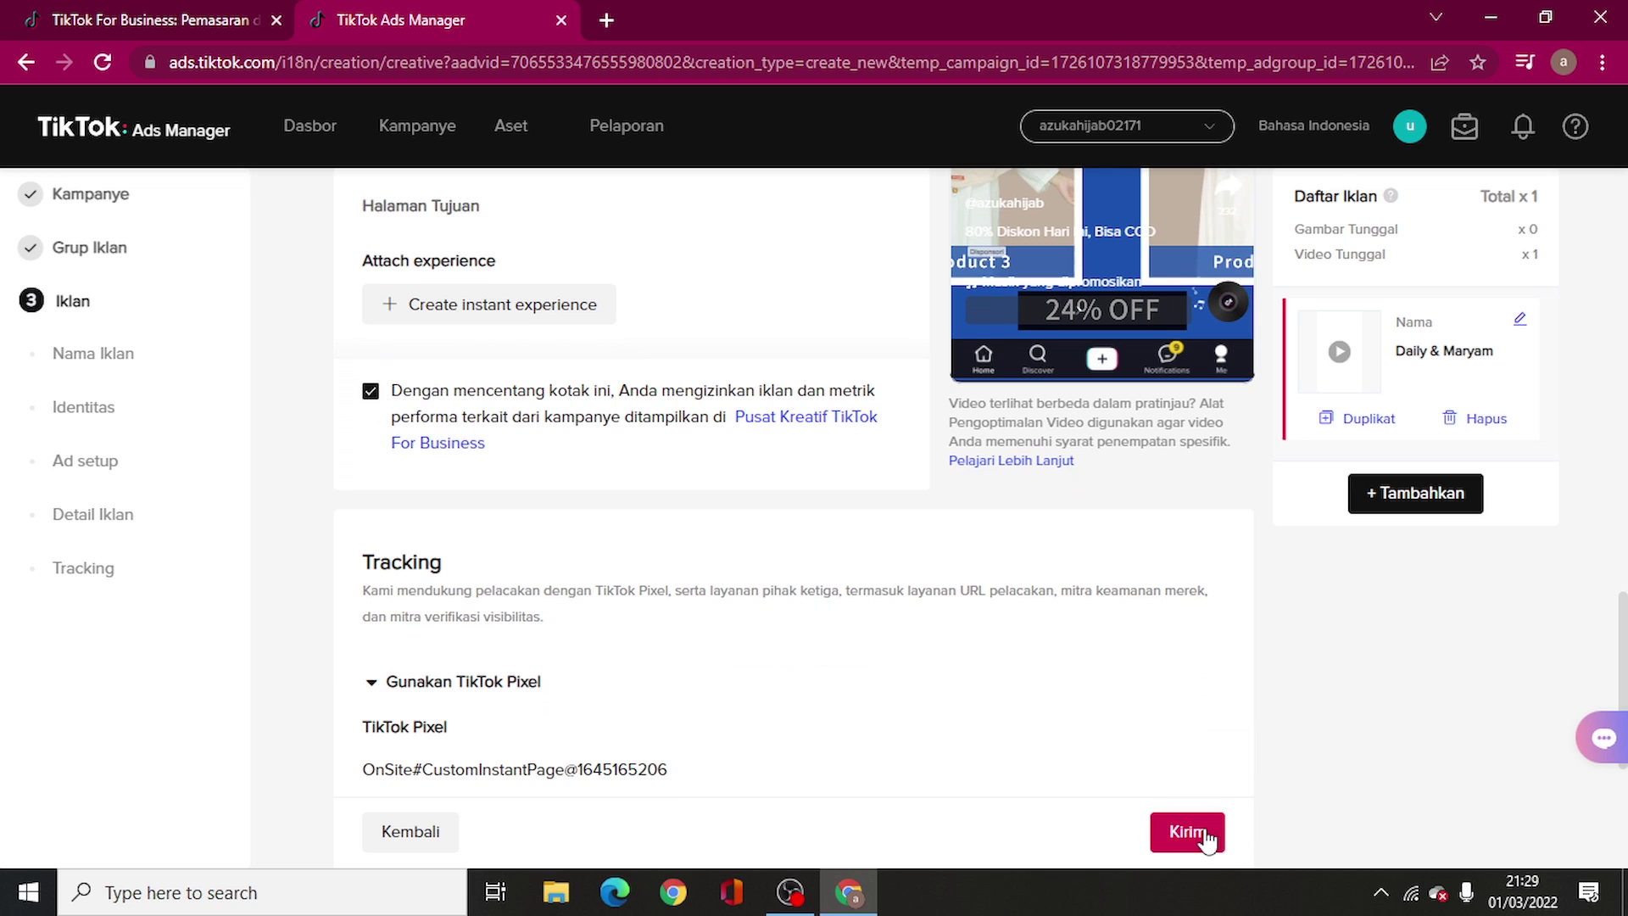
Try to submit the ad, then start creating an instant experience for its destination page
click(1206, 837)
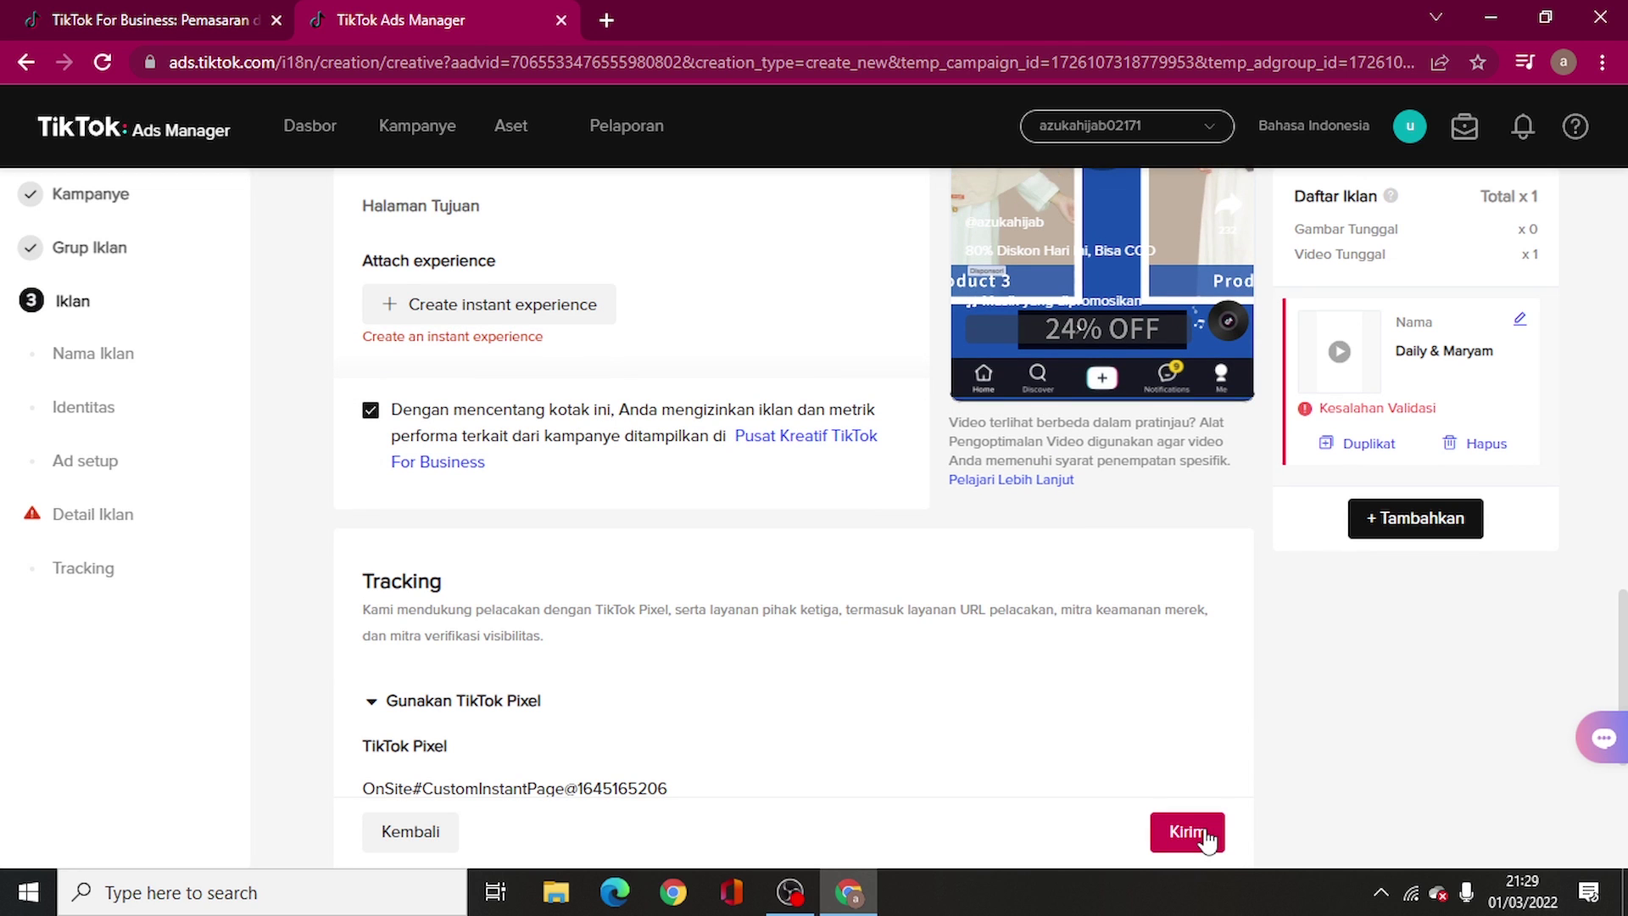
click(523, 324)
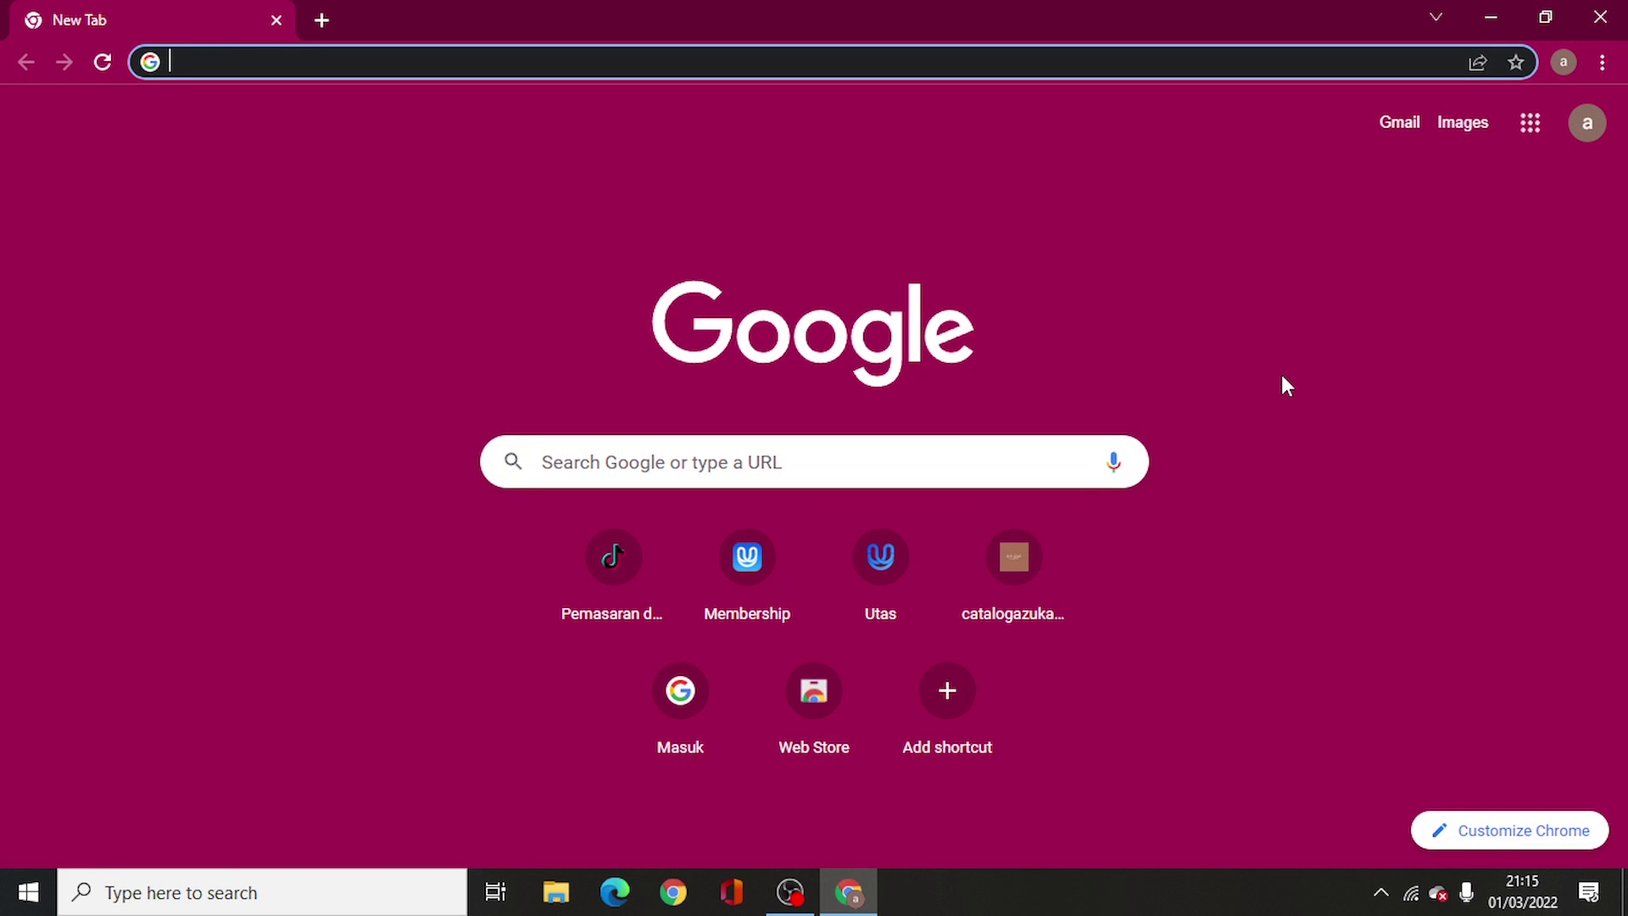
Search the web for "tiktok ads"
text(to)
key(BackSpace)
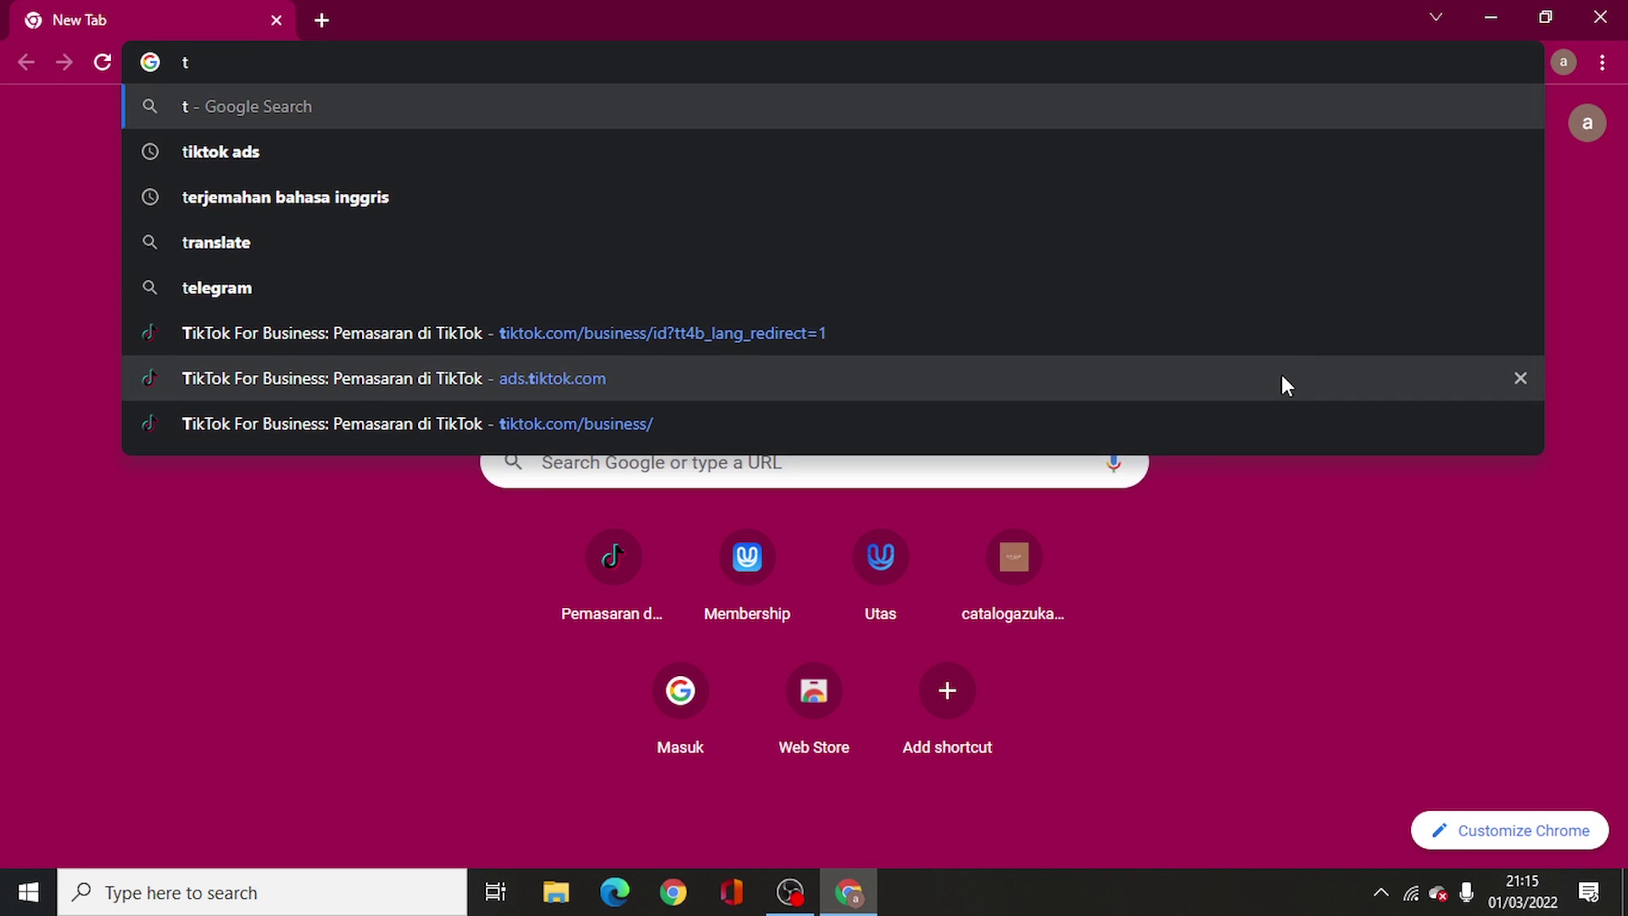
text(iktok ads)
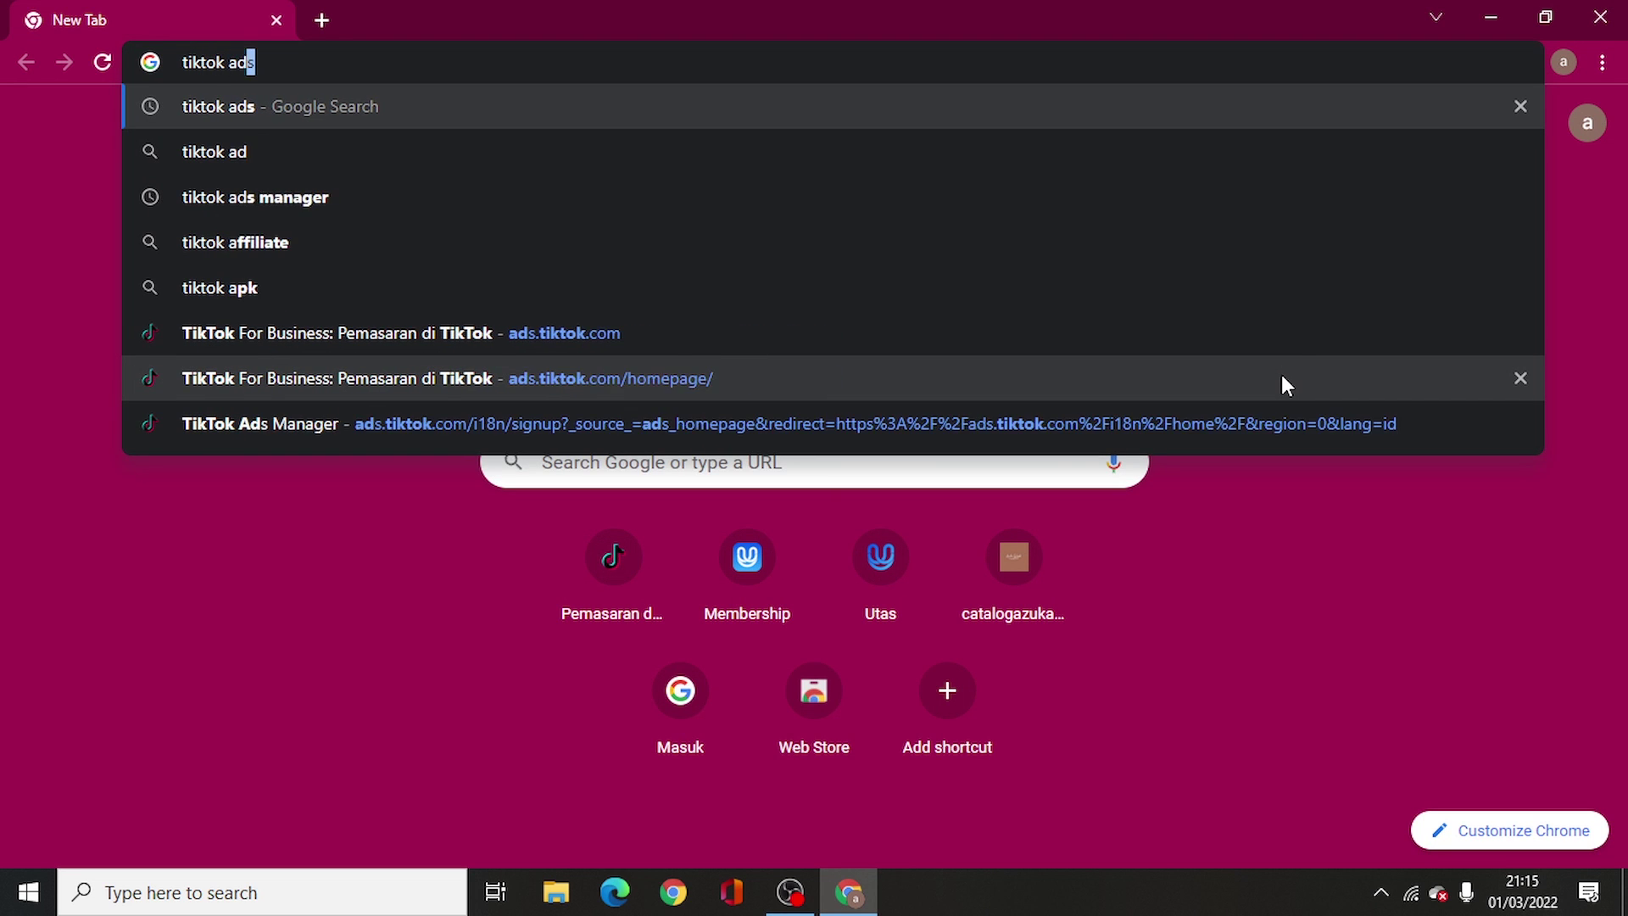
key(Return)
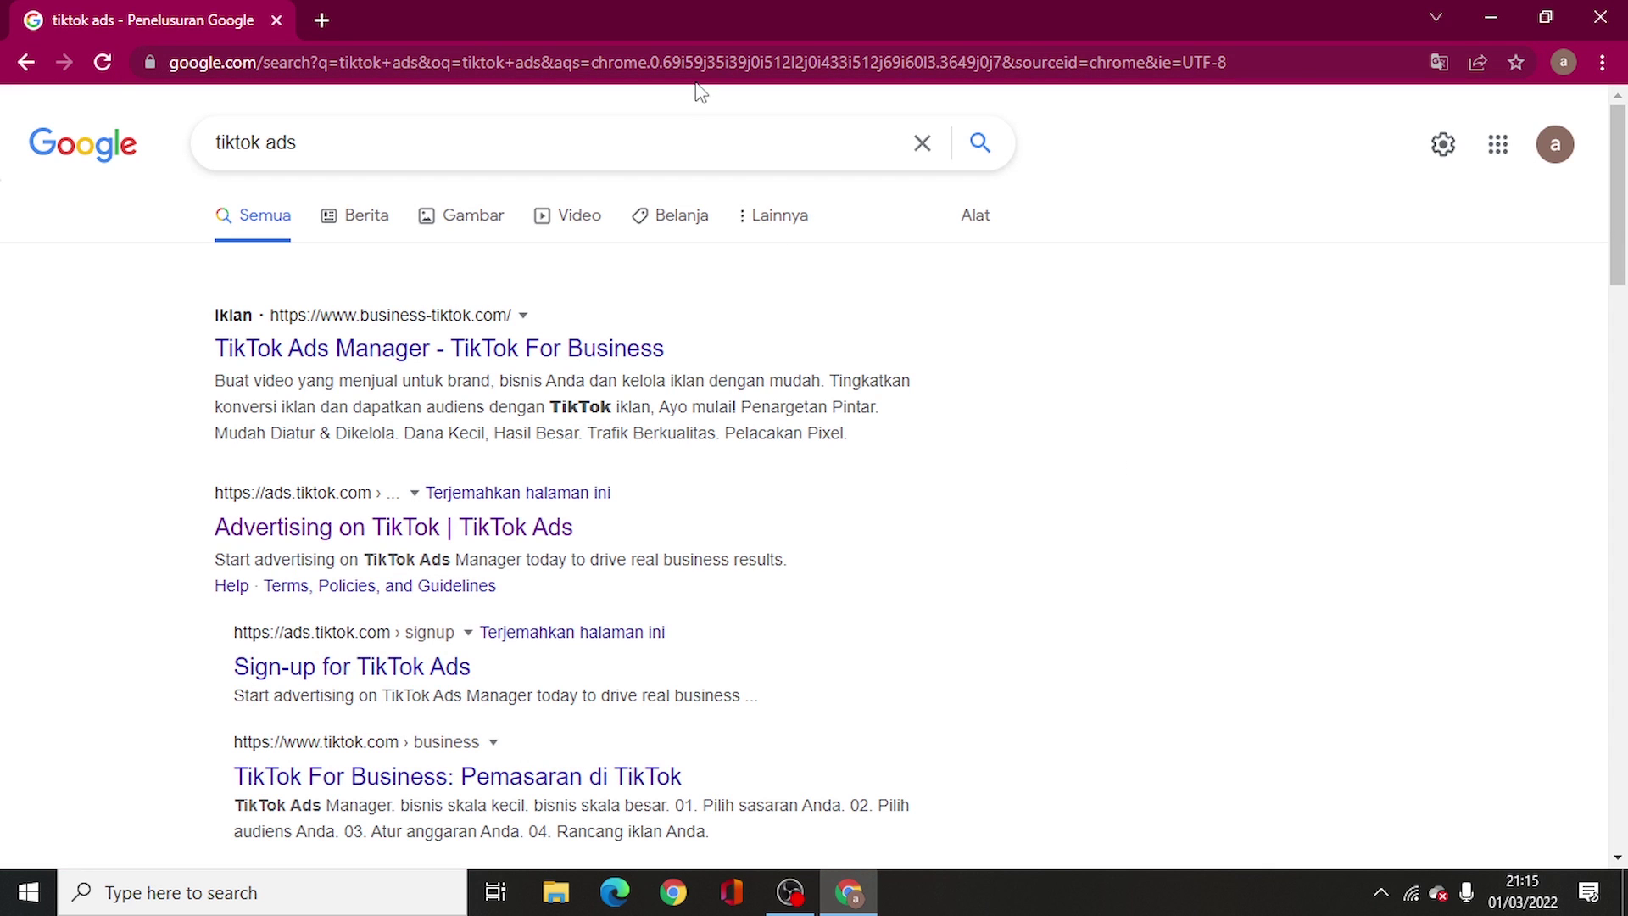
Open the TikTok For Business website at ads.tiktok.com
click(695, 62)
text(ads.tiktok.com)
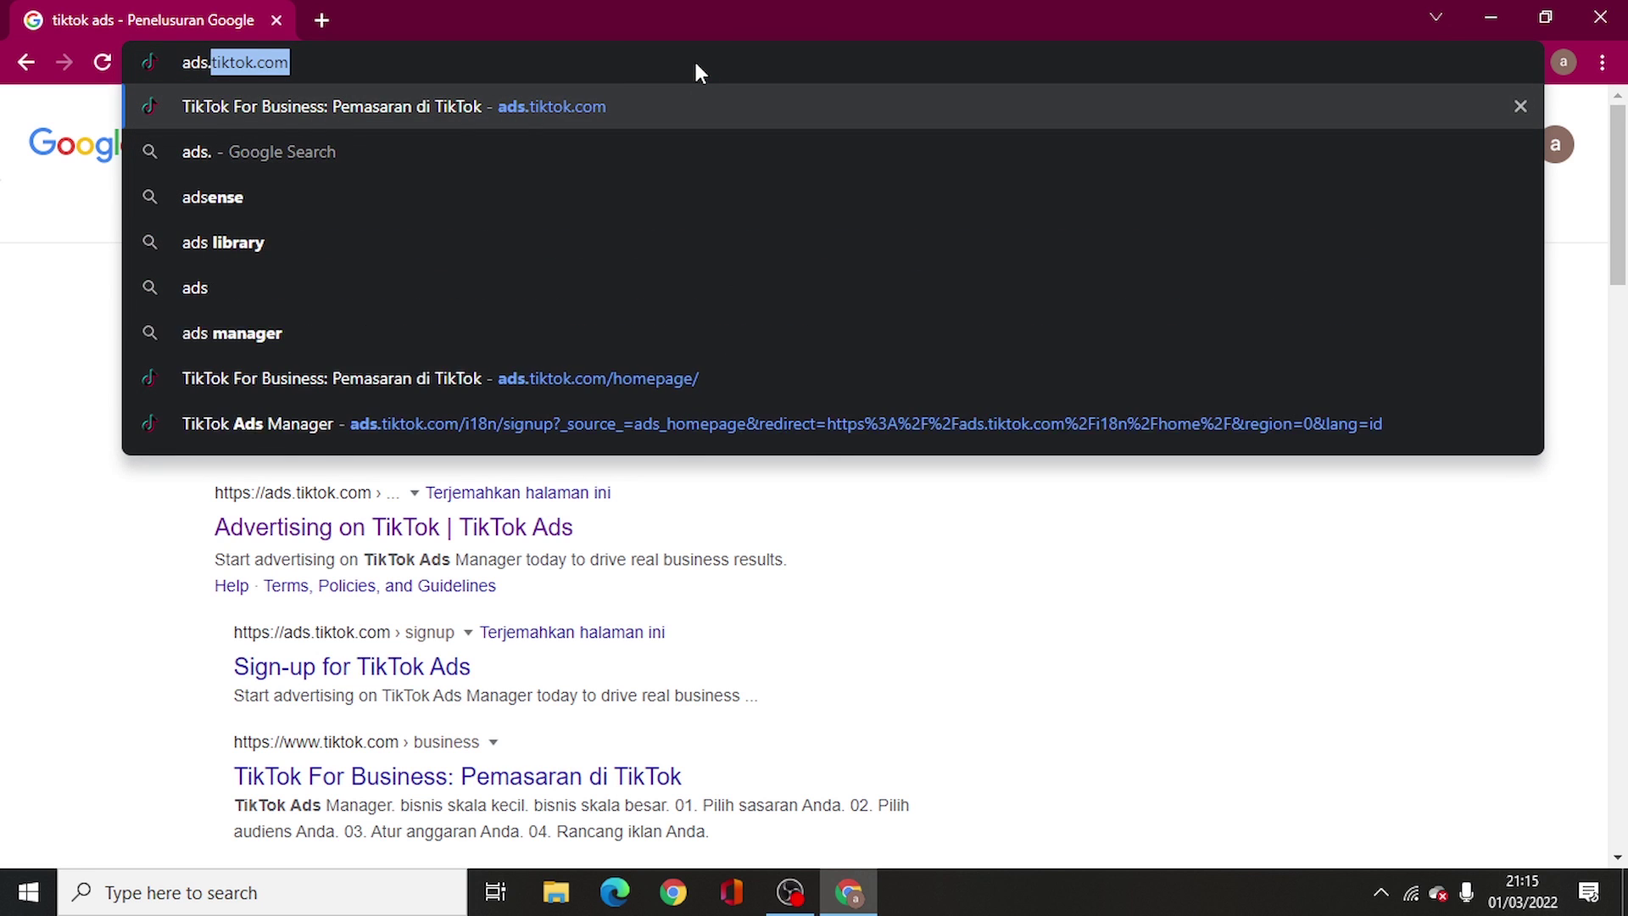
key(Return)
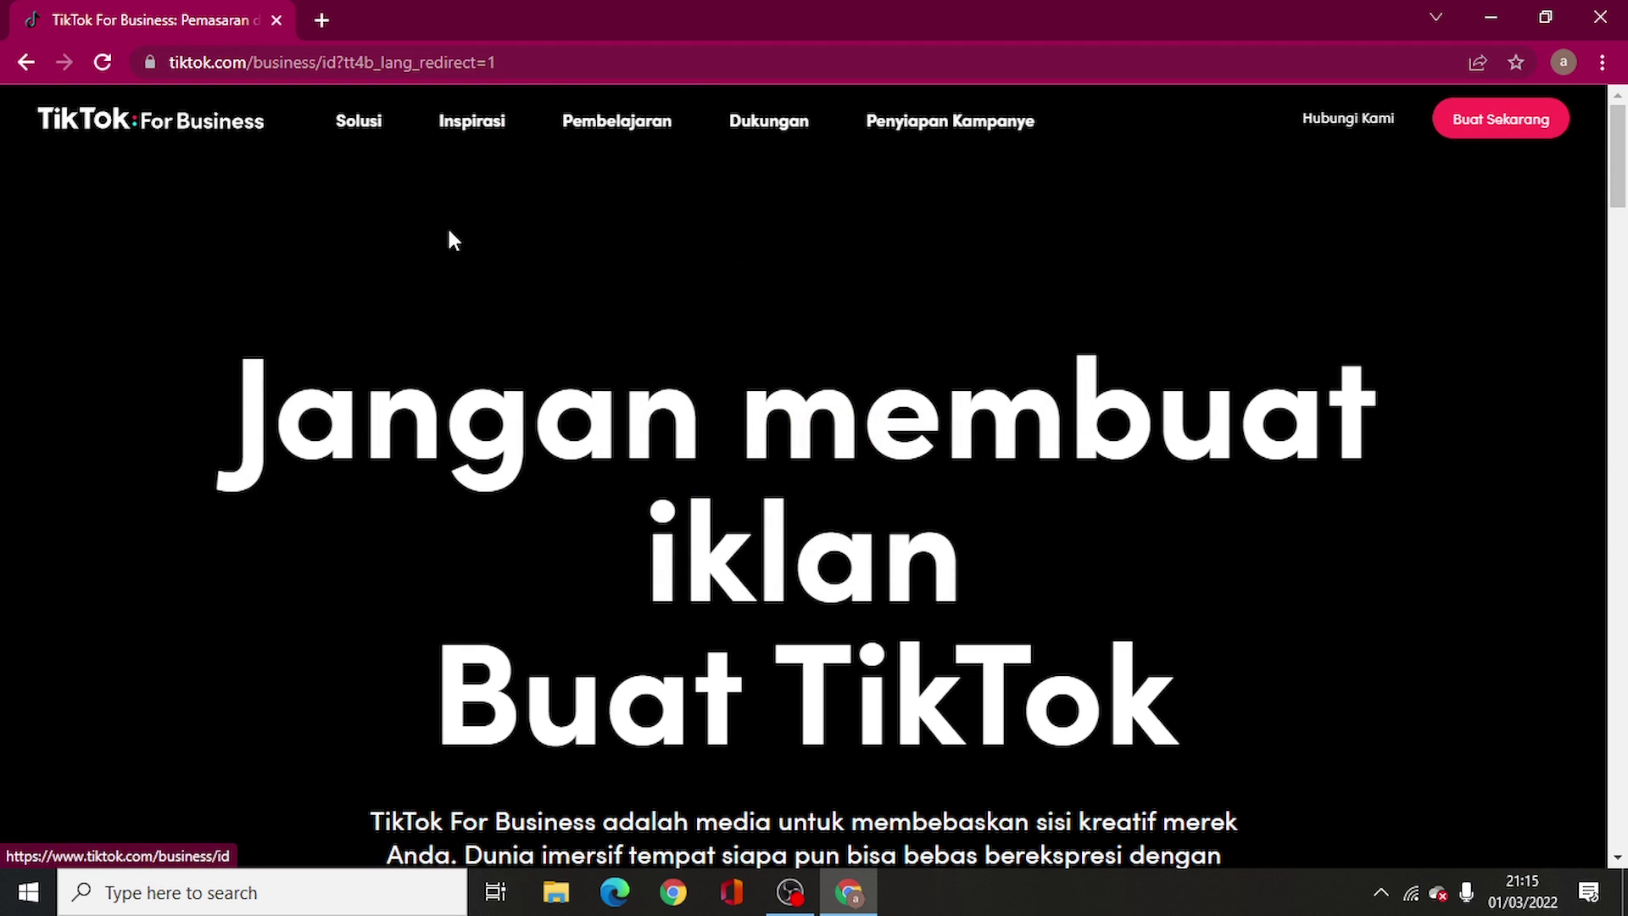
Enter TikTok Ads Manager with the second listed account and start creating a new ad
click(1456, 132)
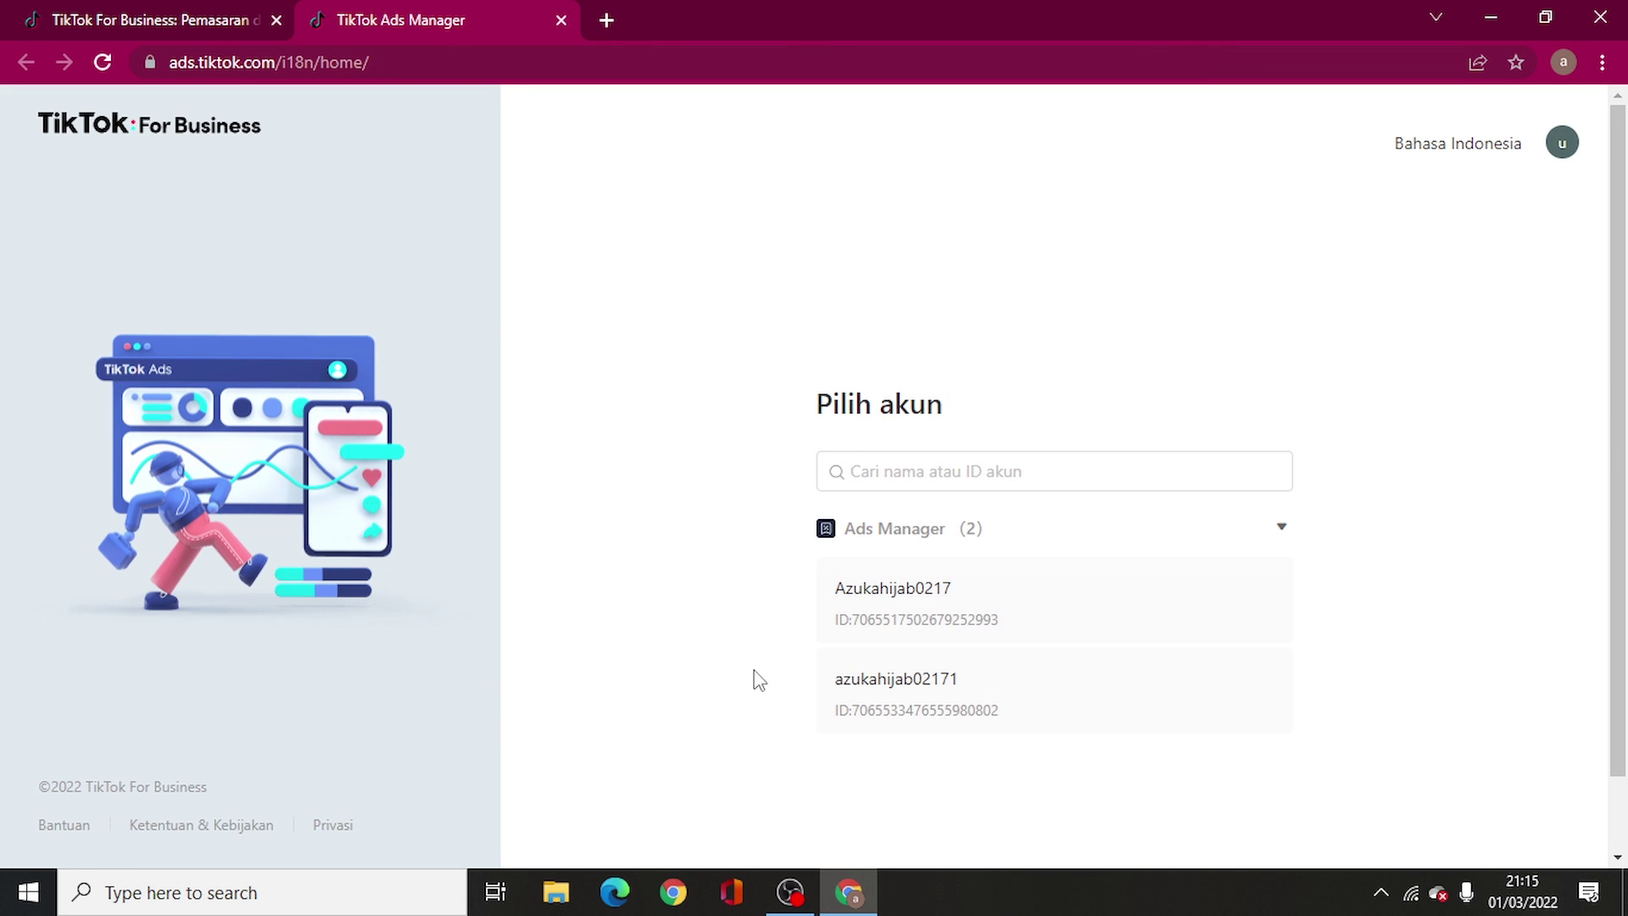
click(874, 722)
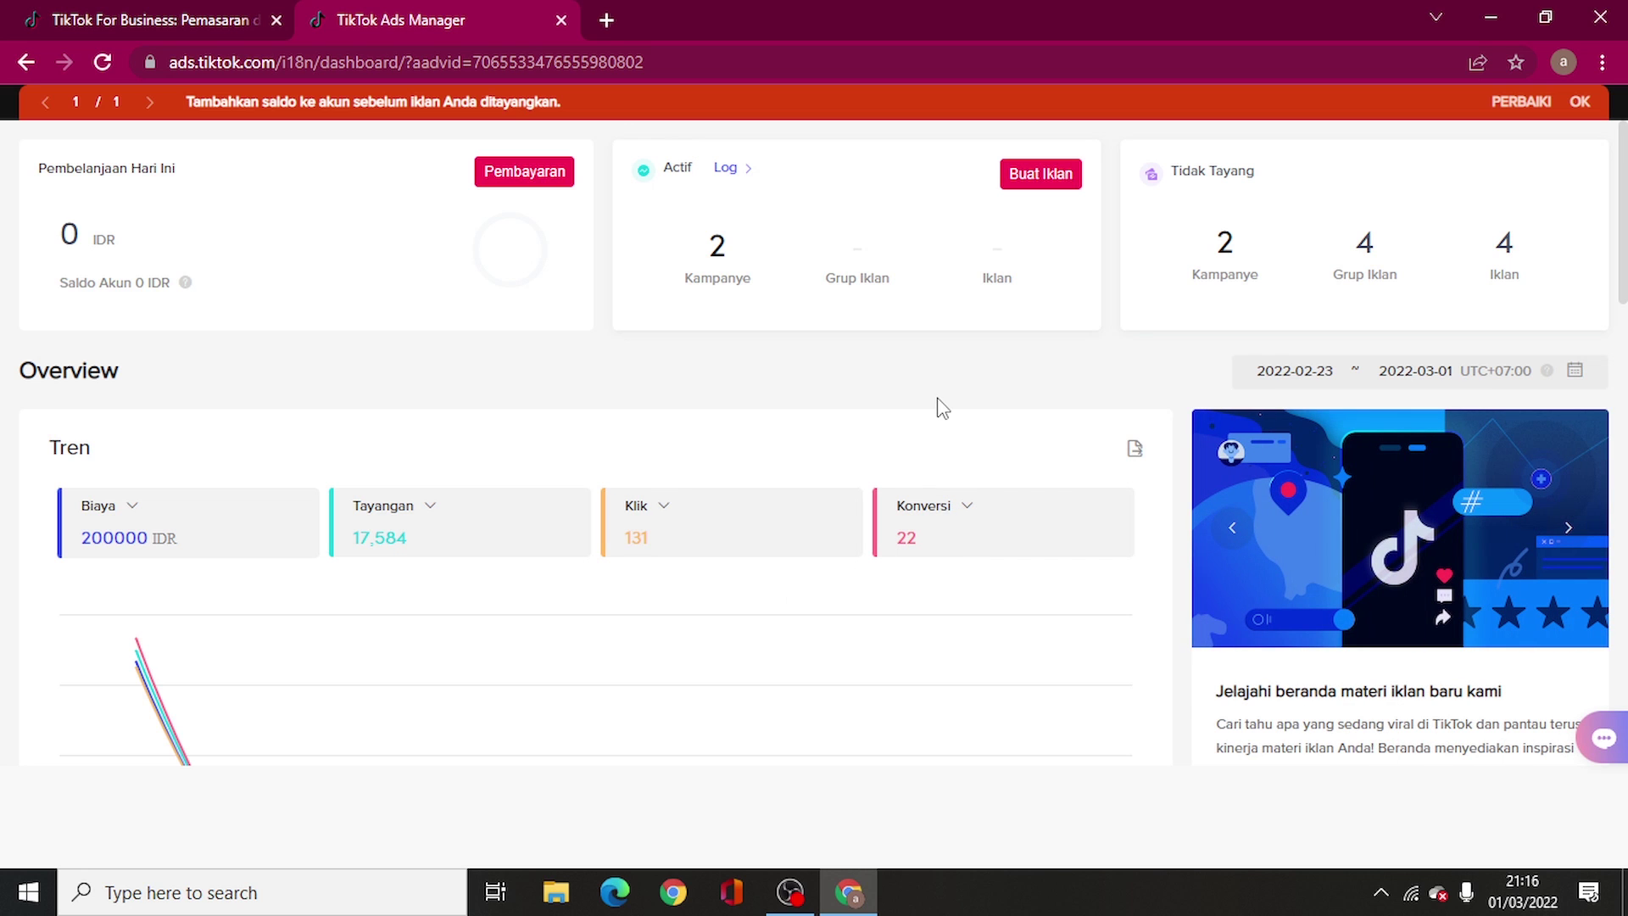
click(1027, 188)
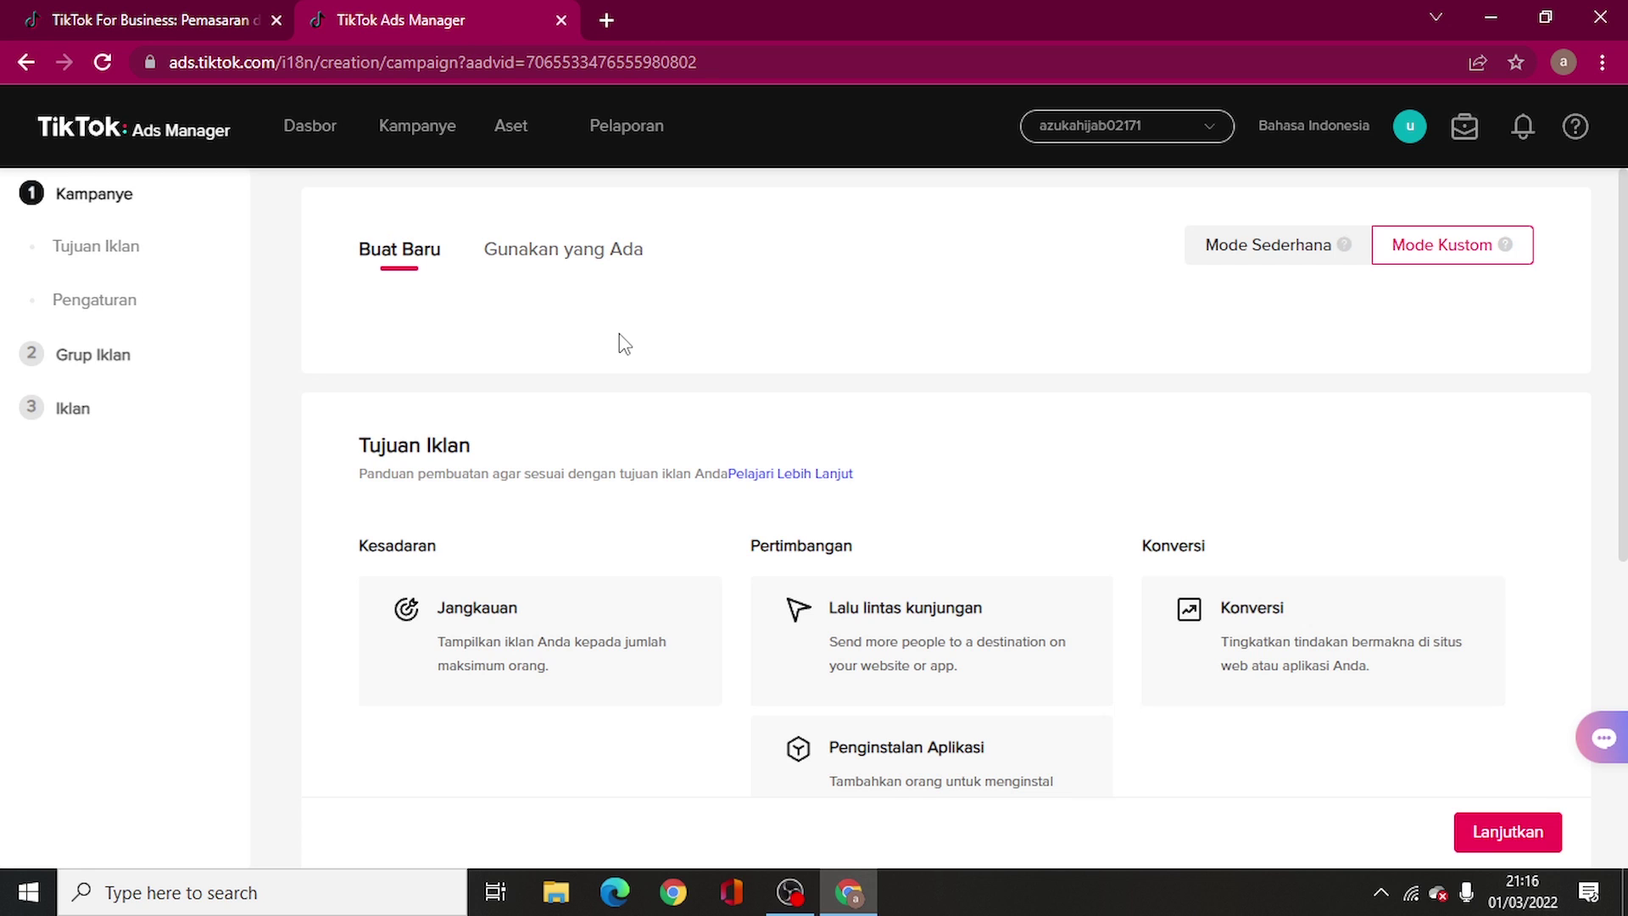
Try the Konversi and Lalu lintas kunjungan advertising objectives for the new campaign
scroll(987, 521, down, 4)
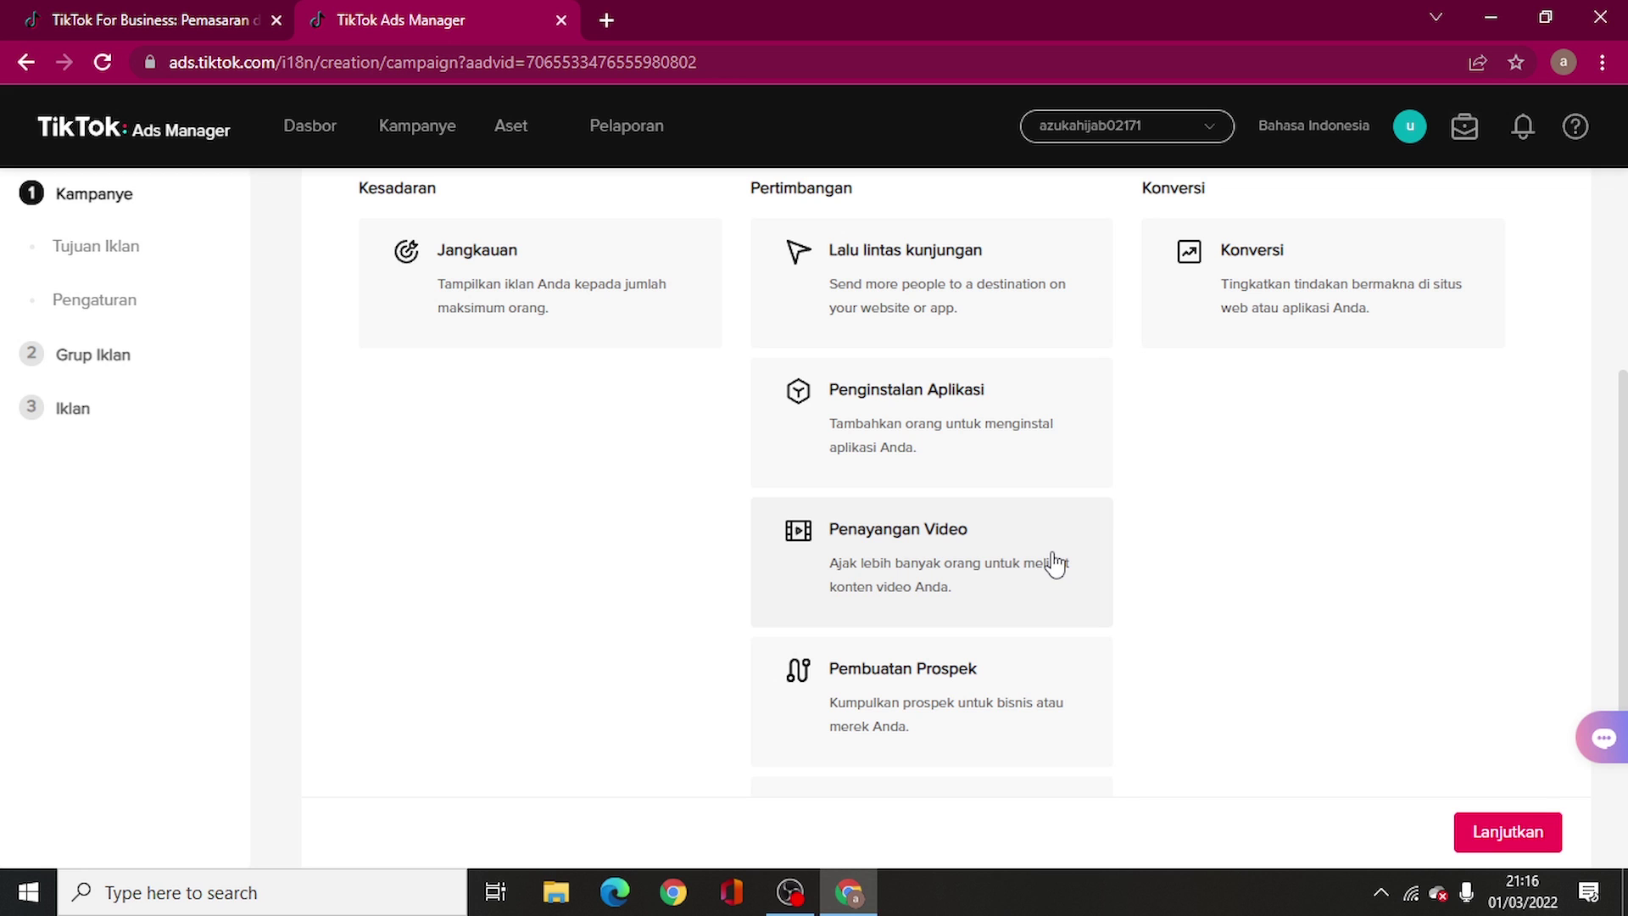
click(1391, 284)
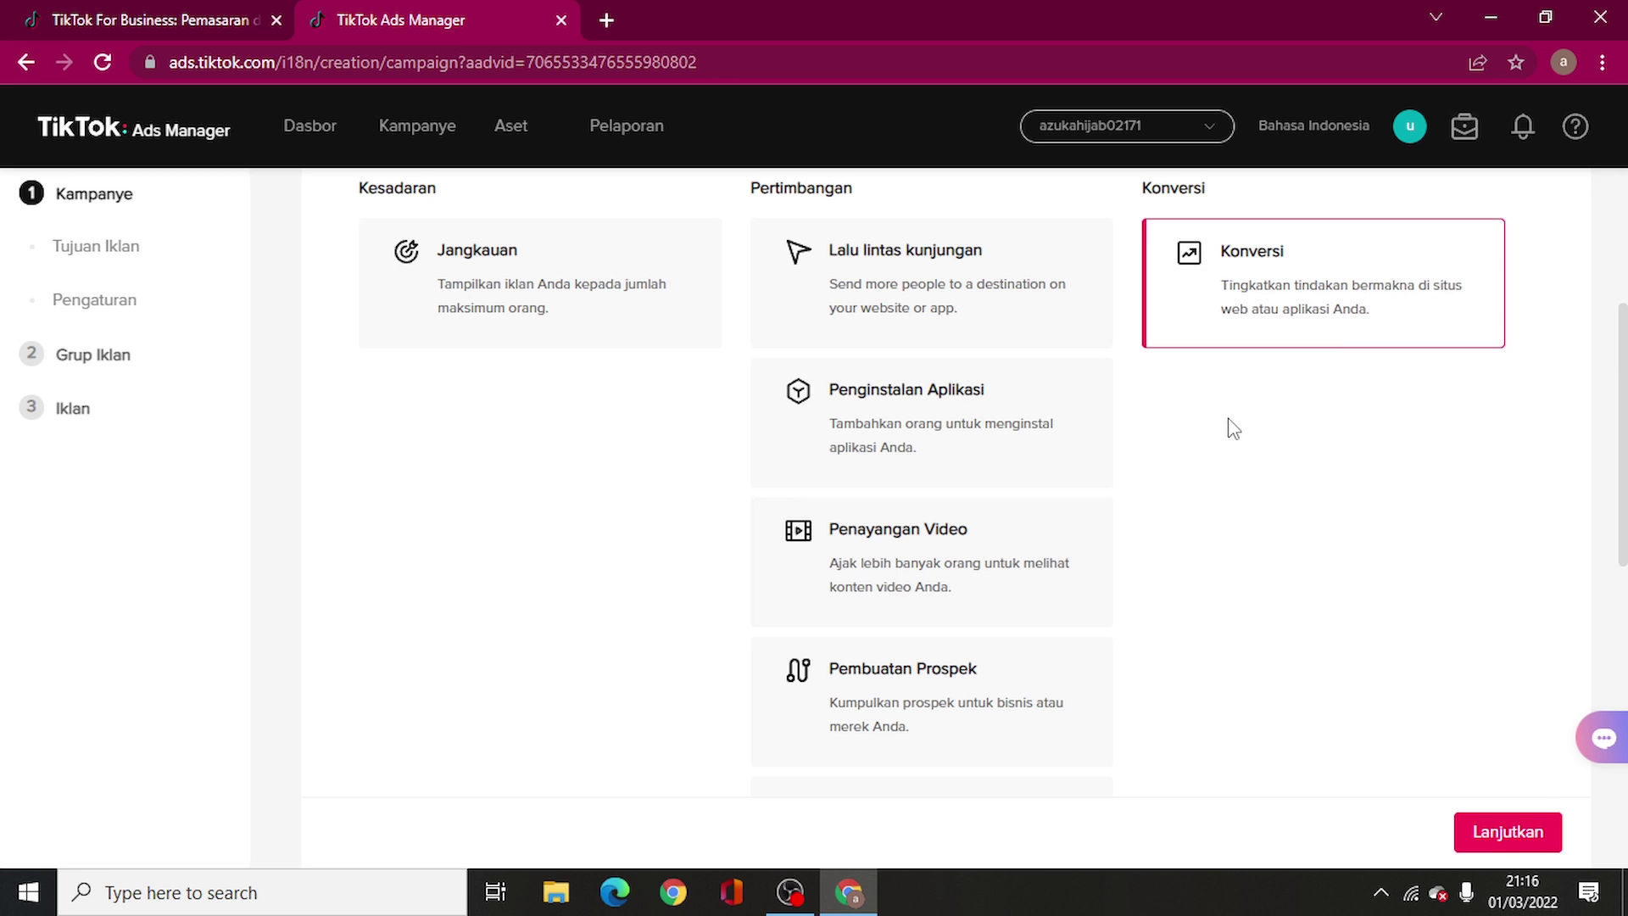
click(217, 17)
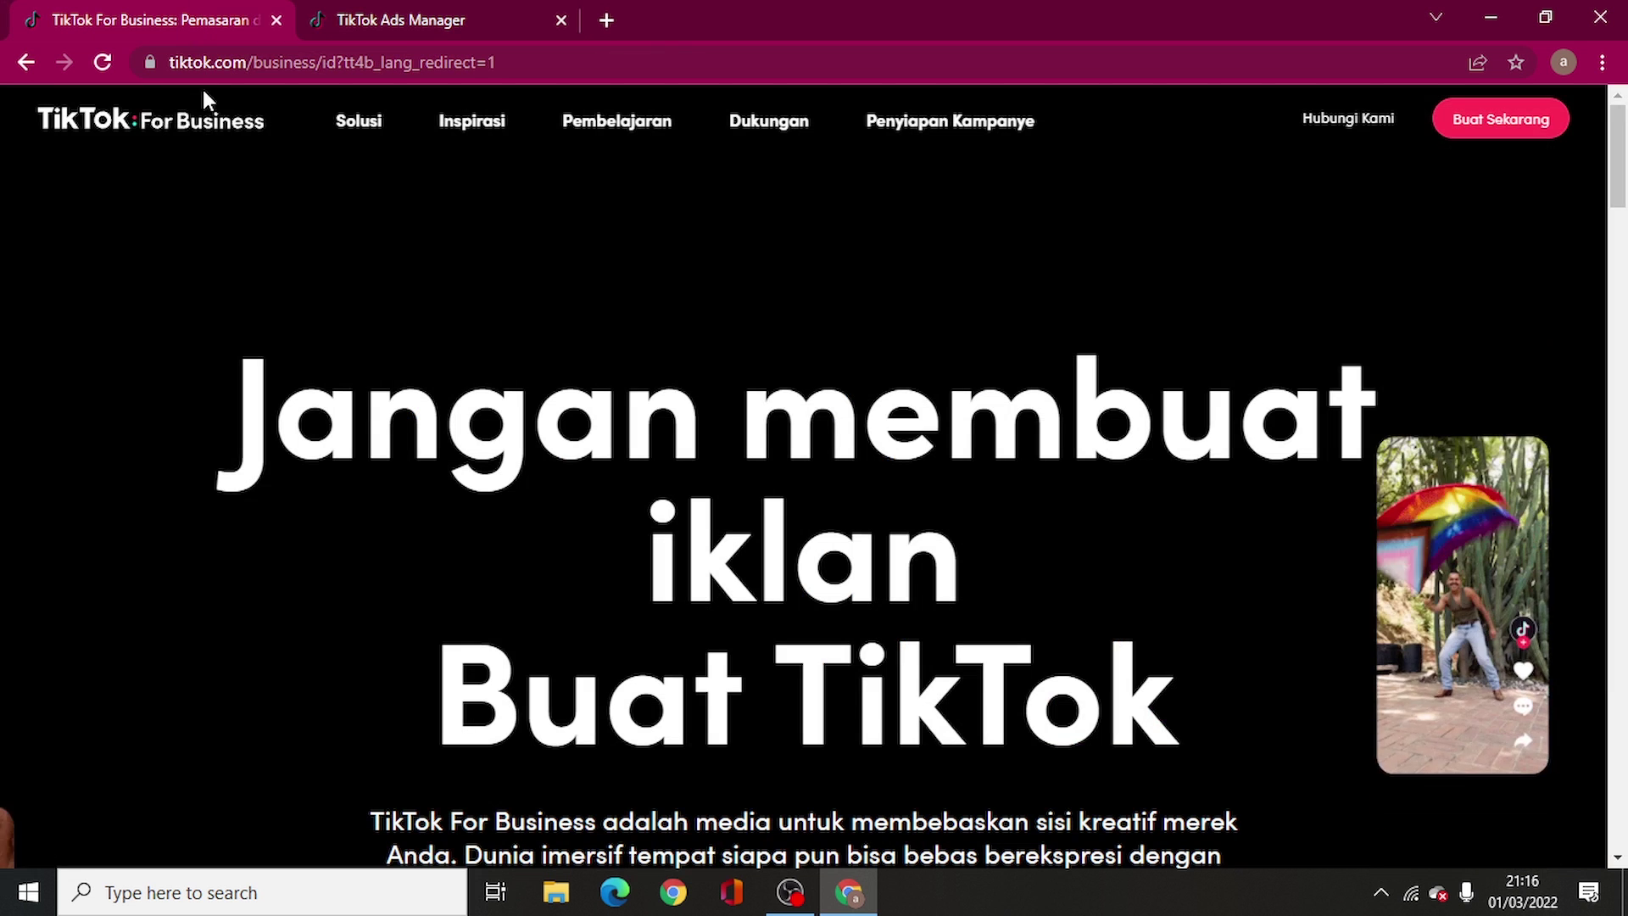
click(496, 11)
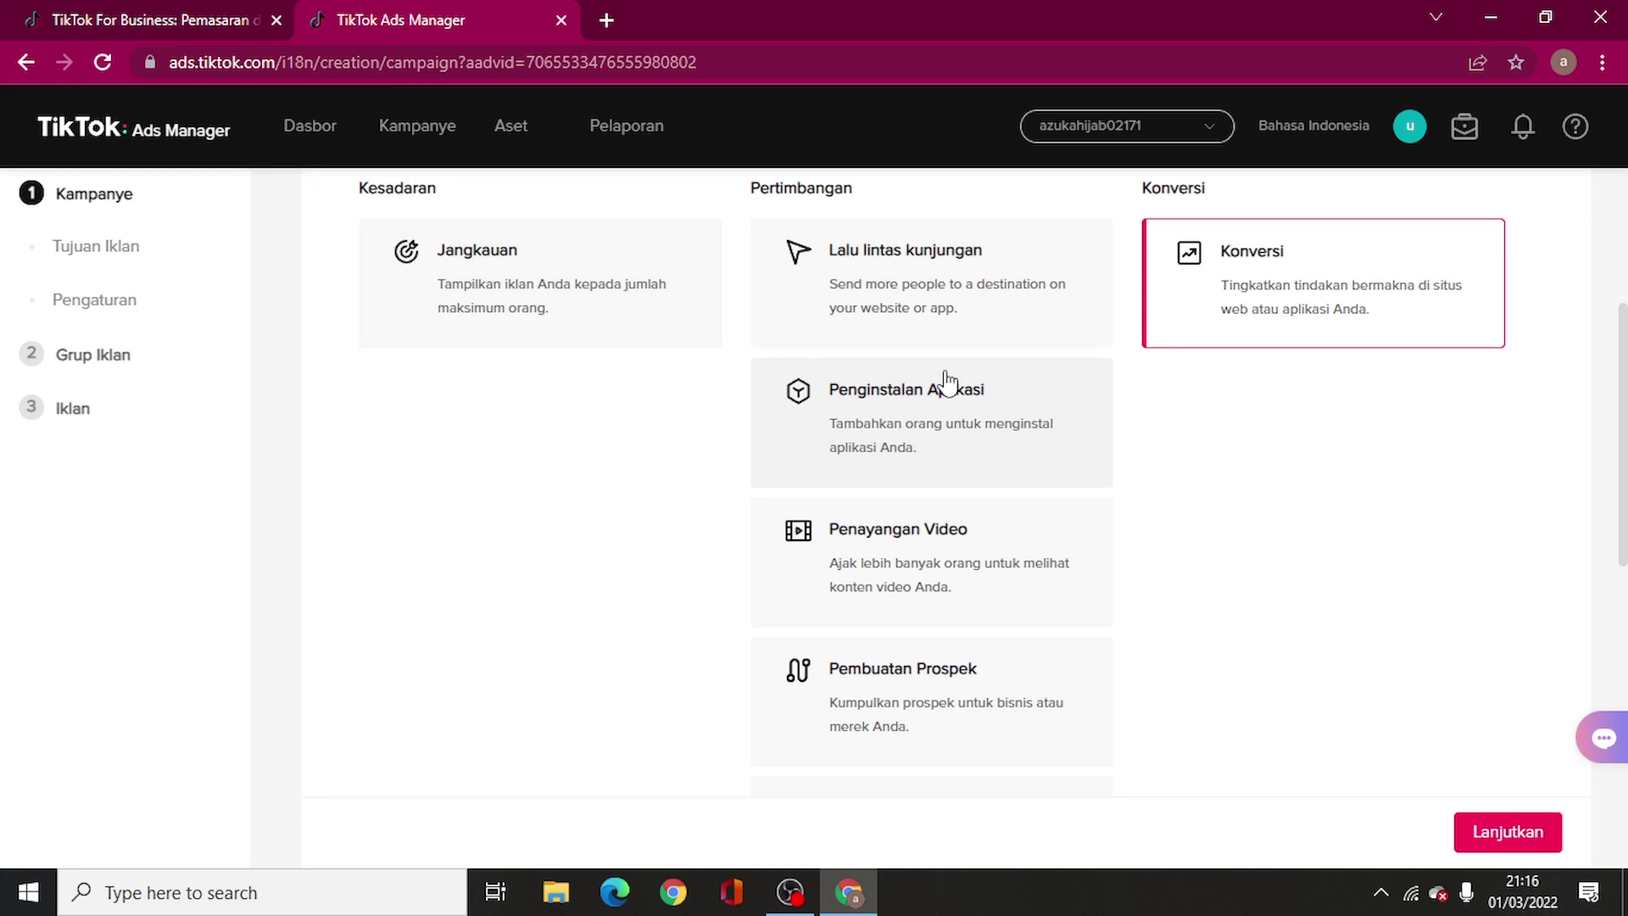
scroll(1277, 430, up, 2)
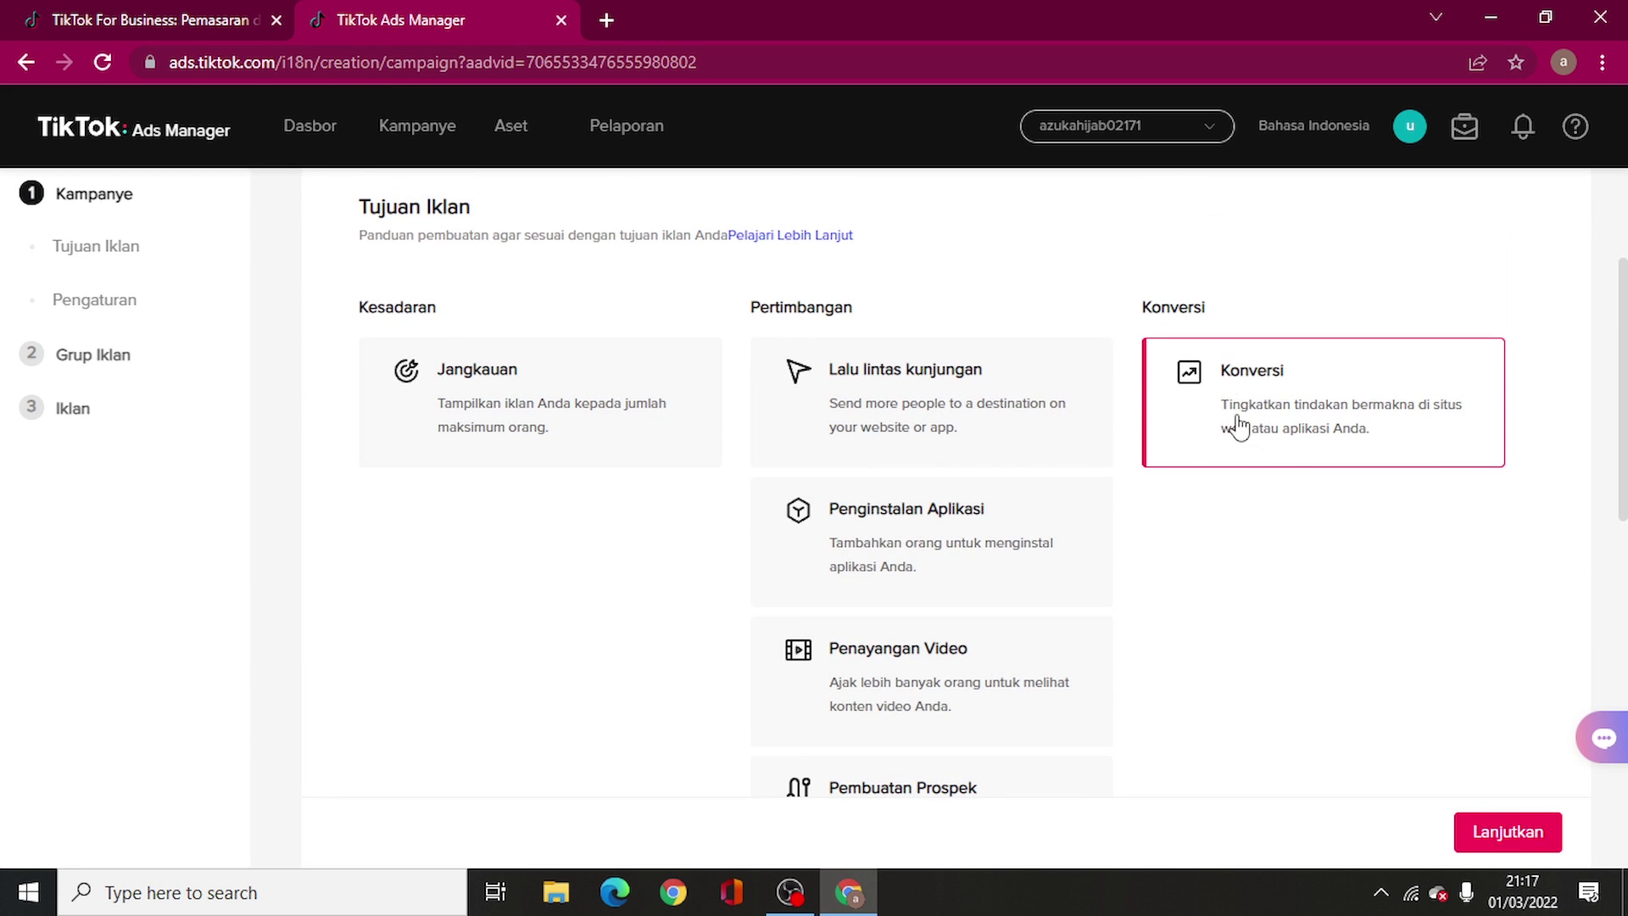
click(962, 426)
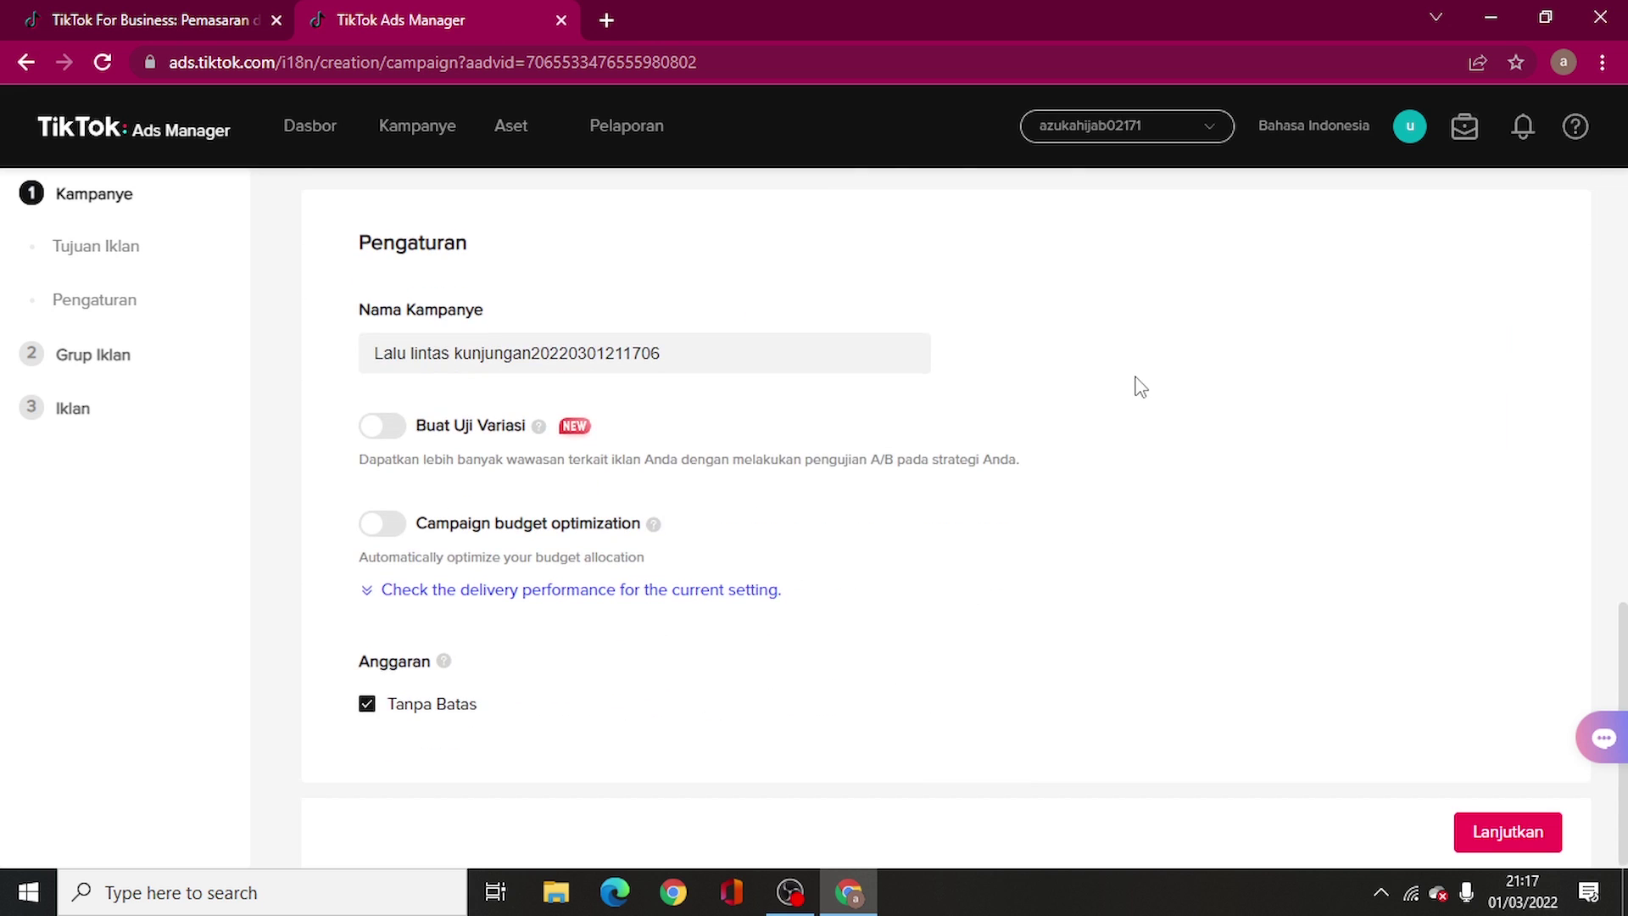
scroll(1139, 385, up, 5)
scroll(1140, 386, up, 5)
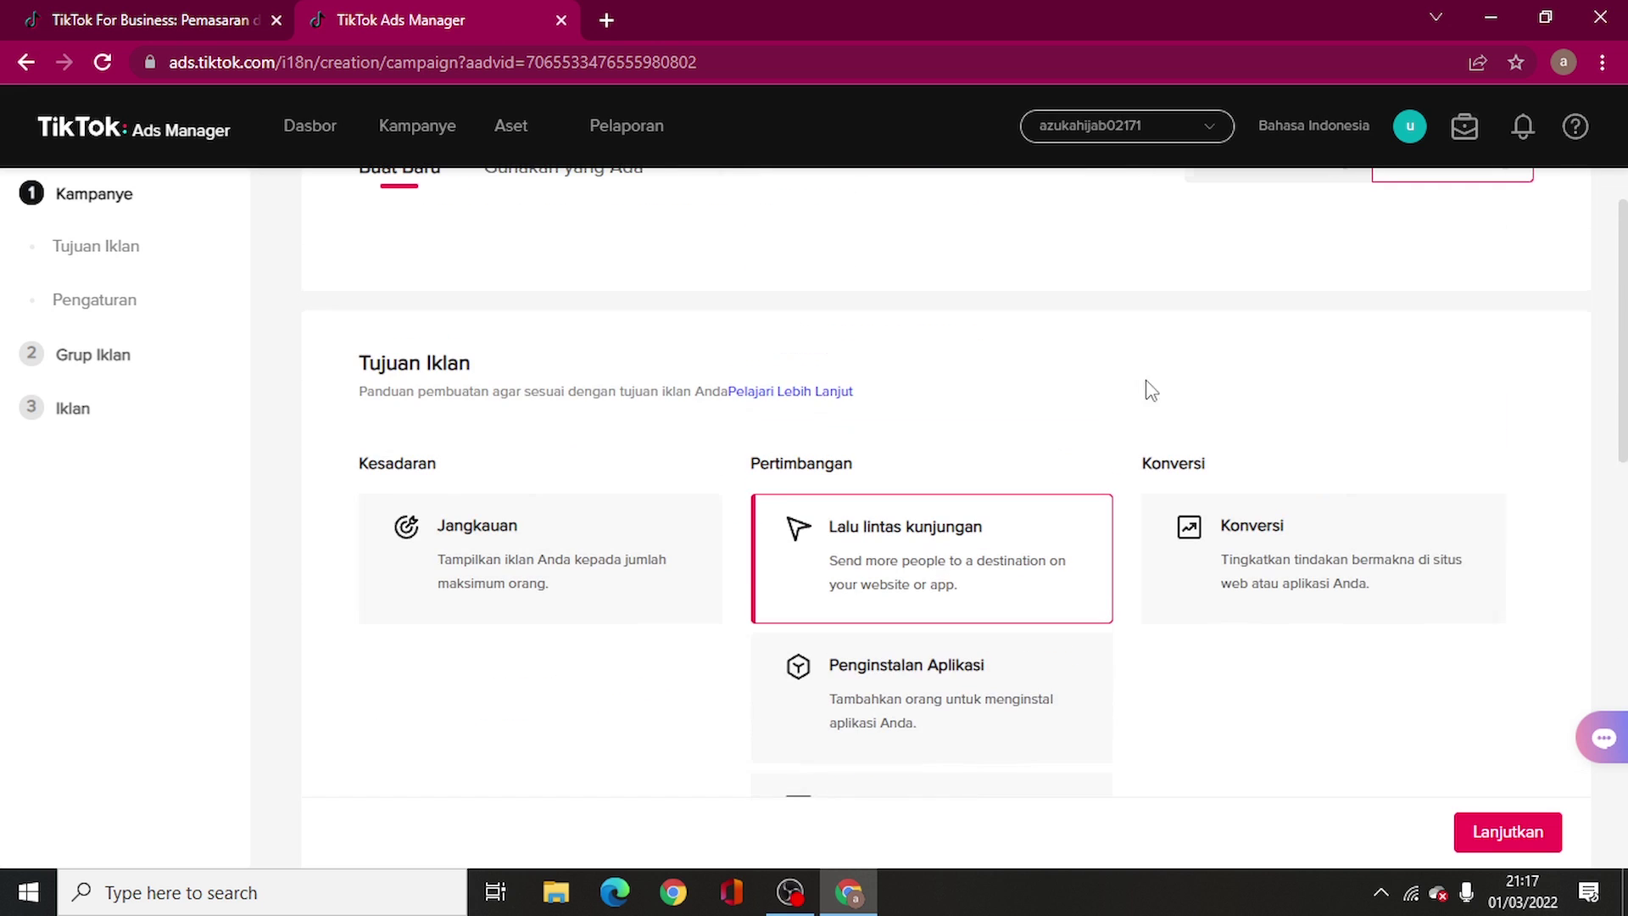
Choose Konversi as the campaign's advertising objective and continue to the ad group settings
click(1227, 532)
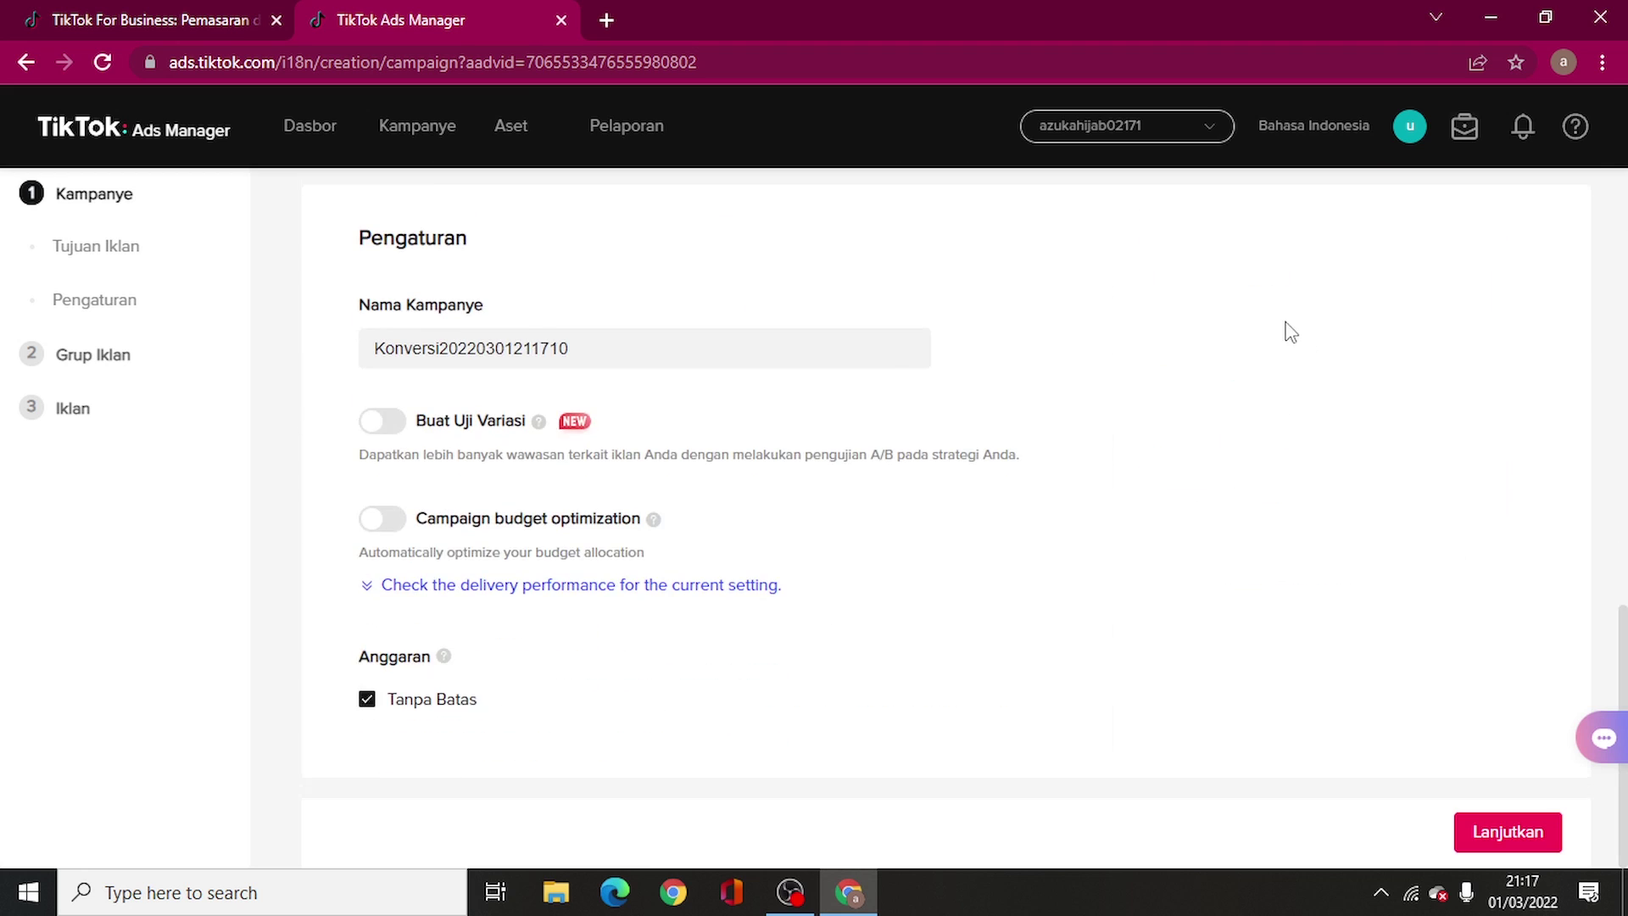
scroll(1280, 332, up, 5)
scroll(1272, 337, up, 5)
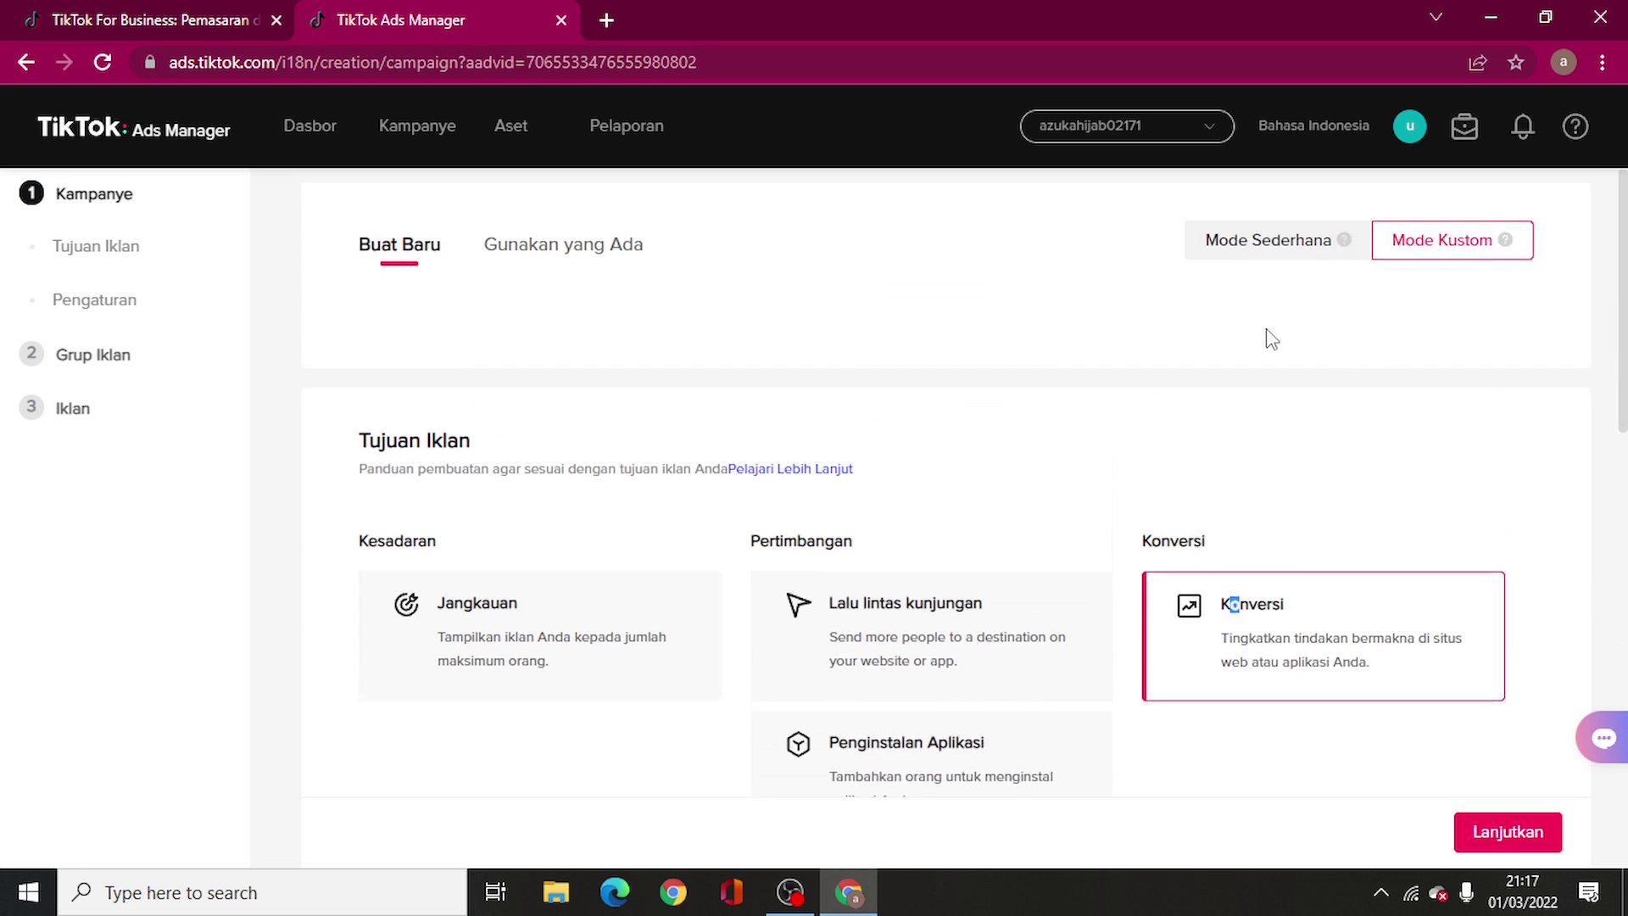
click(1483, 833)
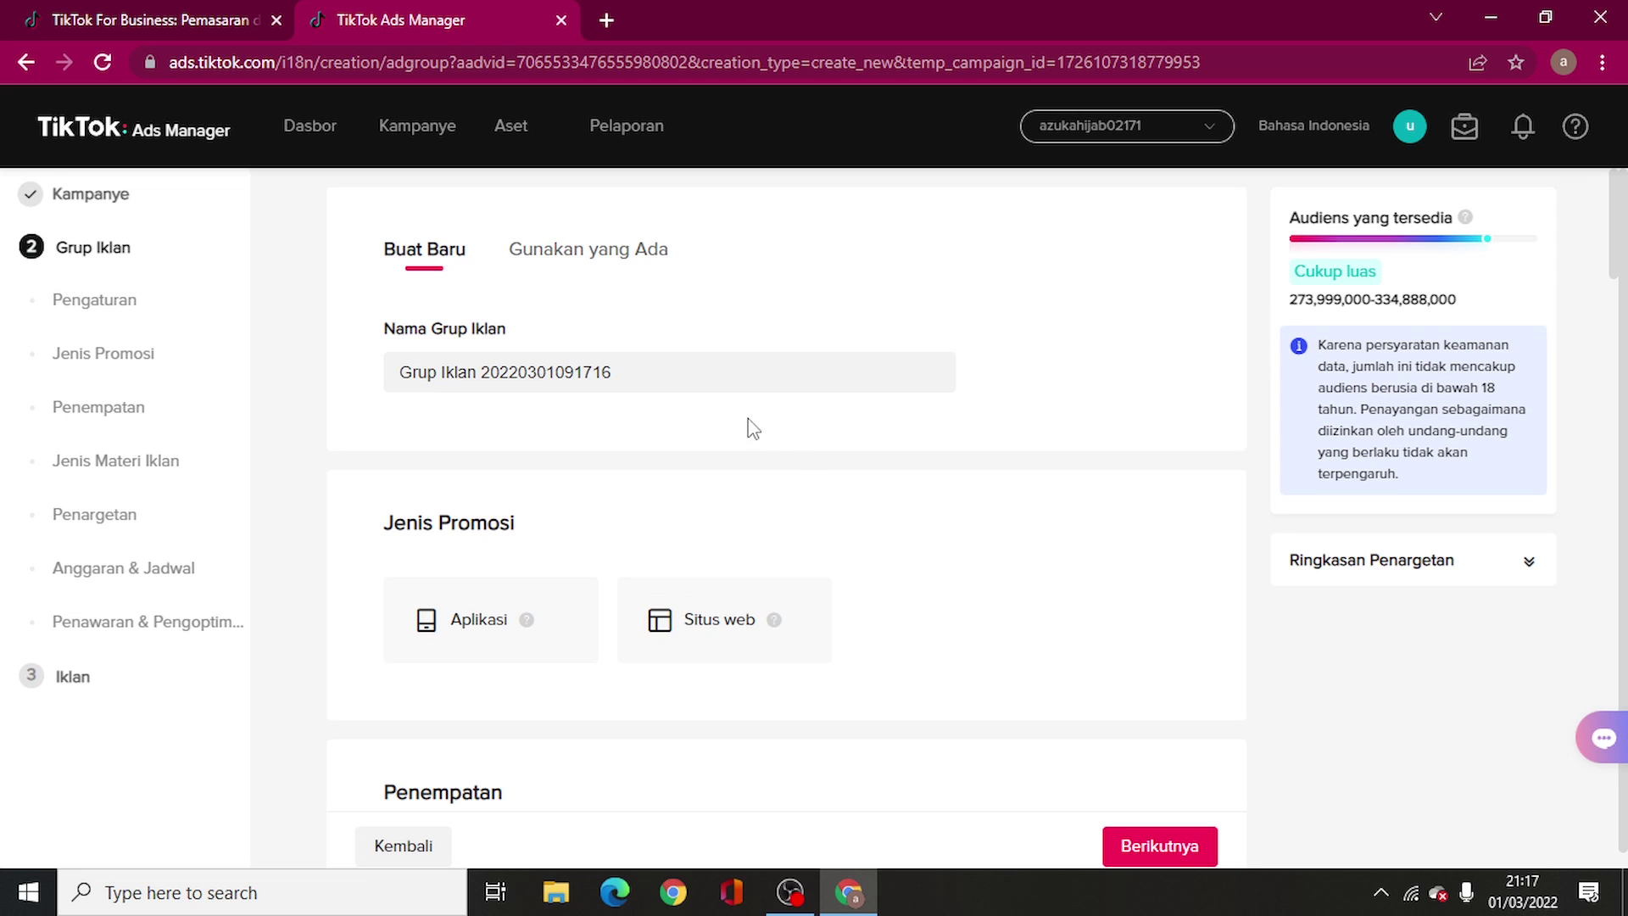
Rename the ad group as "Azuka Hijab 1"
drag(712, 371, 388, 380)
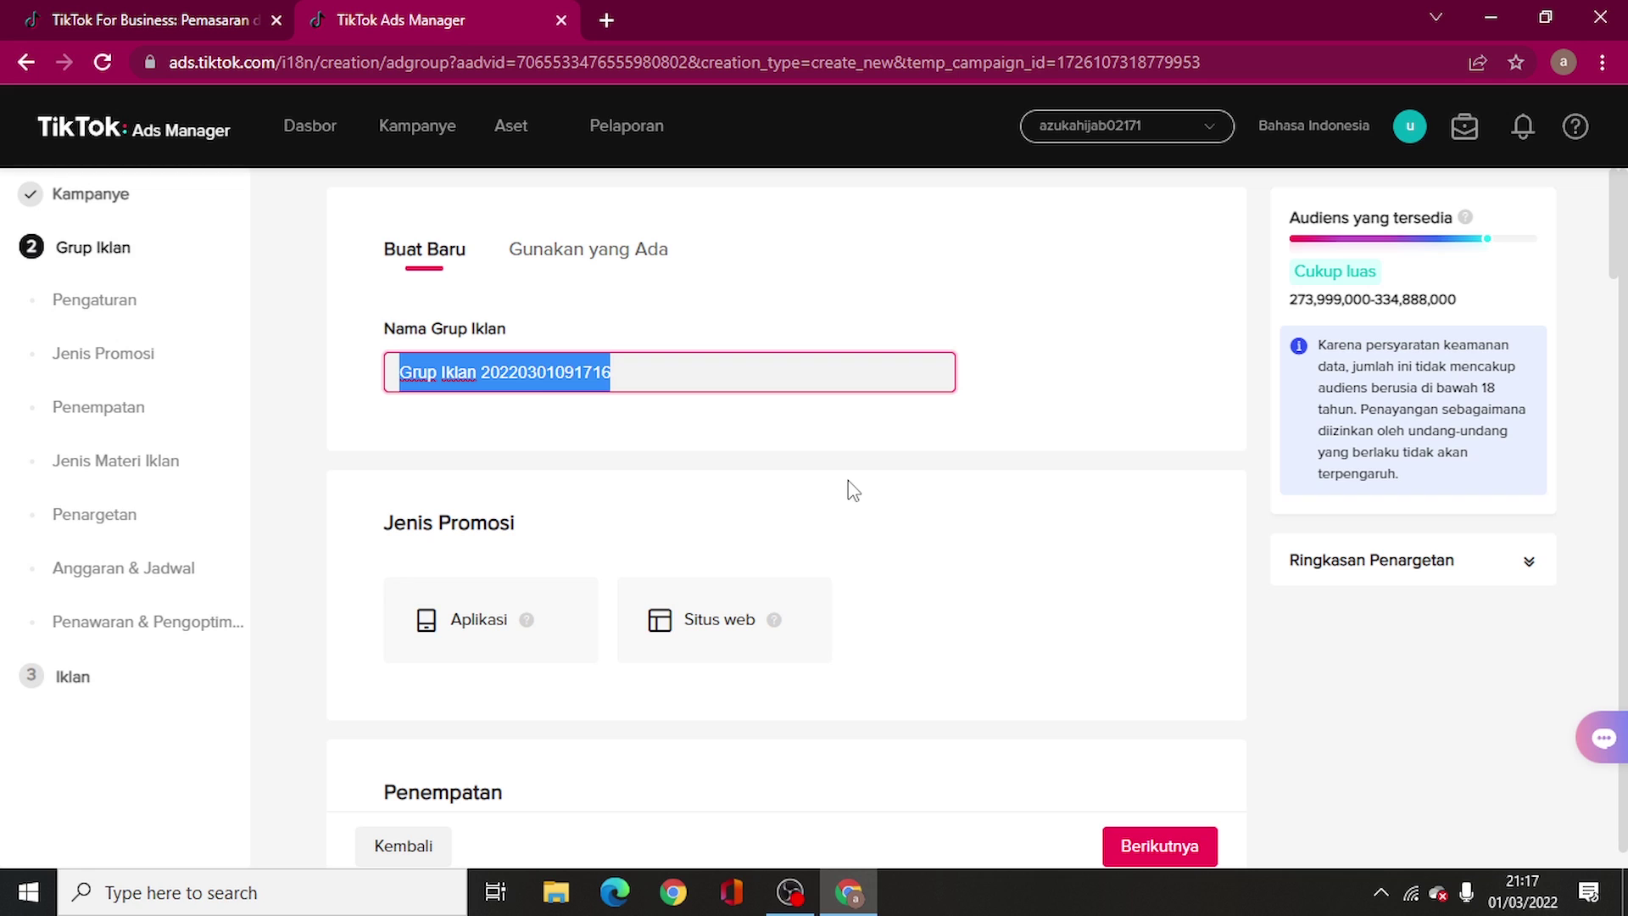
text(Azuka H)
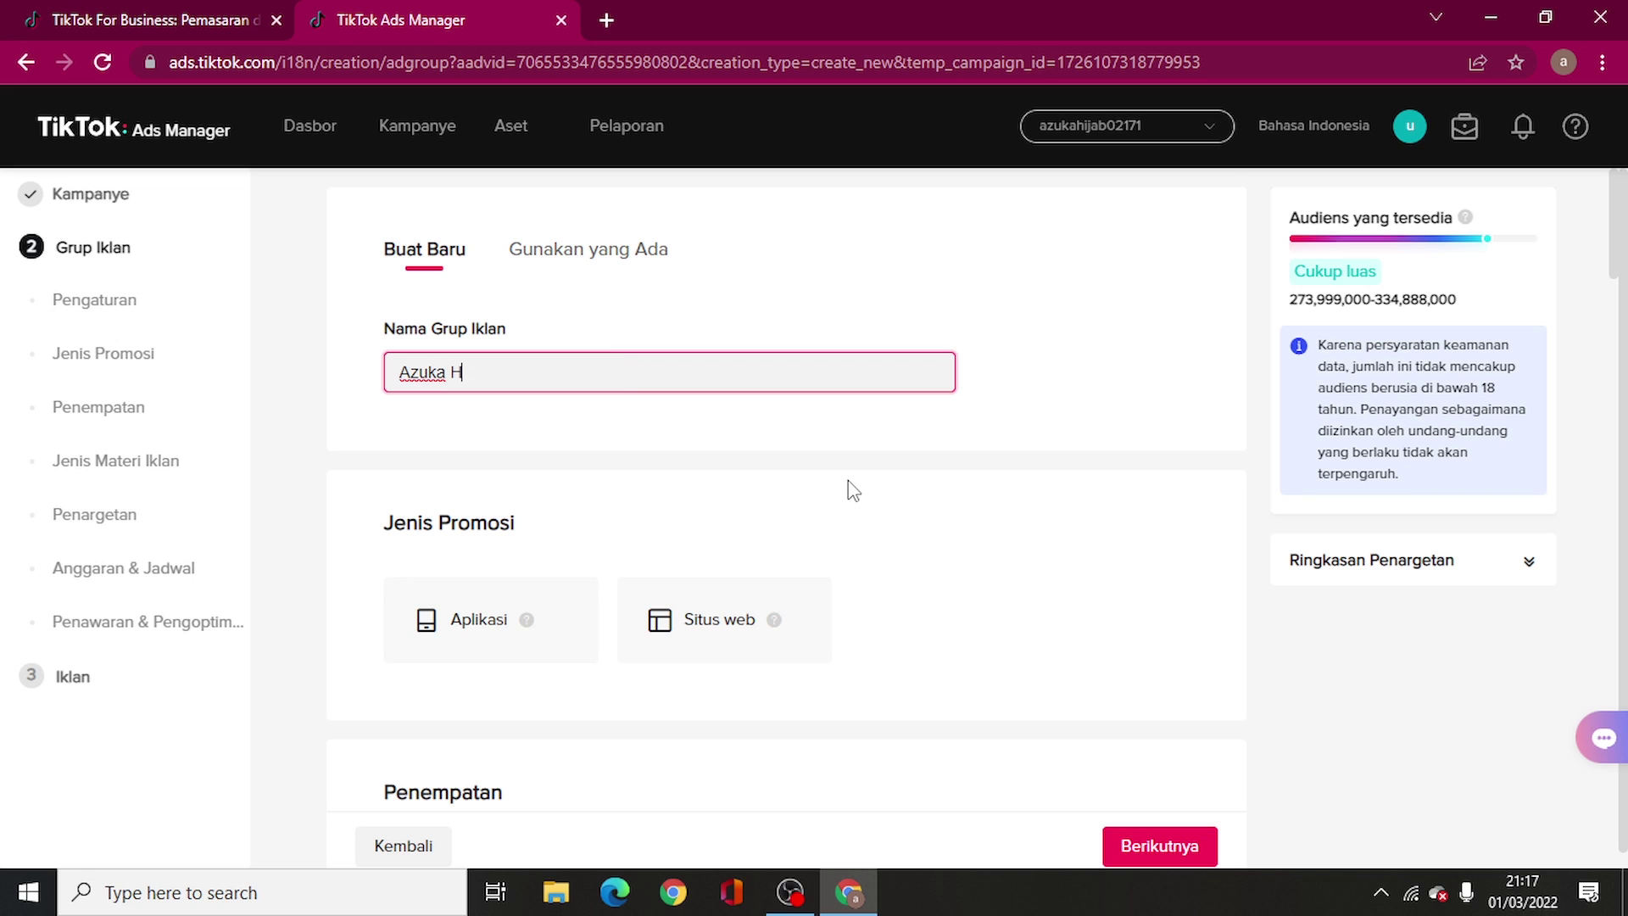
text(ijab 1)
Set the promotion type to Situs web with Halaman Instan TikTok instead of an external website
scroll(876, 485, down, 3)
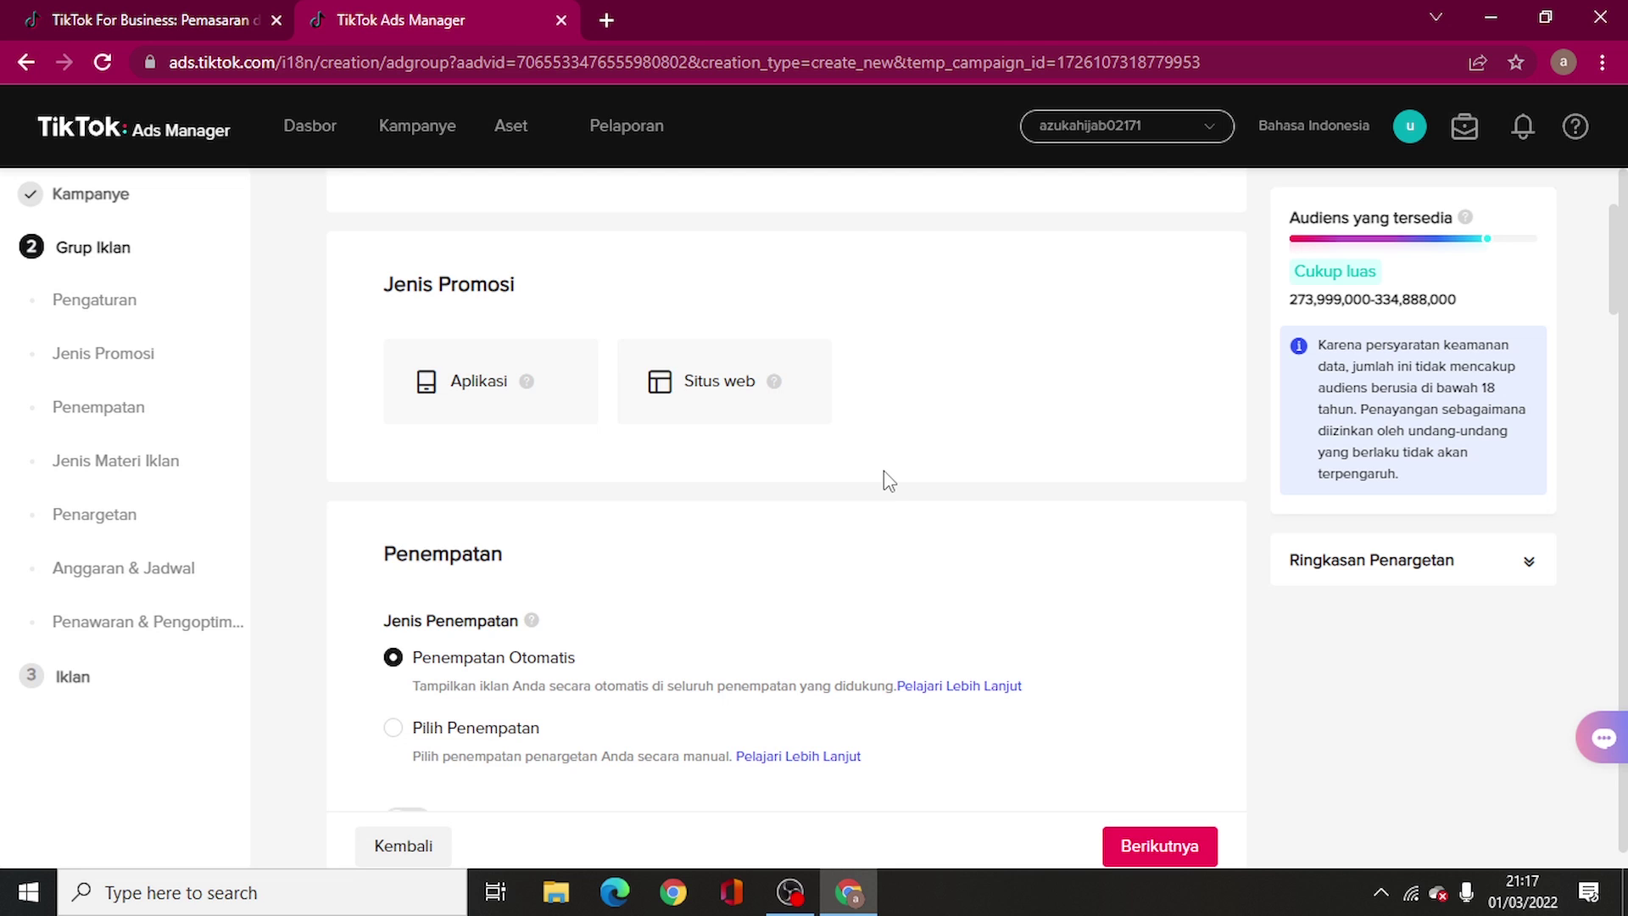
click(696, 383)
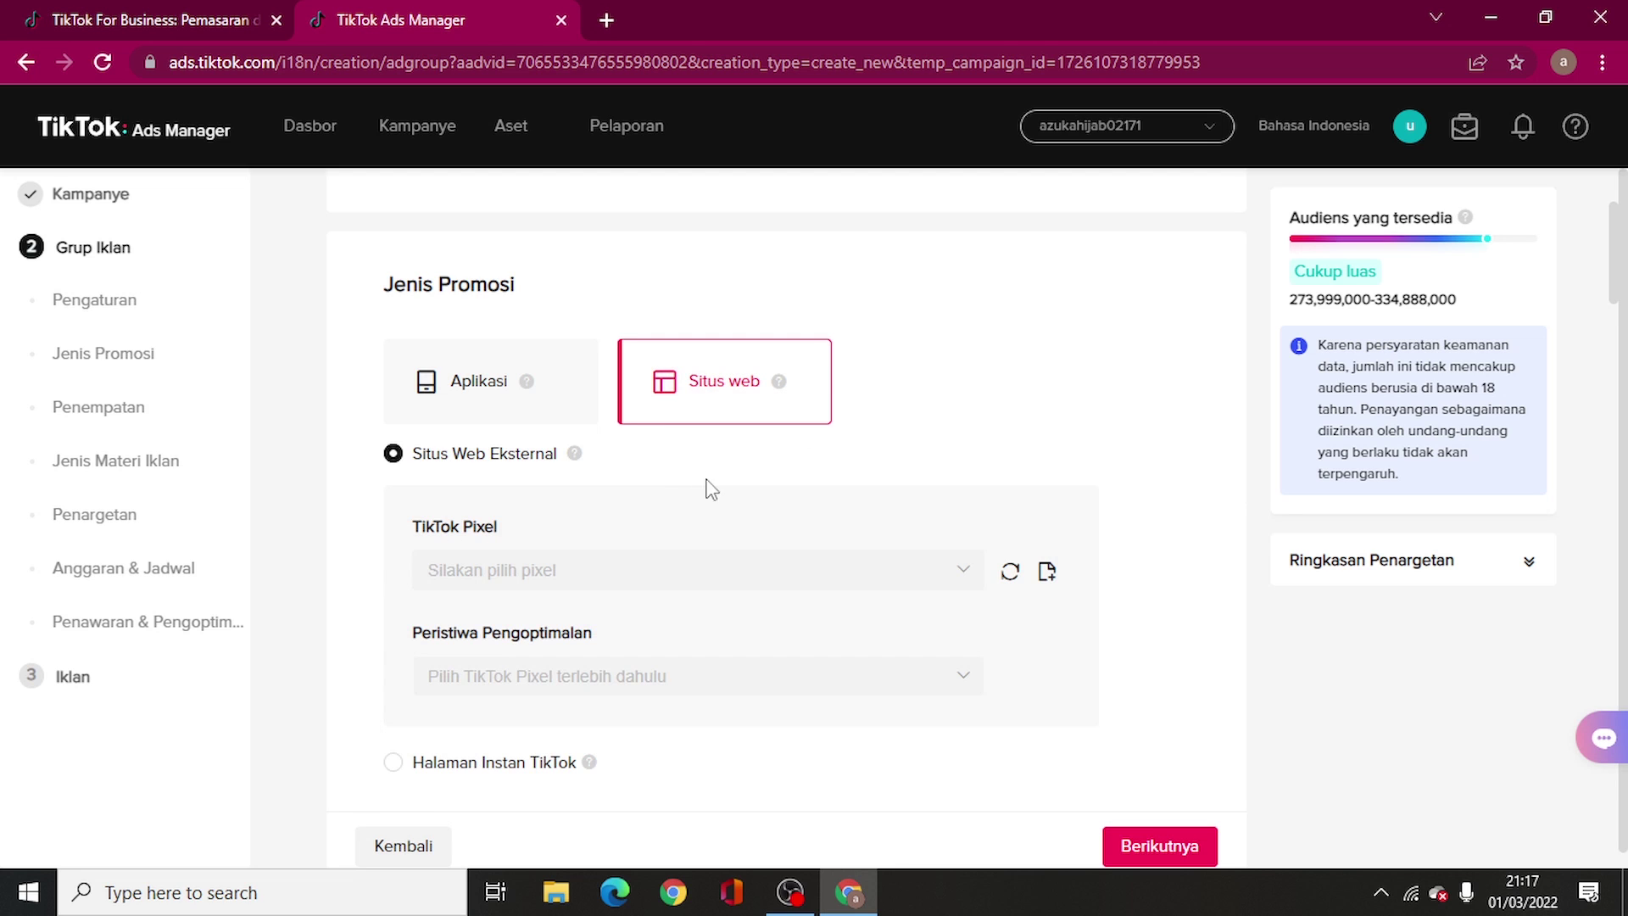
scroll(899, 410, down, 2)
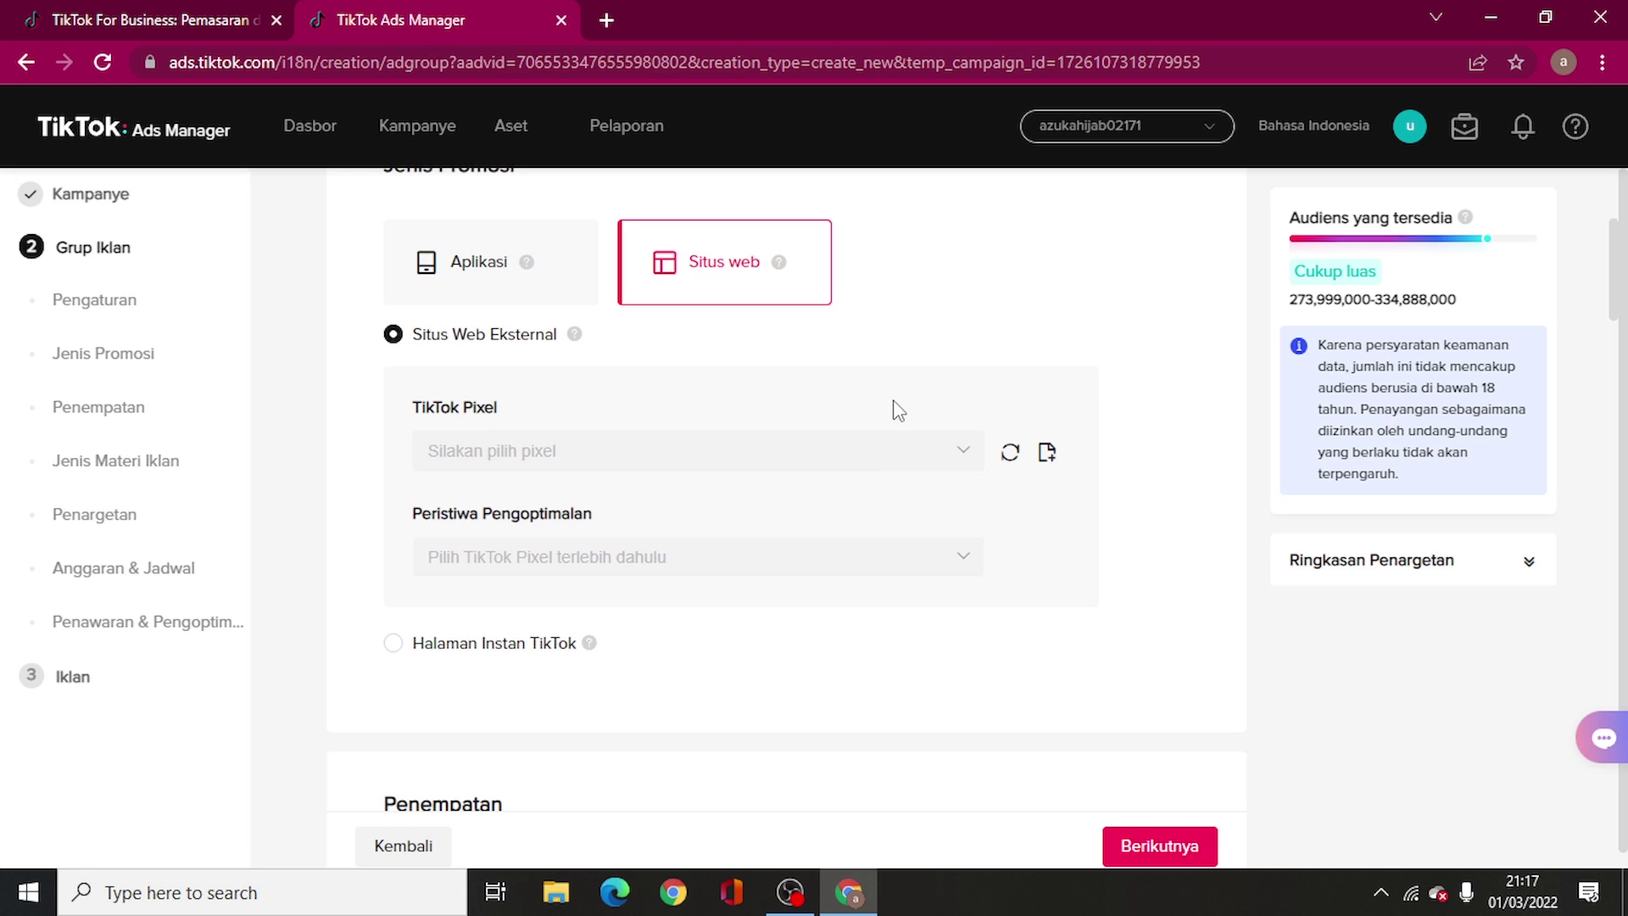
click(863, 456)
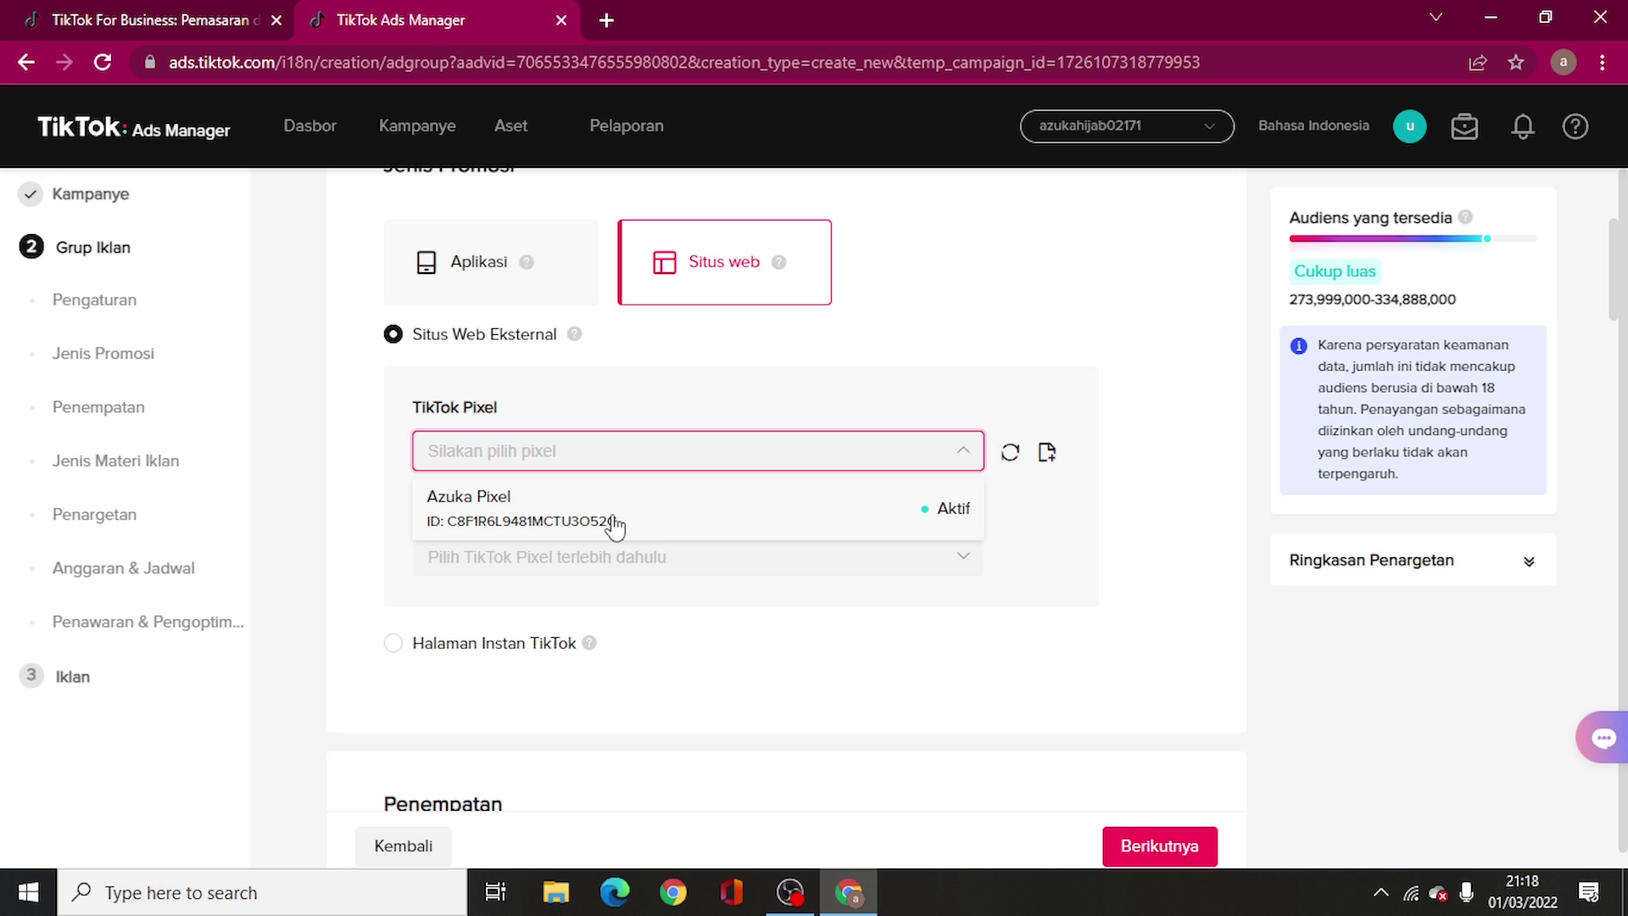
click(730, 385)
click(505, 649)
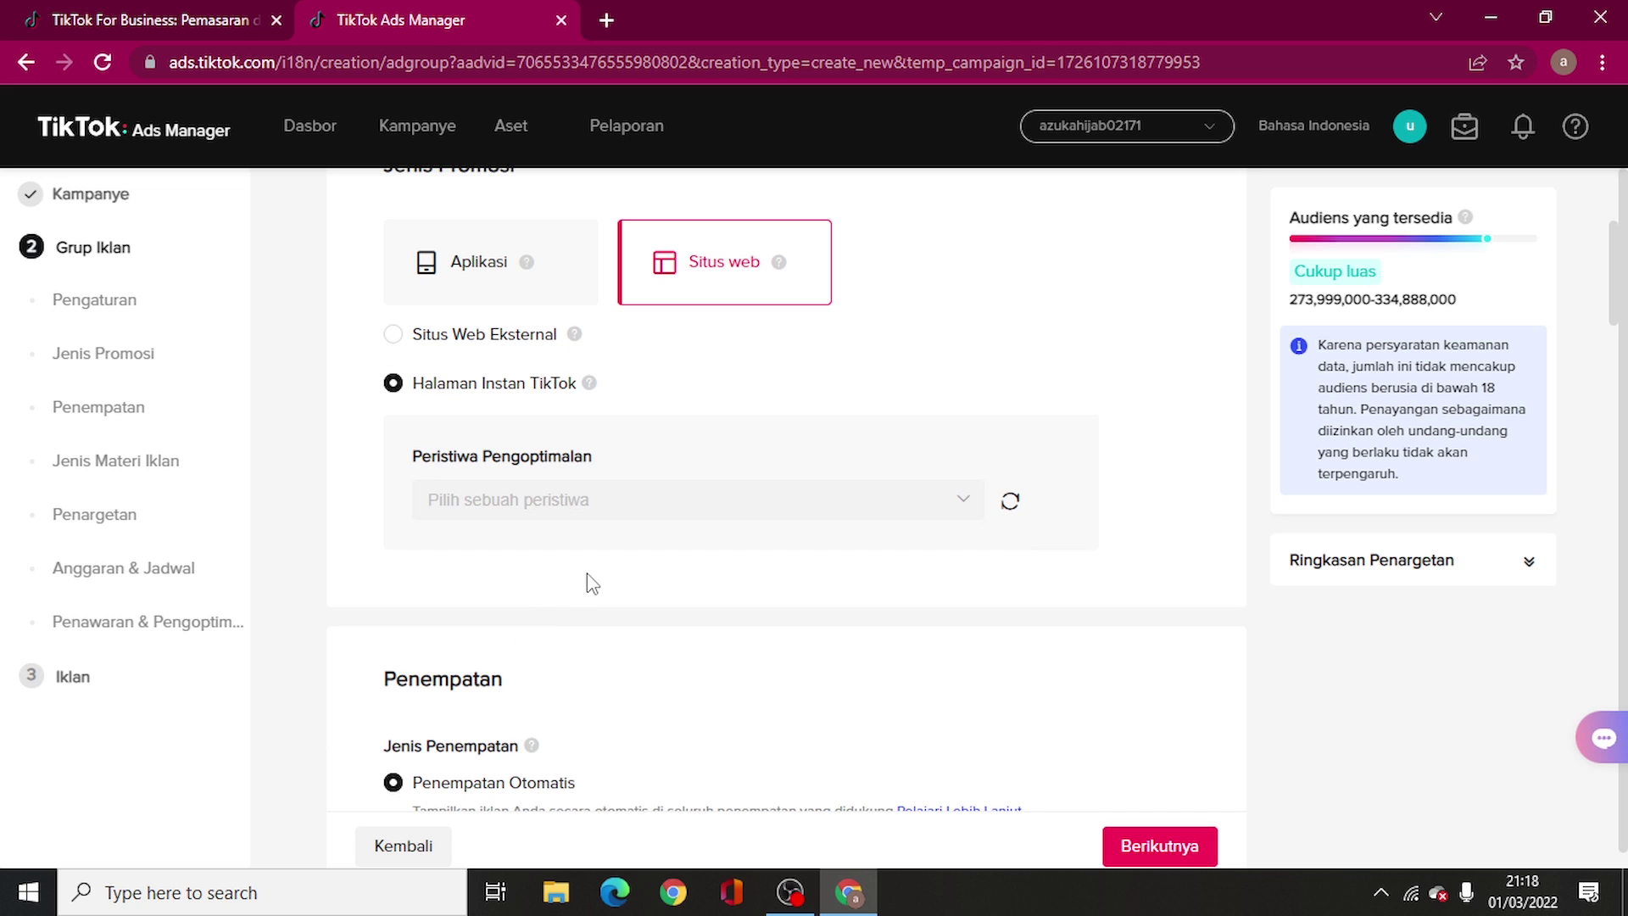
Set the instant page's optimization event (Peristiwa Pengoptimalan) to Klik Tombol
mouse_move(593, 396)
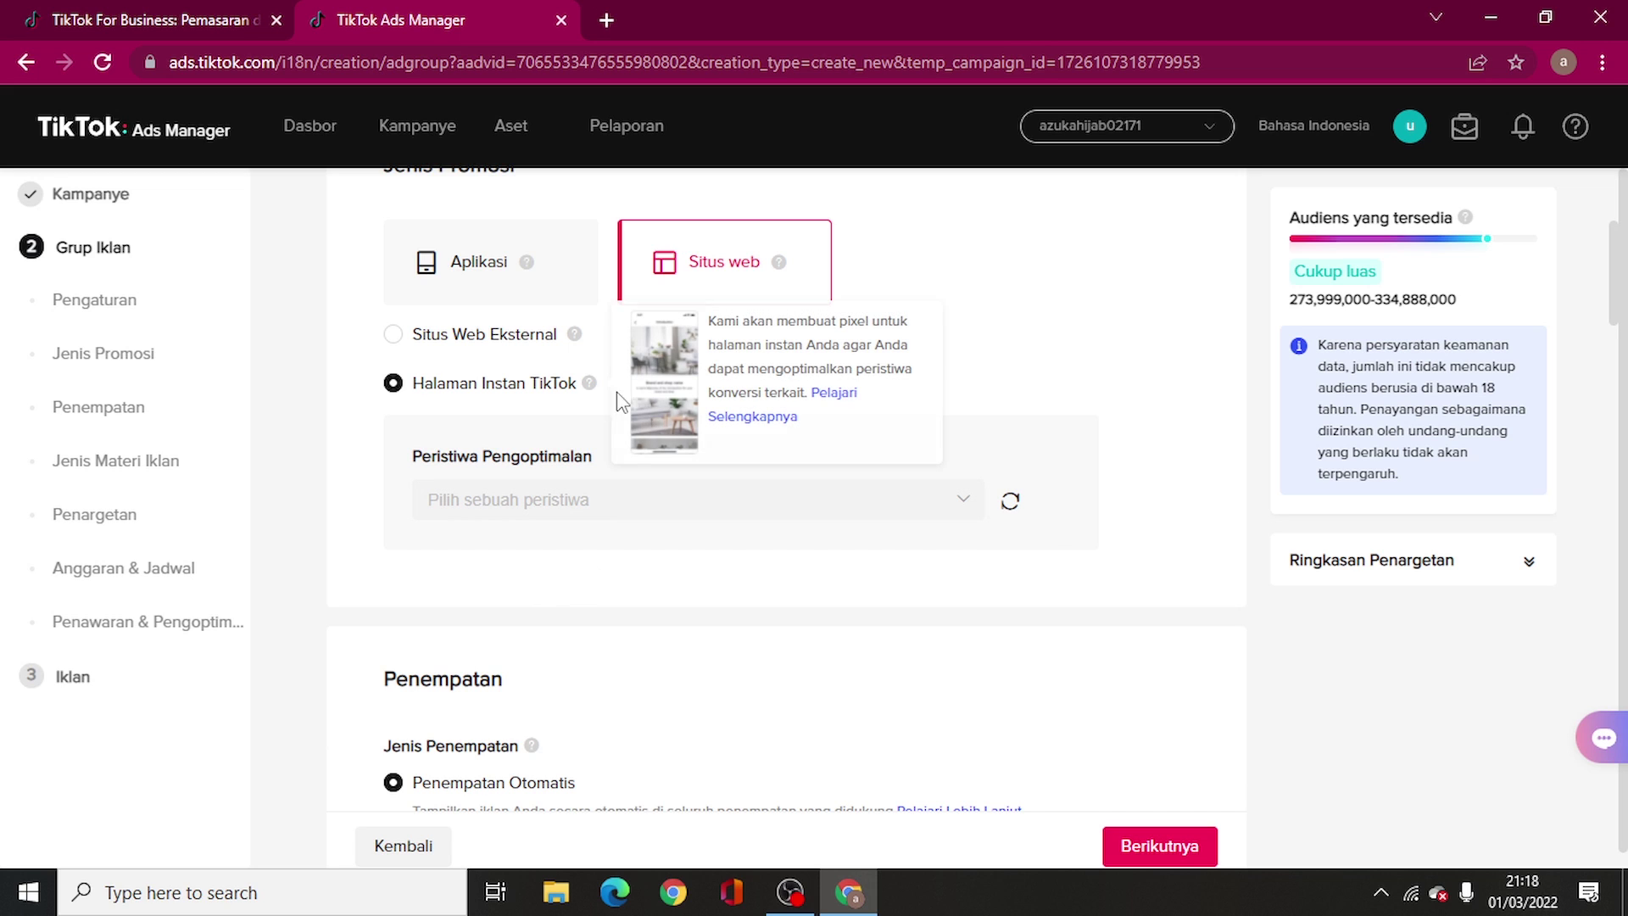
mouse_move(515, 140)
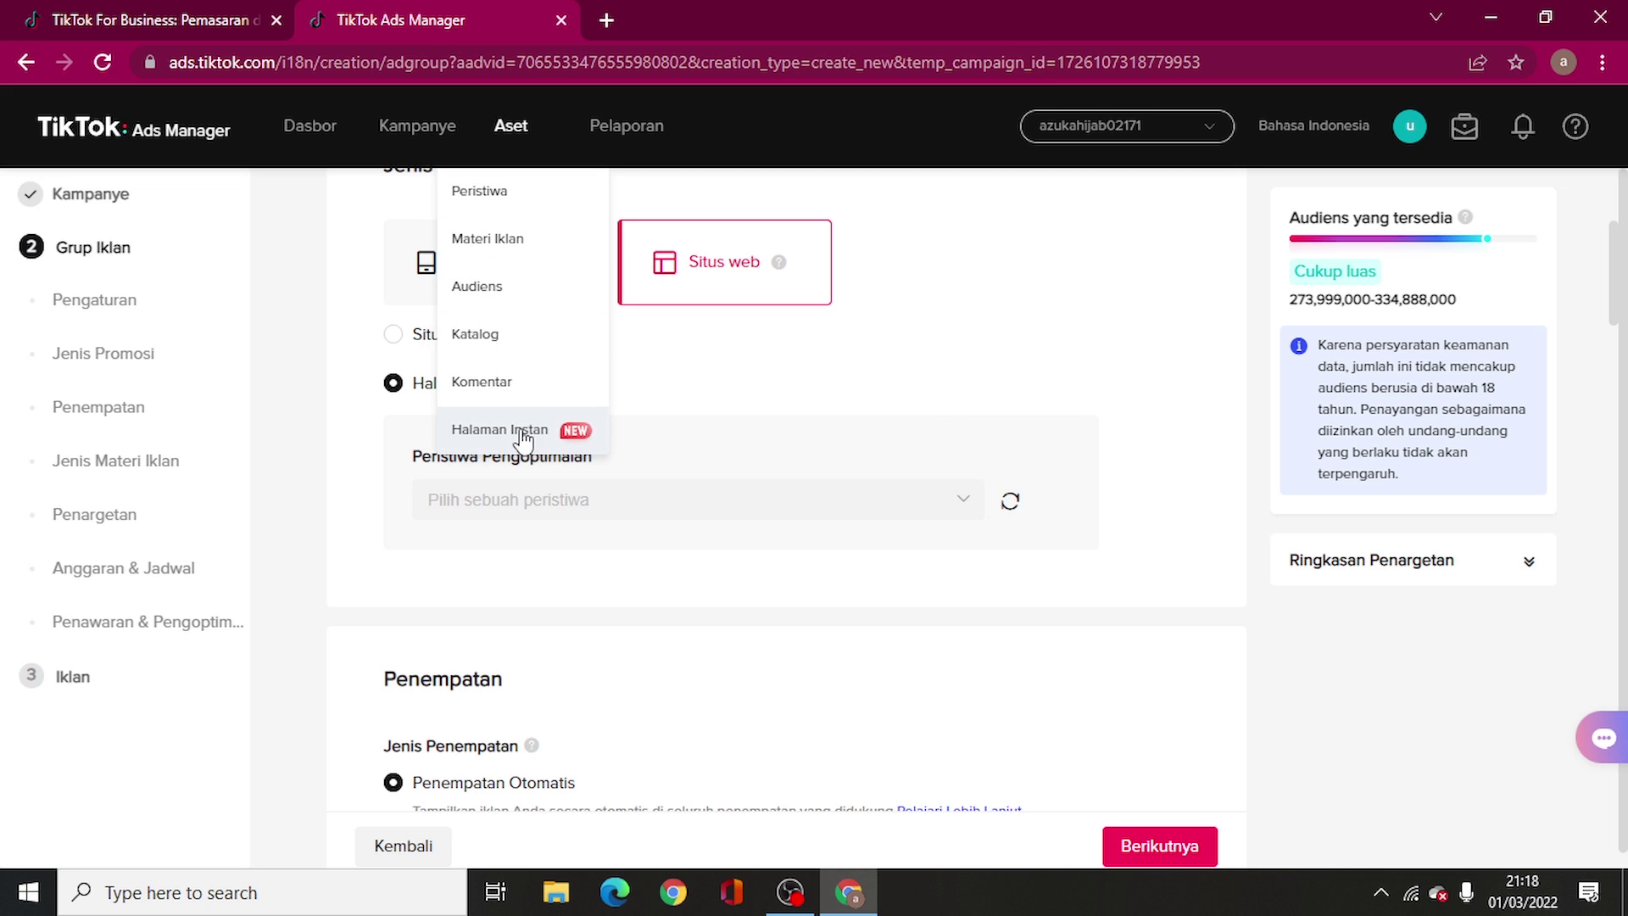
click(741, 509)
click(509, 568)
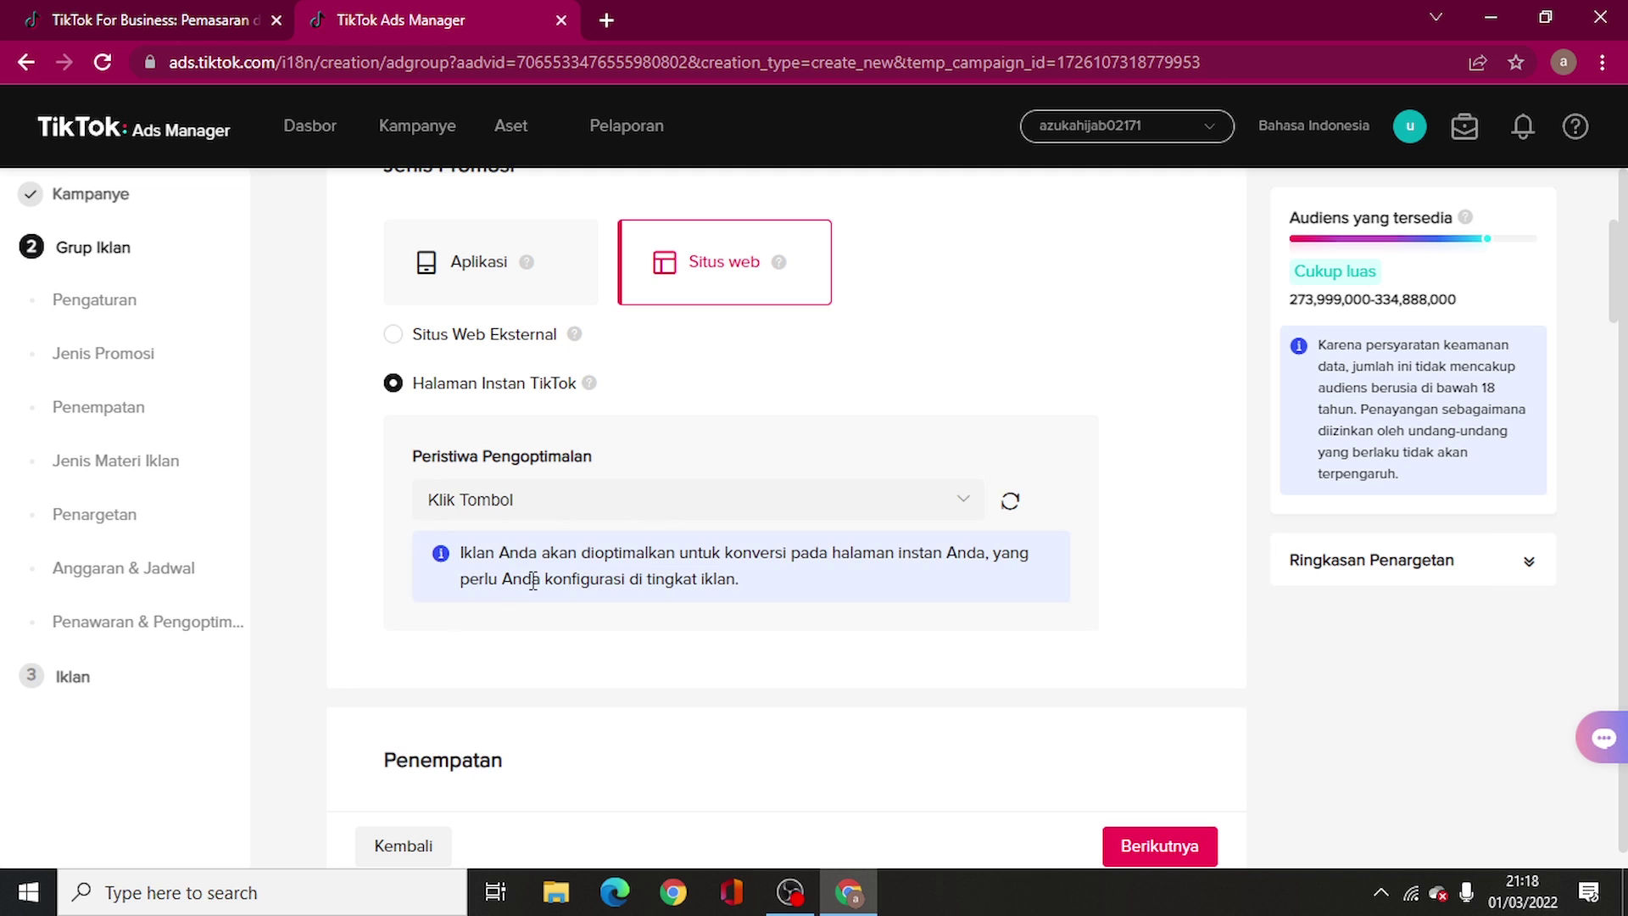
Switch the ad placement to Pilih Penempatan and exclude Pangle and Seri Aplikasi Umpan Berita, keeping only TikTok
scroll(727, 576, down, 1)
scroll(727, 576, down, 5)
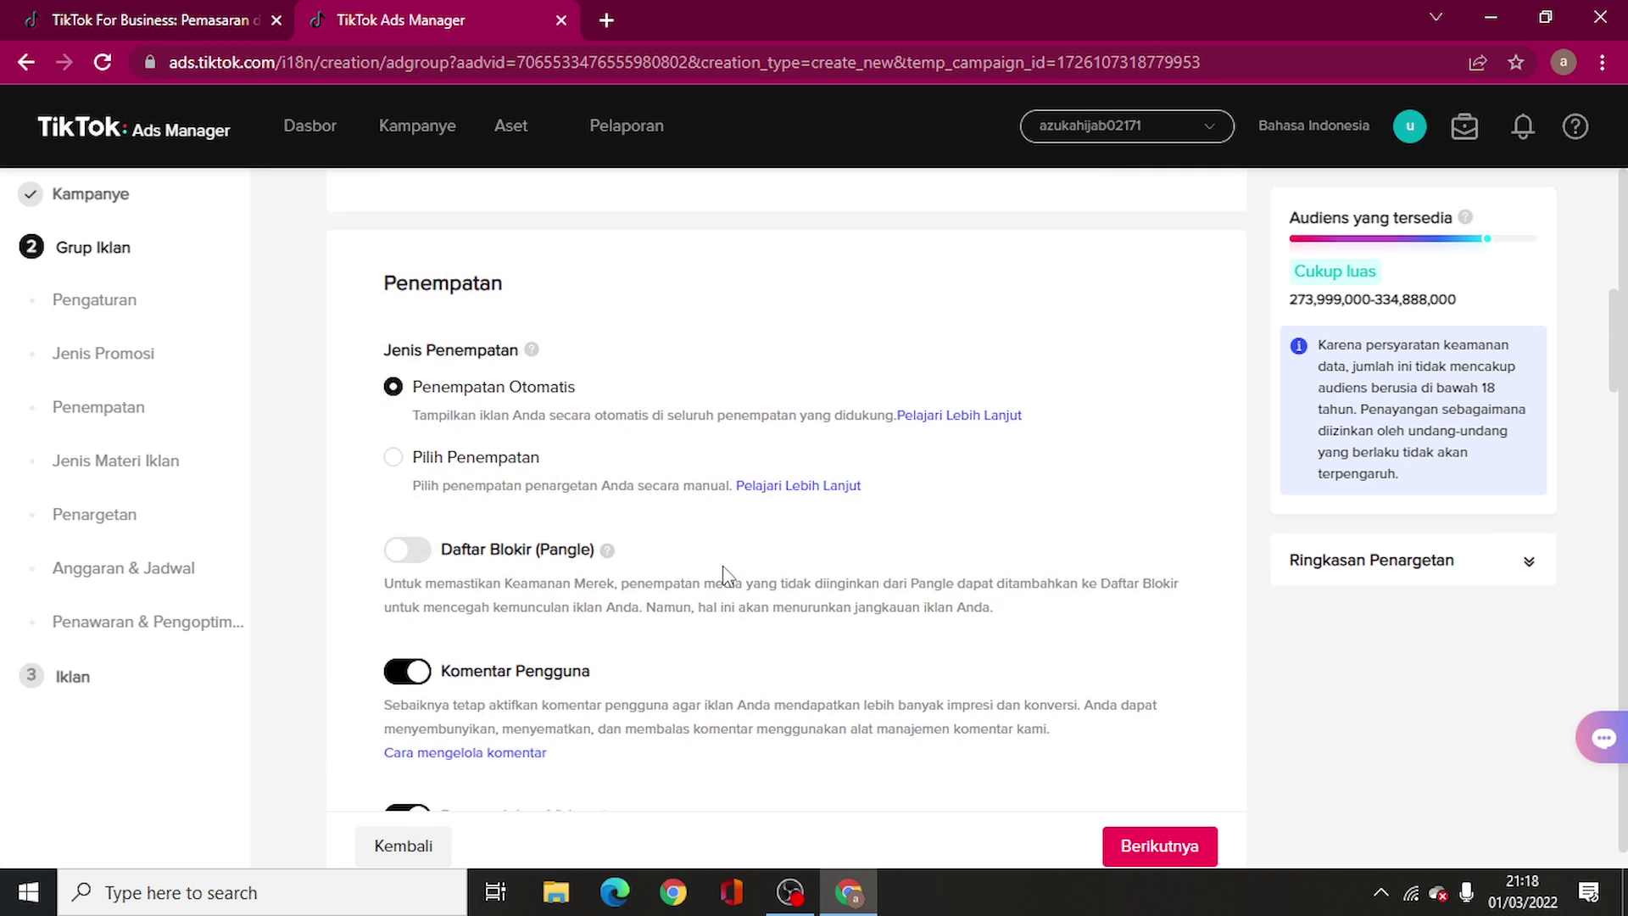
click(480, 462)
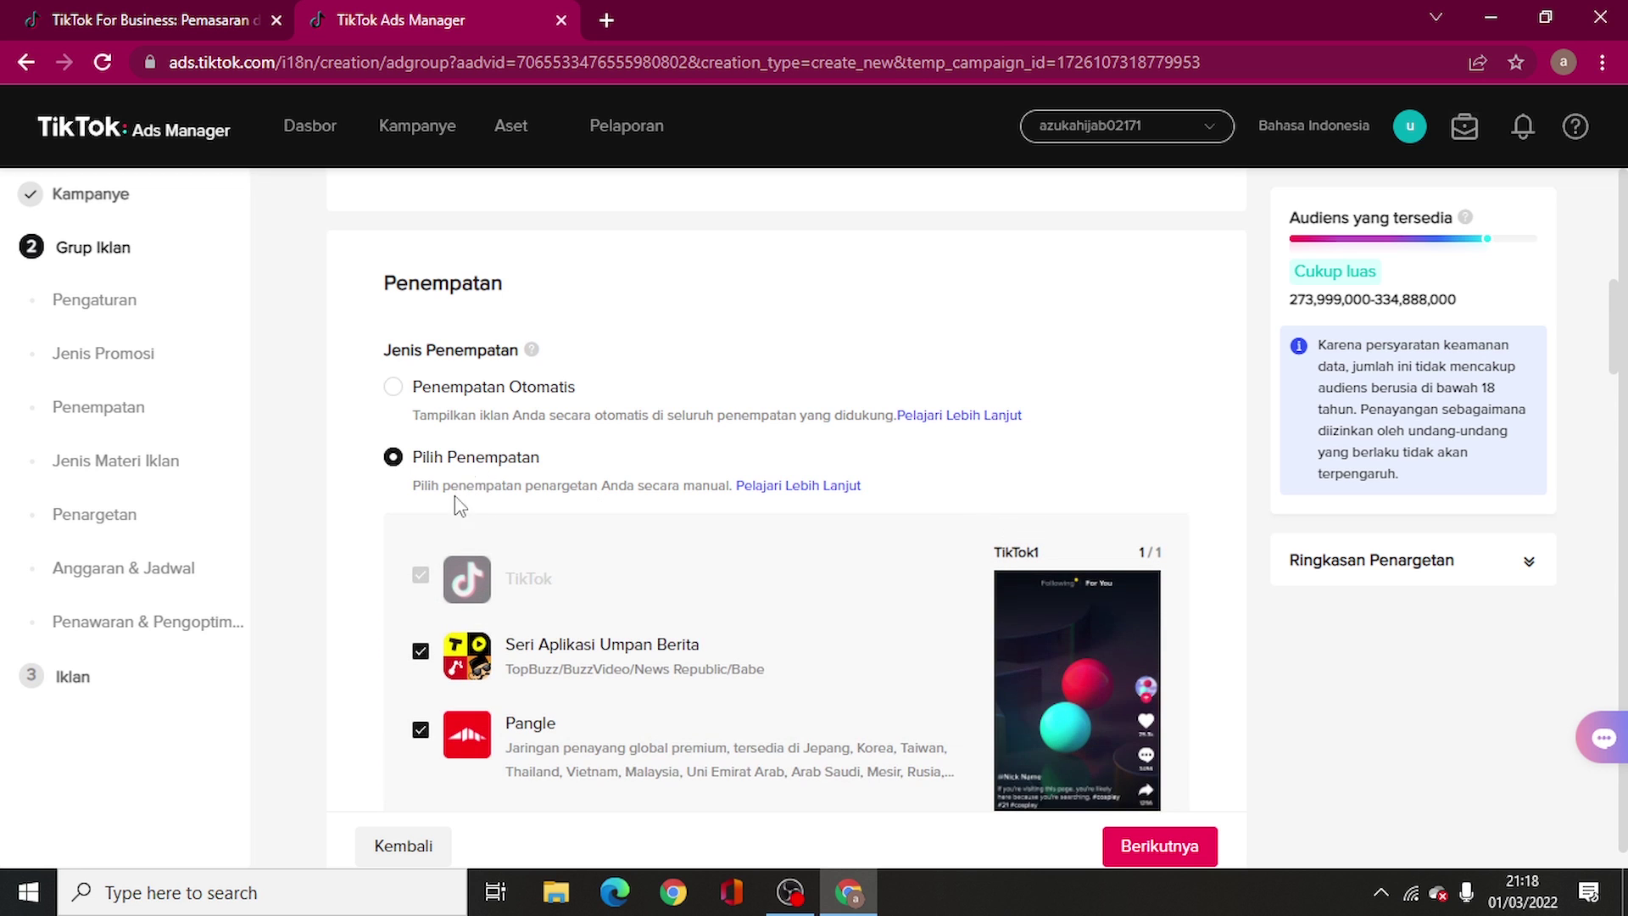
scroll(449, 504, down, 4)
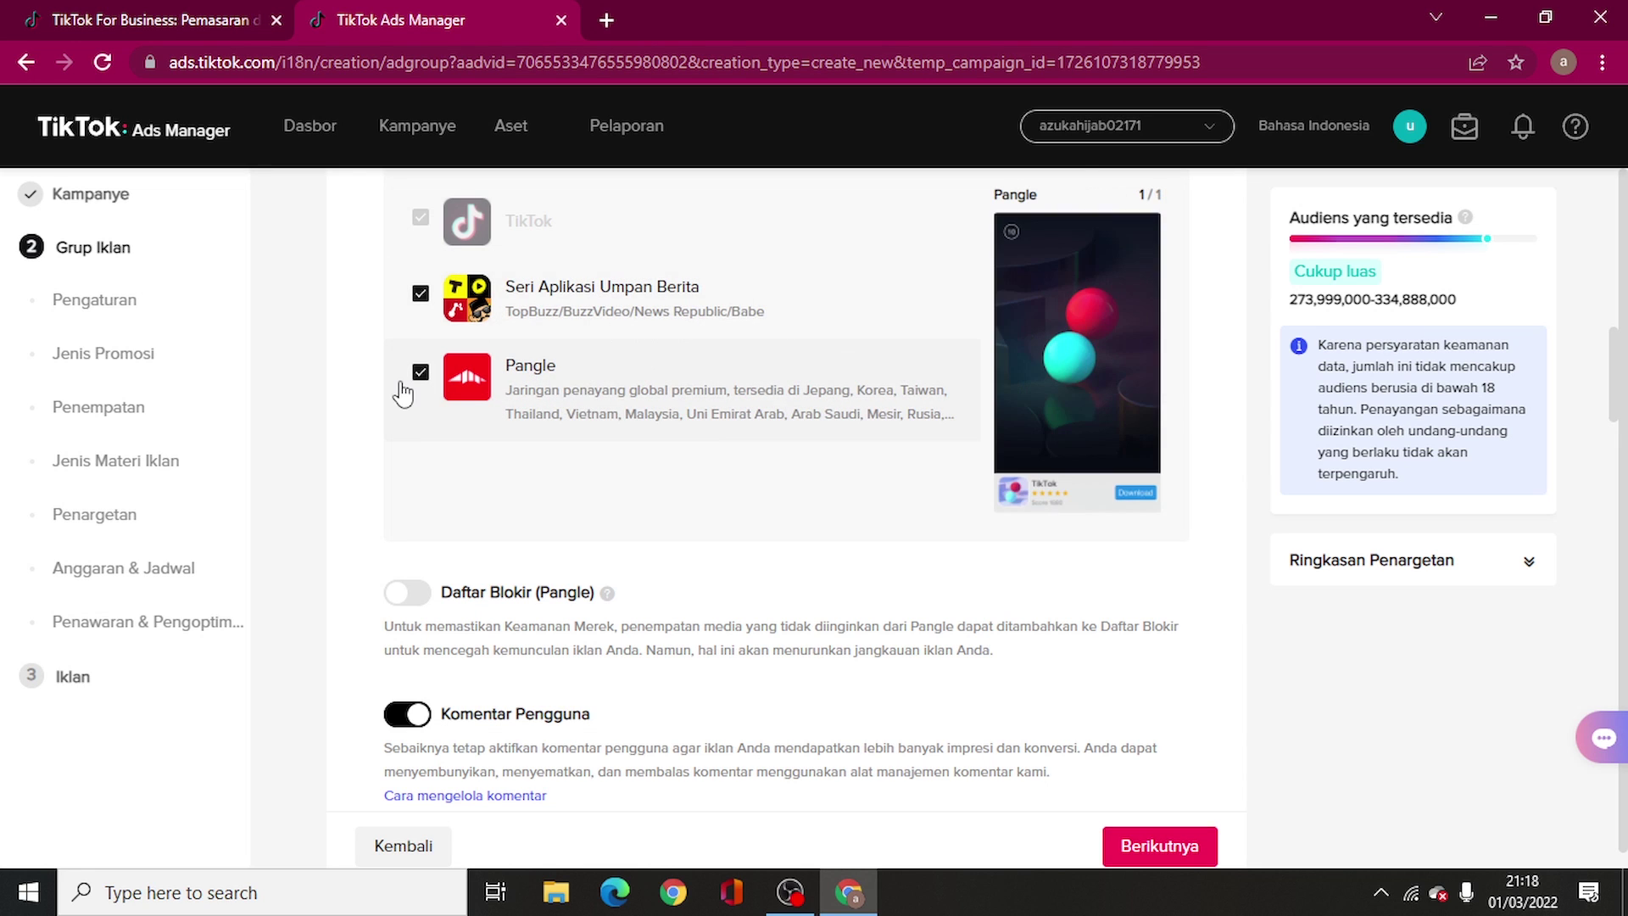
click(420, 373)
click(419, 295)
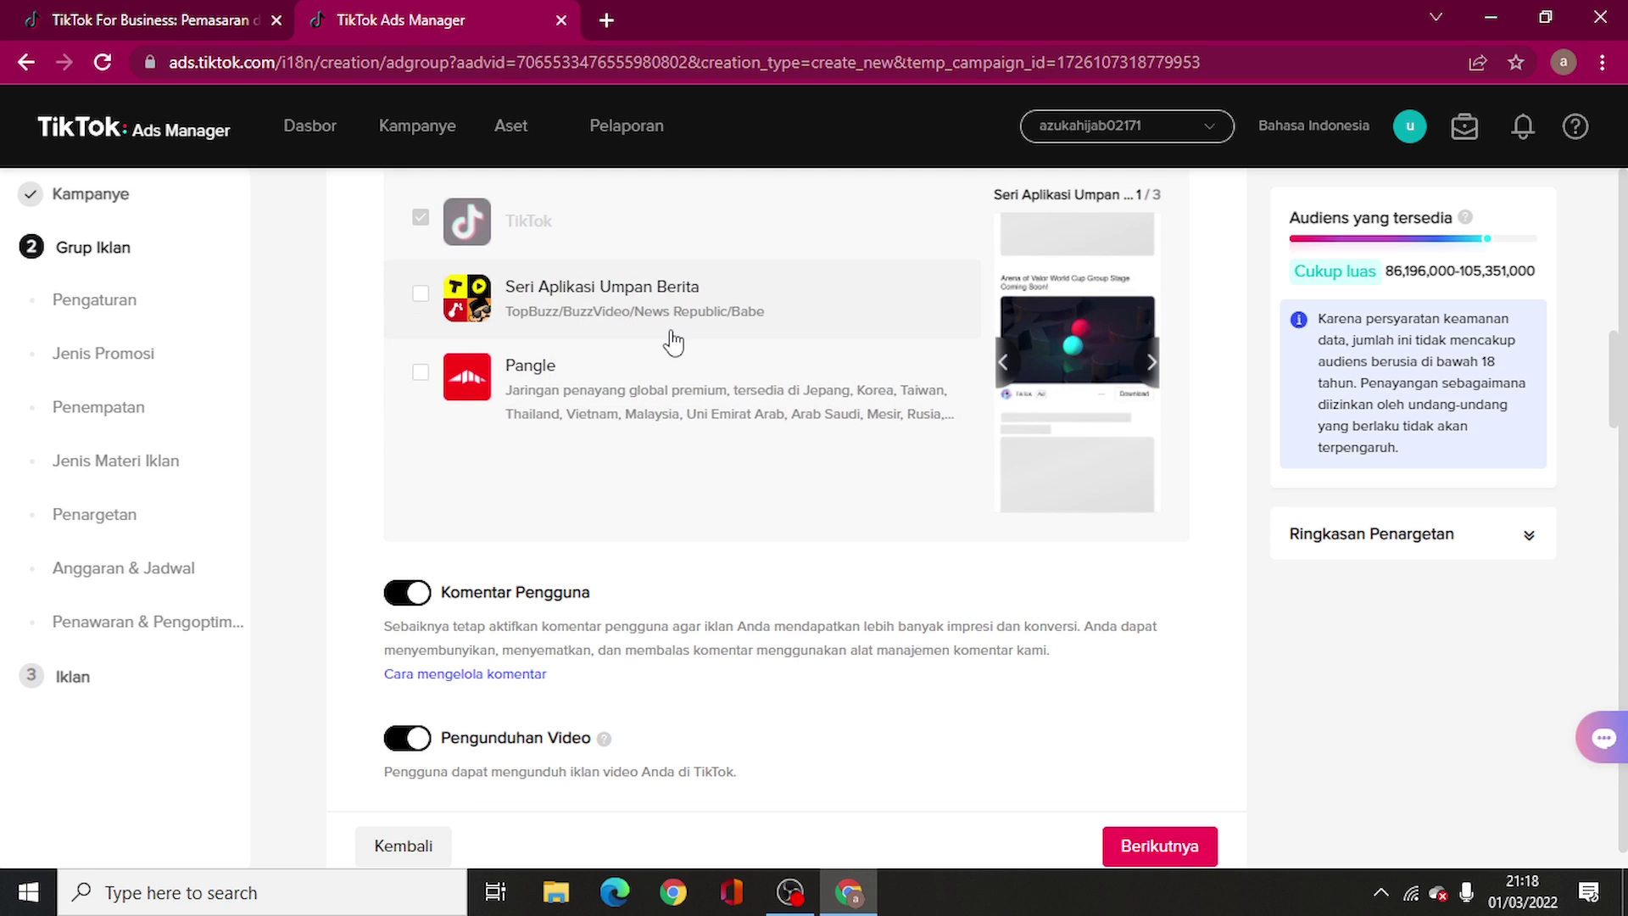
scroll(556, 534, up, 3)
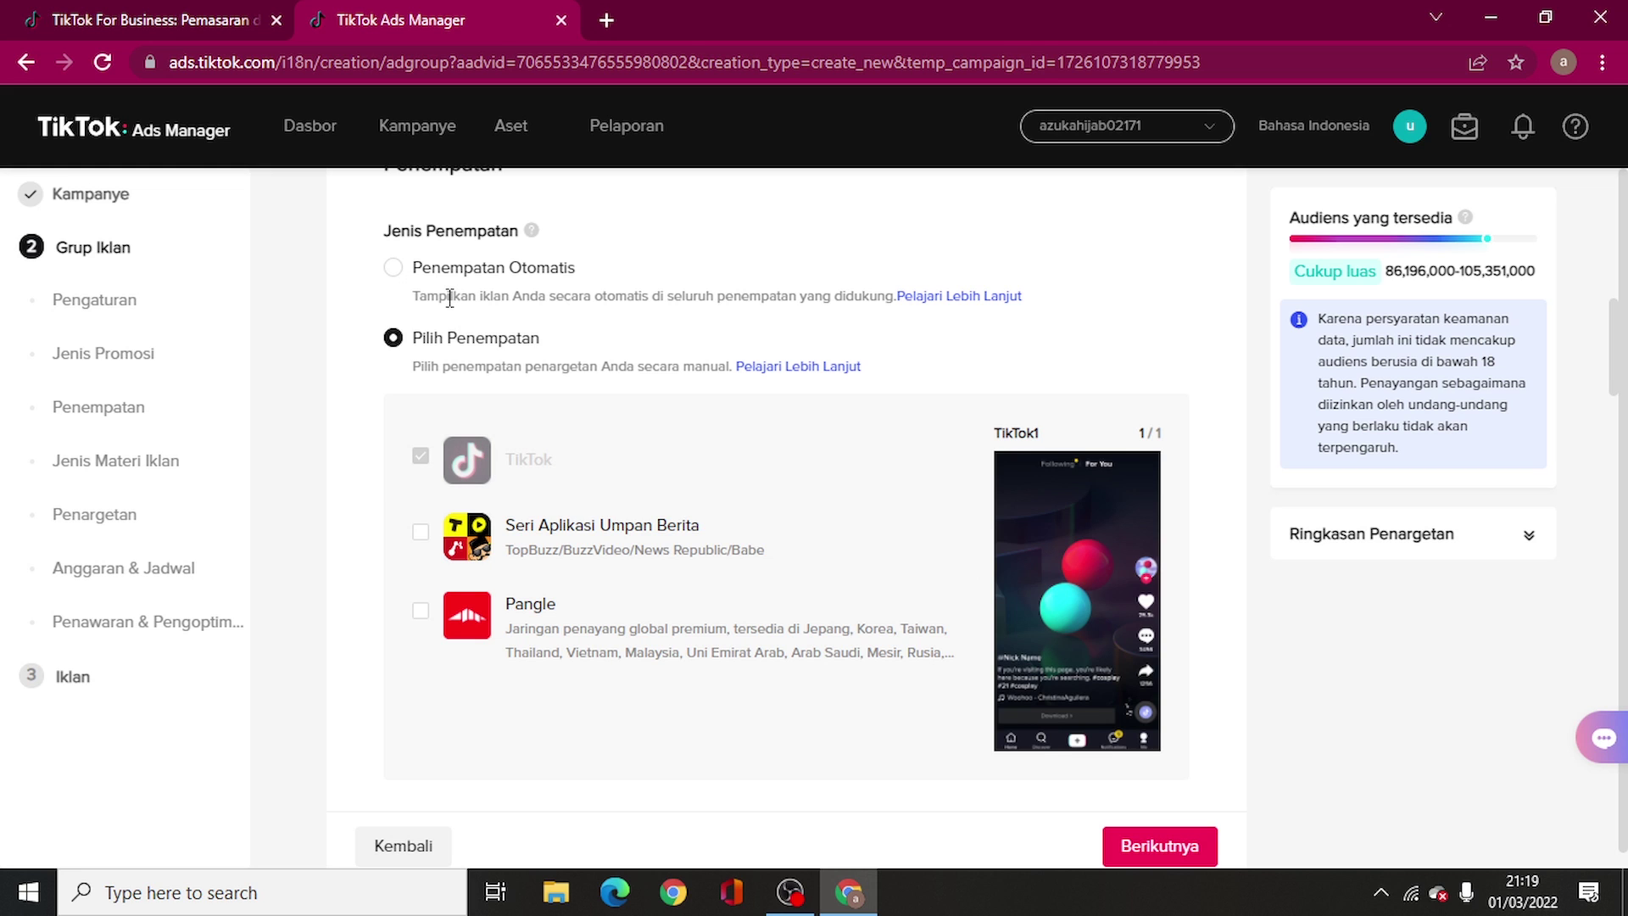
Review the ad group's user comment, video download and Pengoptimalan Materi Iklan Otomatis settings
scroll(450, 369, down, 5)
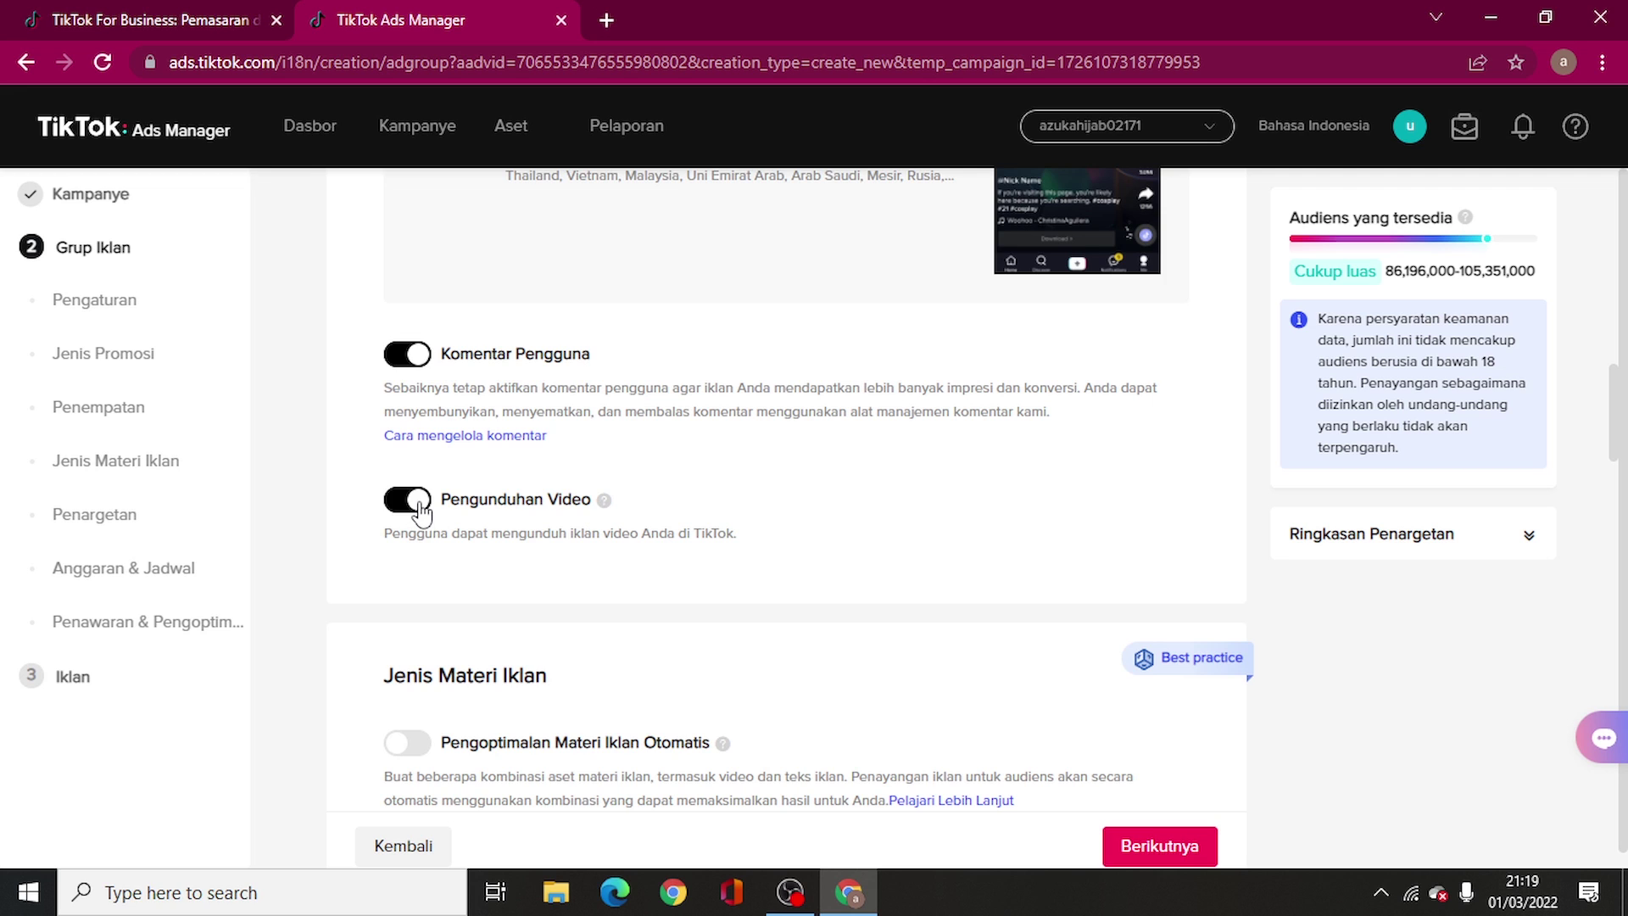
scroll(421, 512, down, 4)
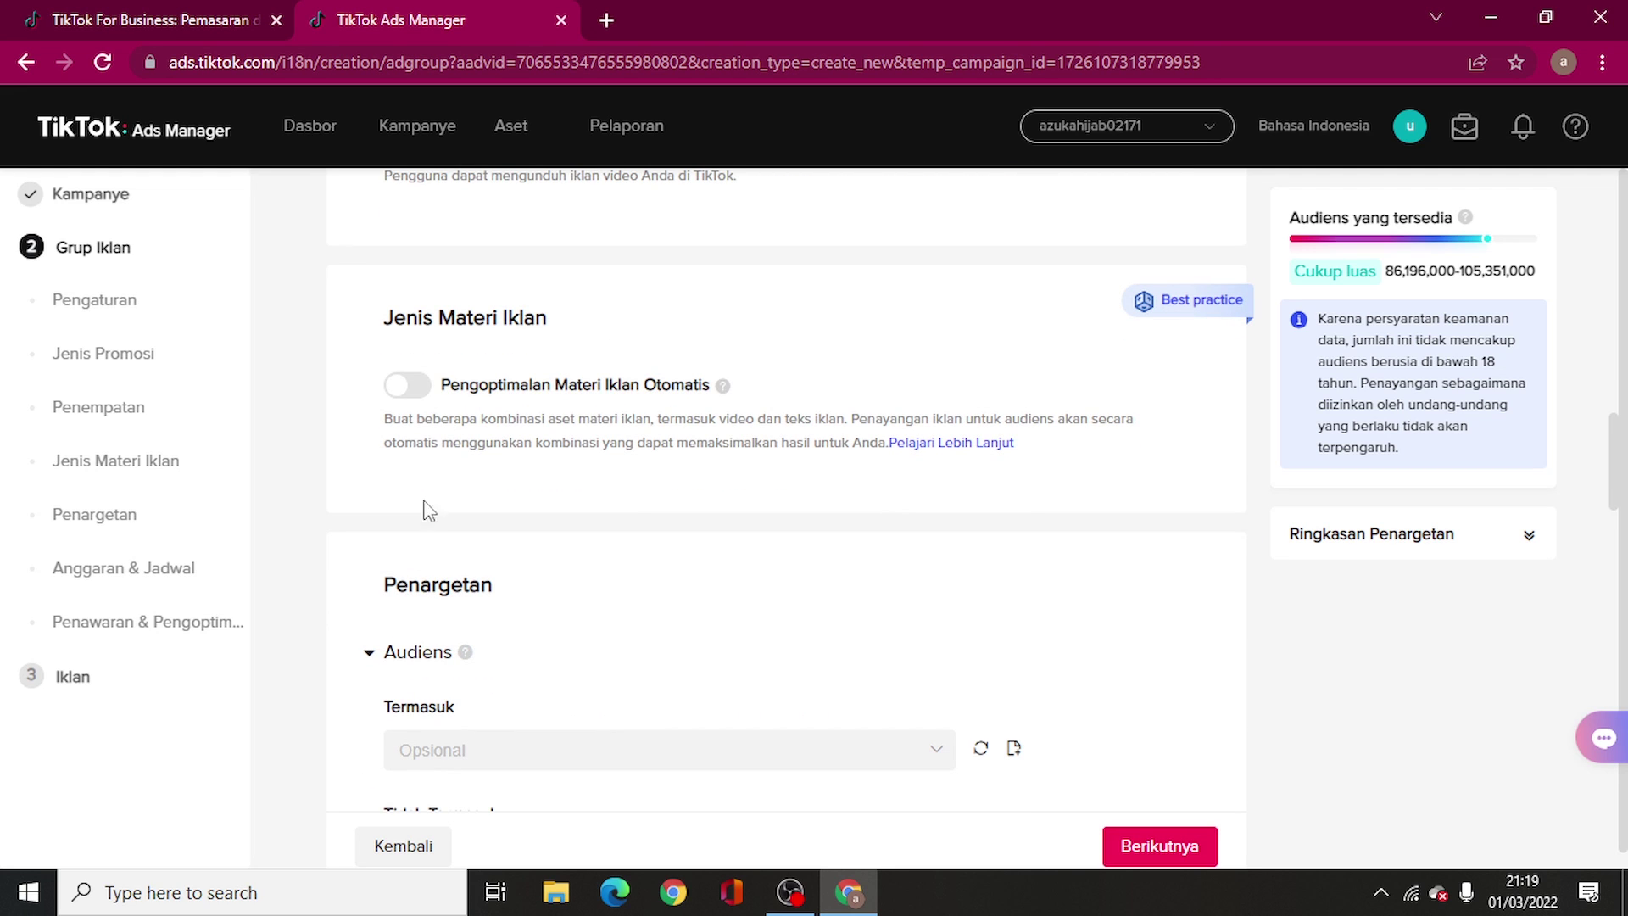
drag(386, 417, 886, 443)
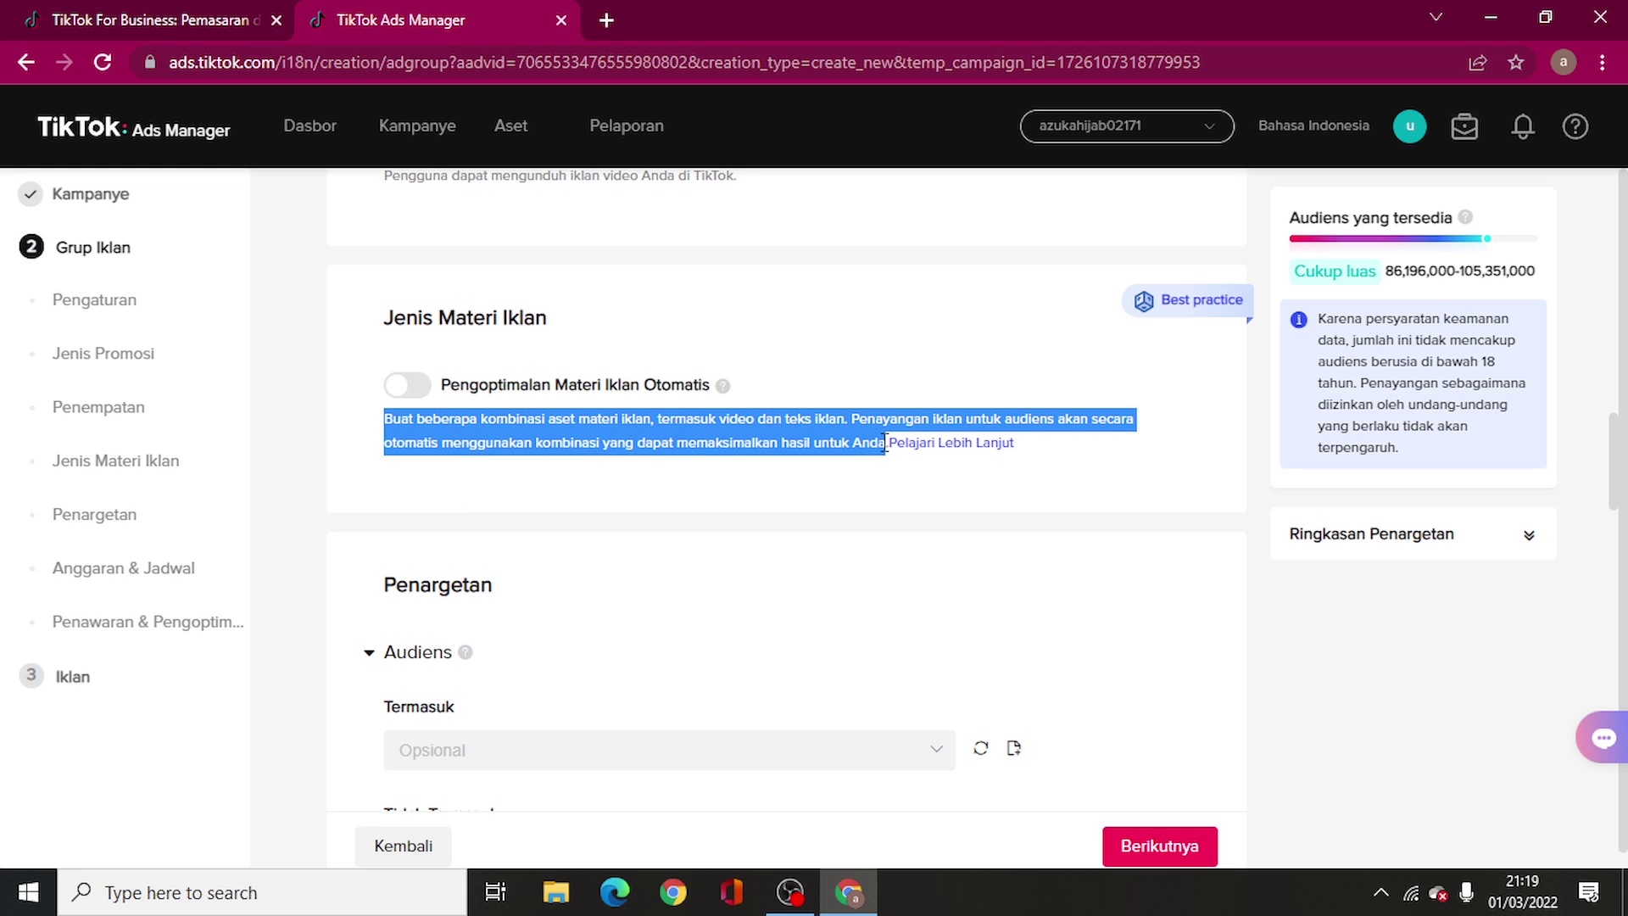
click(829, 381)
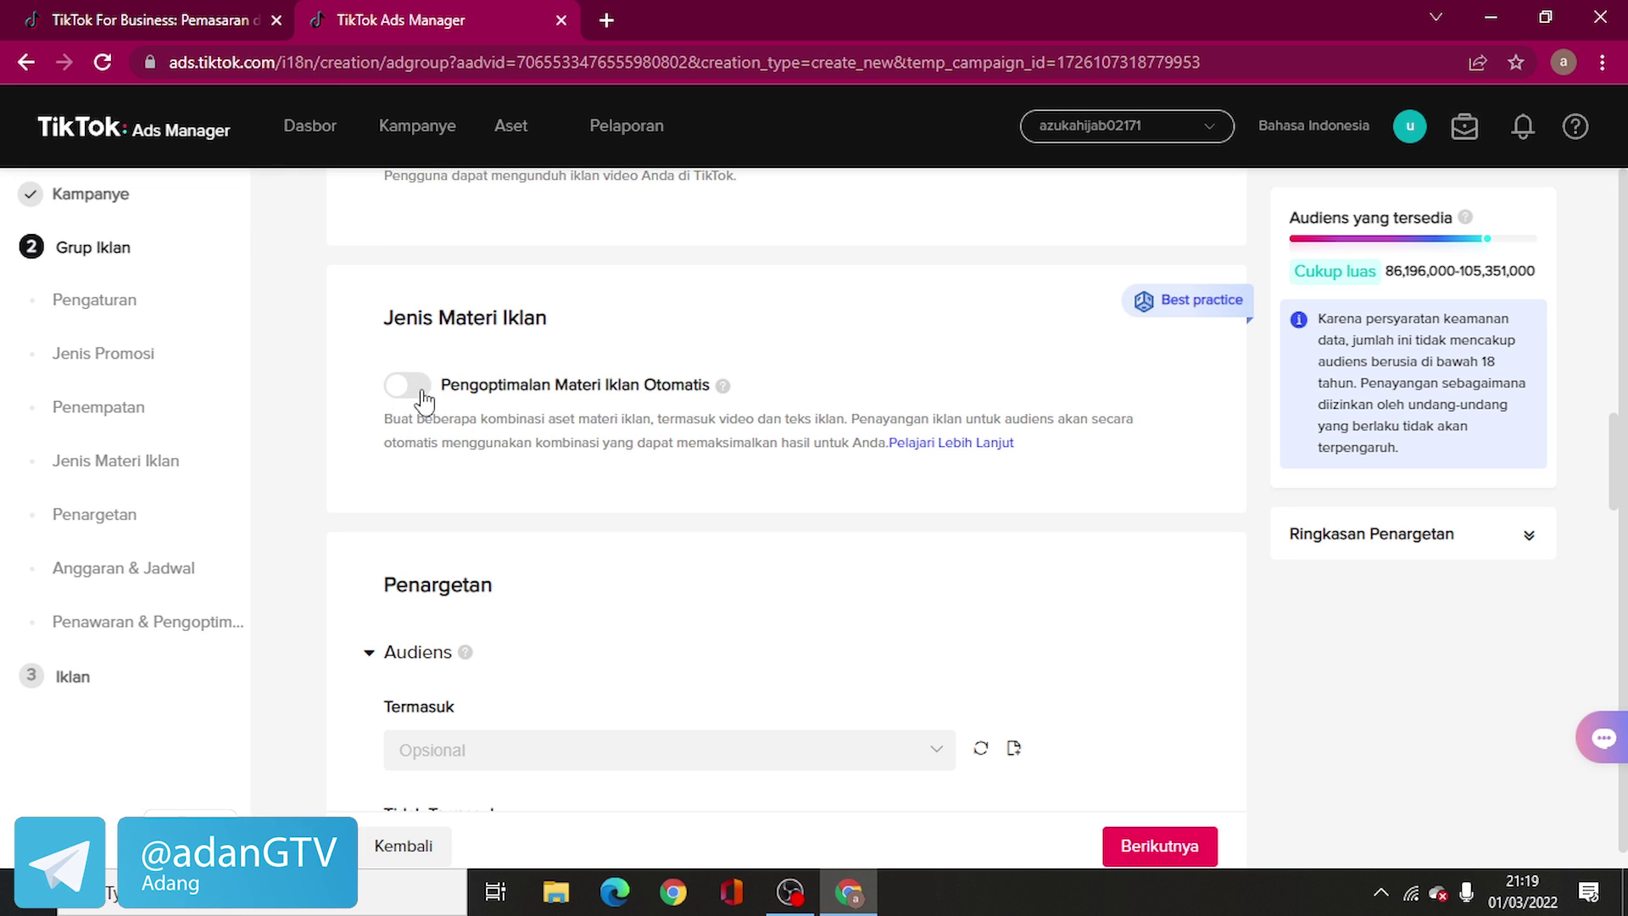
scroll(489, 443, down, 3)
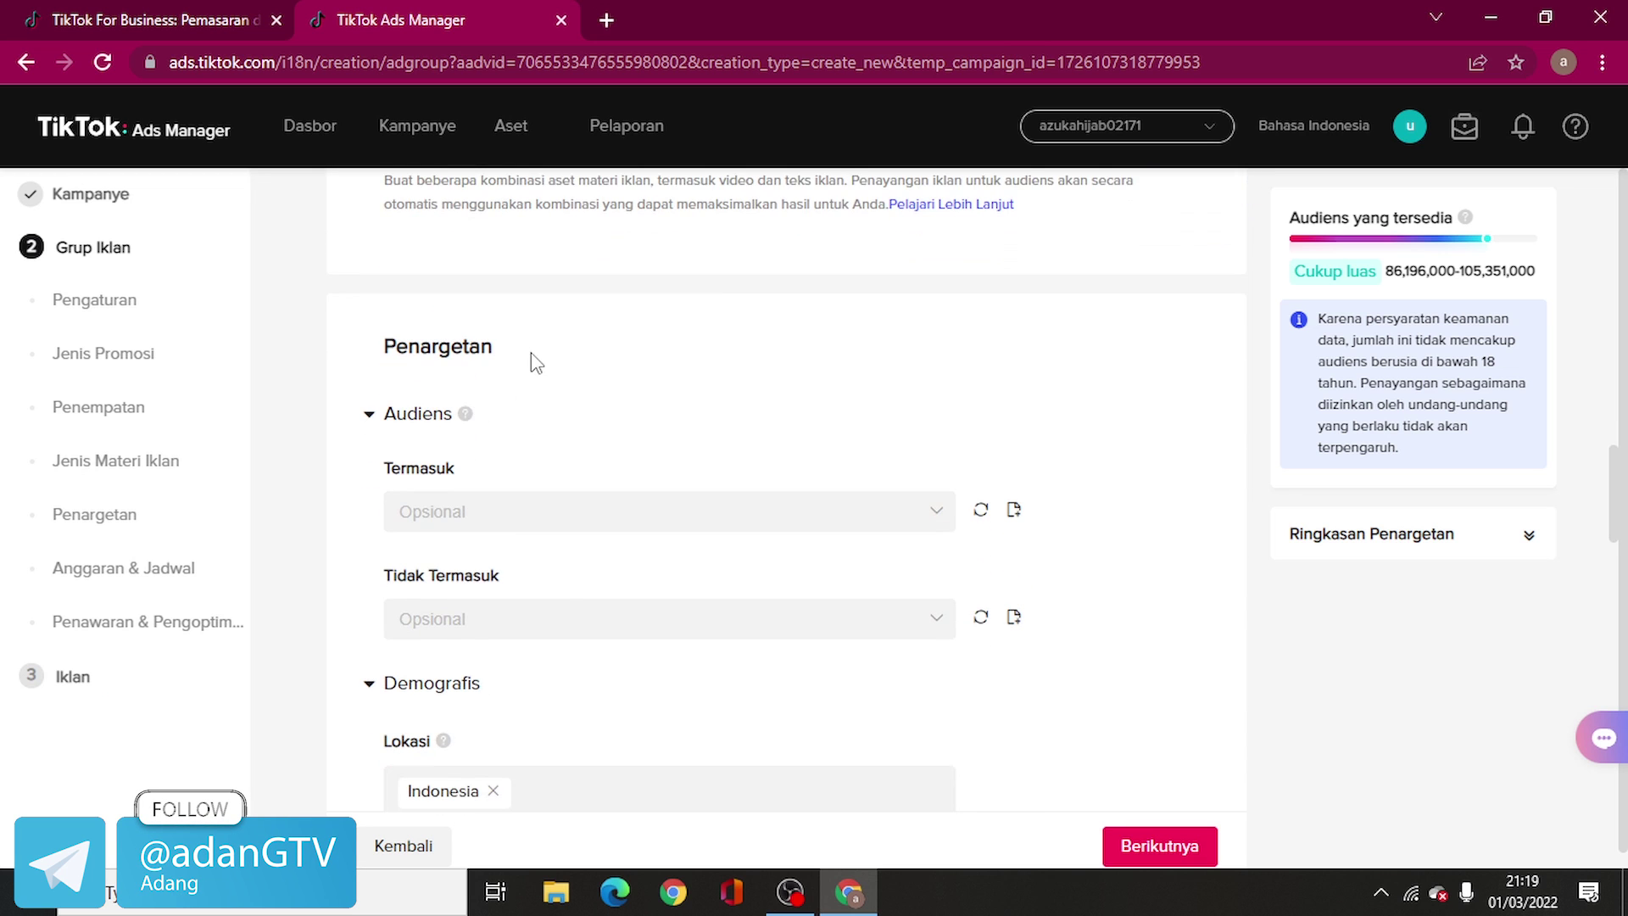
scroll(531, 360, up, 3)
Look through the Penargetan section's audience, demographic, and interest and behavior options
scroll(574, 509, down, 5)
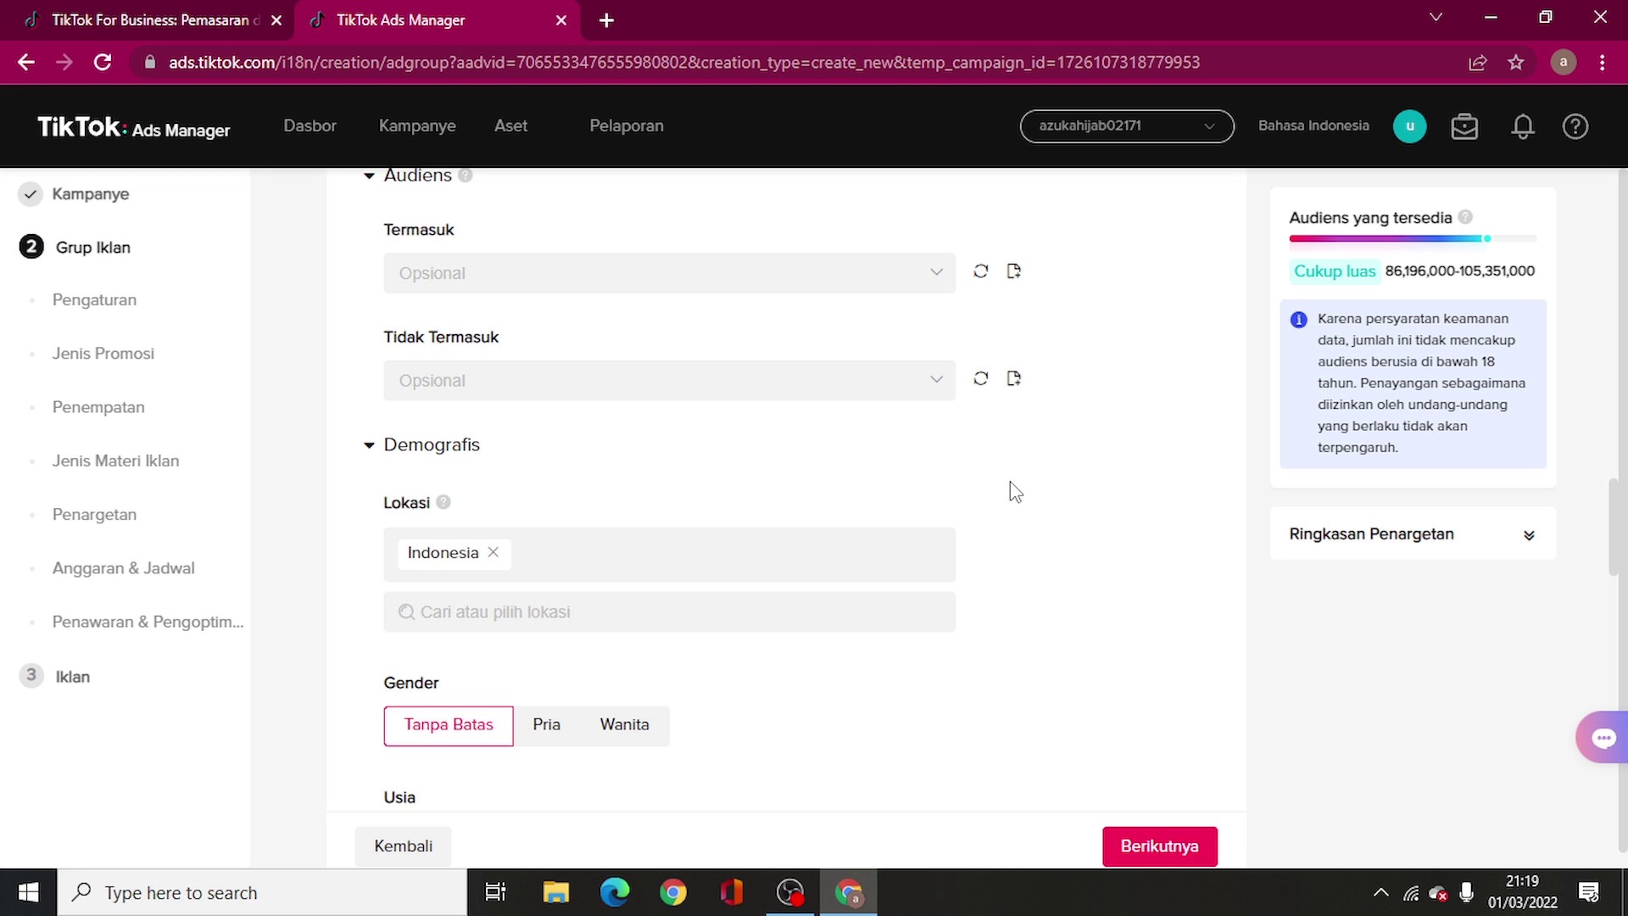
scroll(1074, 464, up, 2)
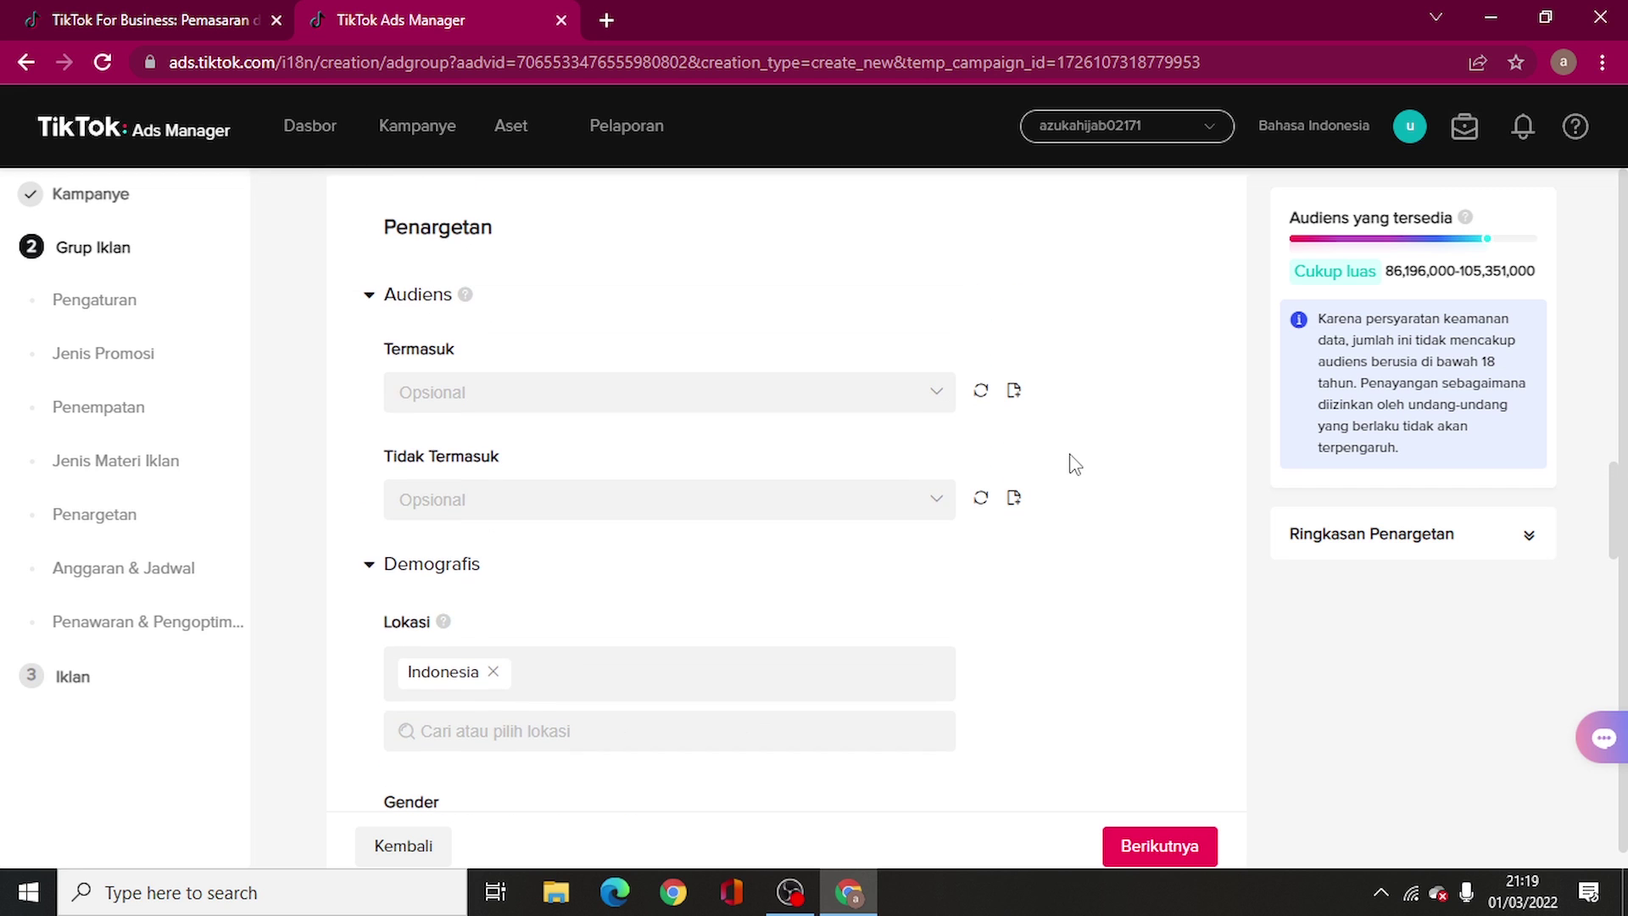
scroll(1073, 463, down, 5)
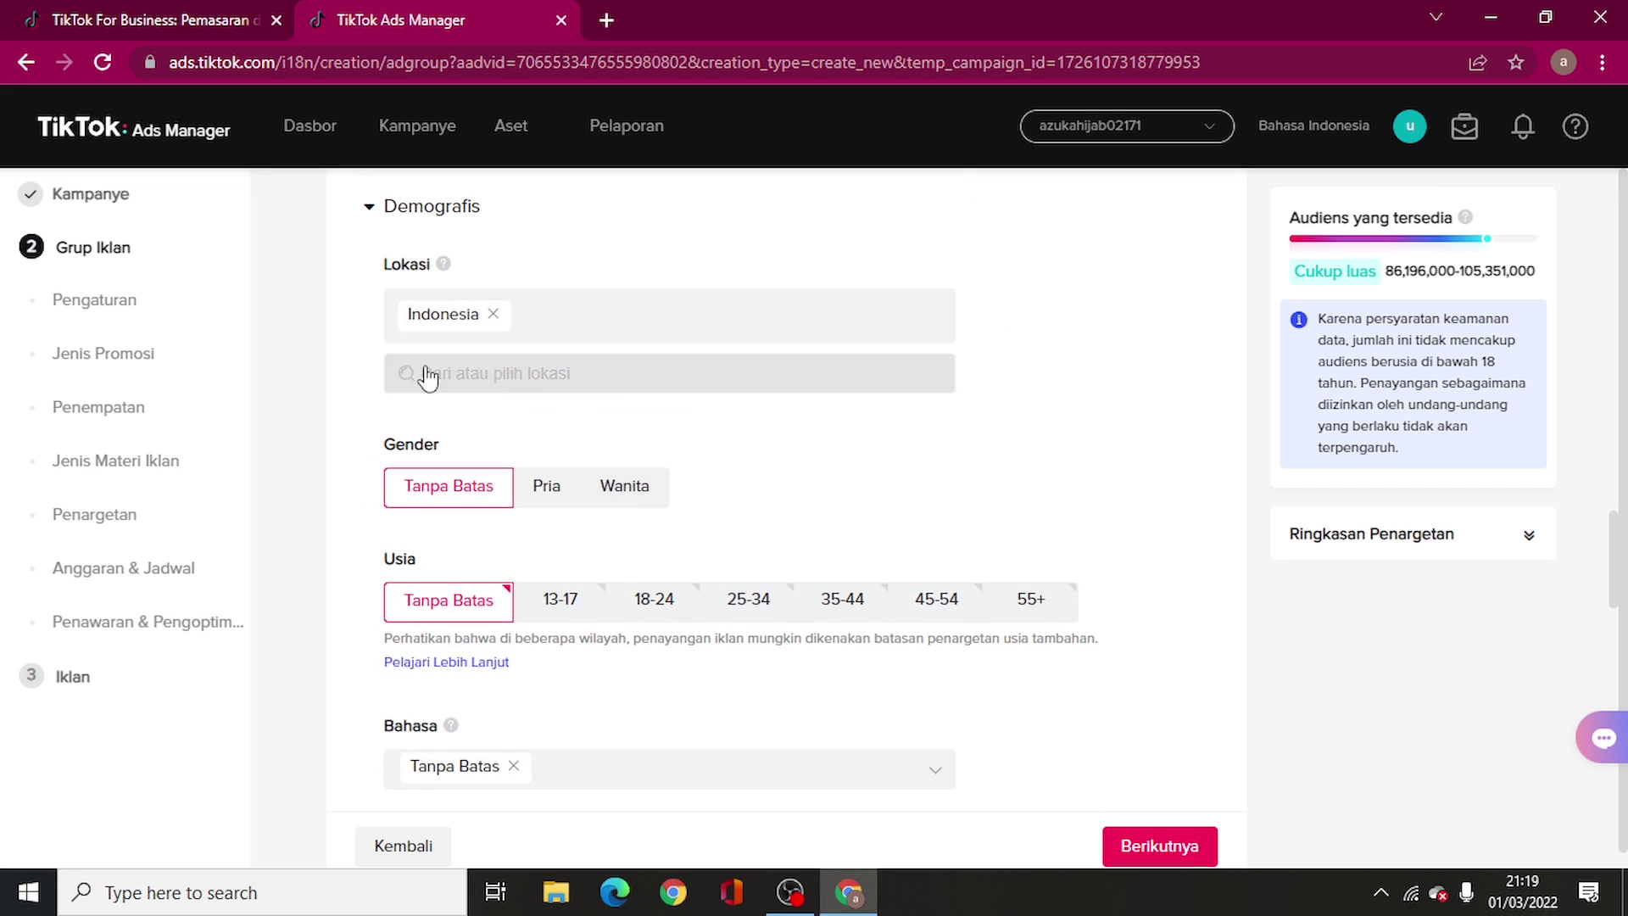
scroll(449, 534, down, 2)
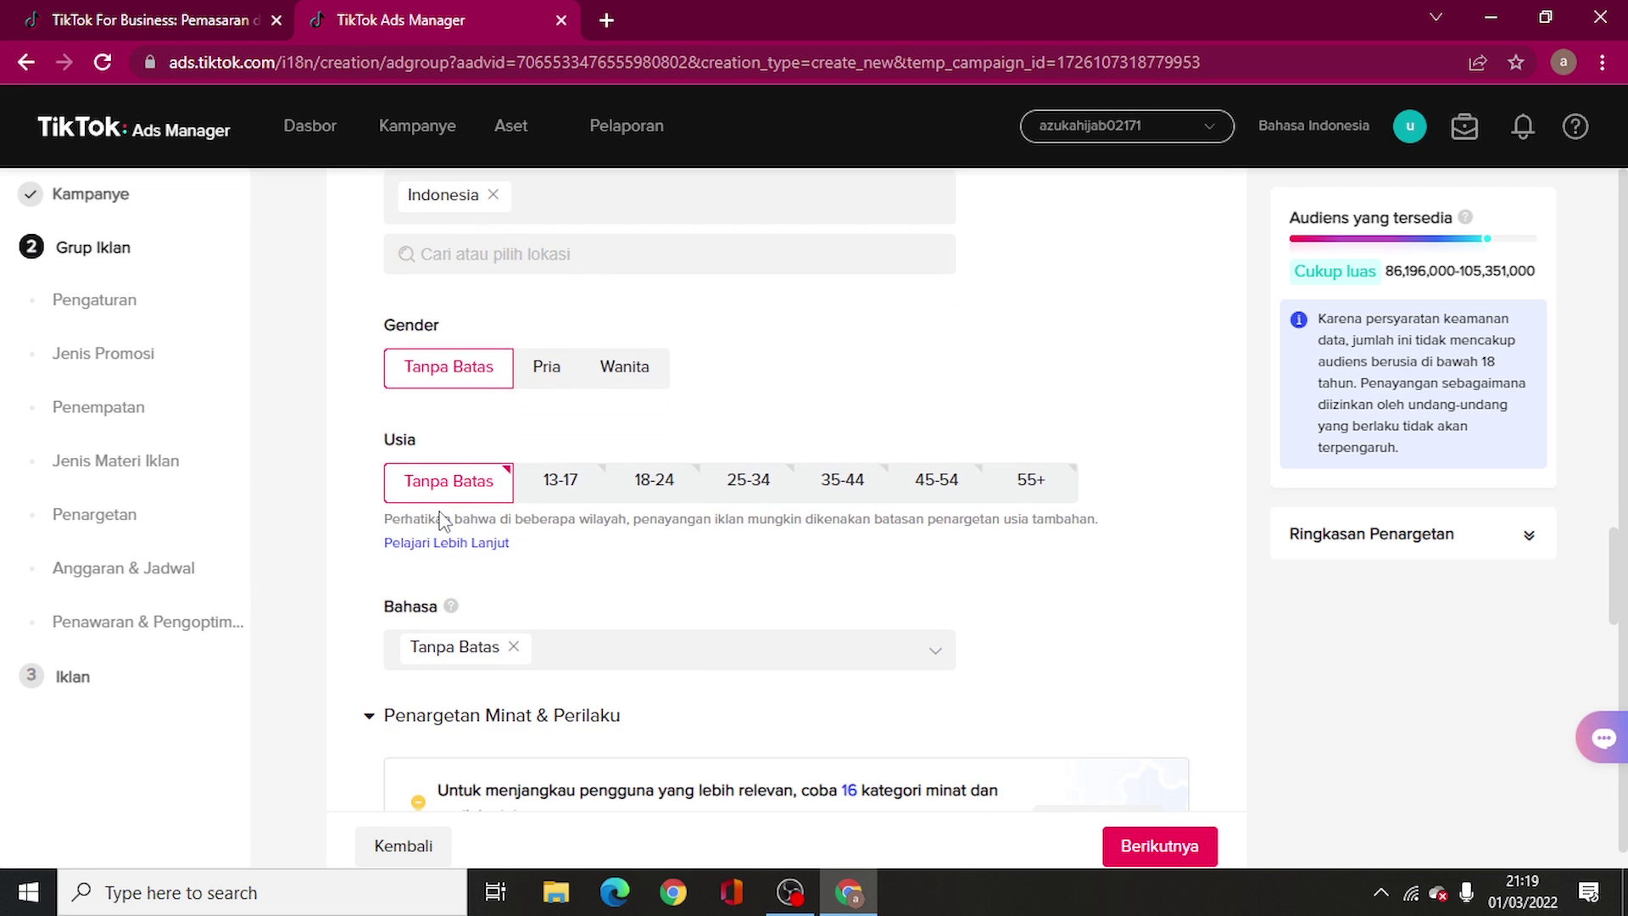
scroll(445, 543, down, 3)
scroll(607, 480, down, 5)
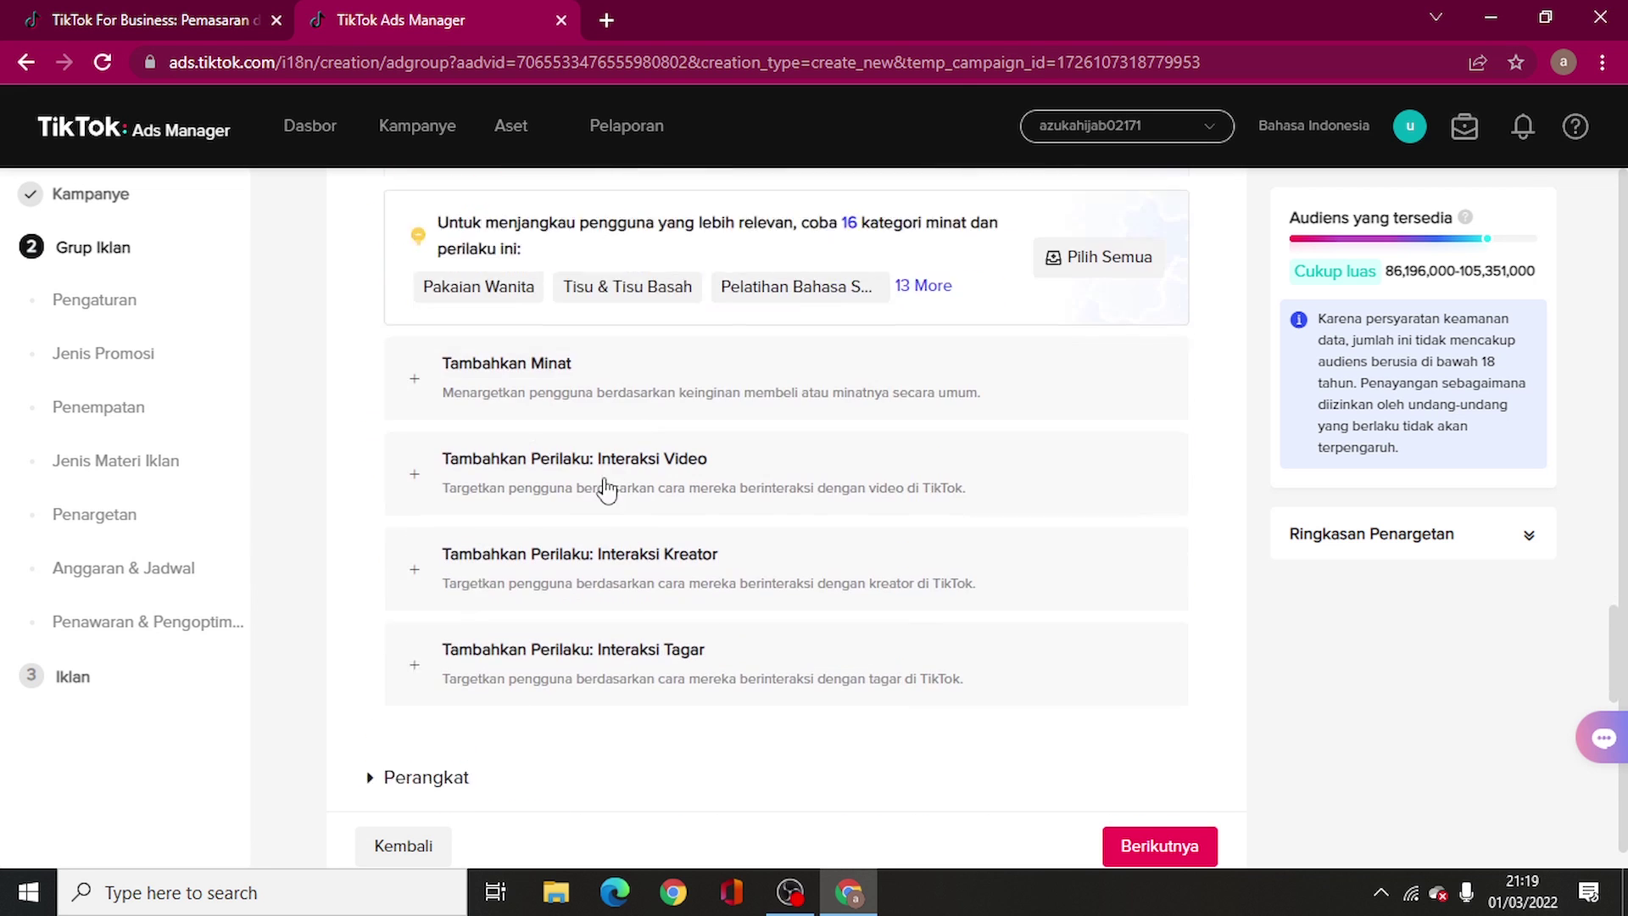
scroll(936, 472, up, 5)
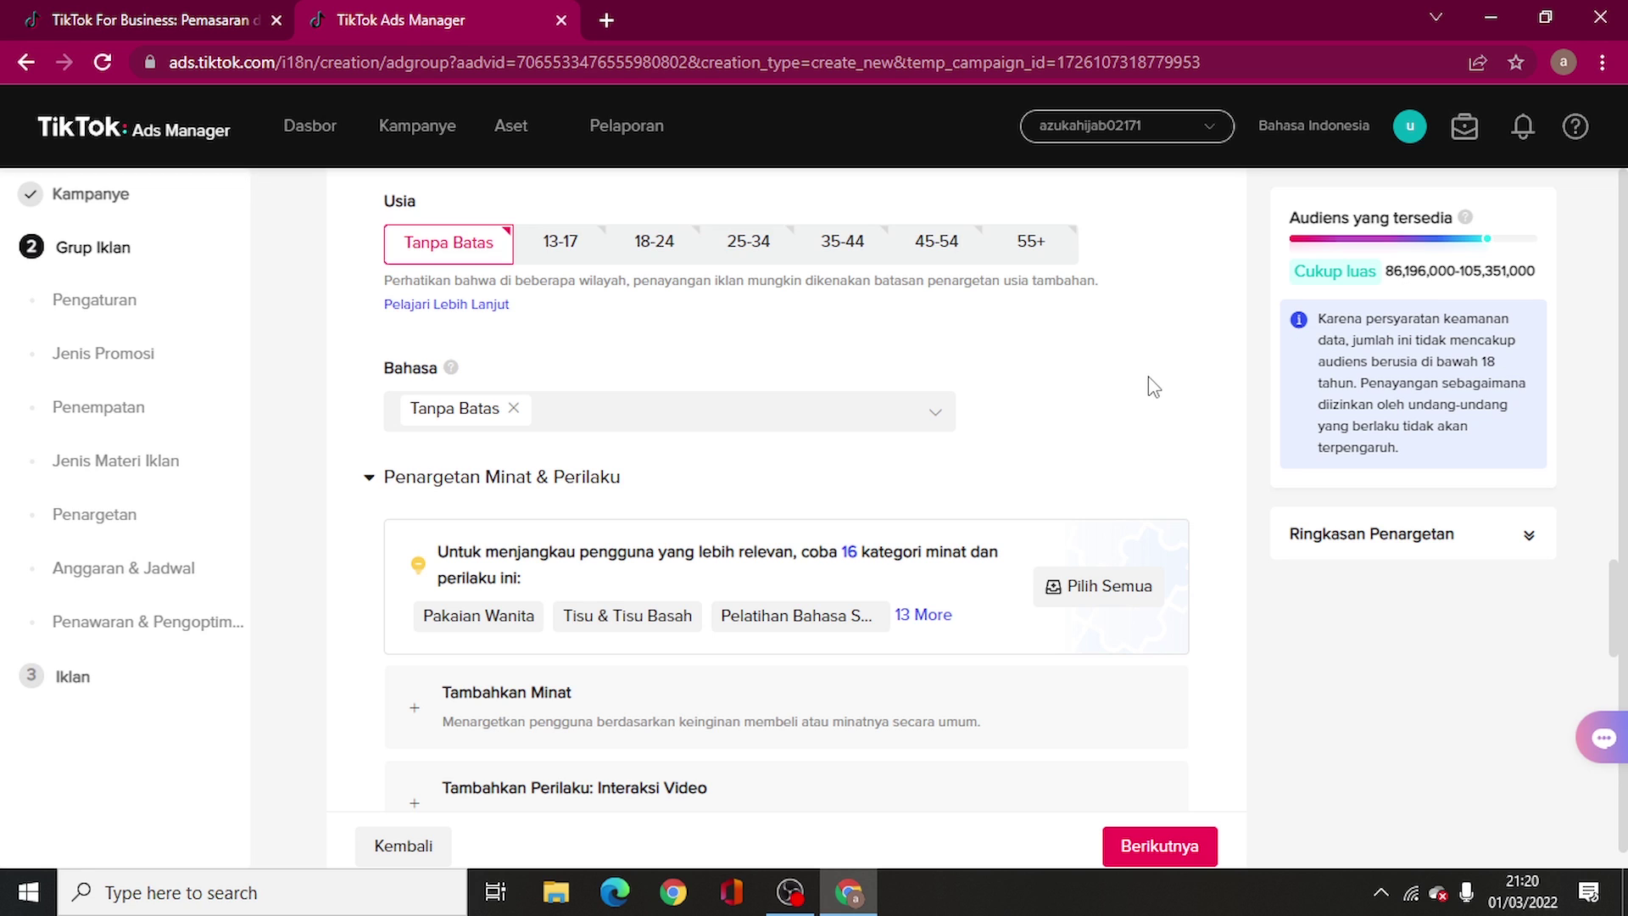
scroll(1153, 387, up, 2)
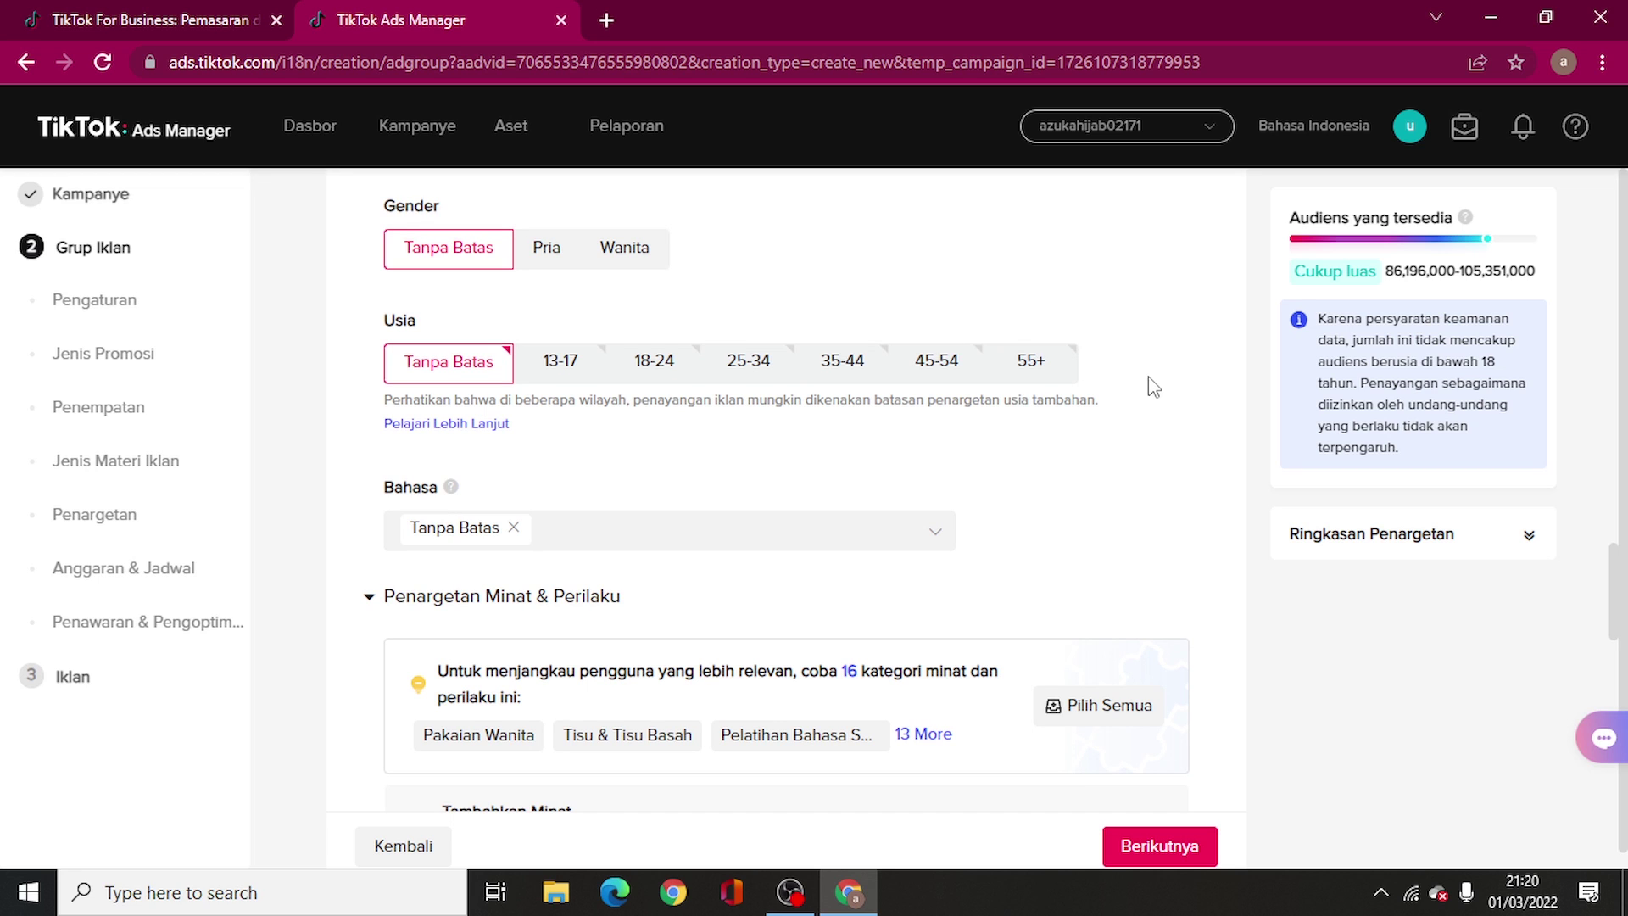
scroll(1153, 386, up, 10)
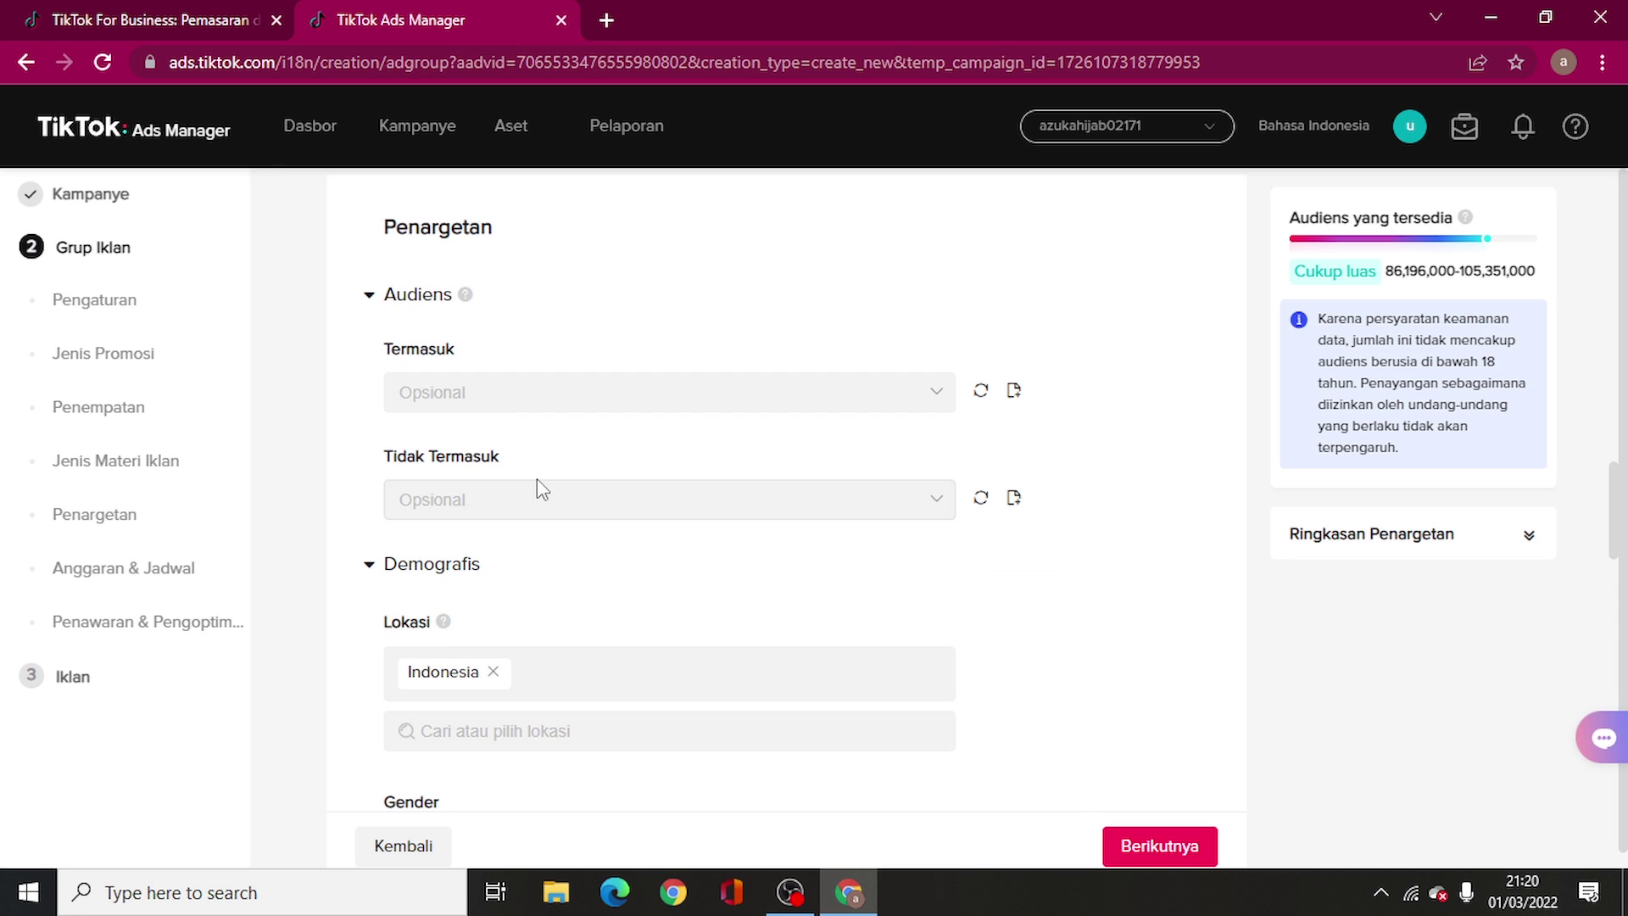
scroll(552, 520, down, 3)
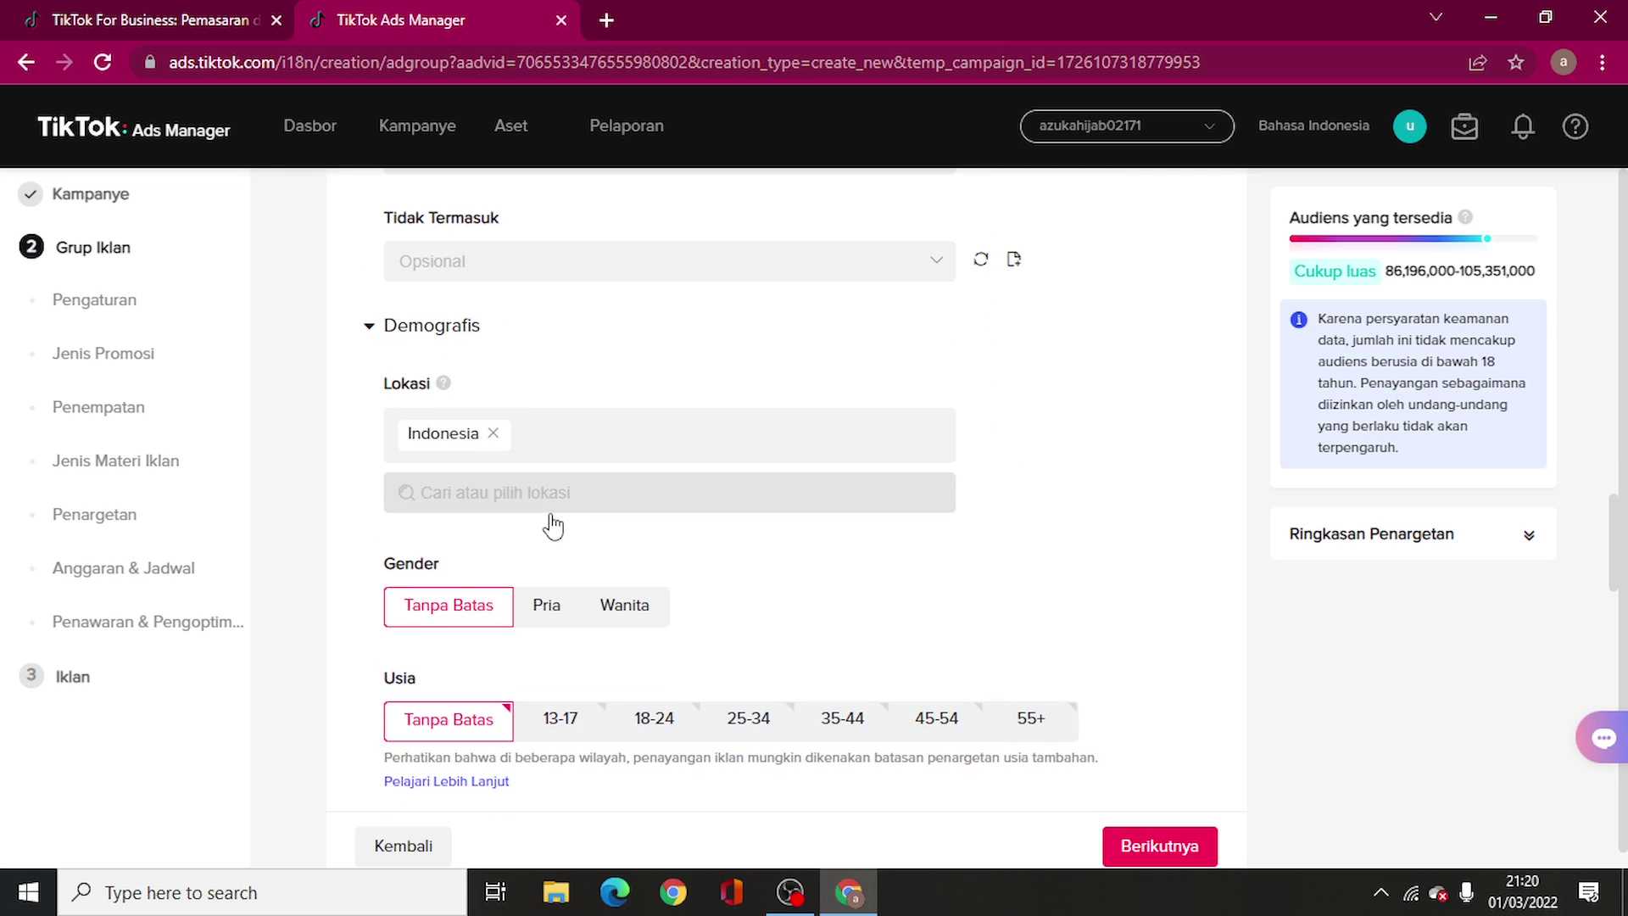
scroll(552, 520, down, 6)
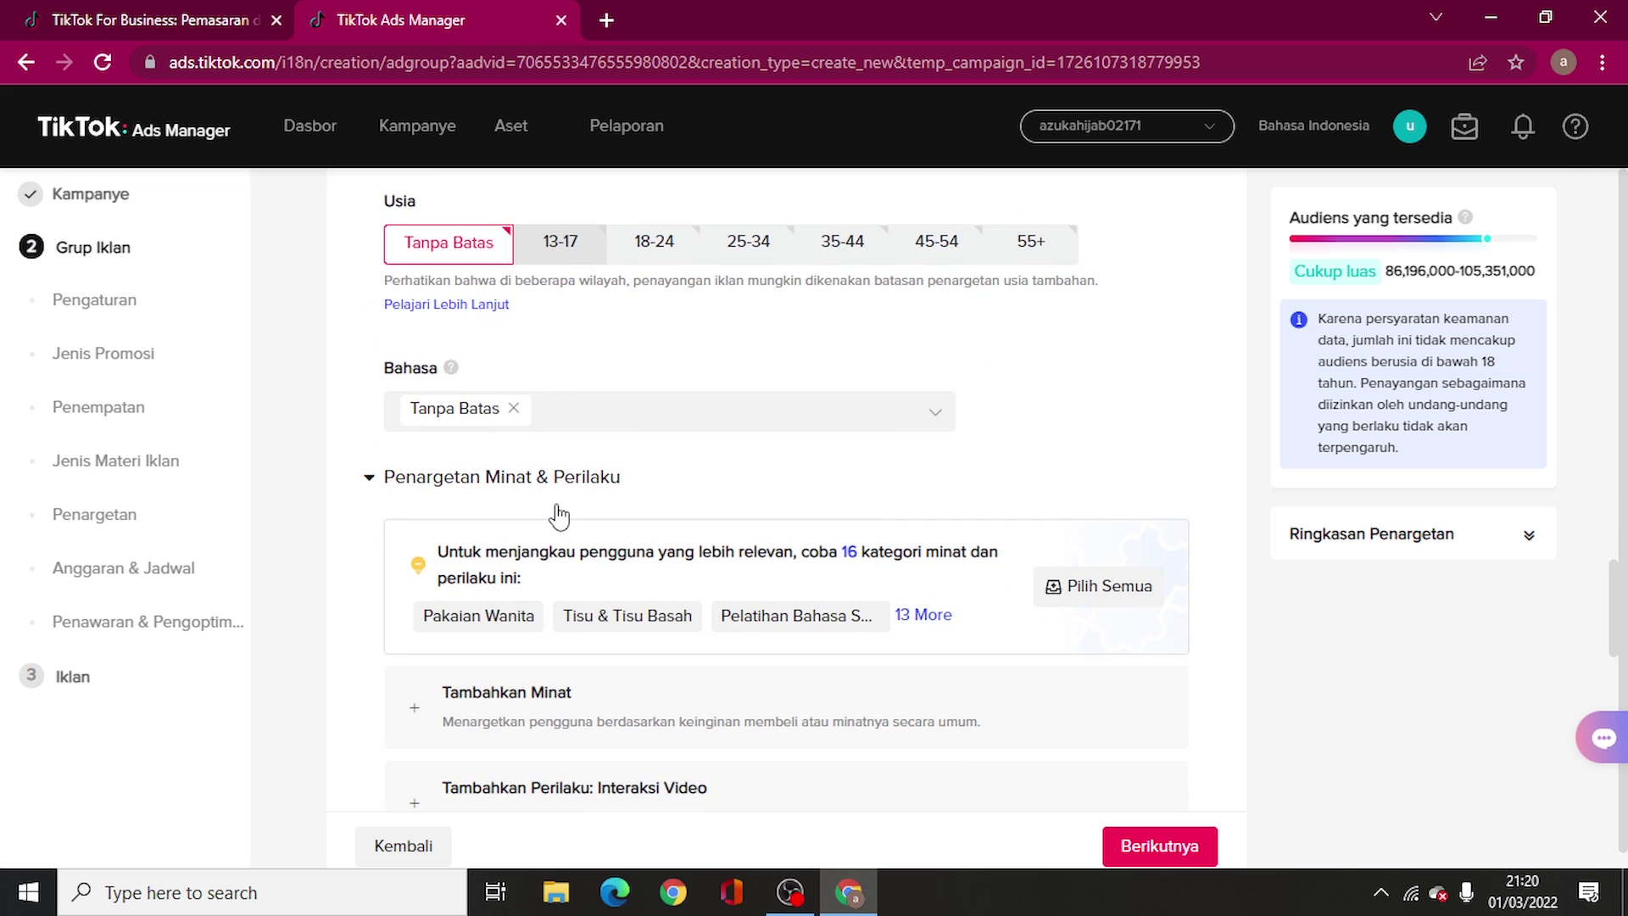
Target women only (Wanita) and limit the audience's ages to 18-24 and 25-34
scroll(664, 443, up, 3)
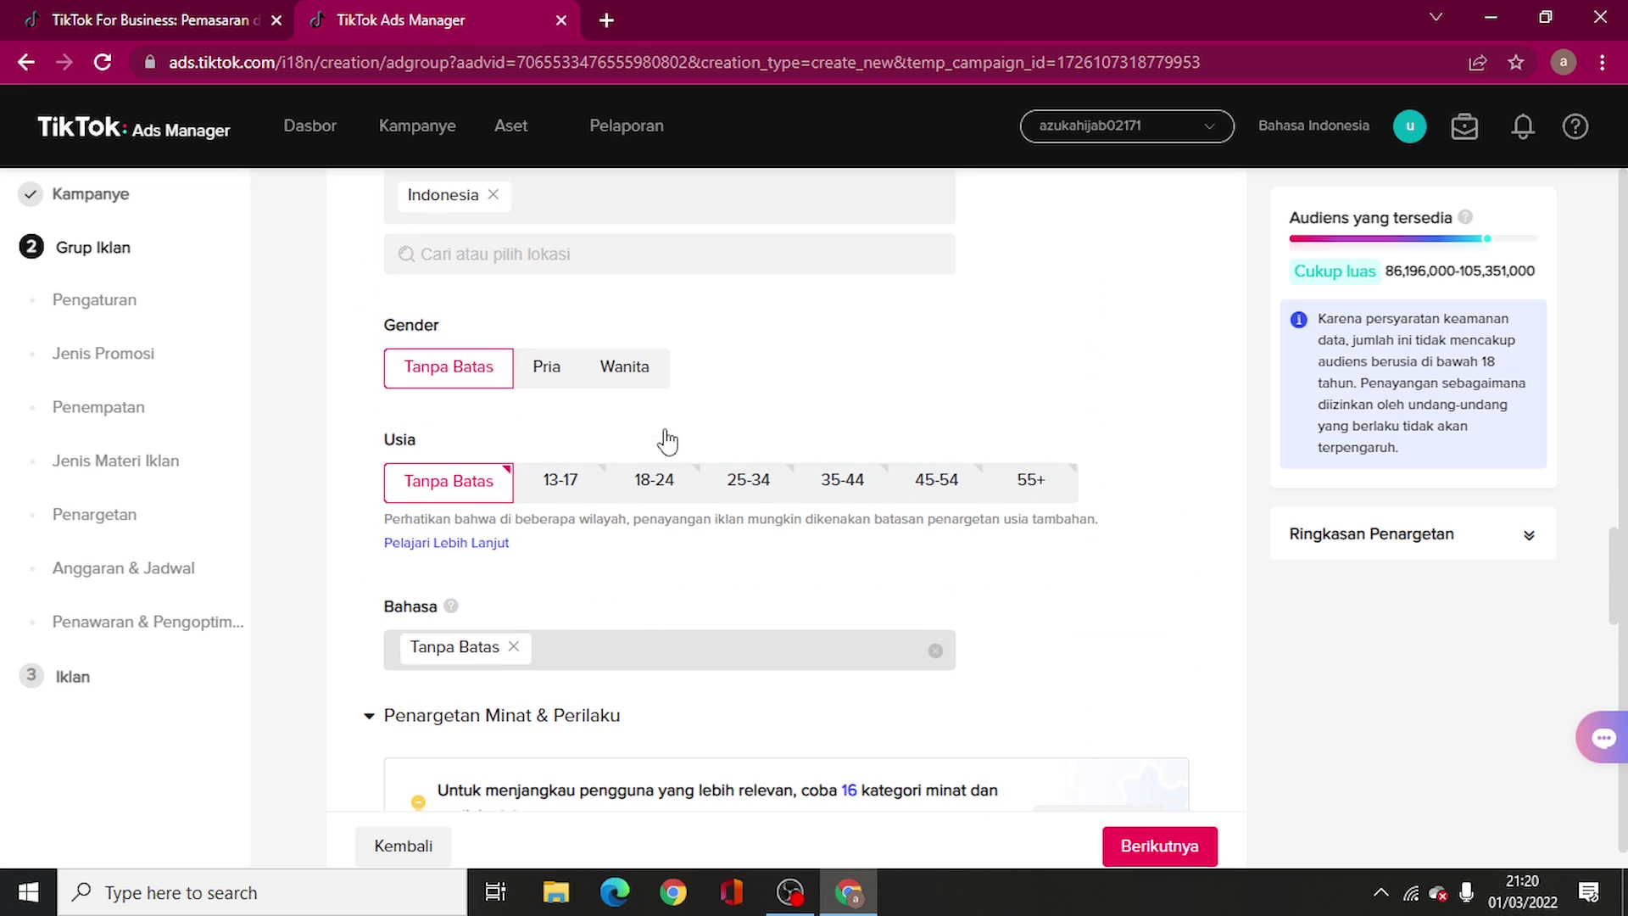
click(642, 386)
scroll(556, 399, up, 5)
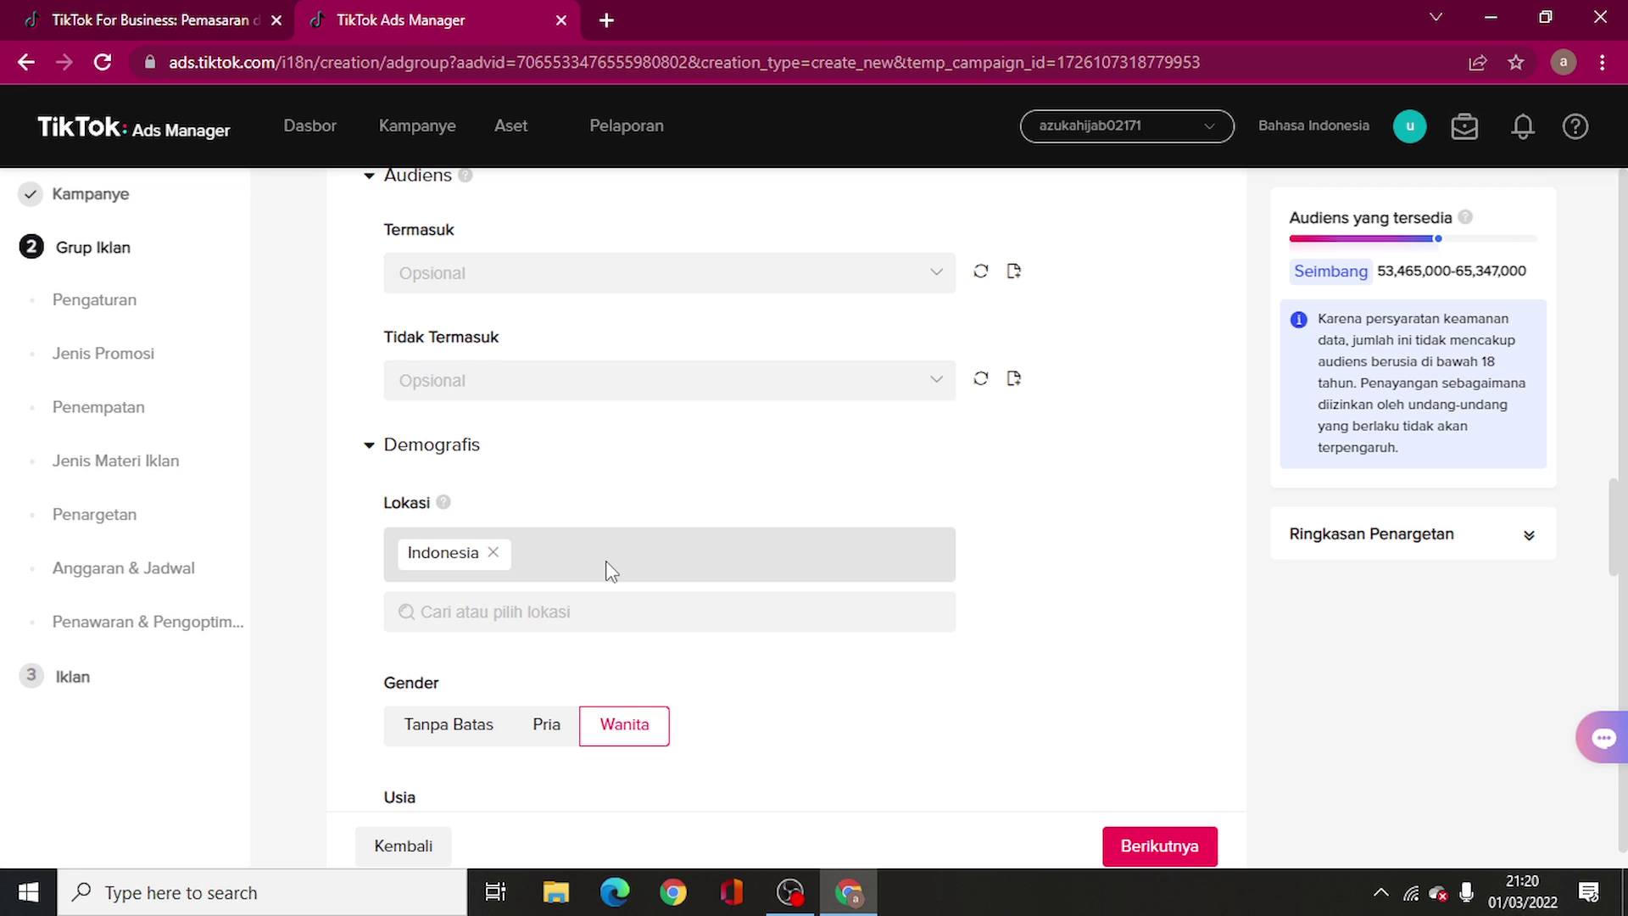
scroll(610, 572, down, 3)
click(660, 614)
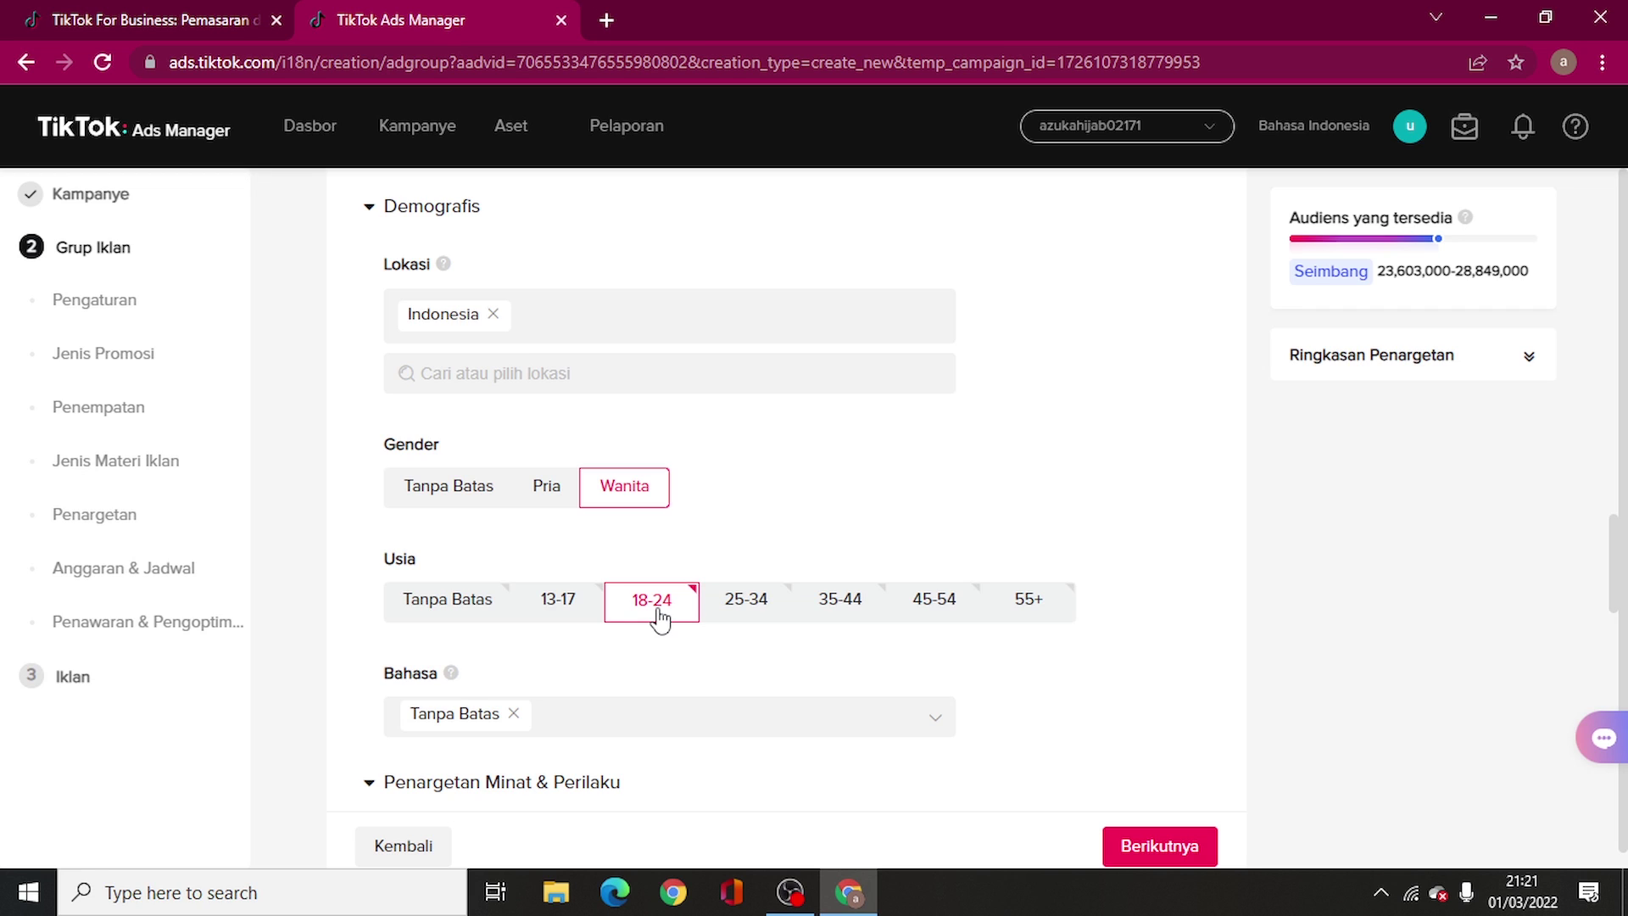
click(757, 604)
Add an interest condition under Penargetan Minat & Perilaku and bring up its list of interest categories
scroll(708, 678, down, 5)
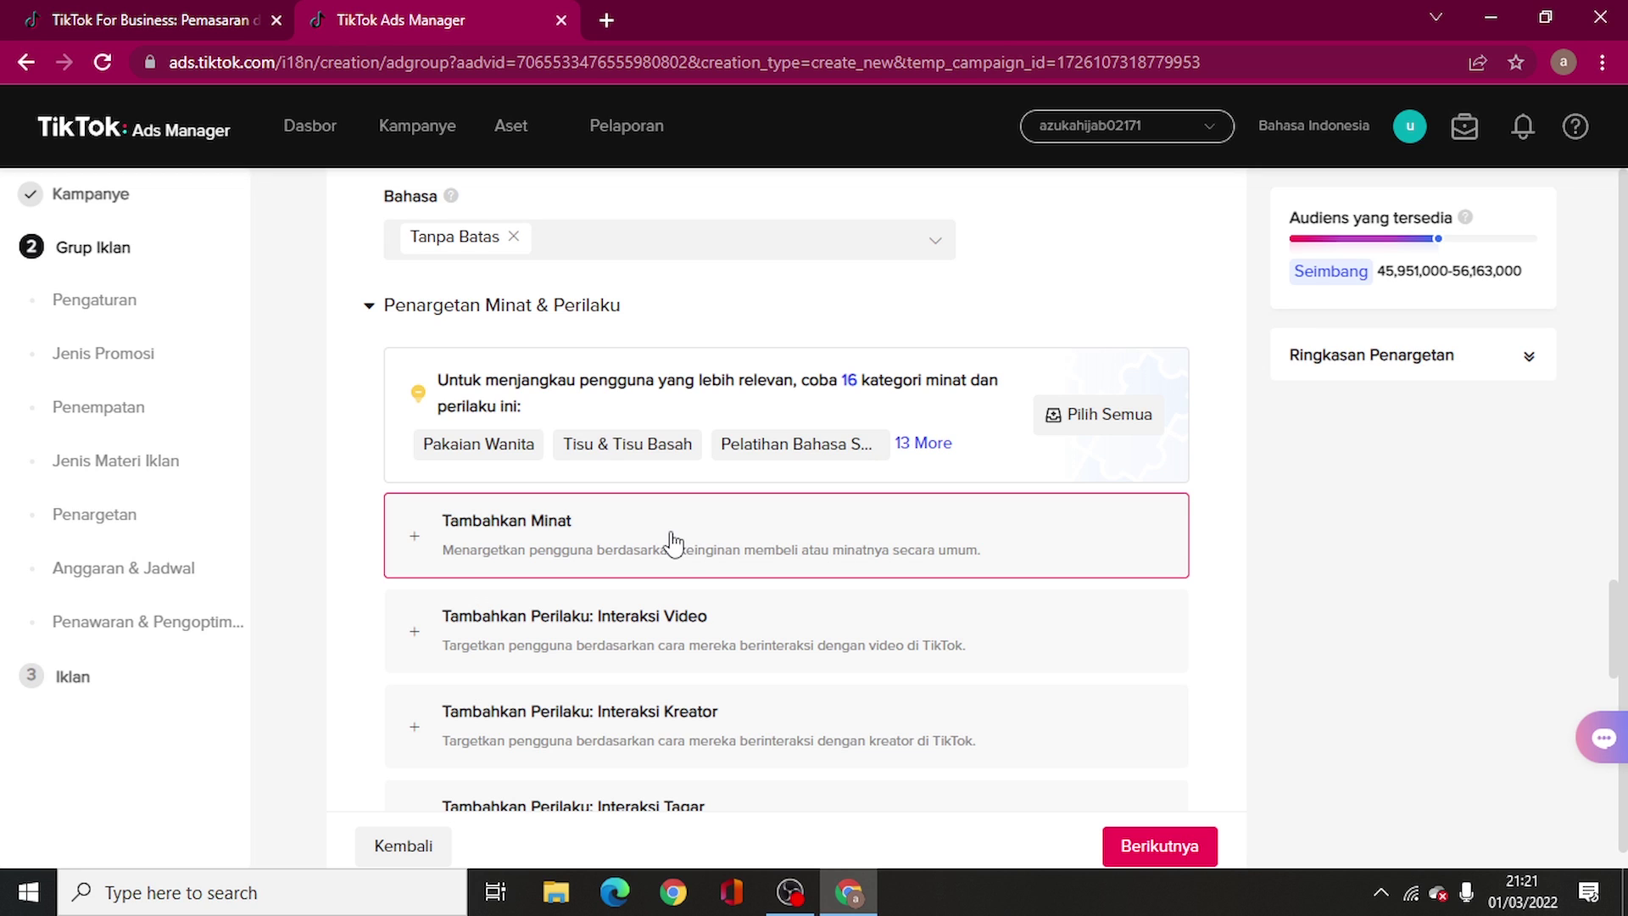
click(489, 539)
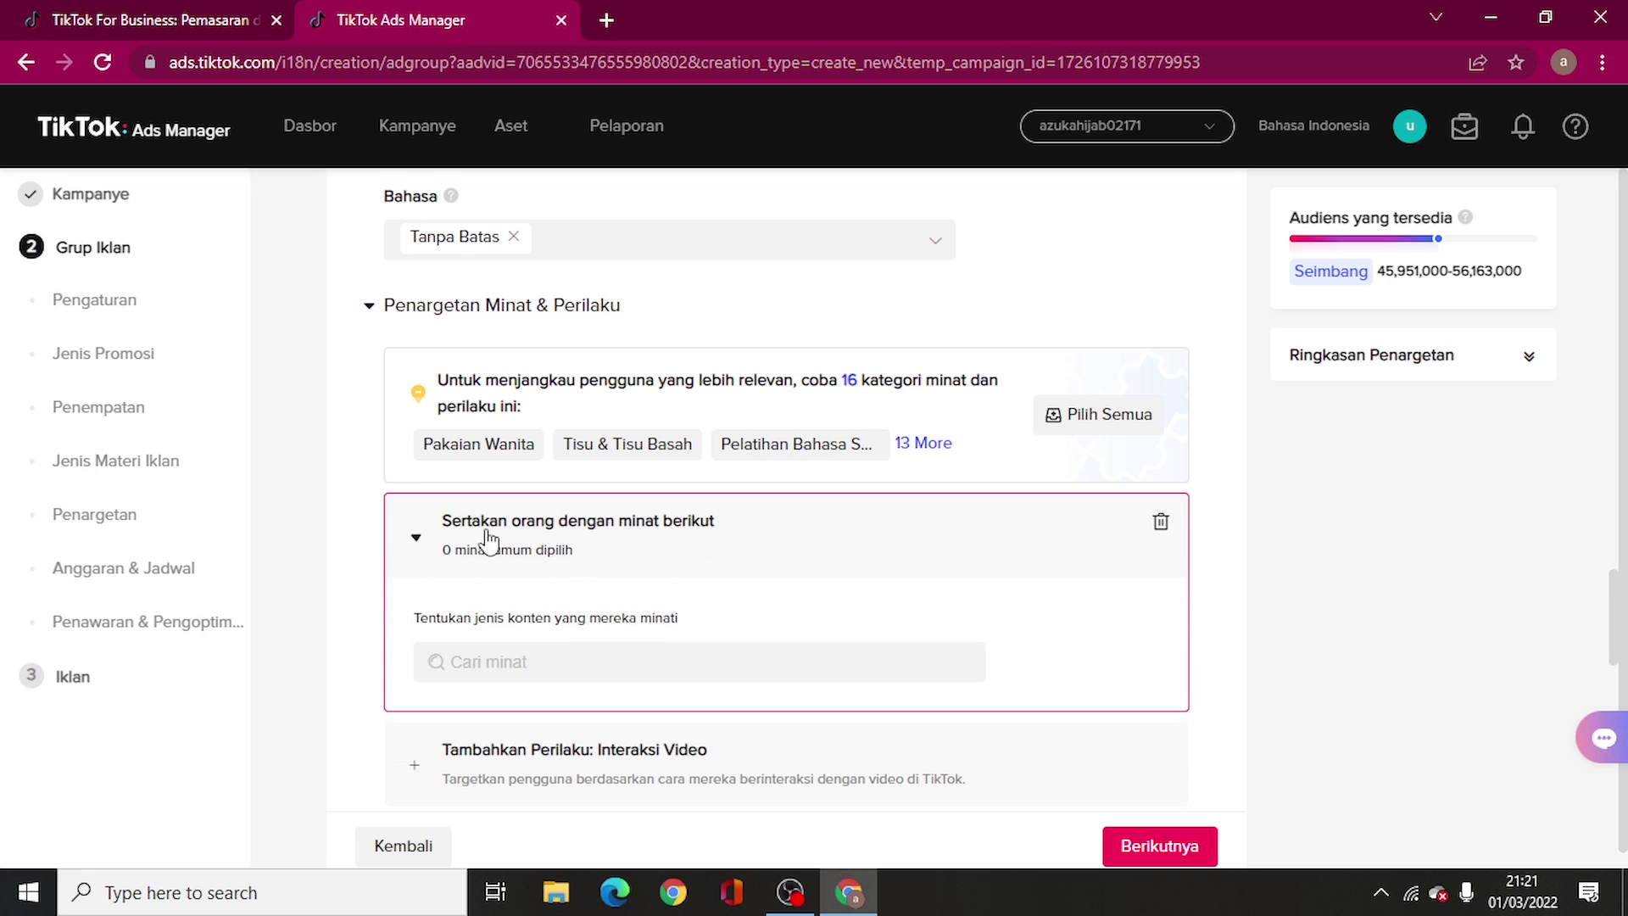
scroll(500, 544, down, 1)
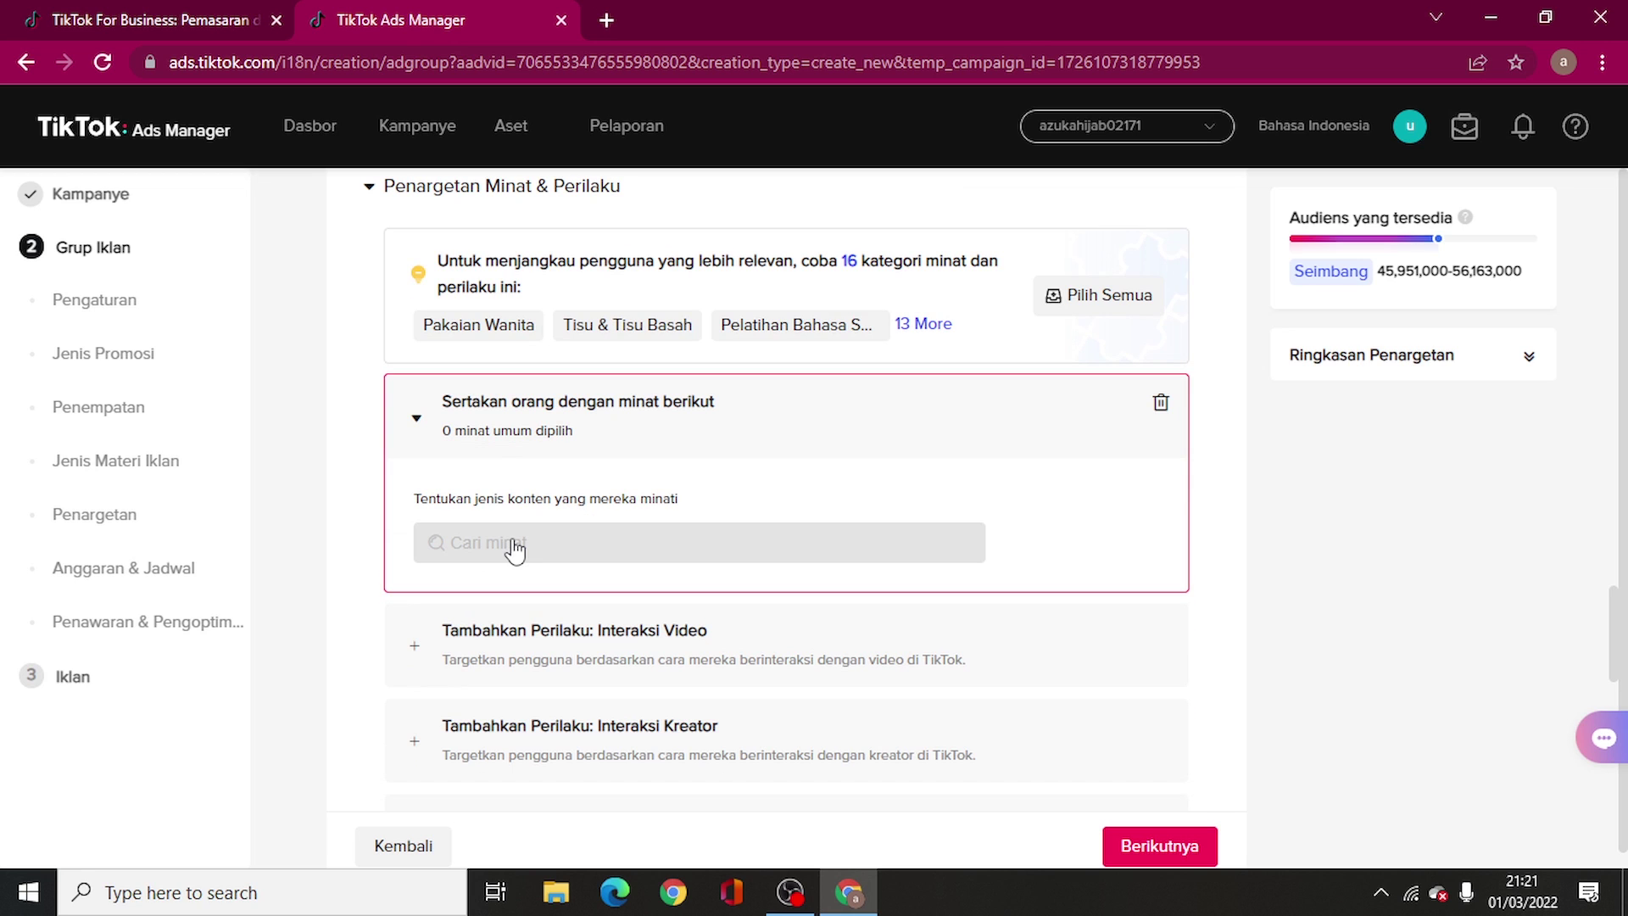
click(521, 552)
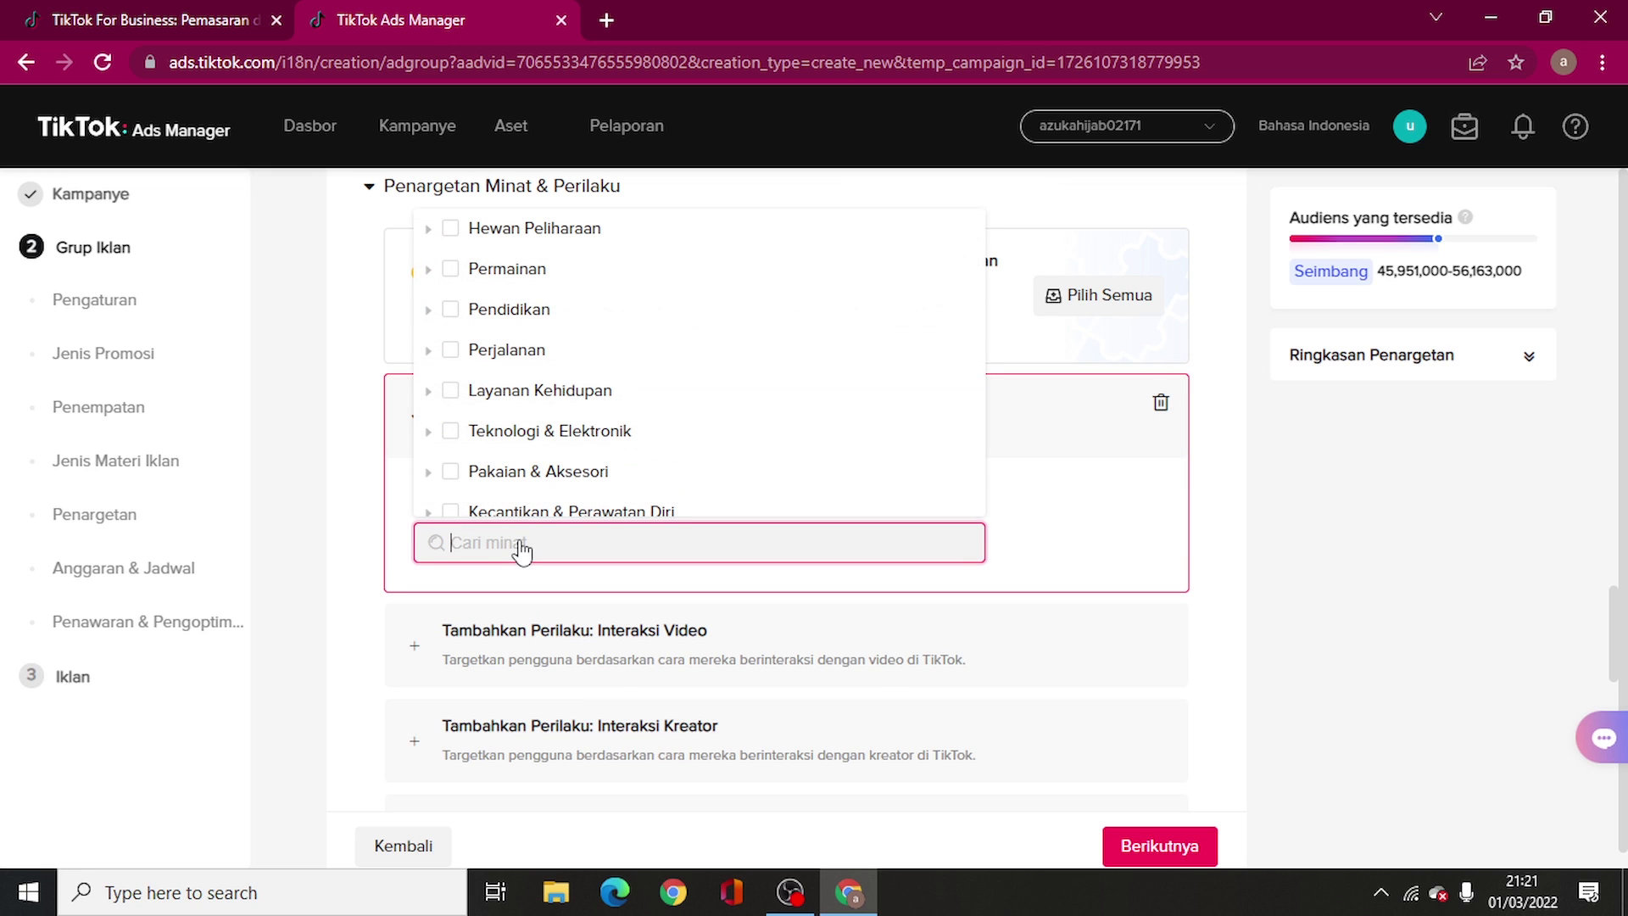
Search the interest categories for "kerudung" and for "hijab"
text(kerudung)
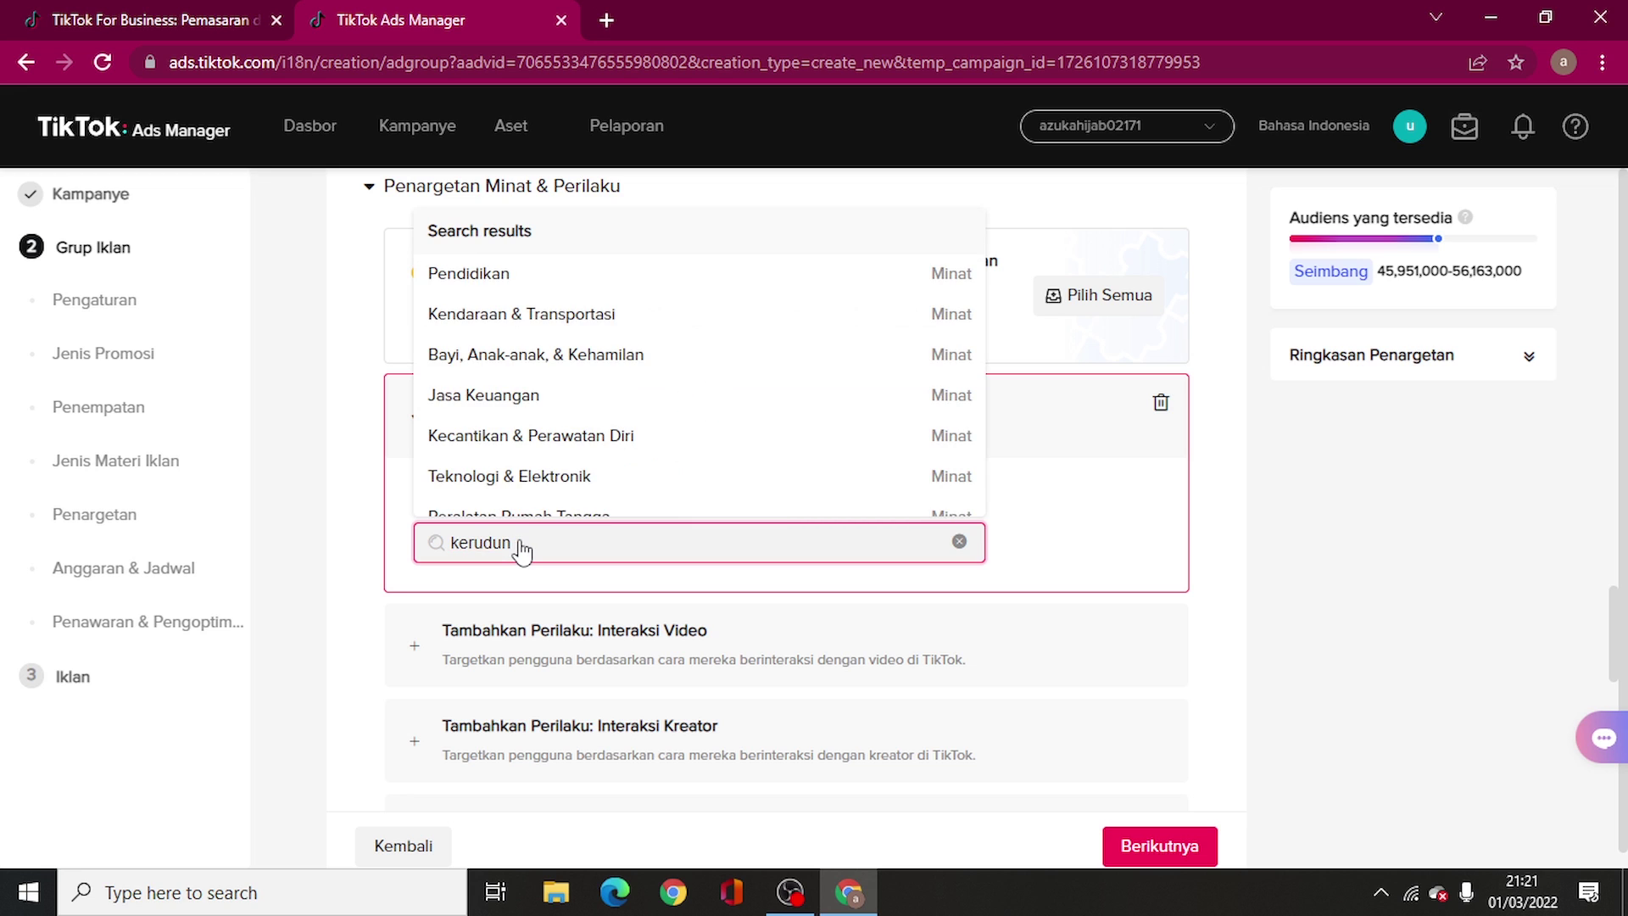
key(BackSpace)
key(BackSpace)
key(BackSpace)
key(BackSpace)
key(BackSpace)
key(BackSpace)
key(BackSpace)
text(hijab)
click(1093, 476)
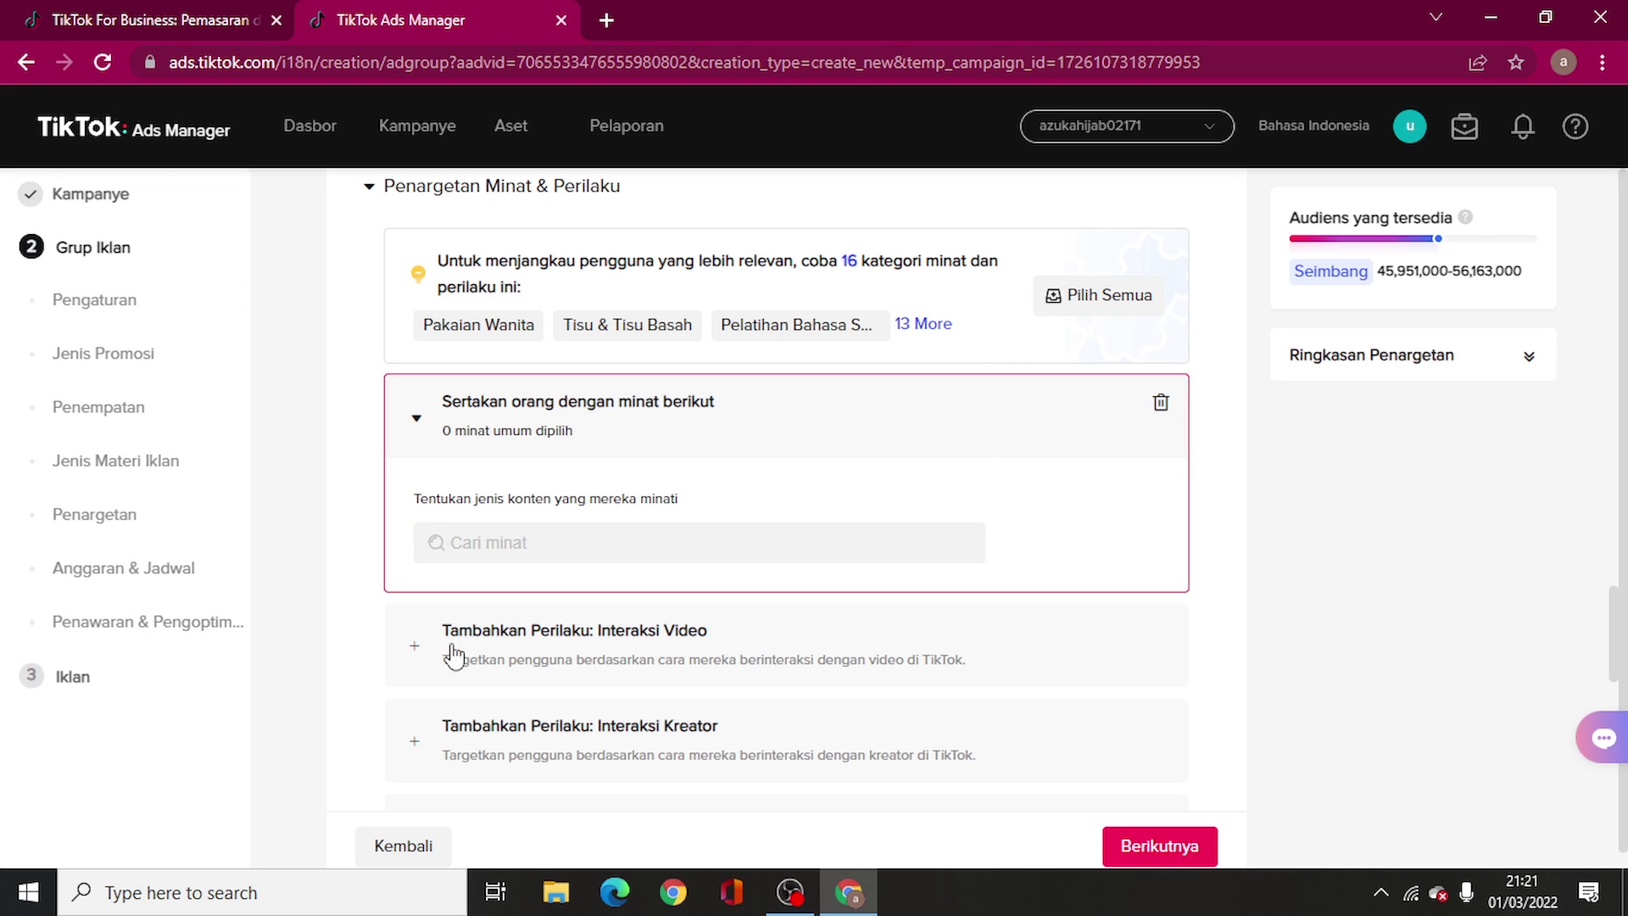
Include people interested in Pakaian & Aksesori in the interest targeting
click(625, 551)
mouse_move(585, 373)
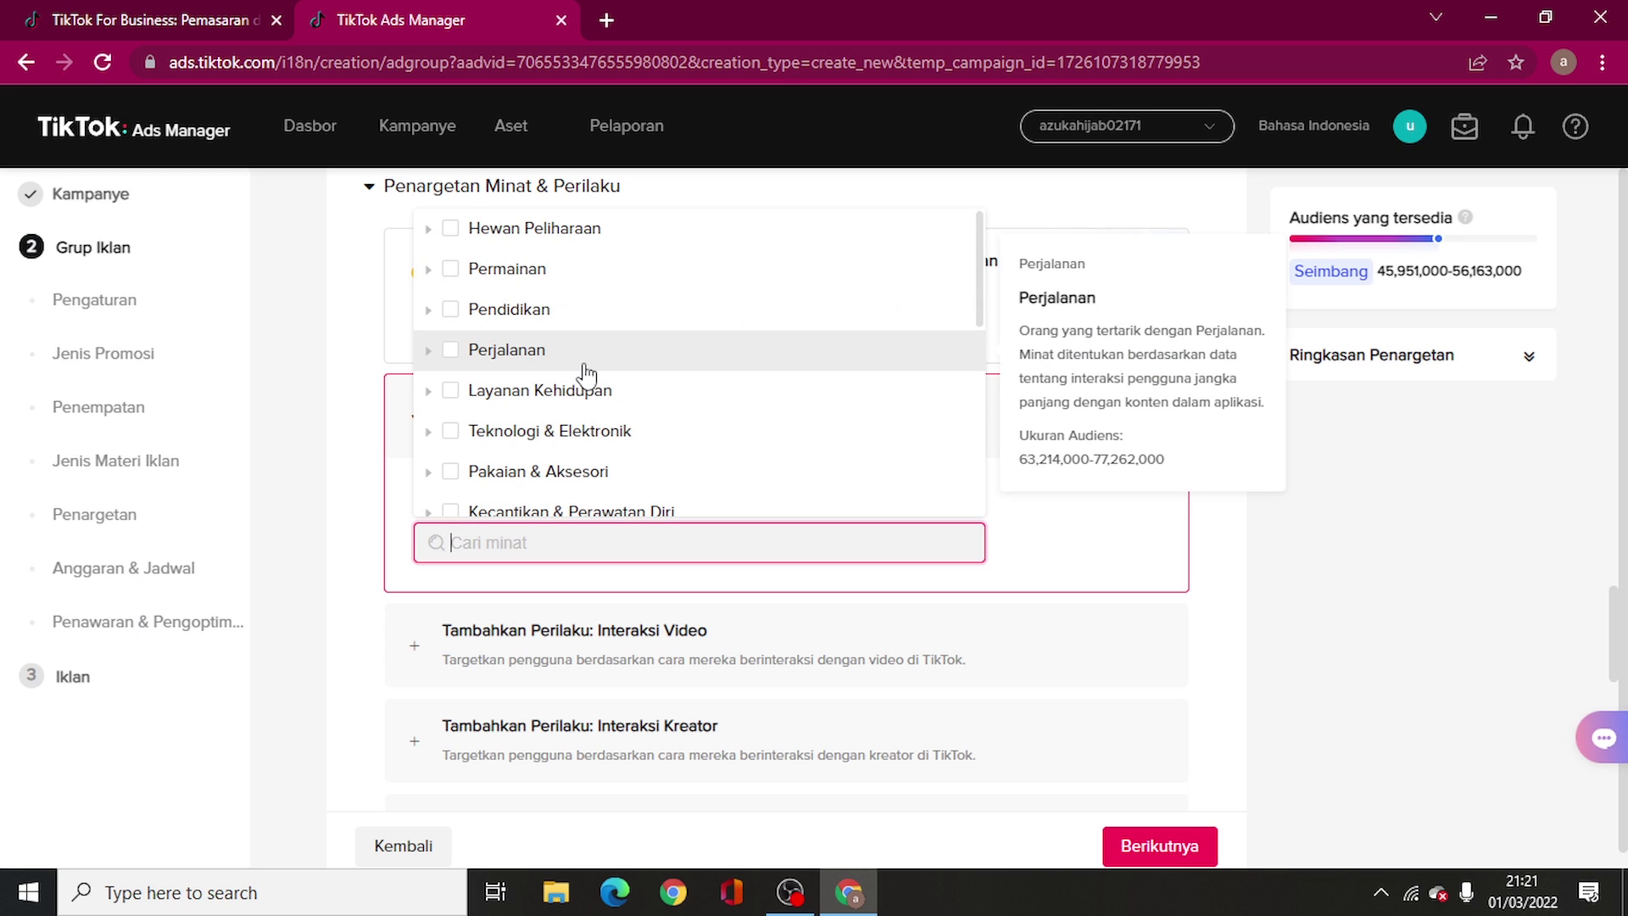
scroll(625, 383, down, 1)
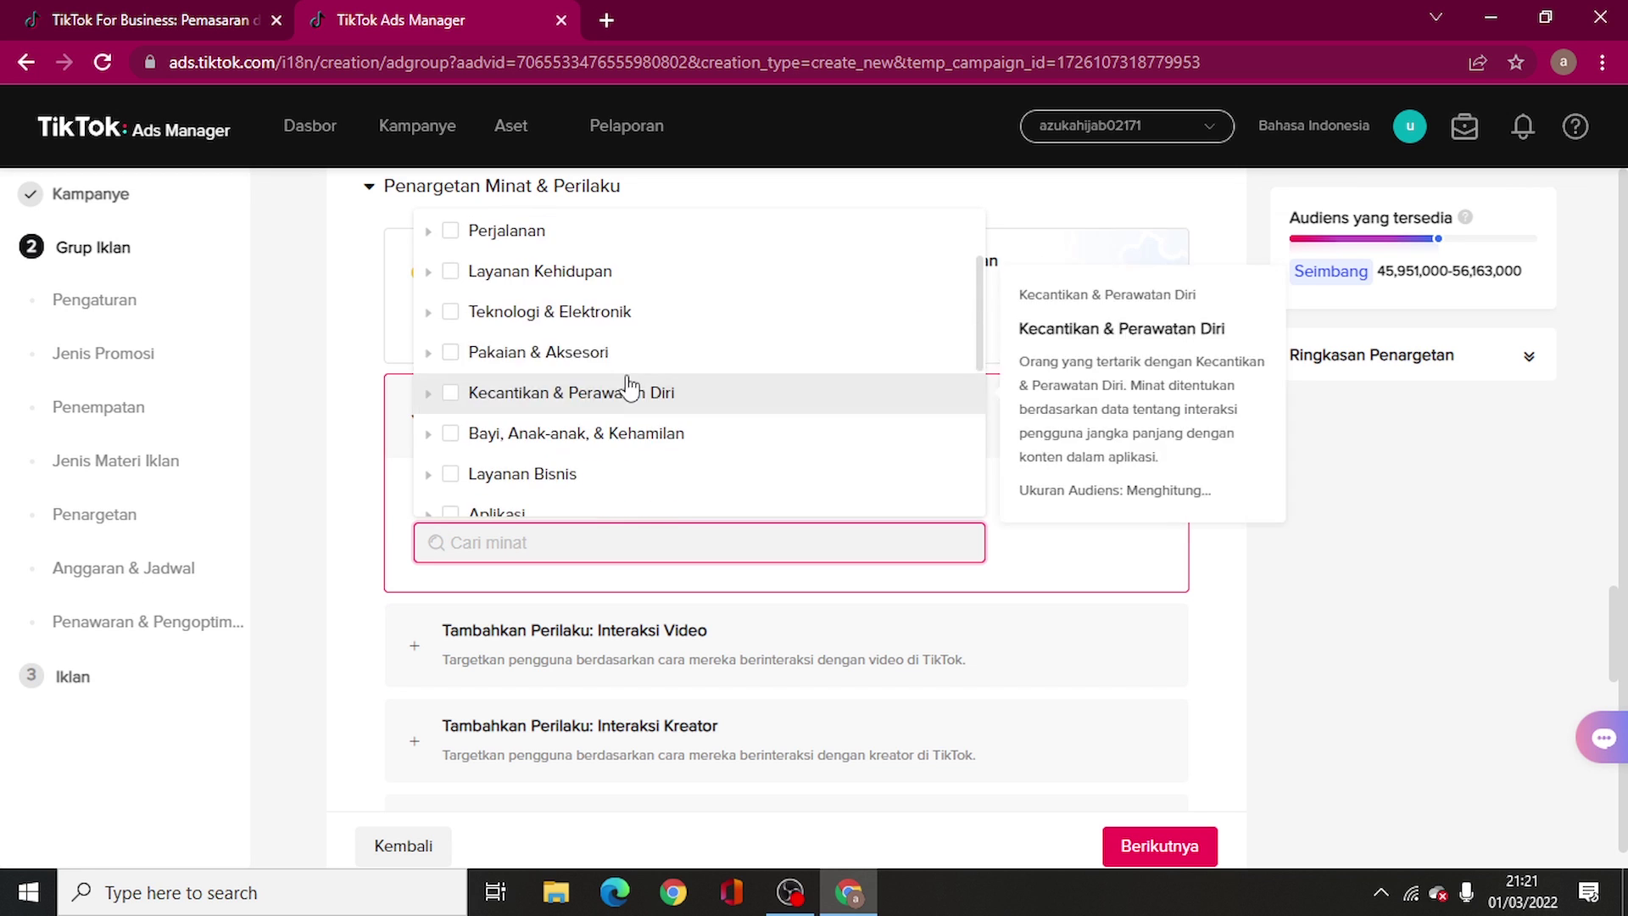
click(451, 352)
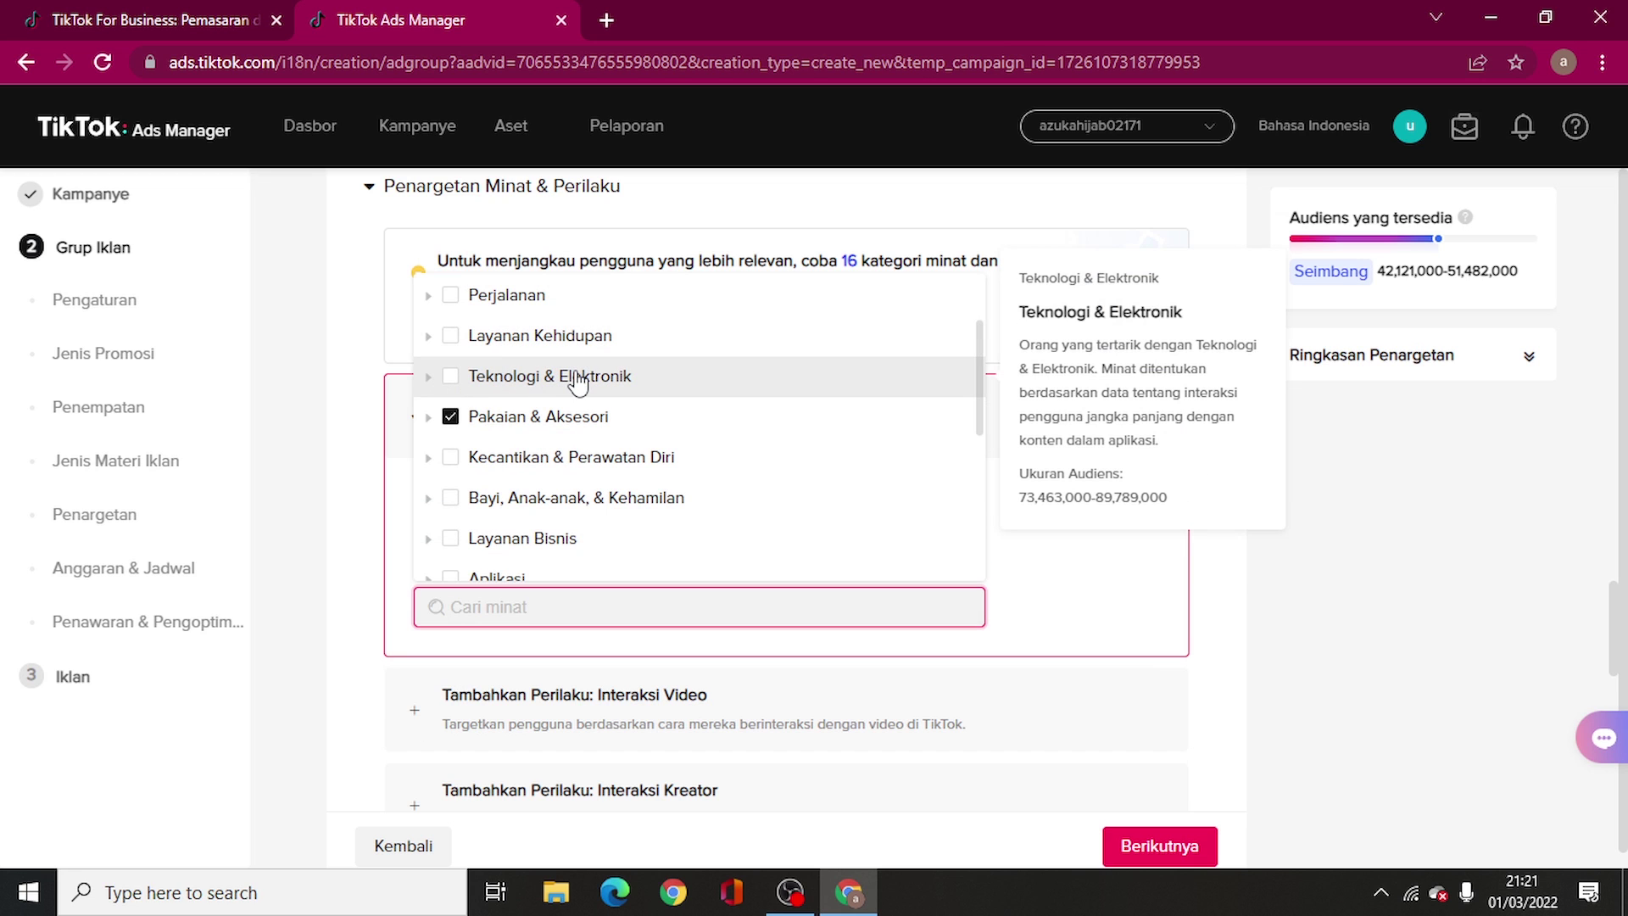
Add the Layanan Belanja interest from the Layanan Kehidupan category to the interest targeting
click(447, 343)
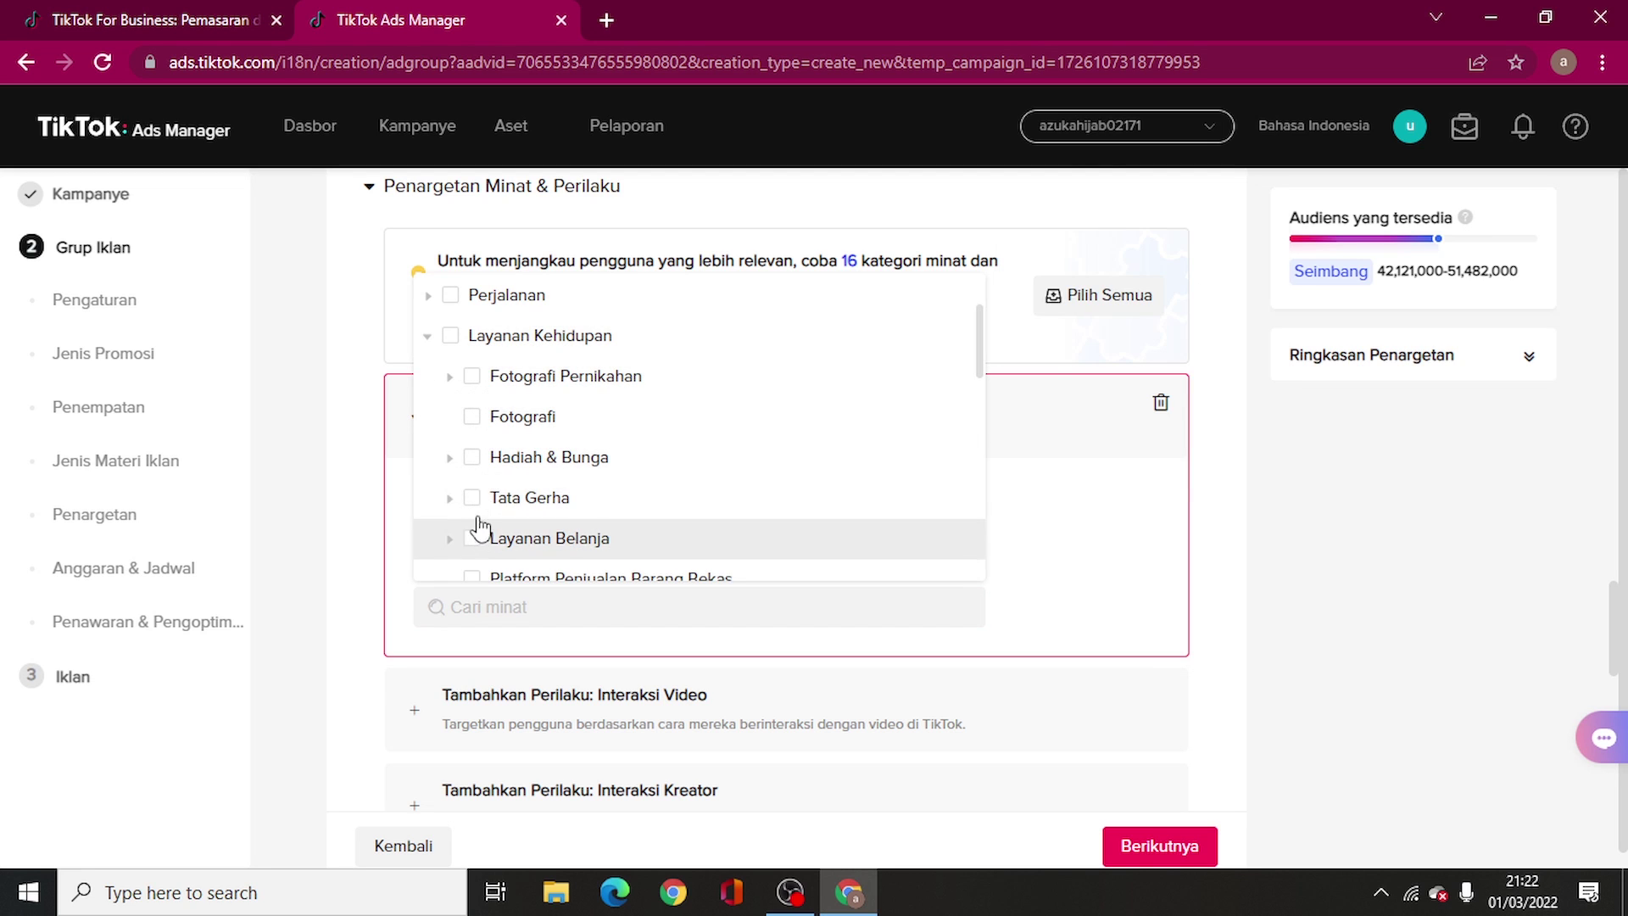
mouse_move(473, 390)
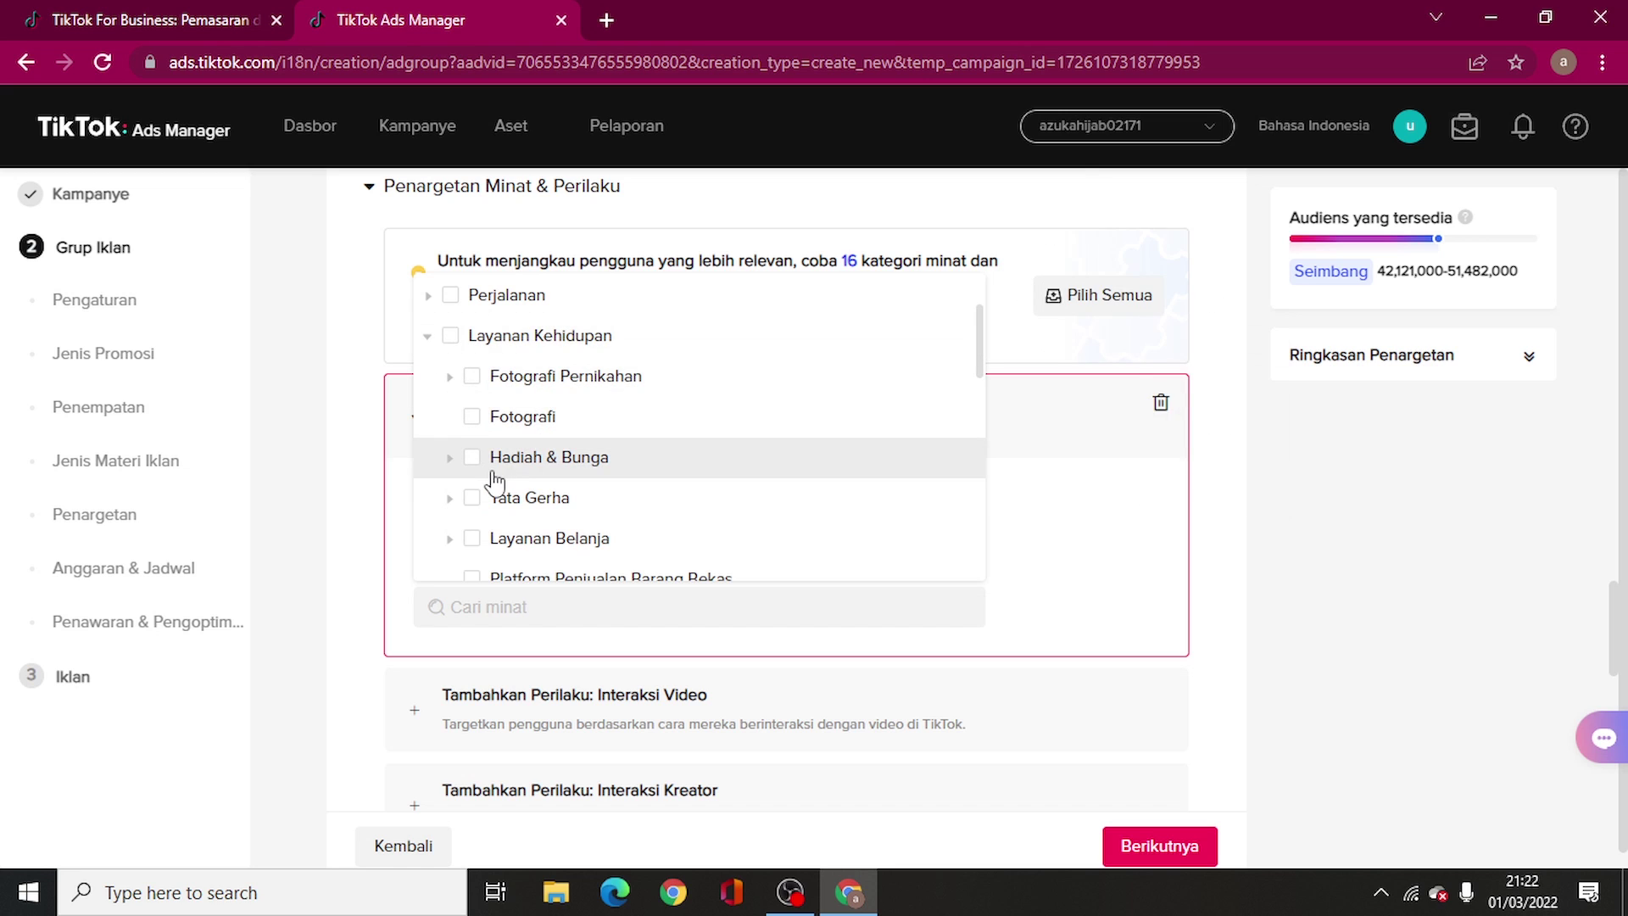
scroll(472, 424, down, 2)
click(473, 420)
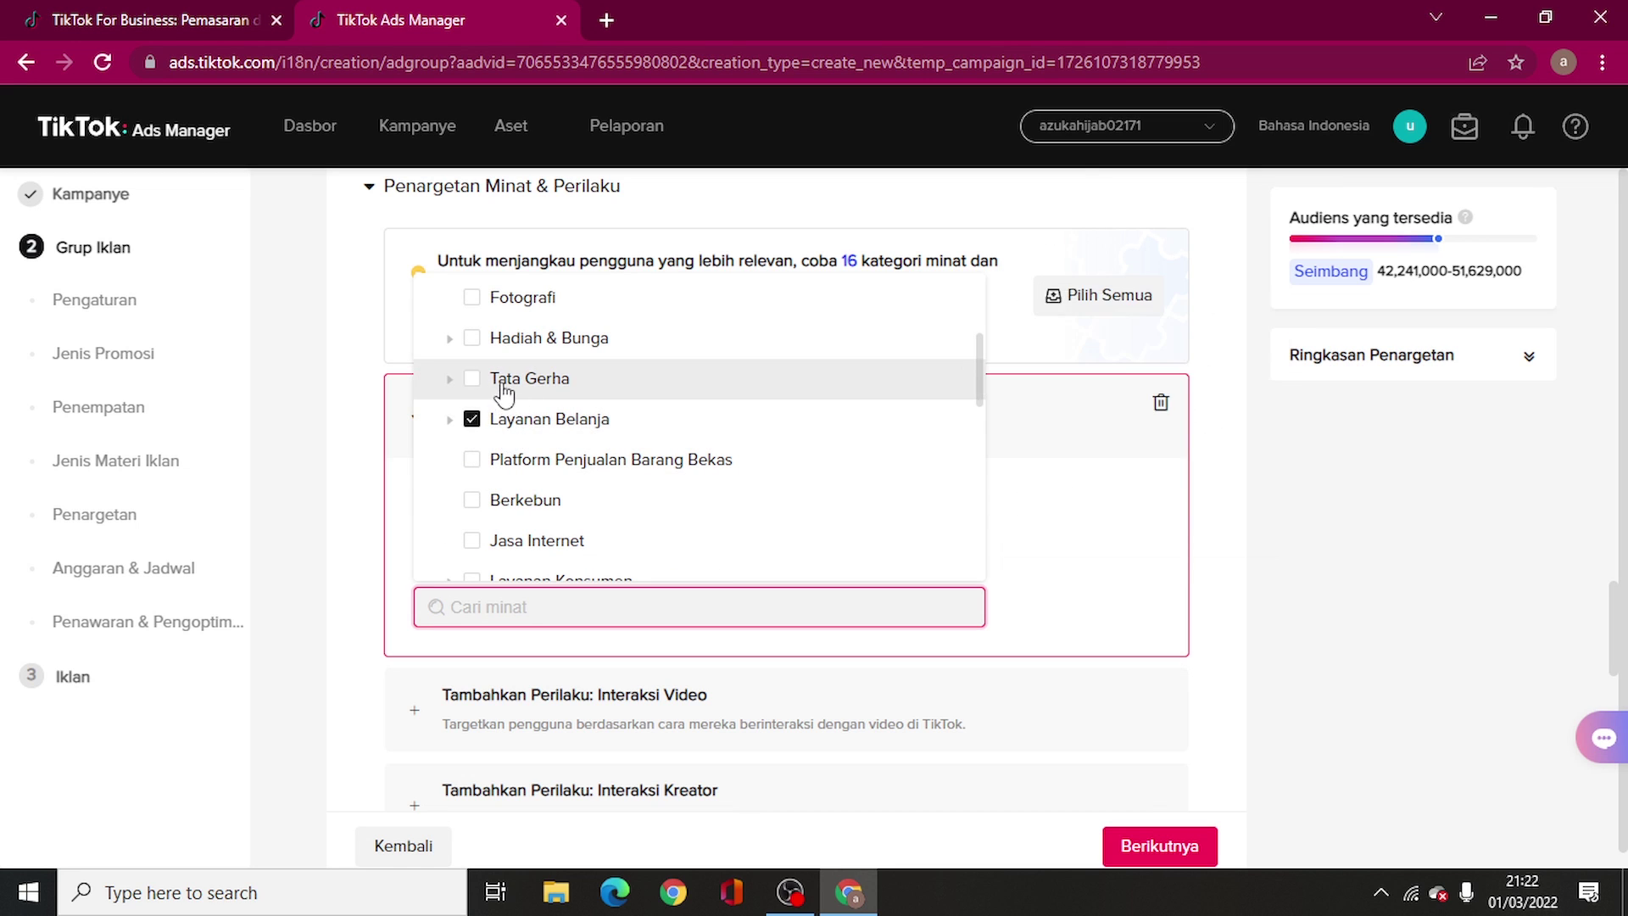
scroll(443, 352, up, 3)
click(428, 344)
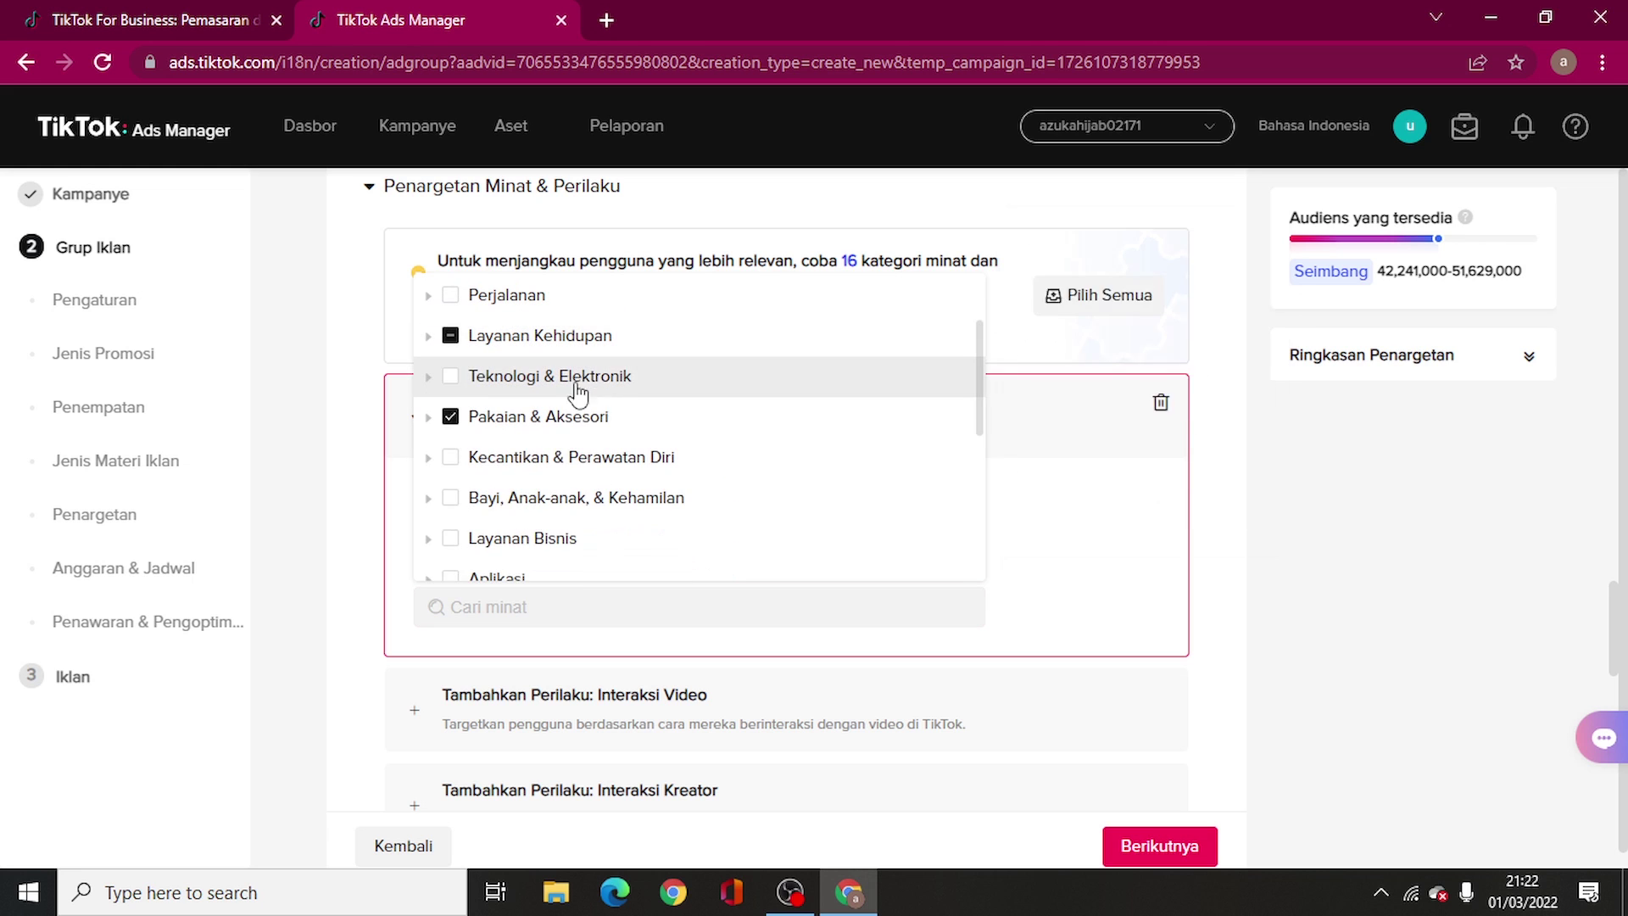
Look through the subcategories of the Layanan Bisnis interest without selecting any
scroll(618, 399, down, 2)
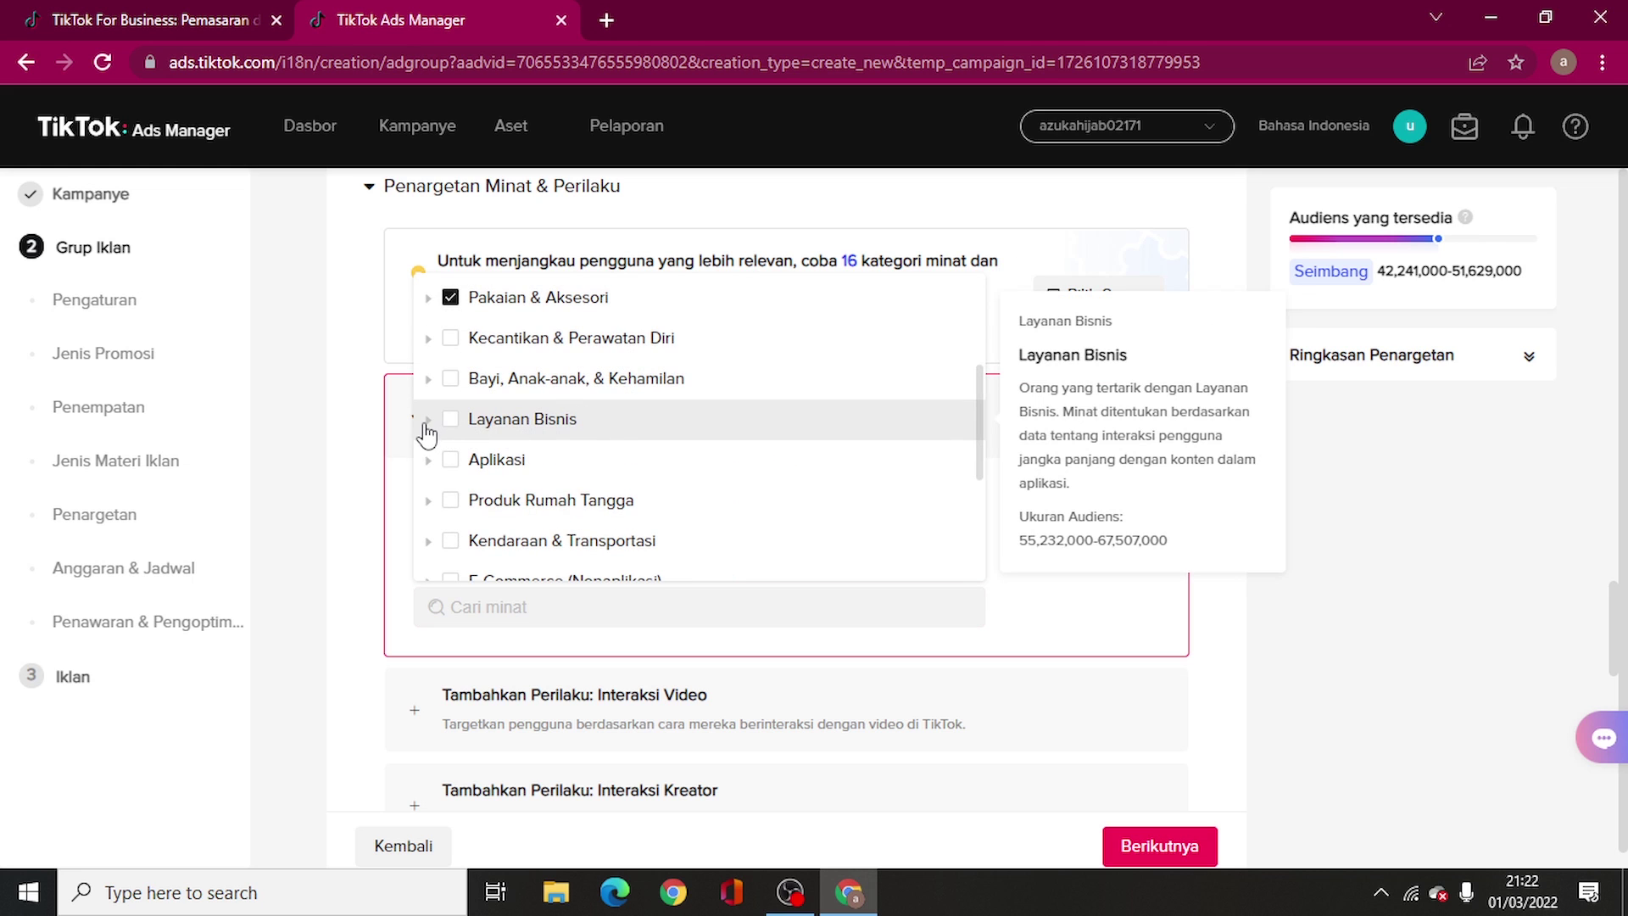
click(428, 421)
scroll(475, 433, down, 3)
scroll(508, 432, up, 3)
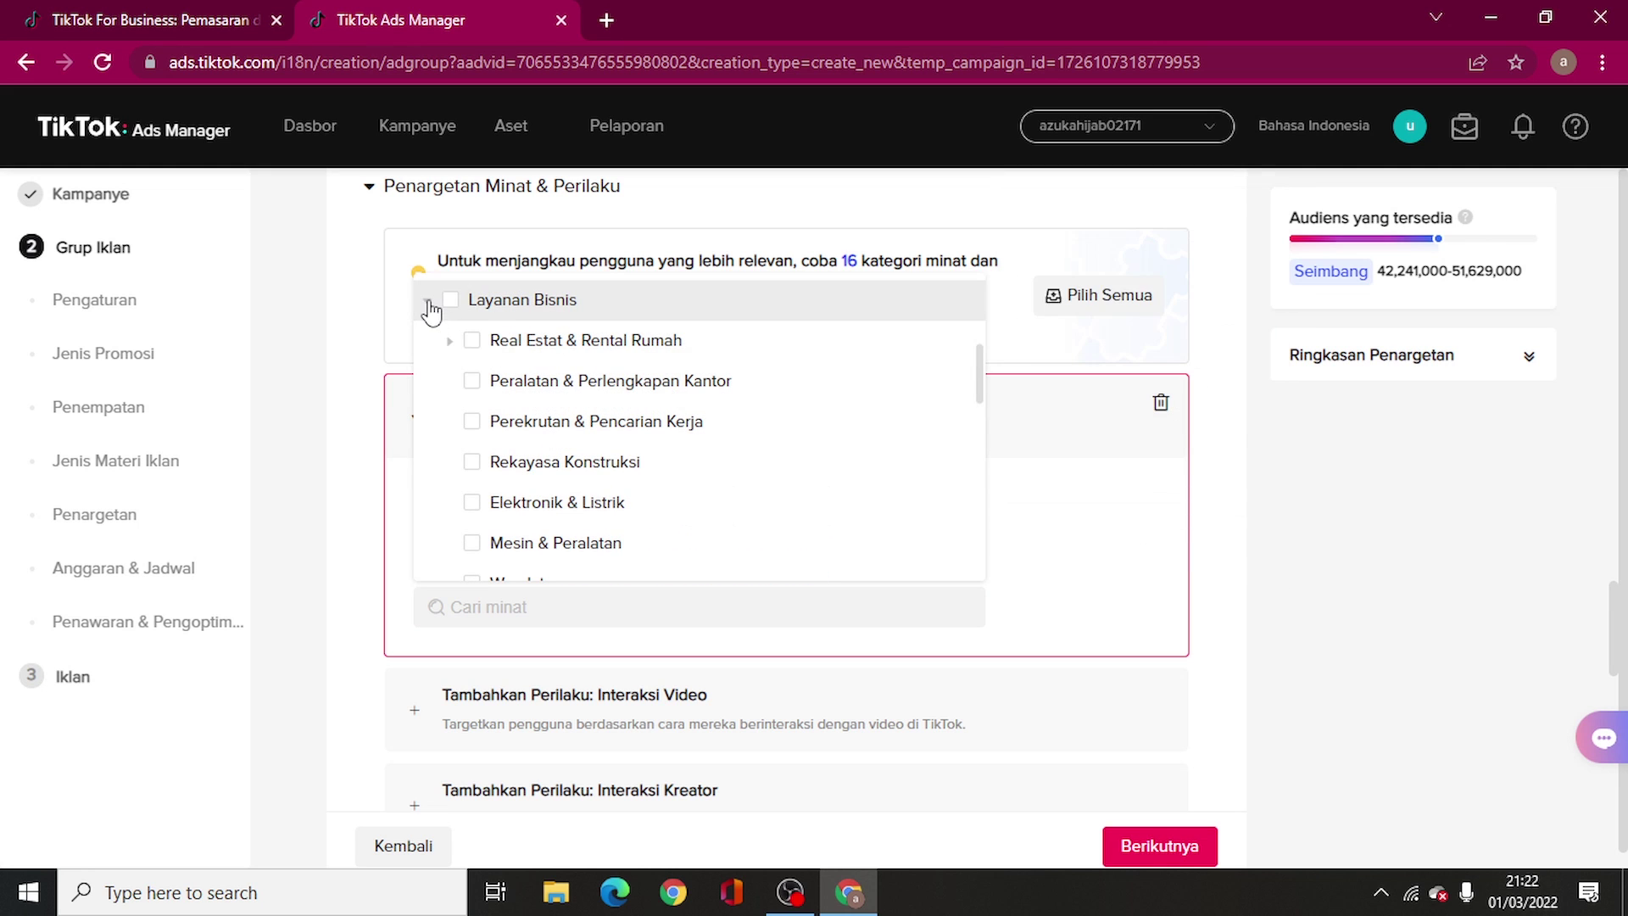
click(428, 301)
Add the Bisnis & Ekonomi interest from the Berita & Hiburan category to the interest targeting
scroll(538, 432, down, 3)
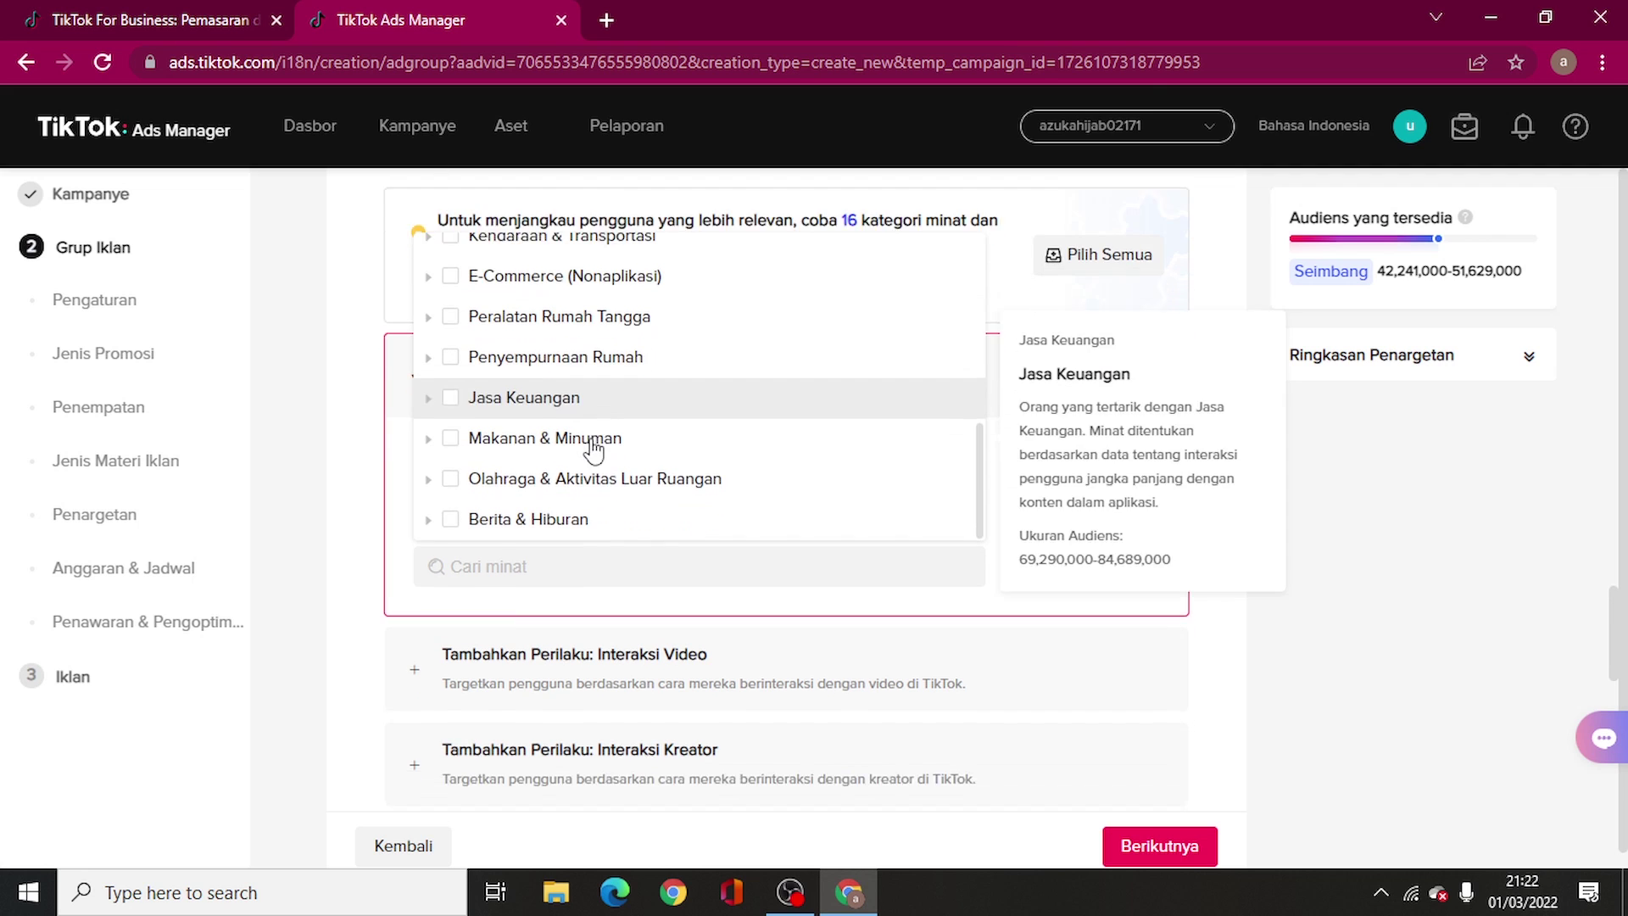
scroll(599, 443, down, 2)
mouse_move(433, 451)
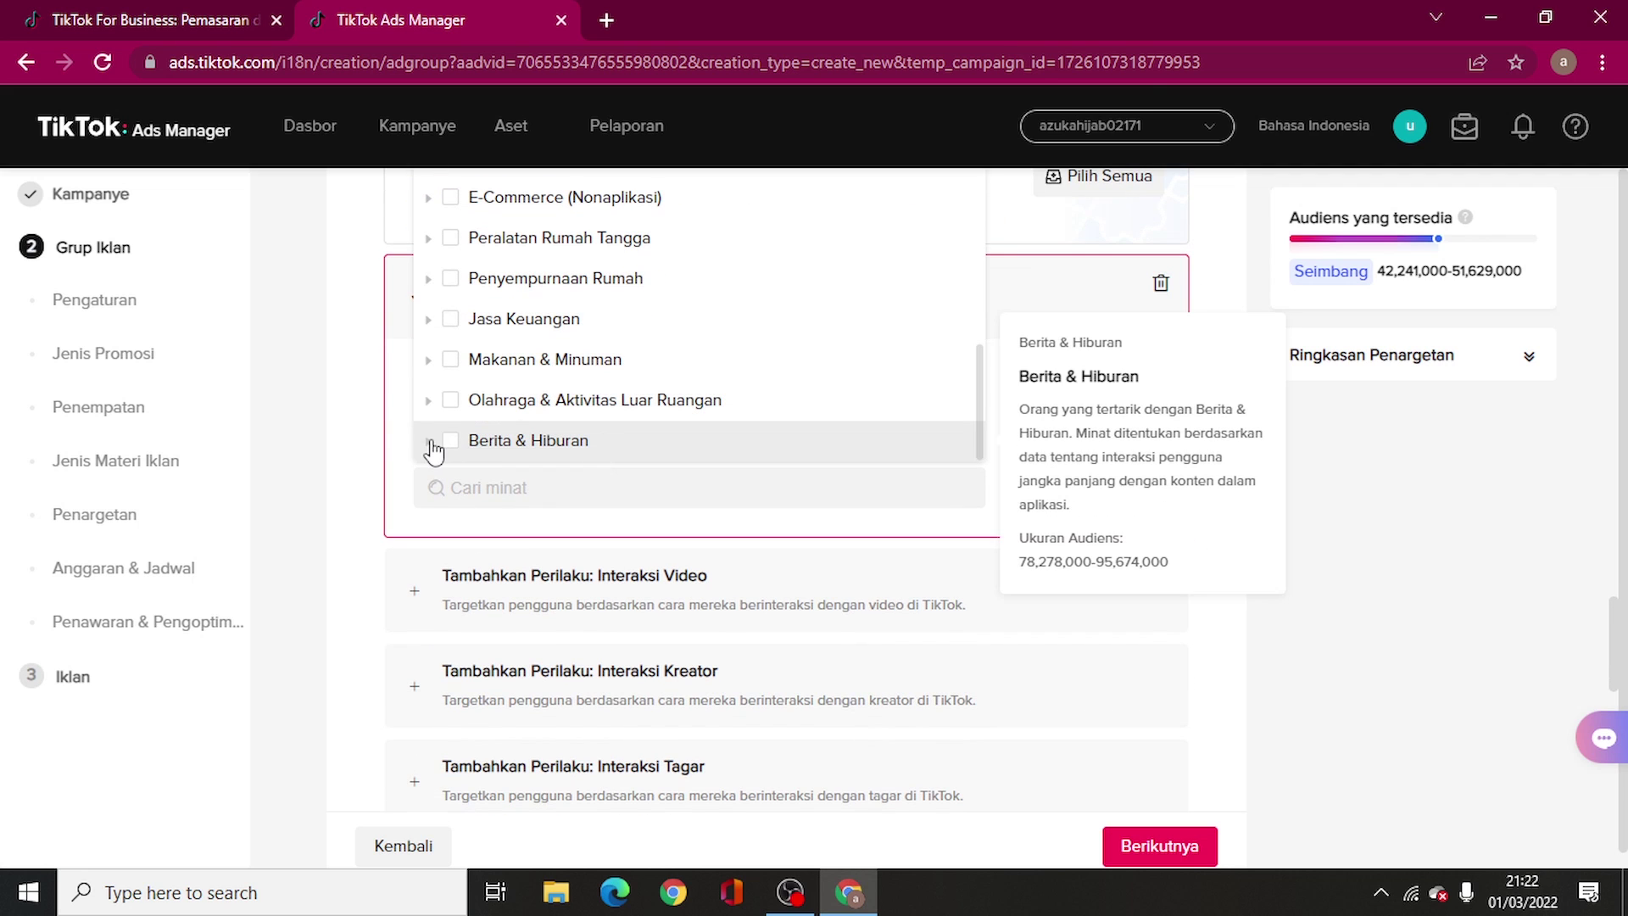
click(607, 437)
mouse_move(471, 251)
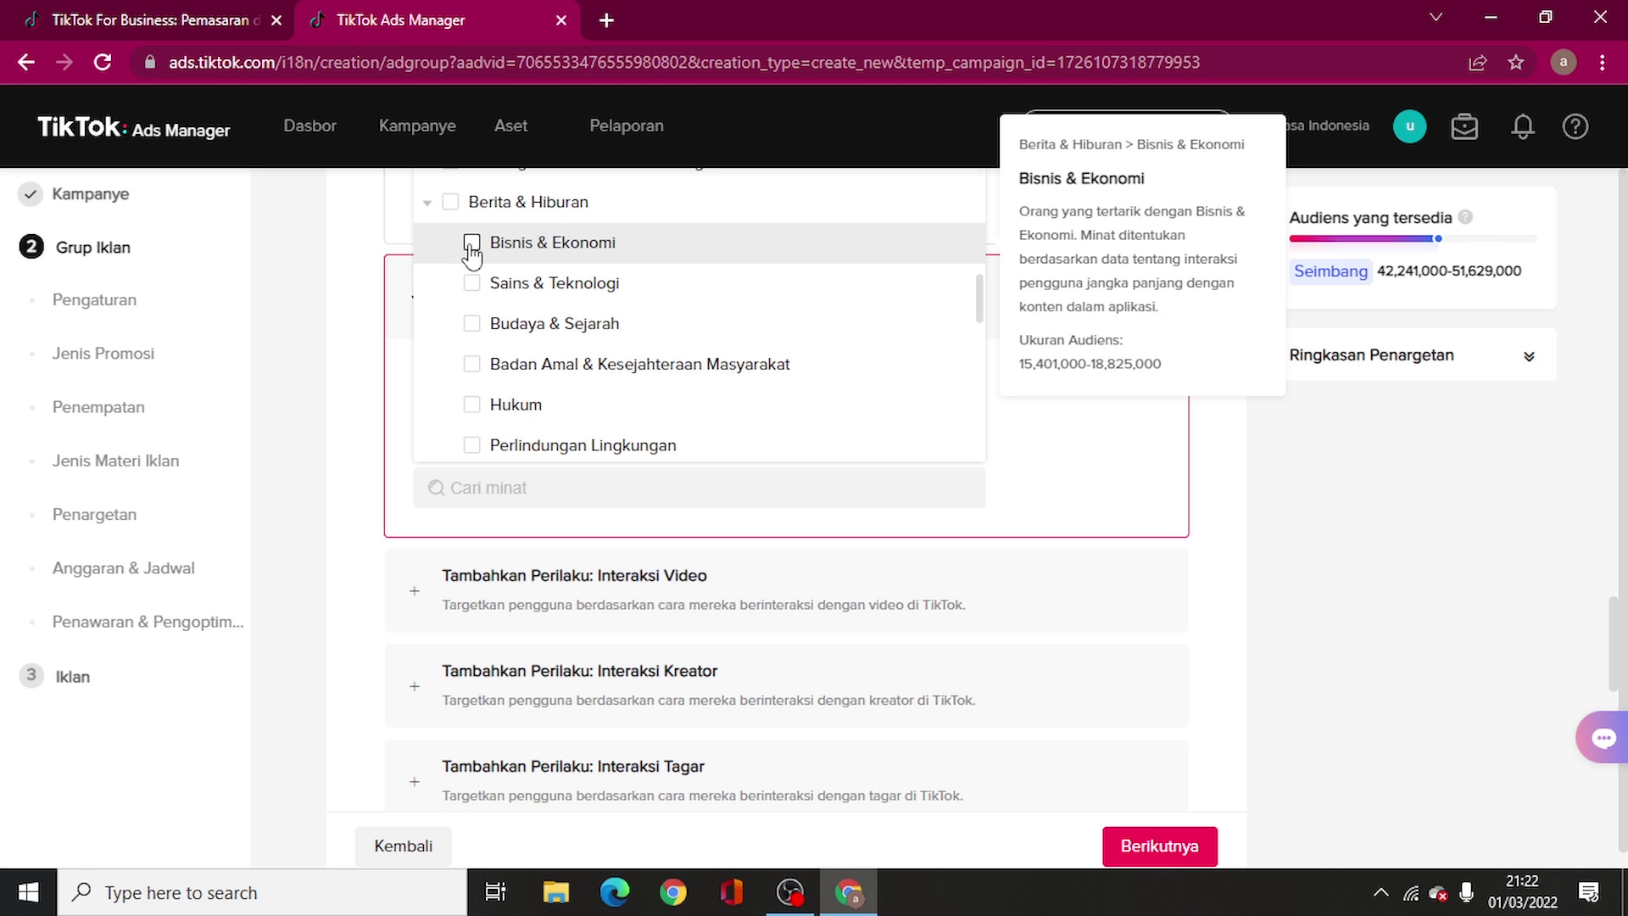
click(471, 245)
Add the Berita Gaya Hidup interest to the interest targeting and close the interest list
scroll(627, 624, down, 3)
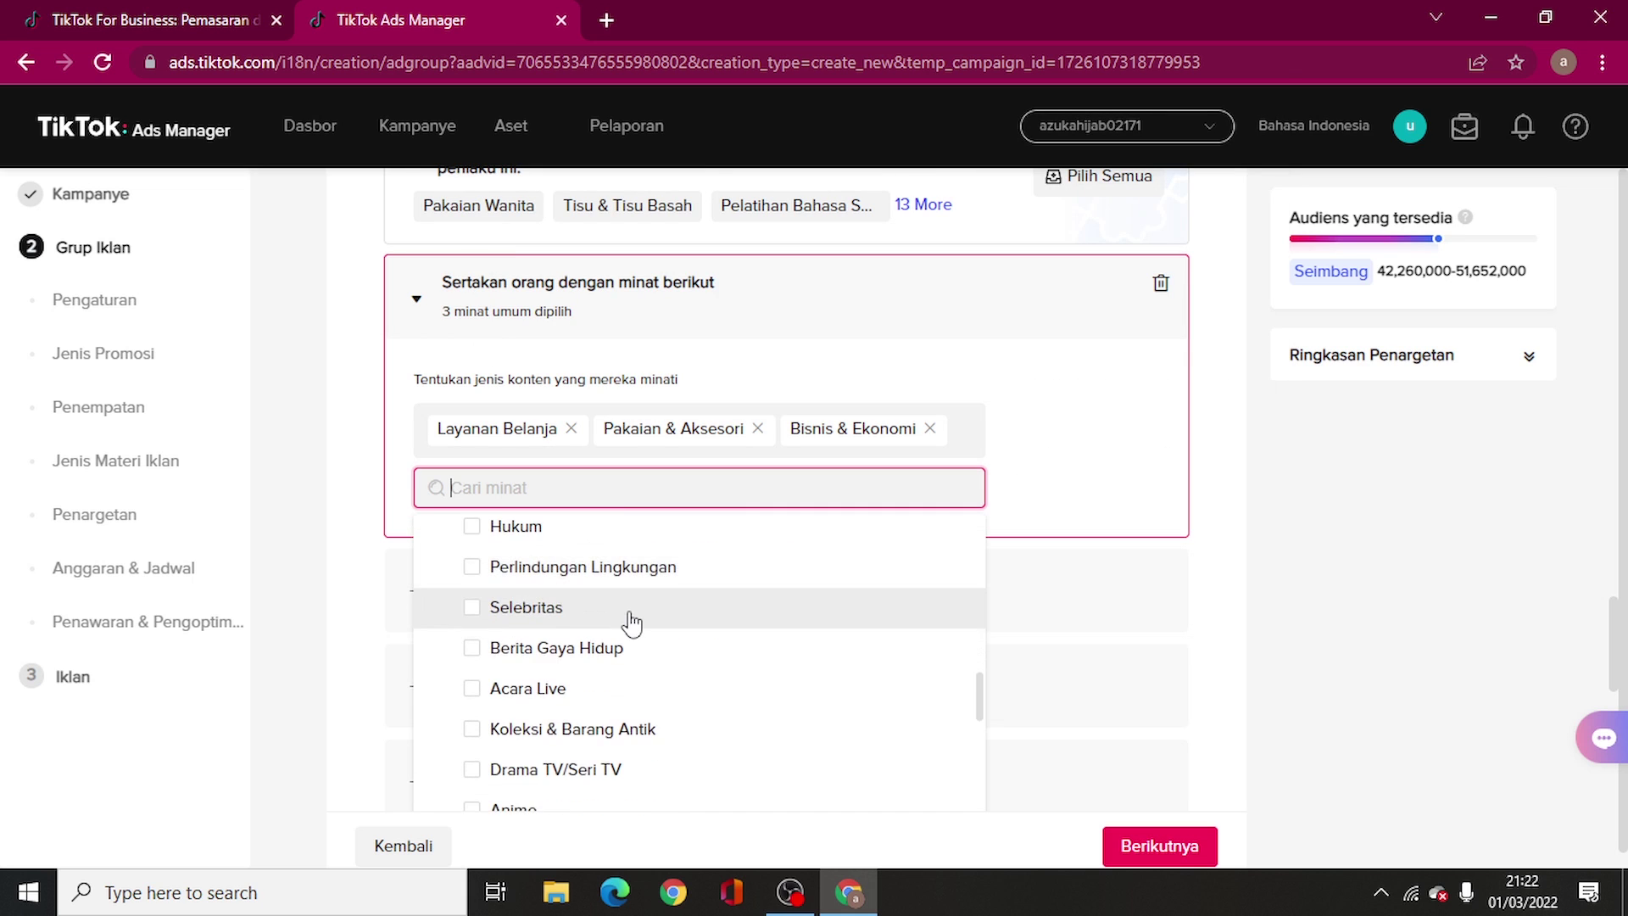
scroll(629, 620, down, 2)
scroll(611, 611, up, 2)
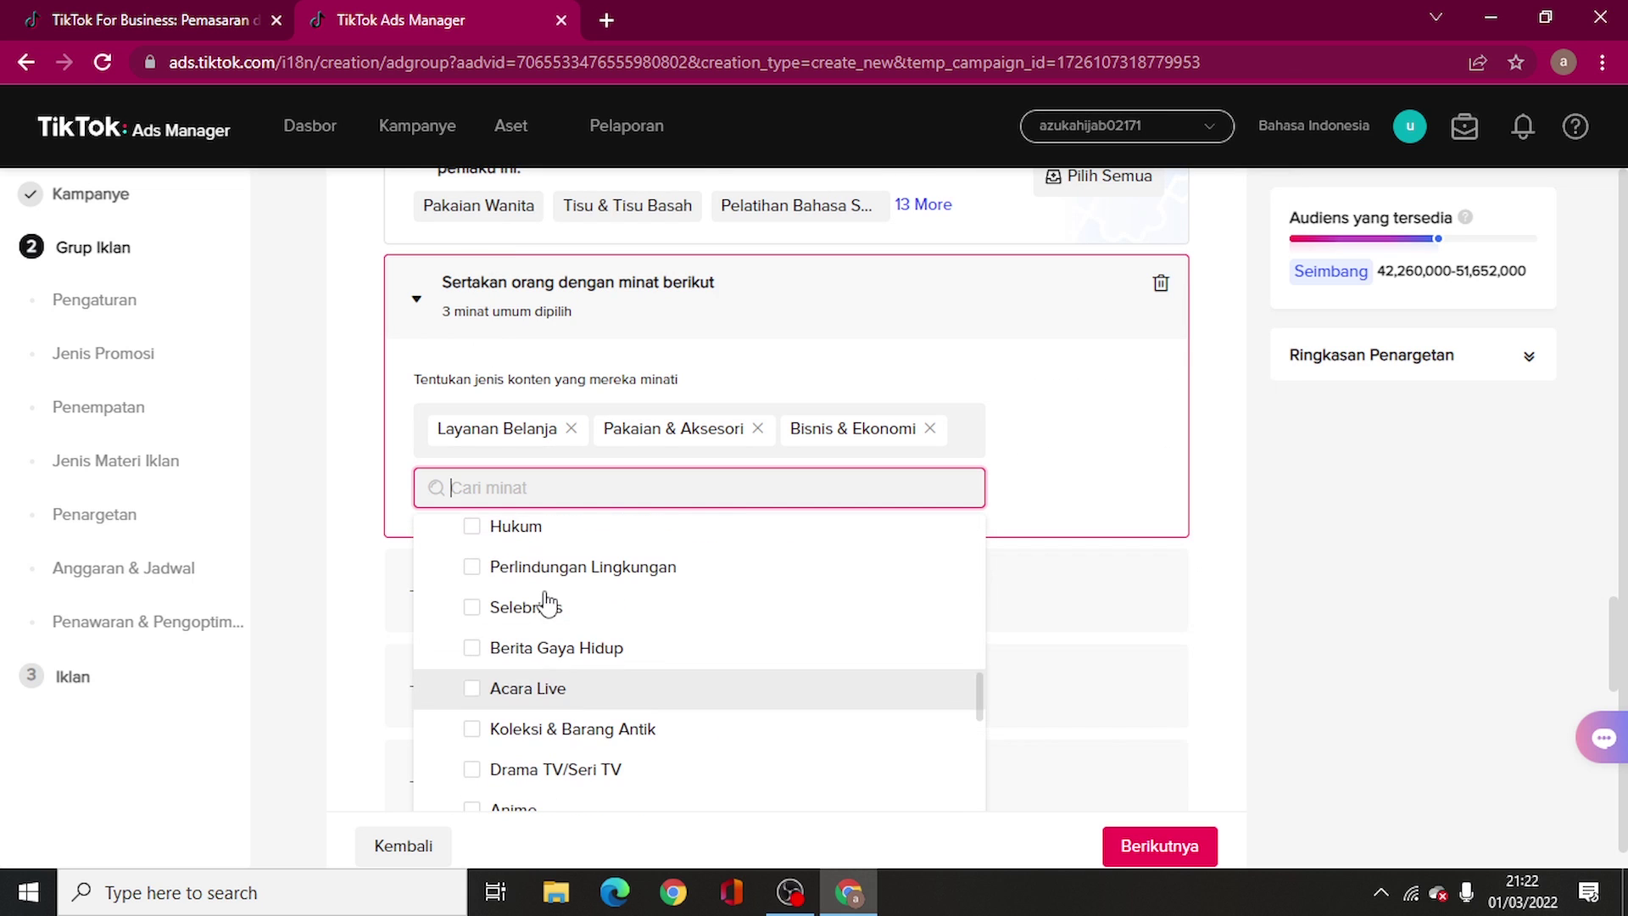
click(529, 648)
click(1065, 501)
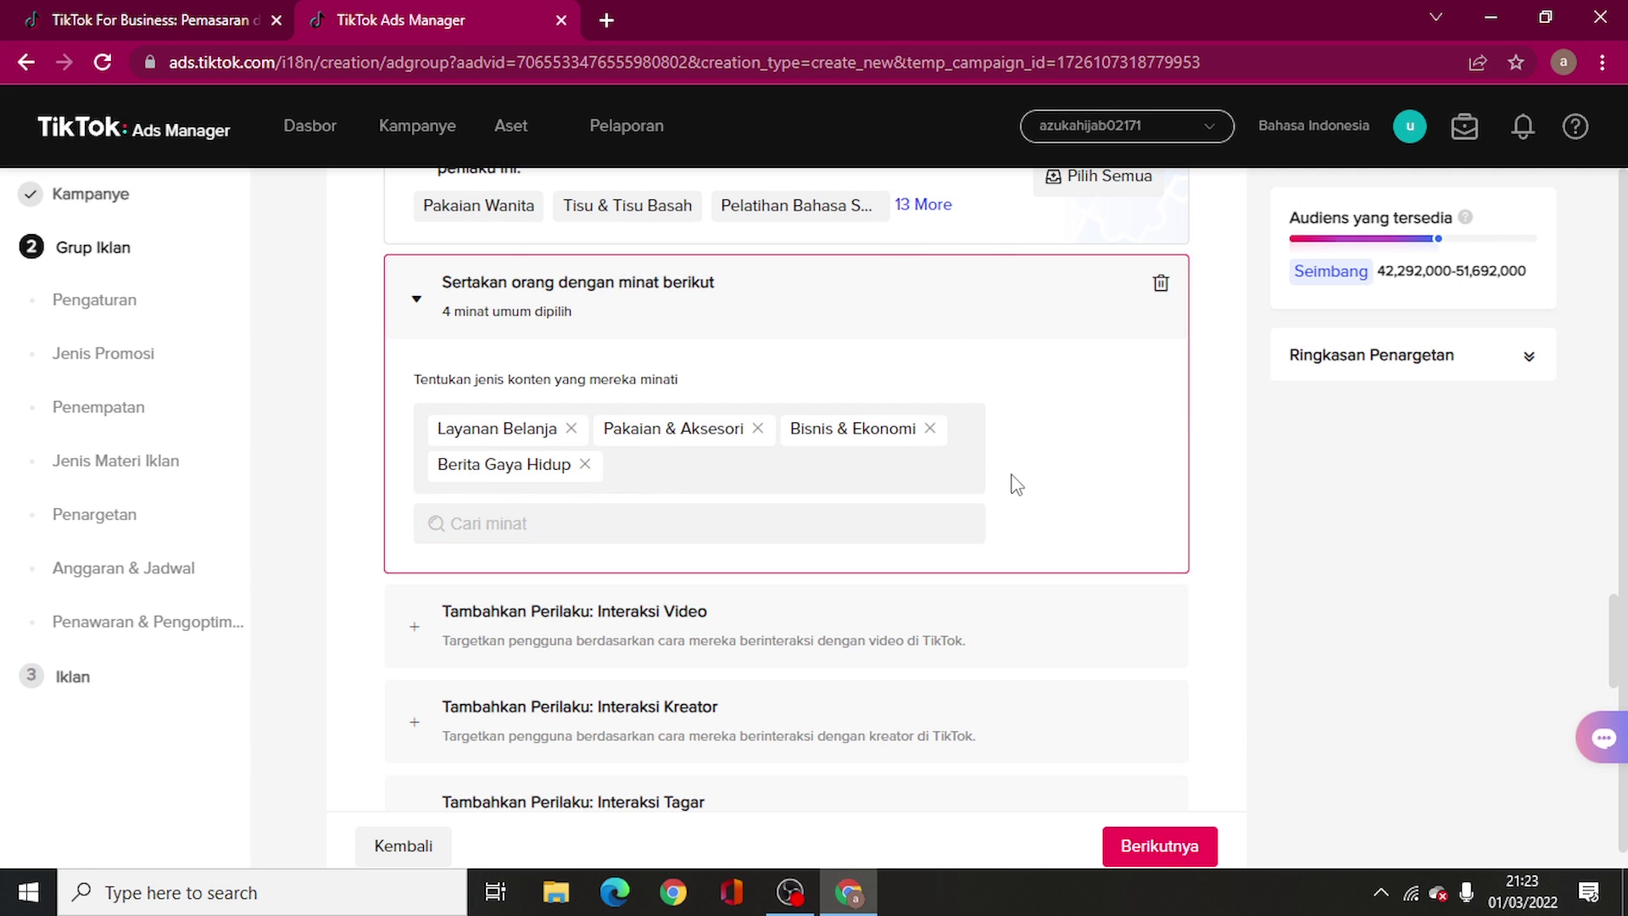
Add a video interaction behaviour condition covering Ditonton sampai akhir, Disukai, Dikomentari and Dibagikan
scroll(1017, 484, down, 2)
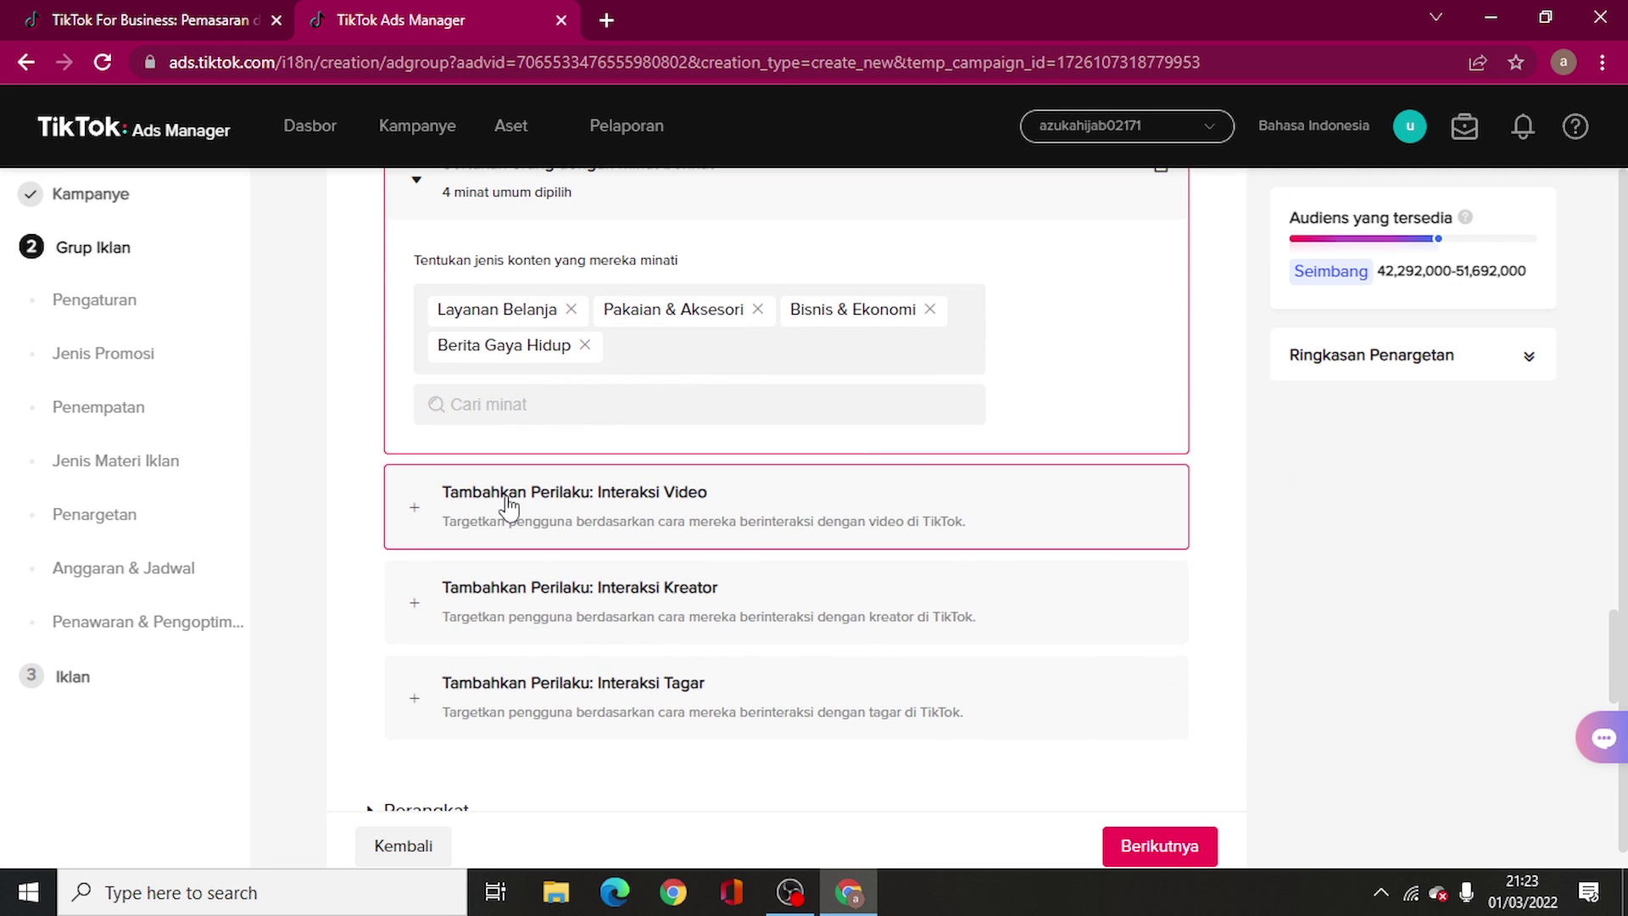
click(508, 506)
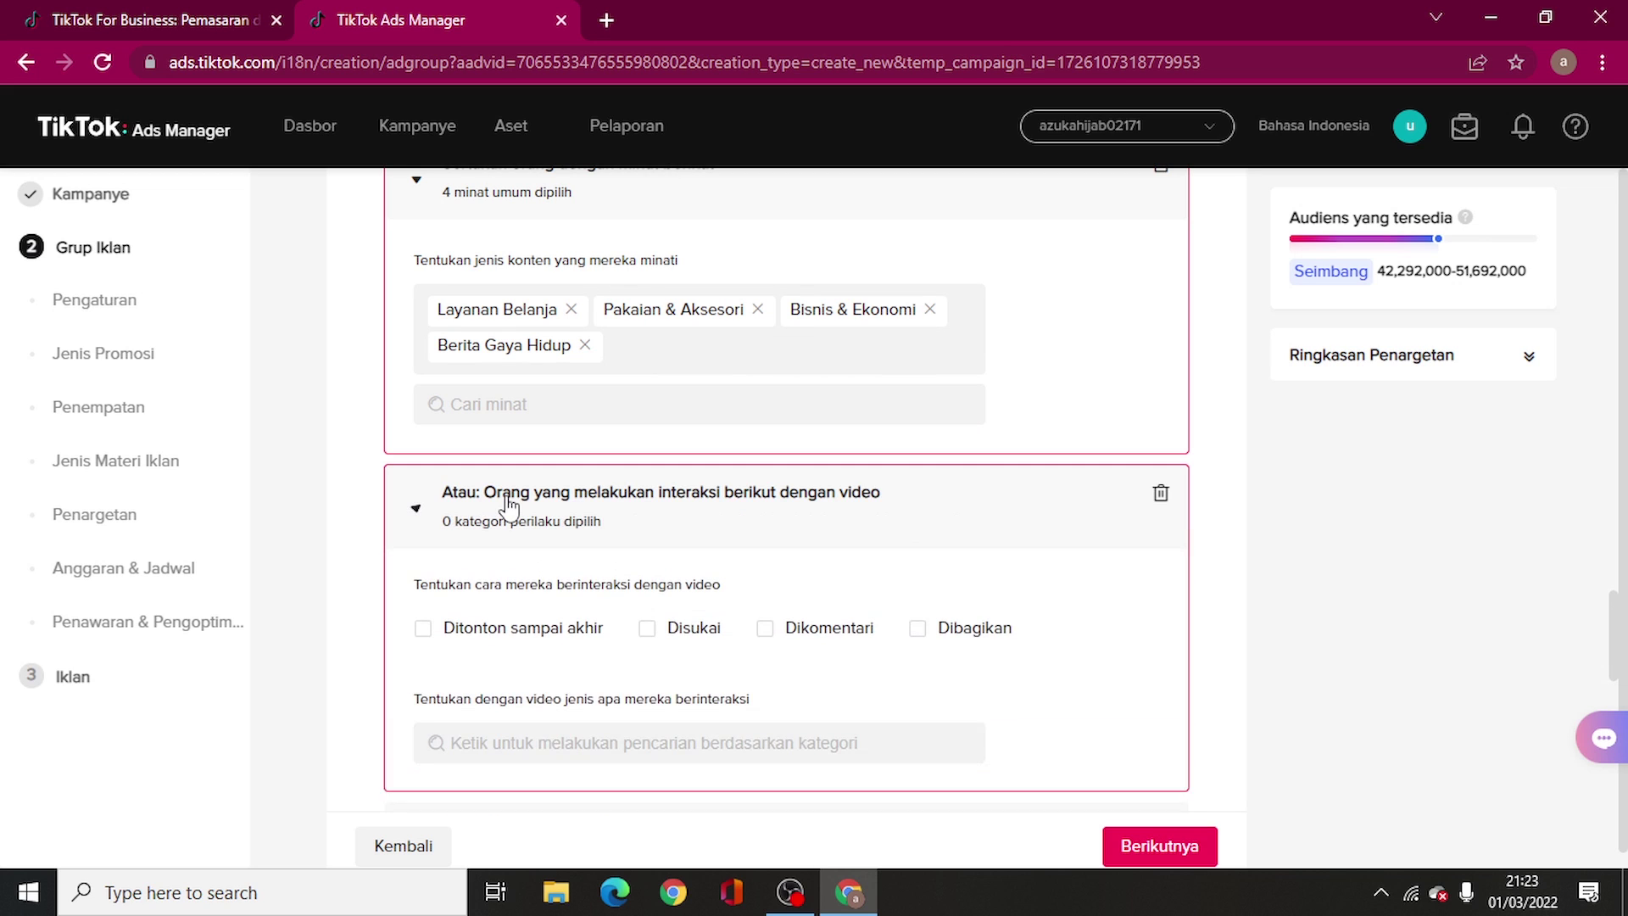
click(507, 634)
click(699, 637)
click(825, 637)
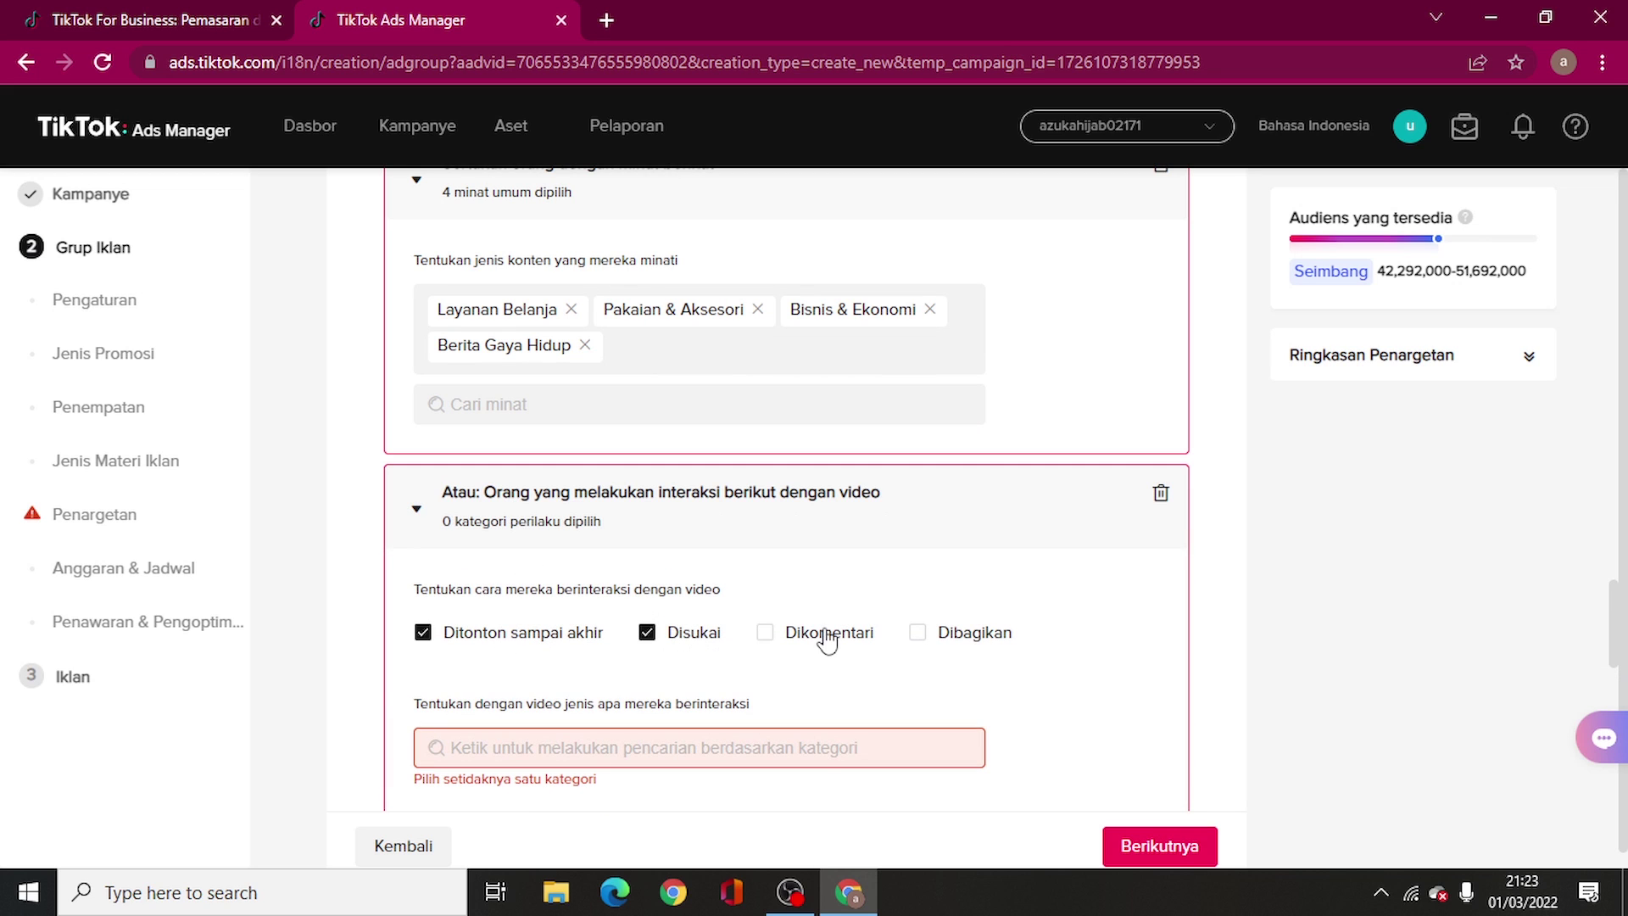
click(998, 645)
scroll(919, 604, down, 3)
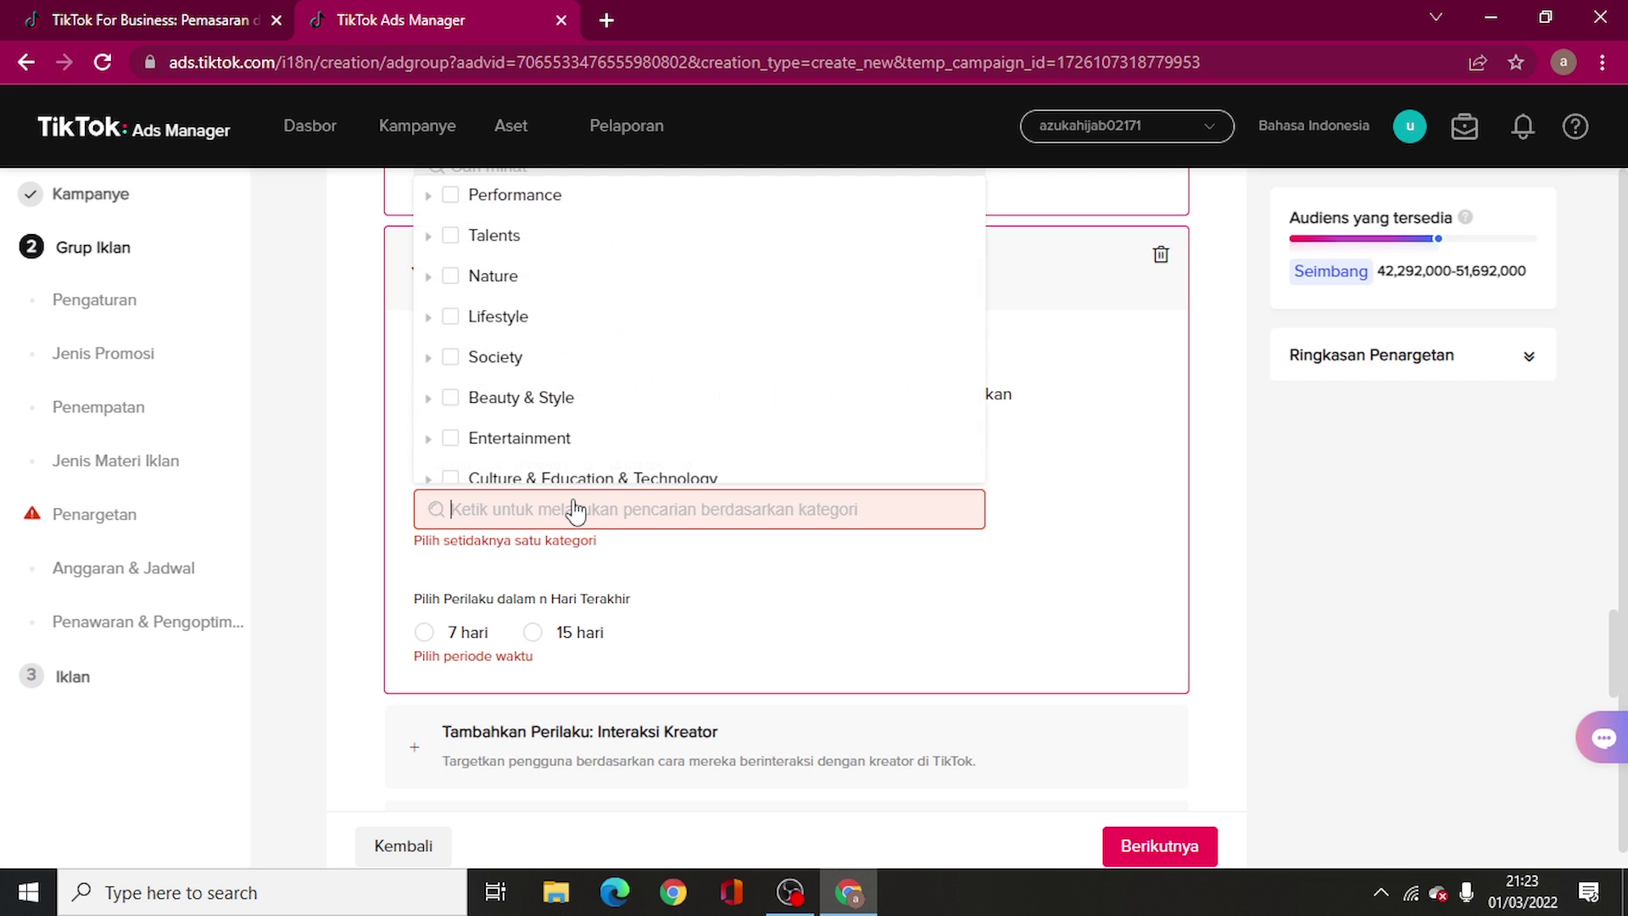
click(1123, 425)
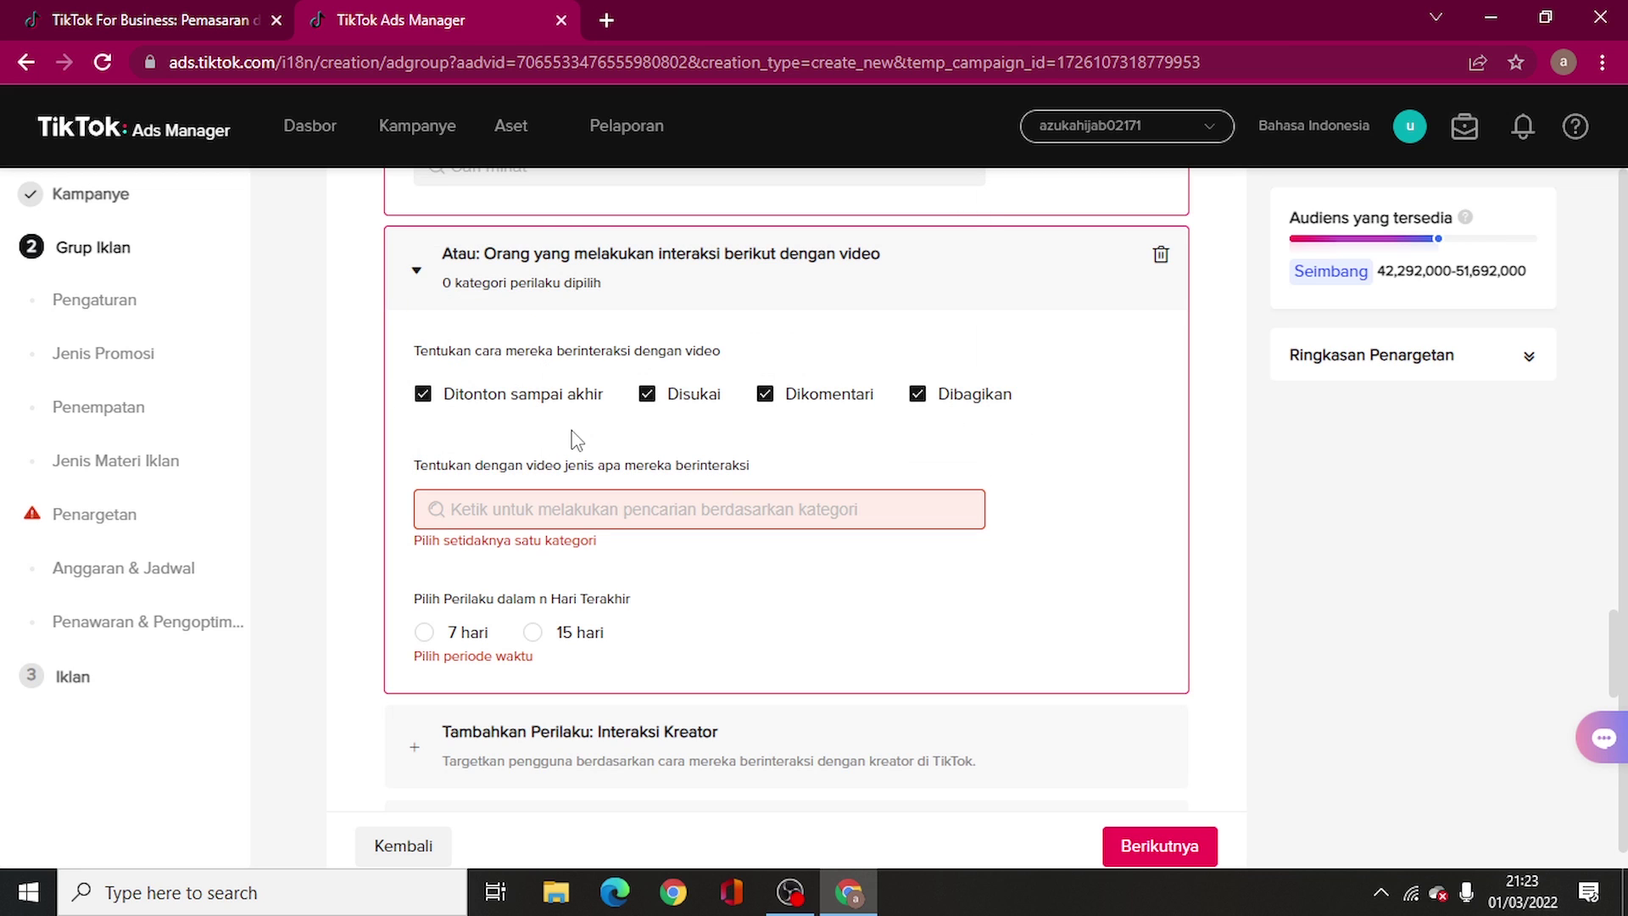
Set the interacted video categories to Lifestyle, Beauty & Style and Family & Relationships, with a behaviour period of 15 hari
click(534, 513)
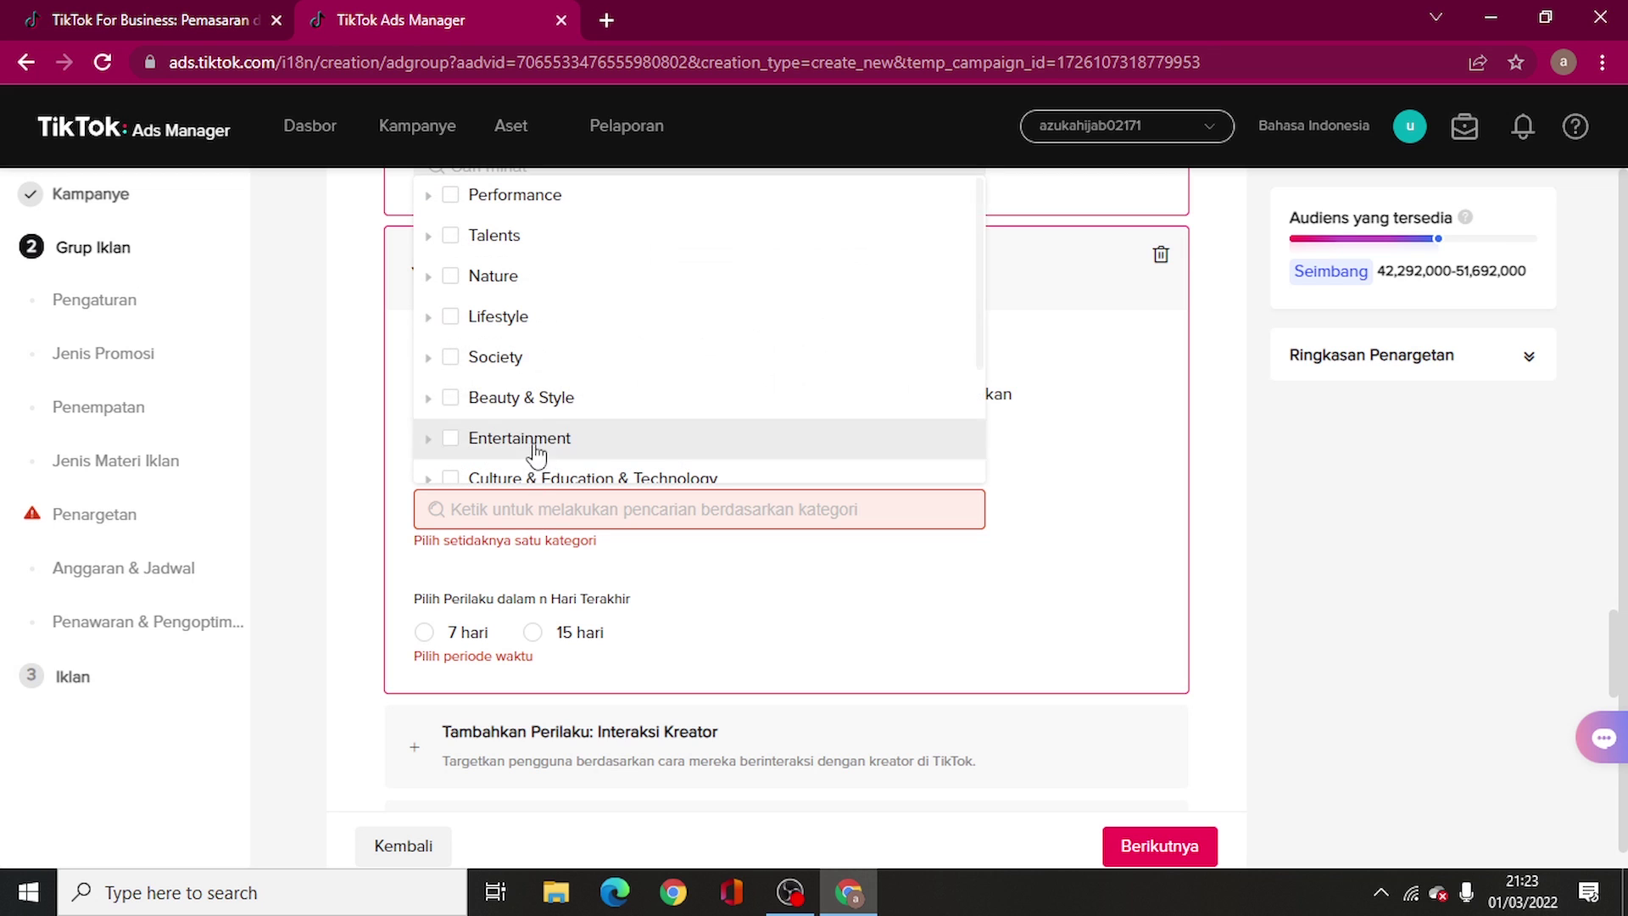
click(450, 317)
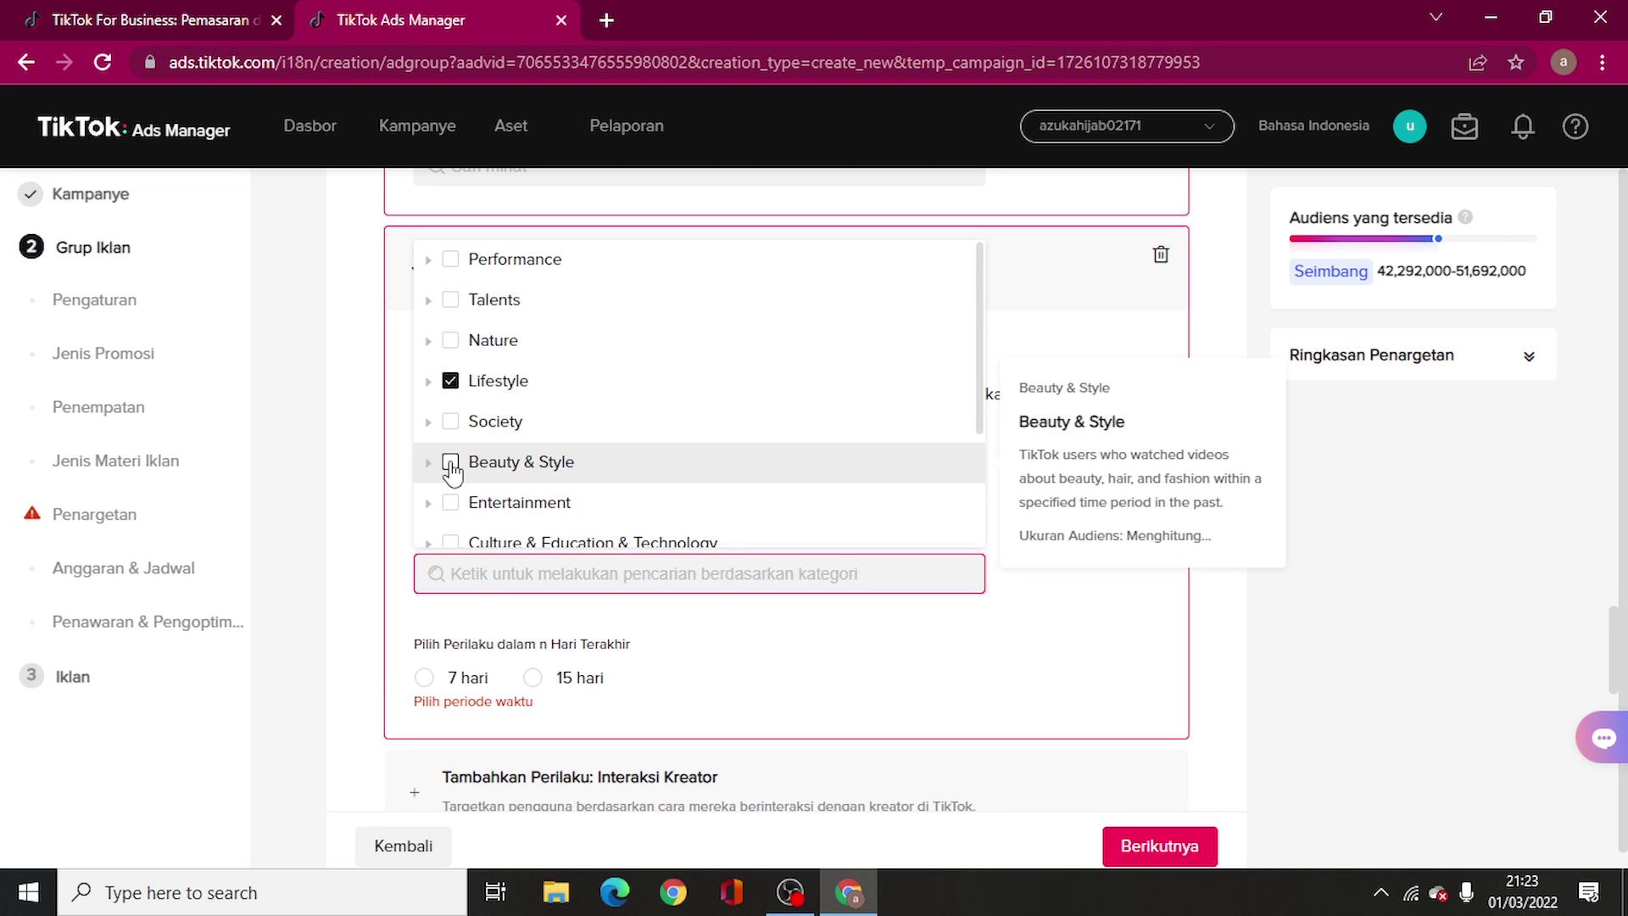
click(450, 462)
scroll(494, 462, down, 1)
scroll(494, 462, down, 1)
click(450, 526)
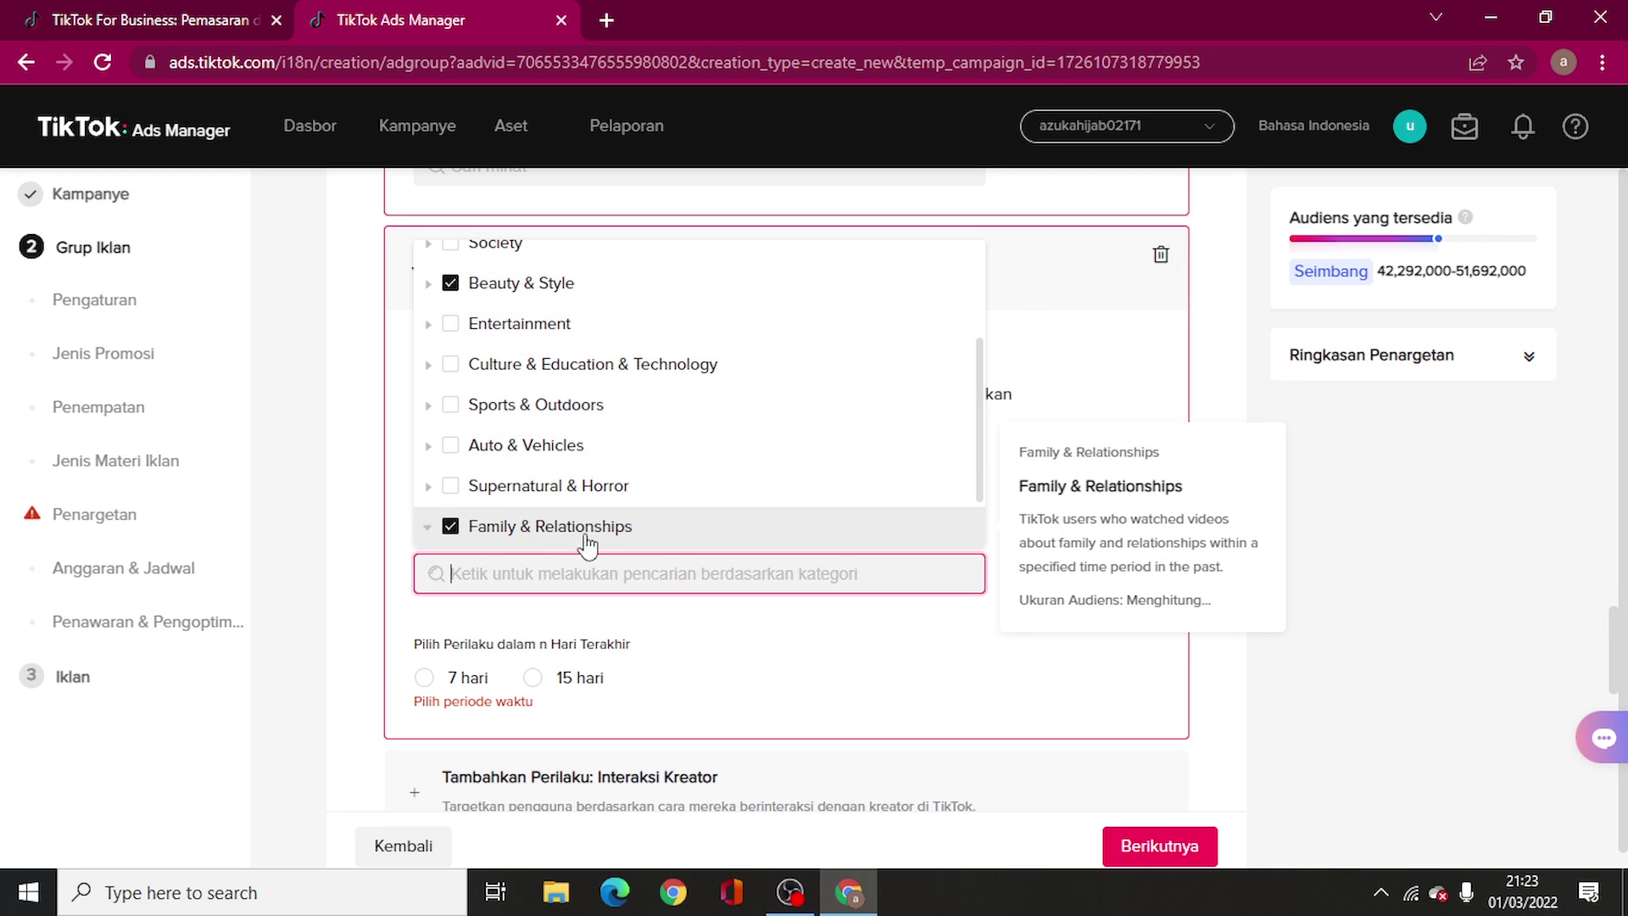
scroll(551, 421, up, 1)
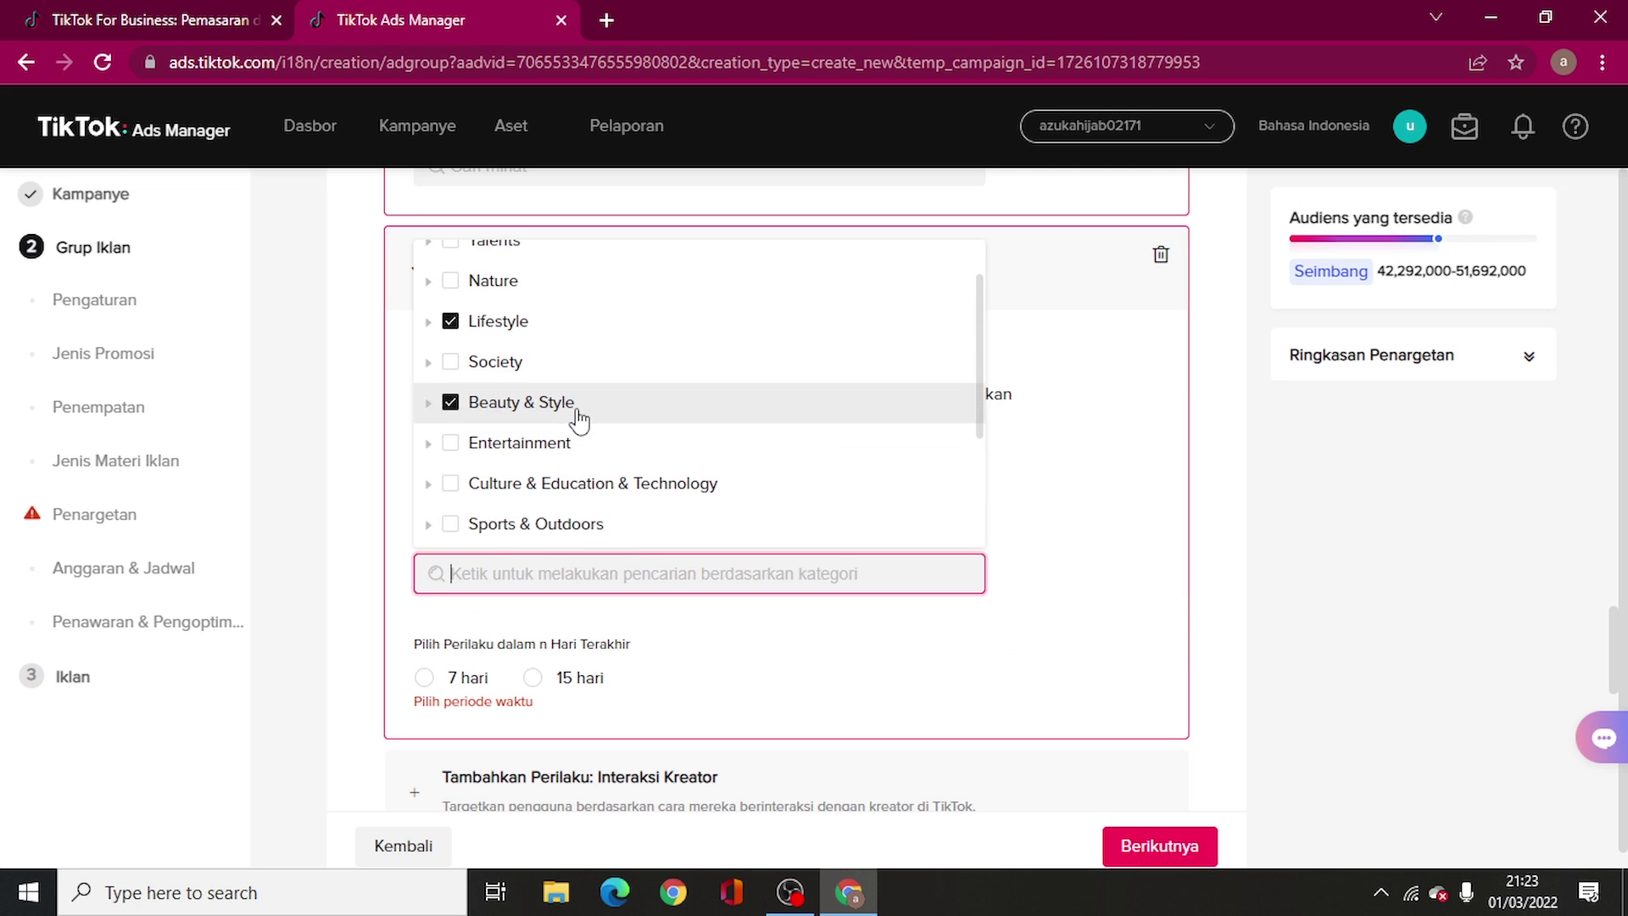
click(1097, 419)
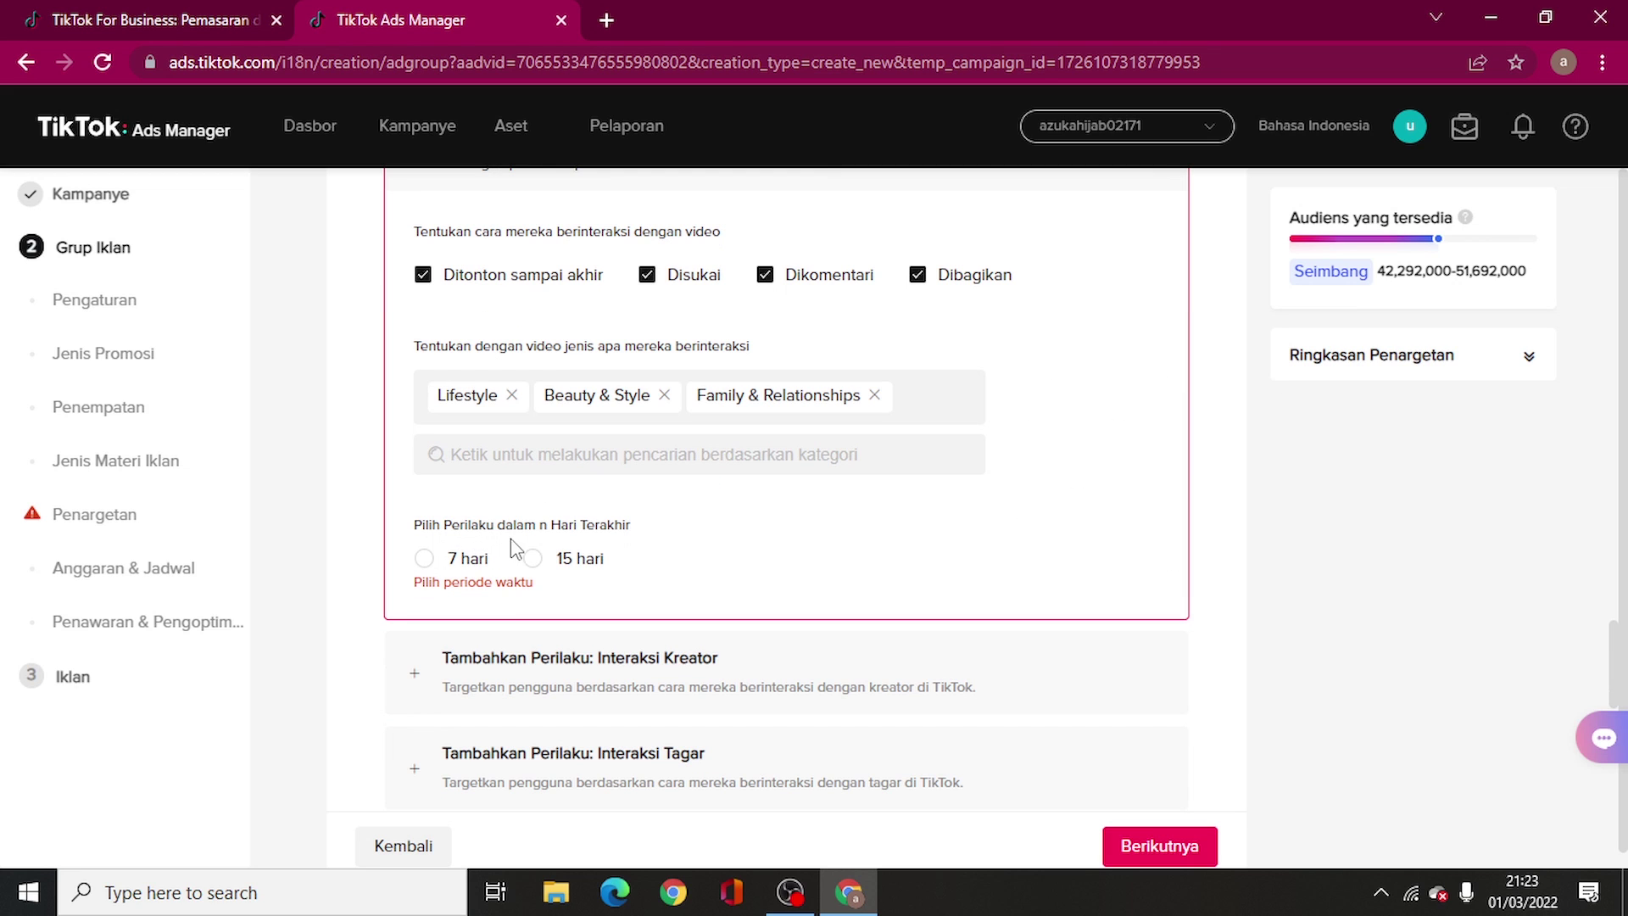
click(574, 561)
Add a hashtag interaction behaviour condition, search for "hijab" and include #hijab and #hijabdaily
scroll(914, 534, down, 3)
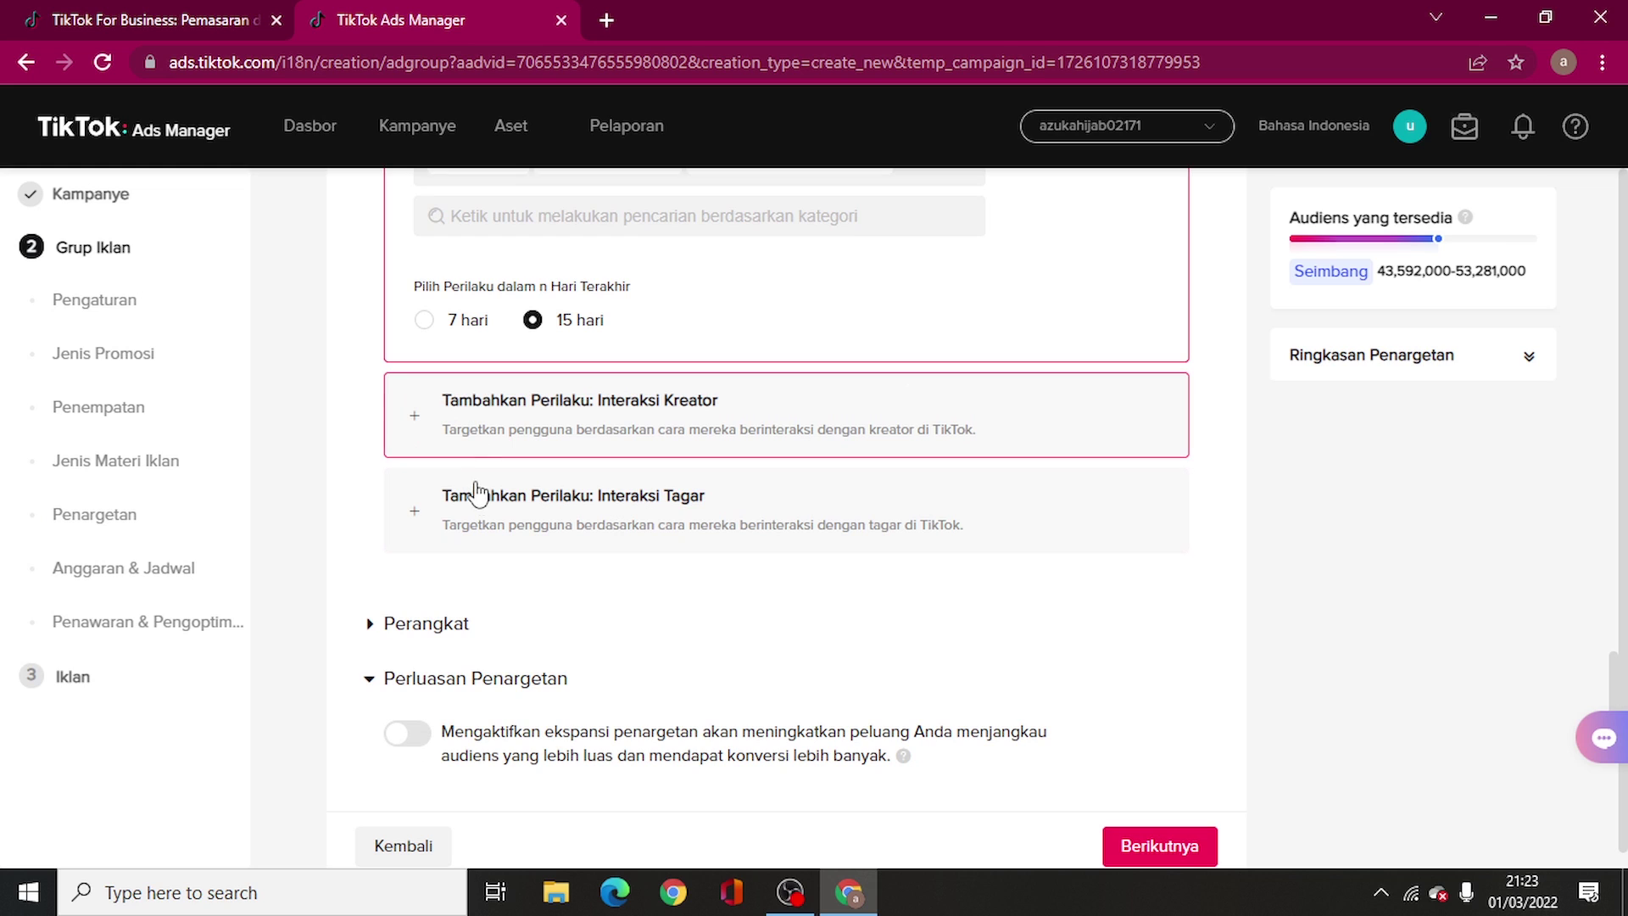
click(563, 507)
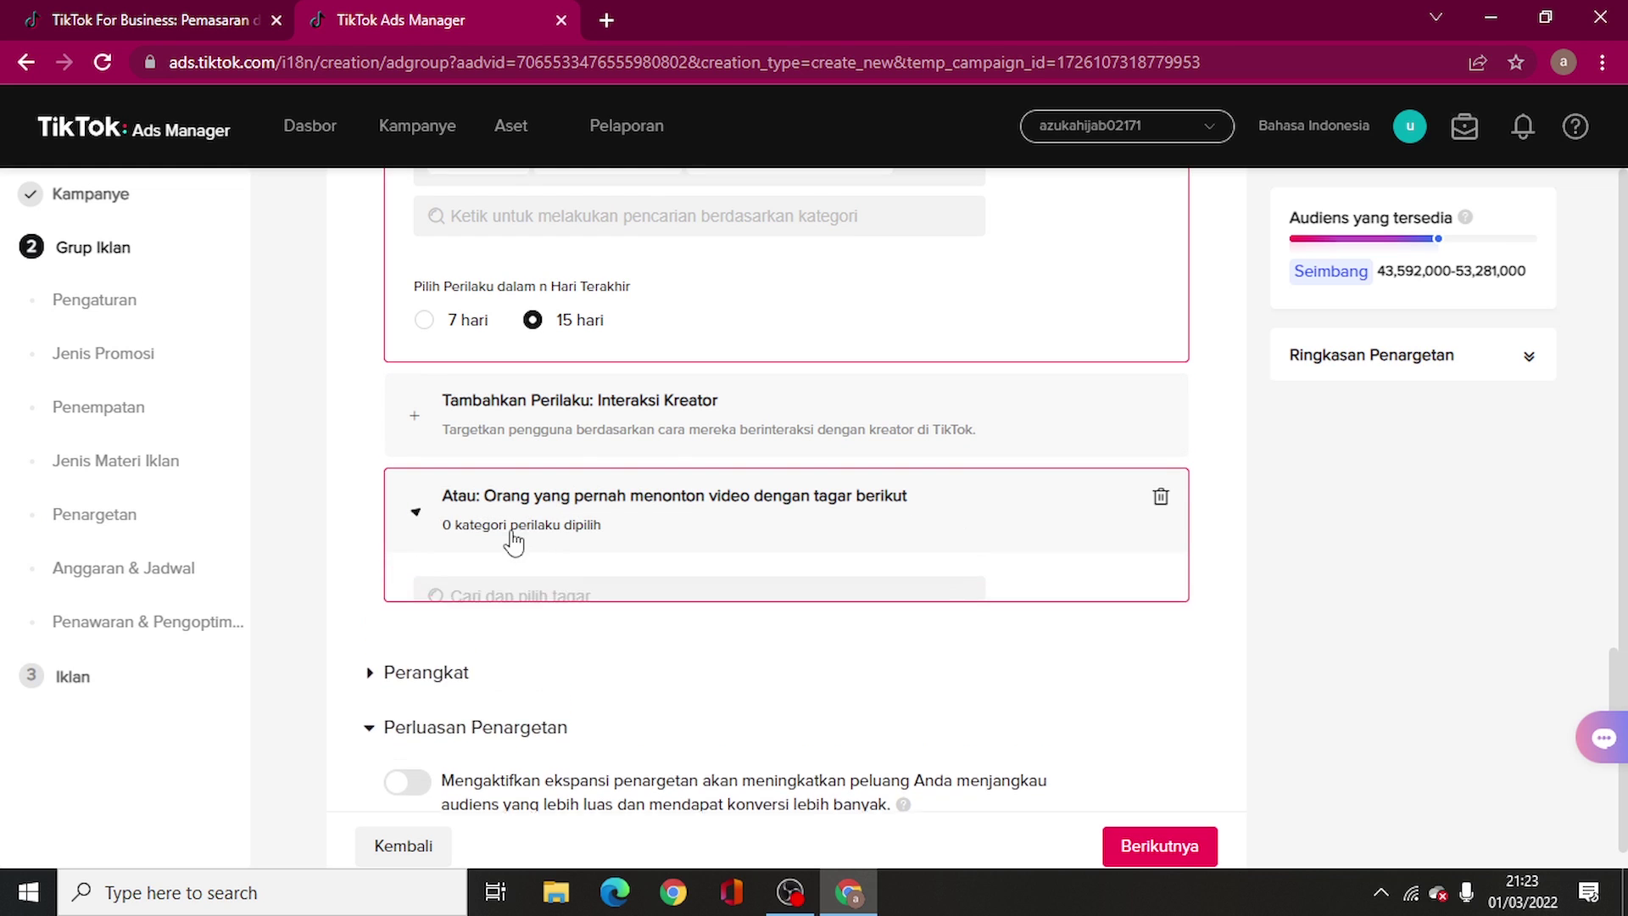
click(508, 599)
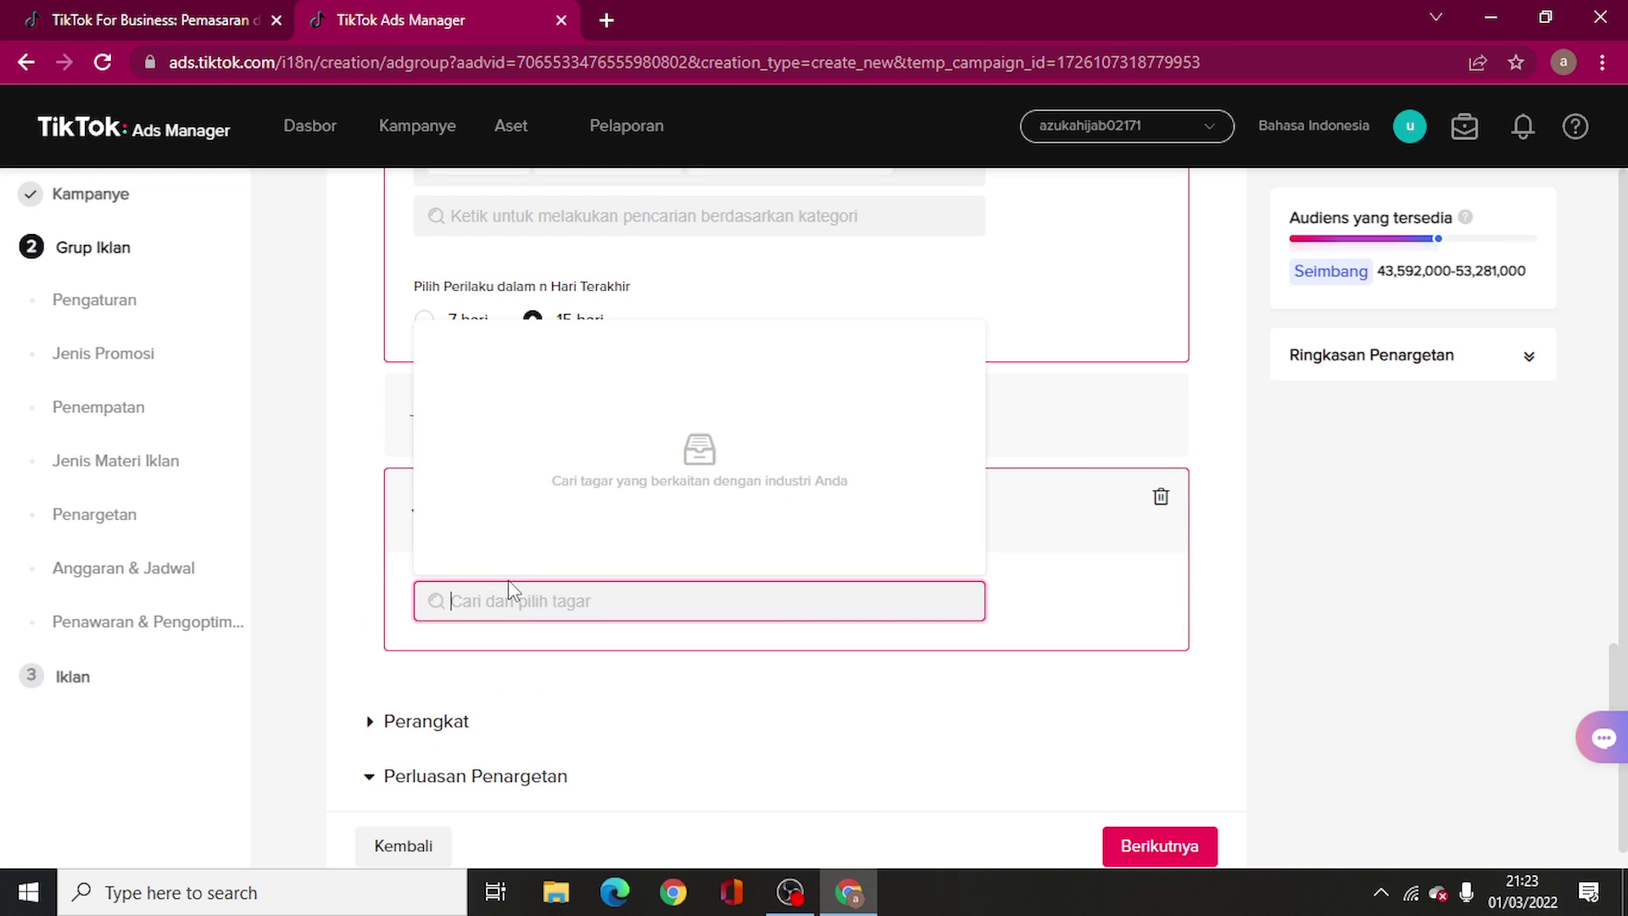
text(hijab)
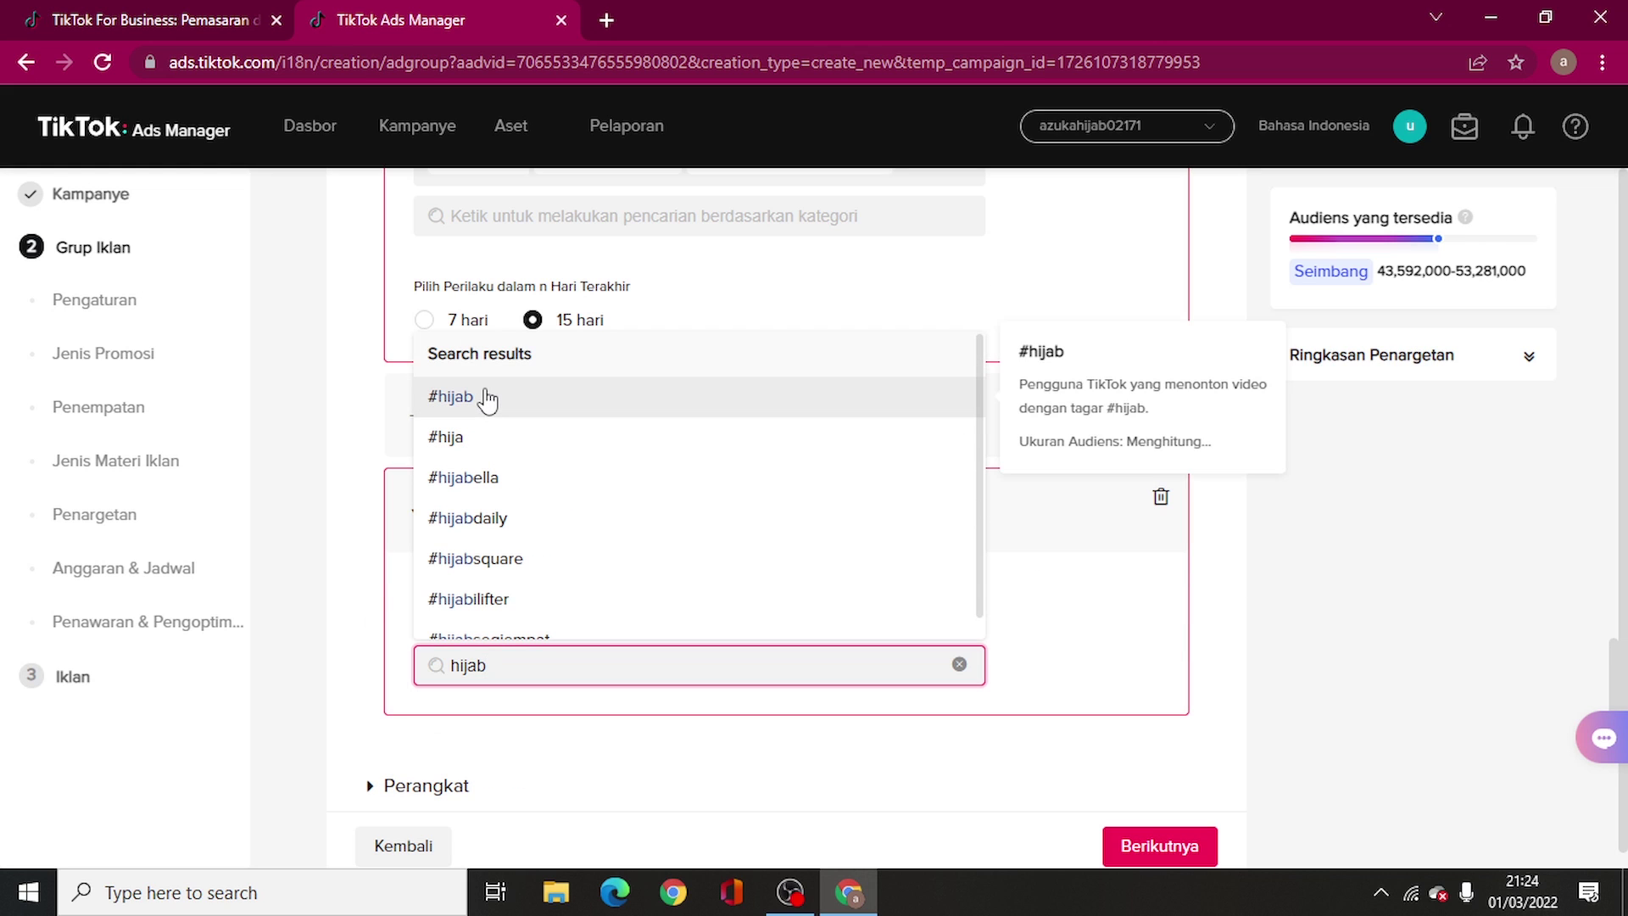
click(1164, 620)
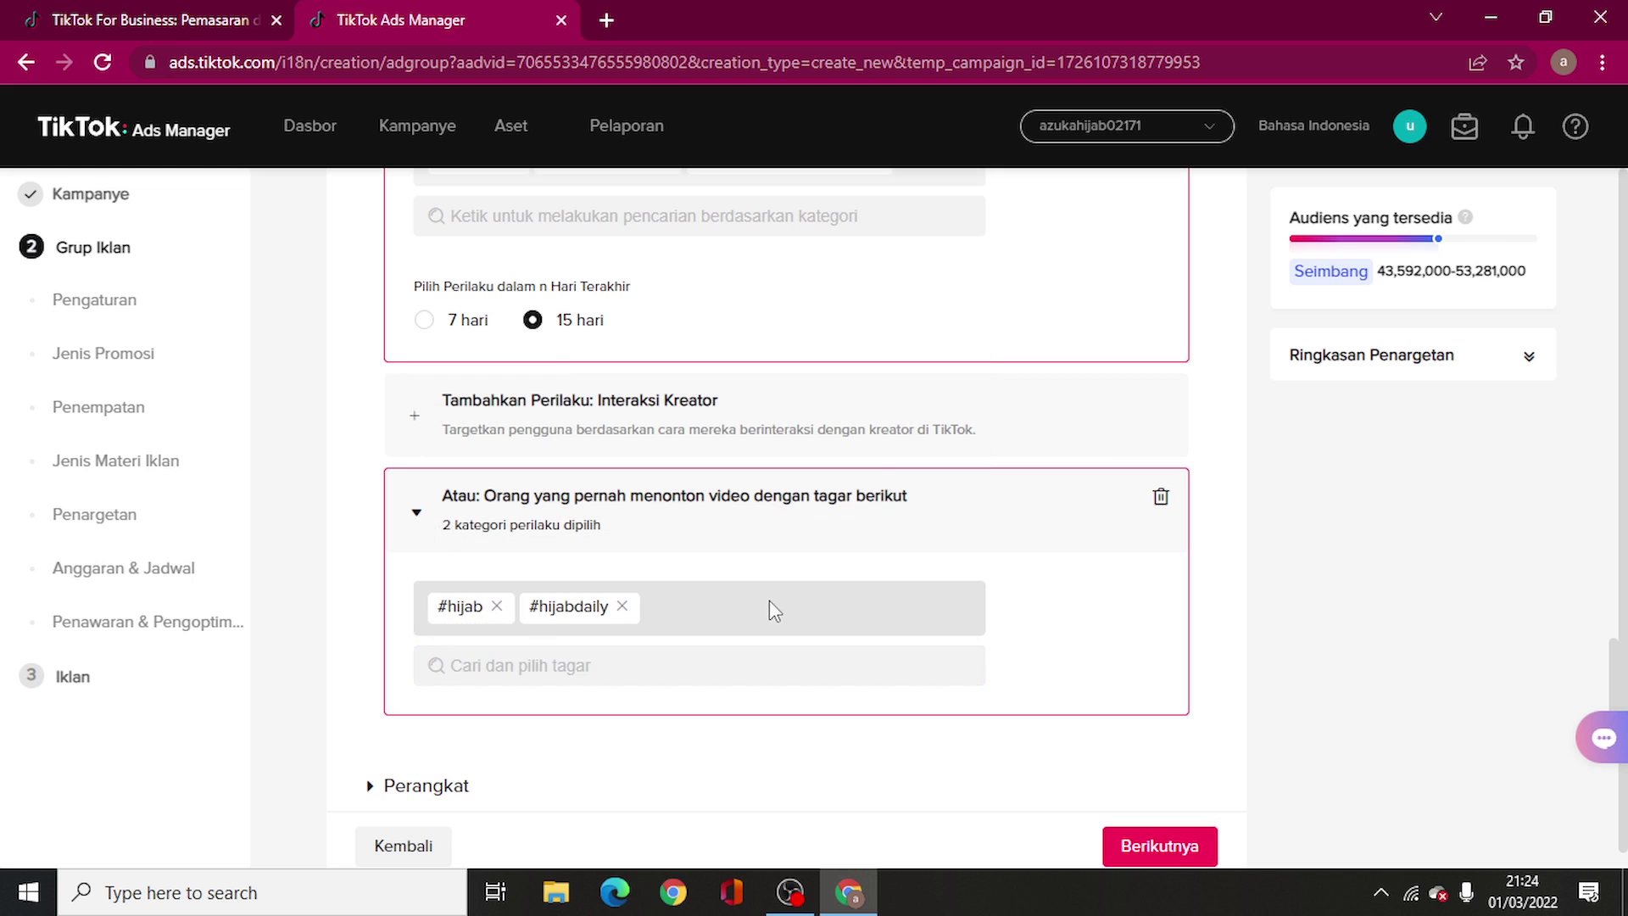
Review the interest, video interaction and hashtag conditions set under Penargetan Minat & Perilaku
scroll(701, 675, up, 10)
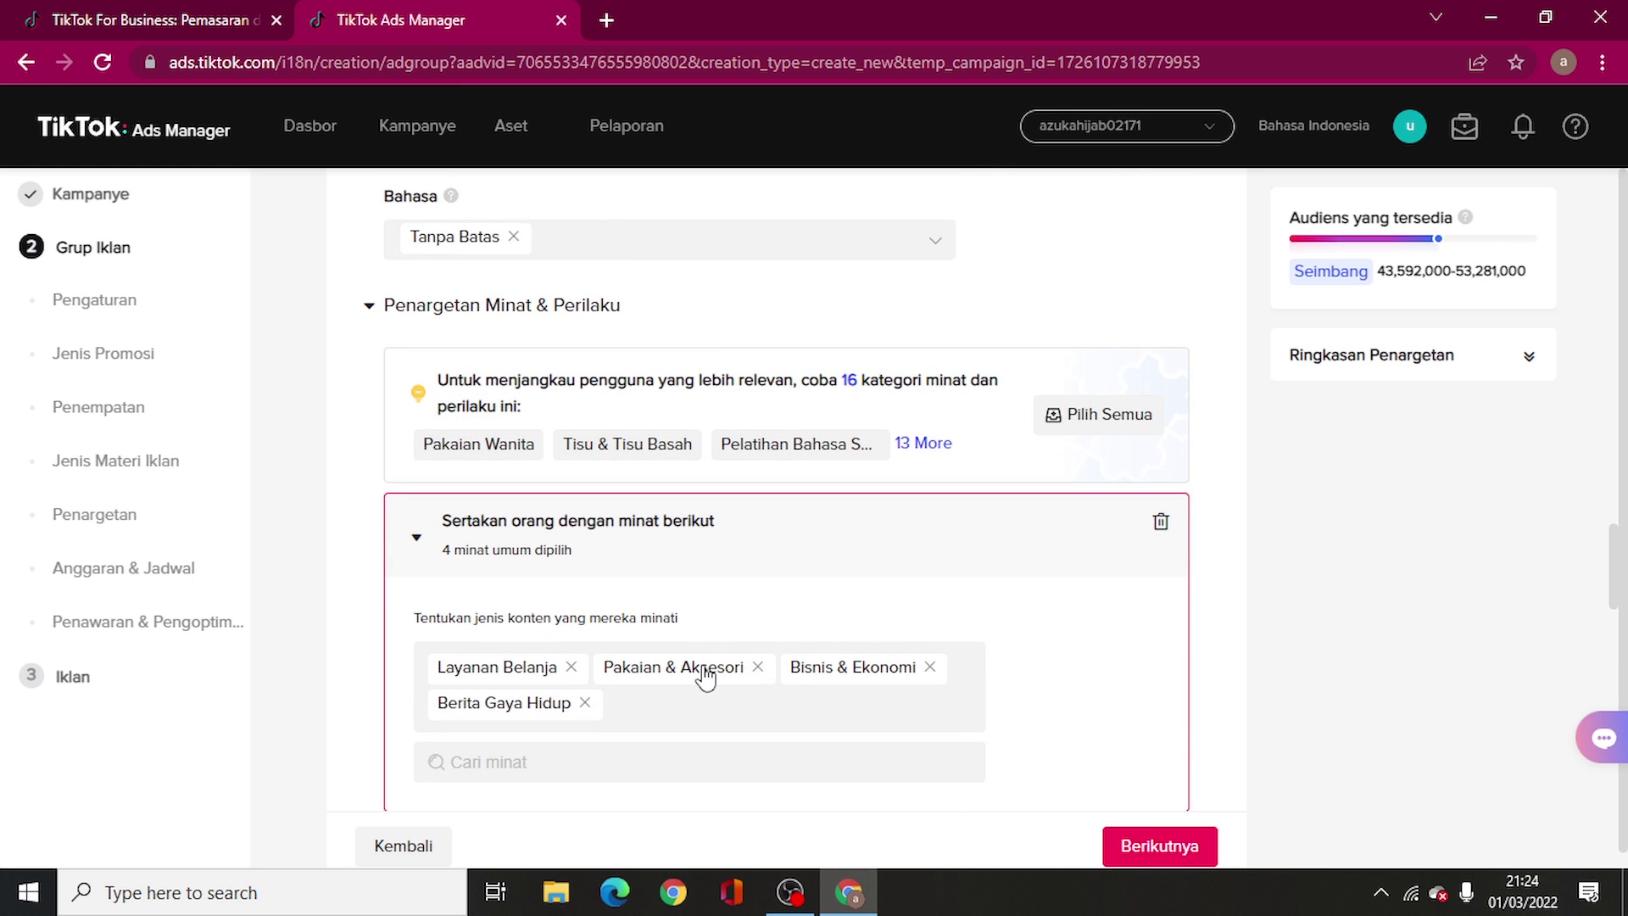
scroll(704, 676, down, 4)
scroll(705, 665, down, 8)
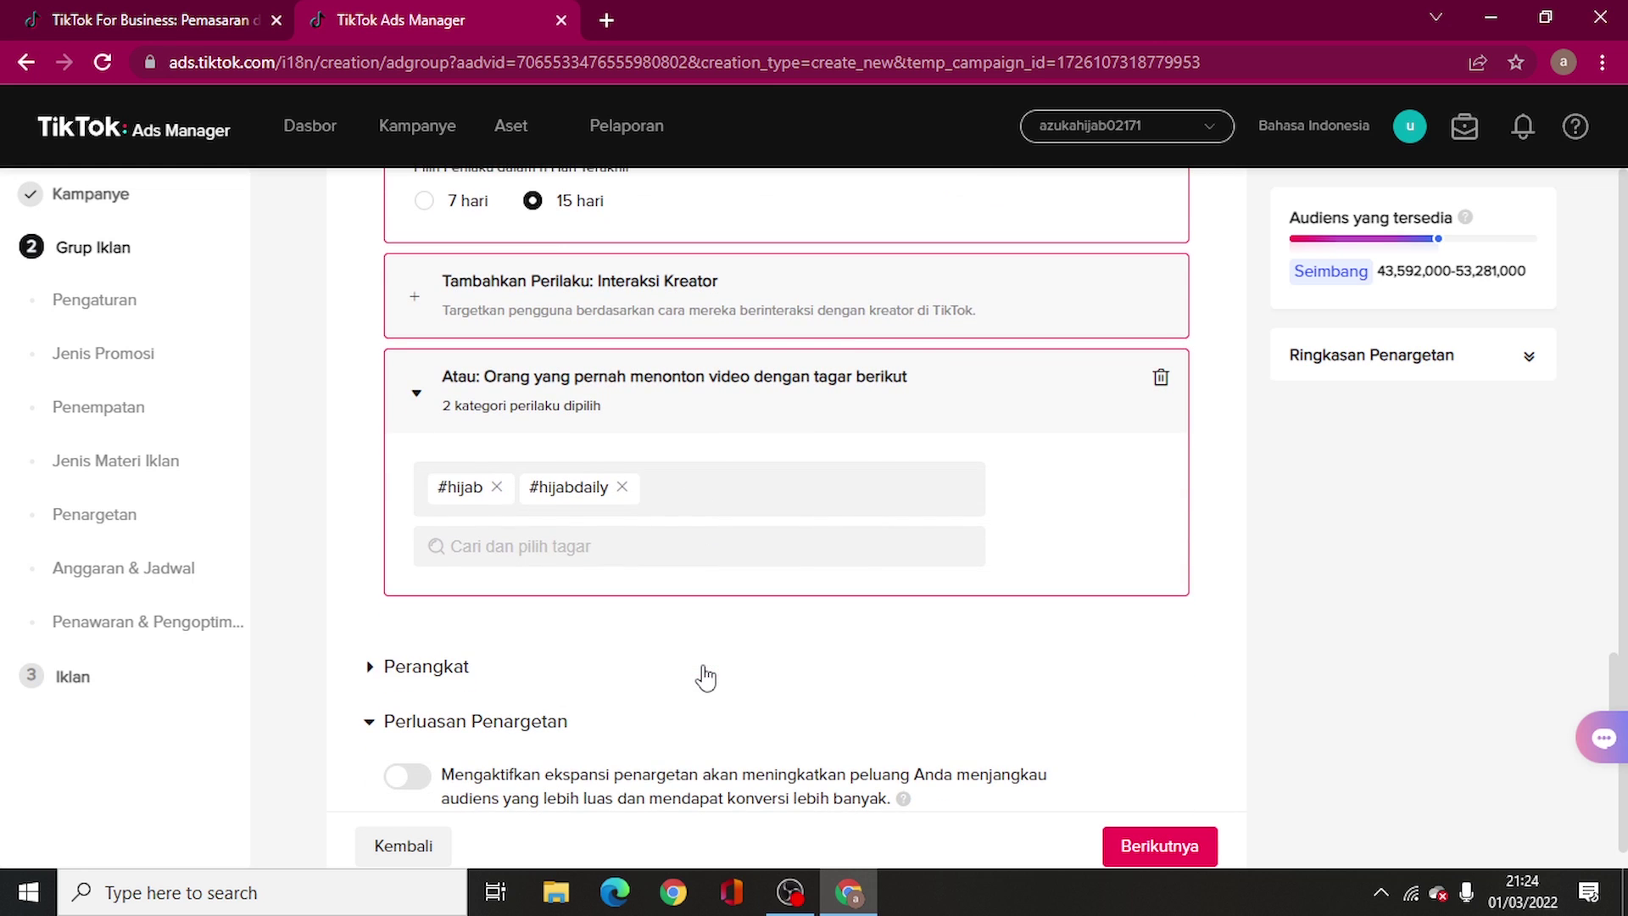
scroll(704, 676, up, 12)
scroll(706, 675, down, 3)
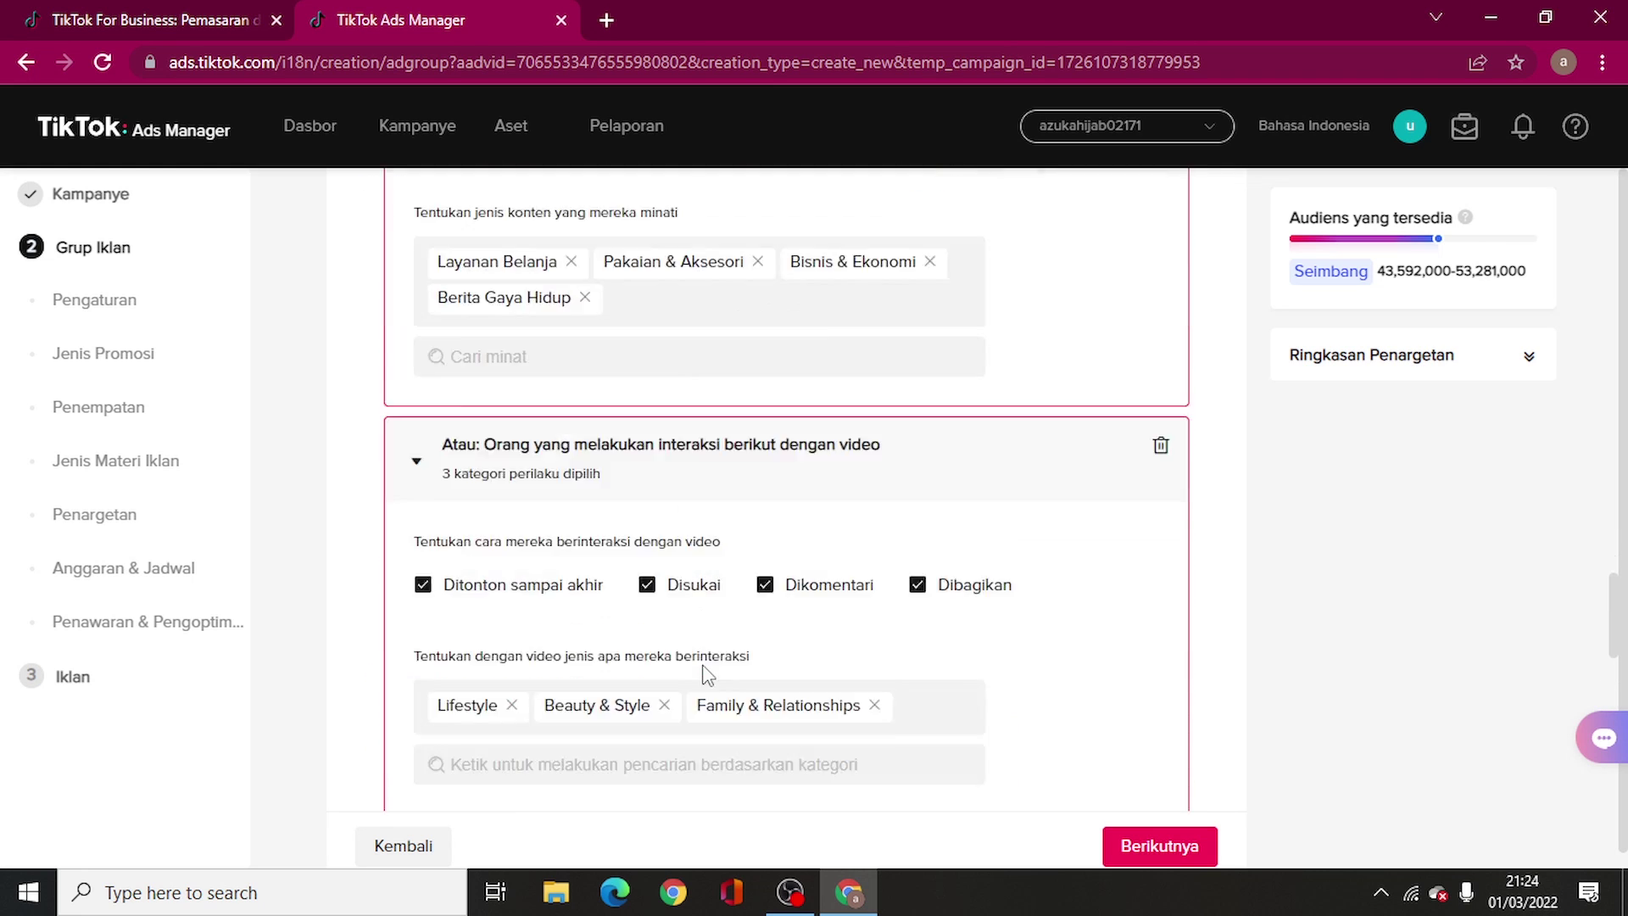
Enable targeting expansion for Gender, Usia and Penargetan Minat & Perilaku
scroll(706, 676, down, 10)
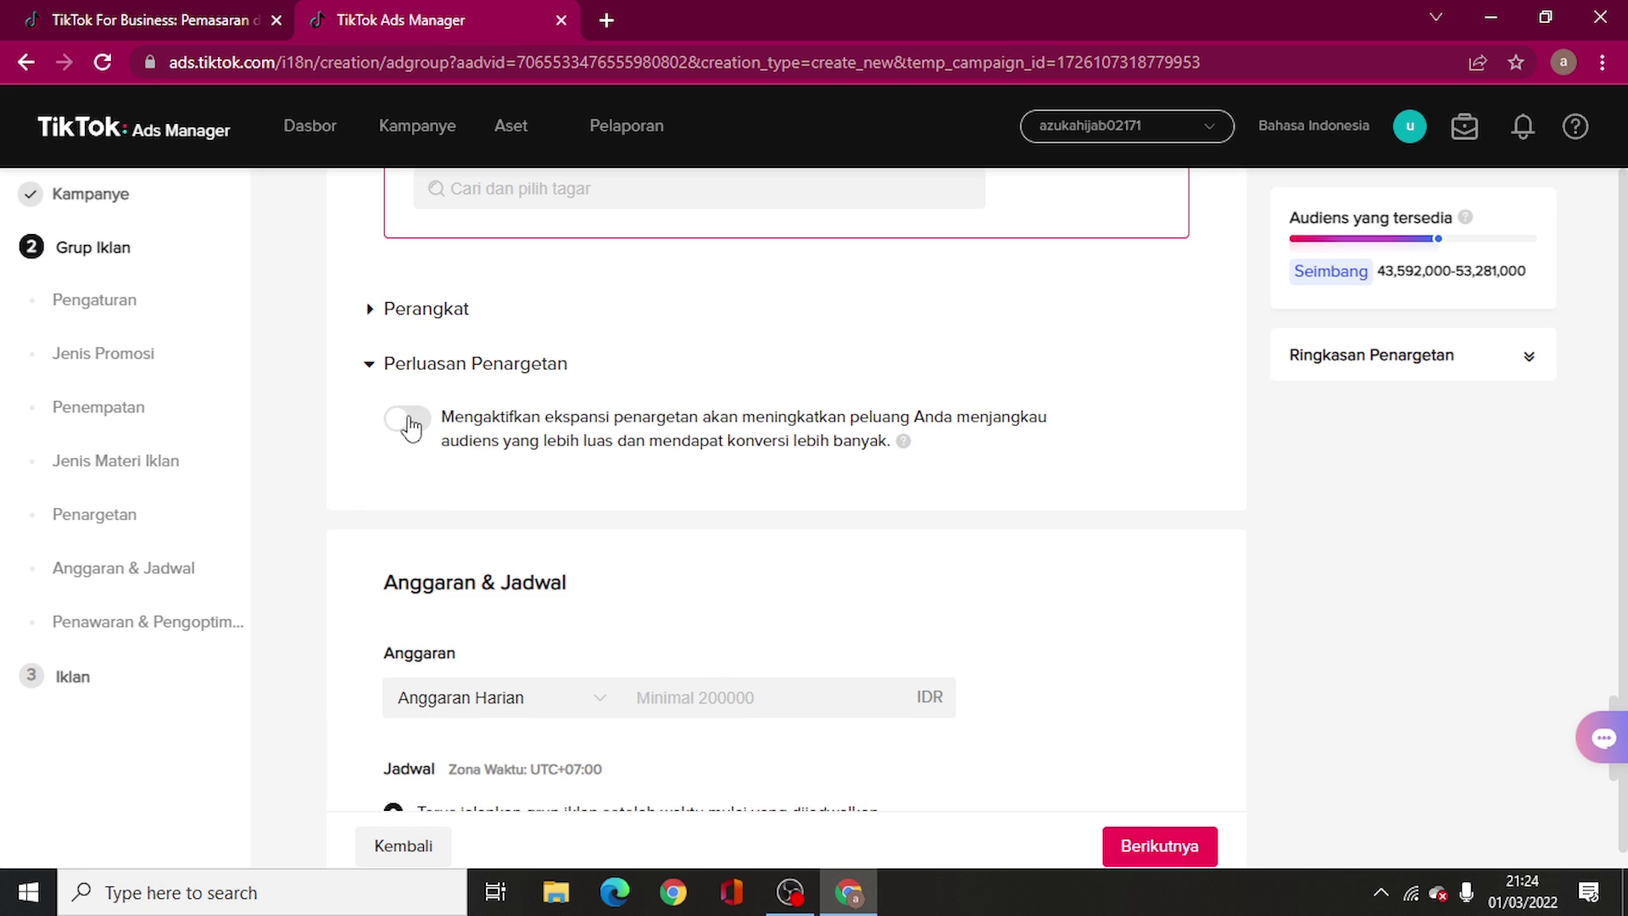
click(407, 417)
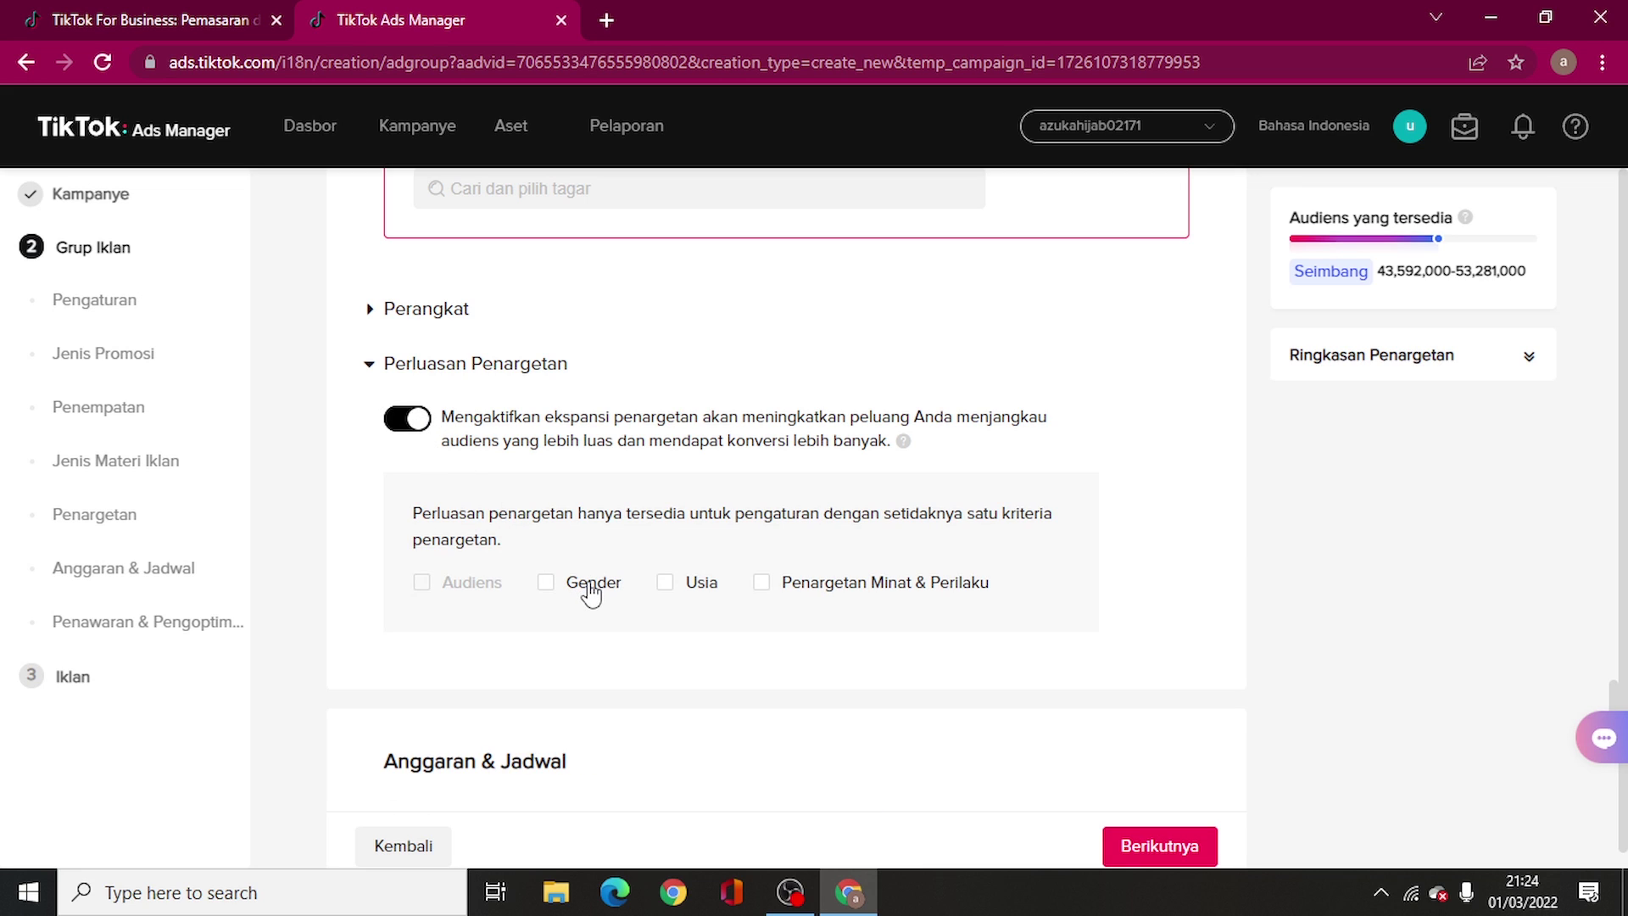
click(590, 585)
click(700, 583)
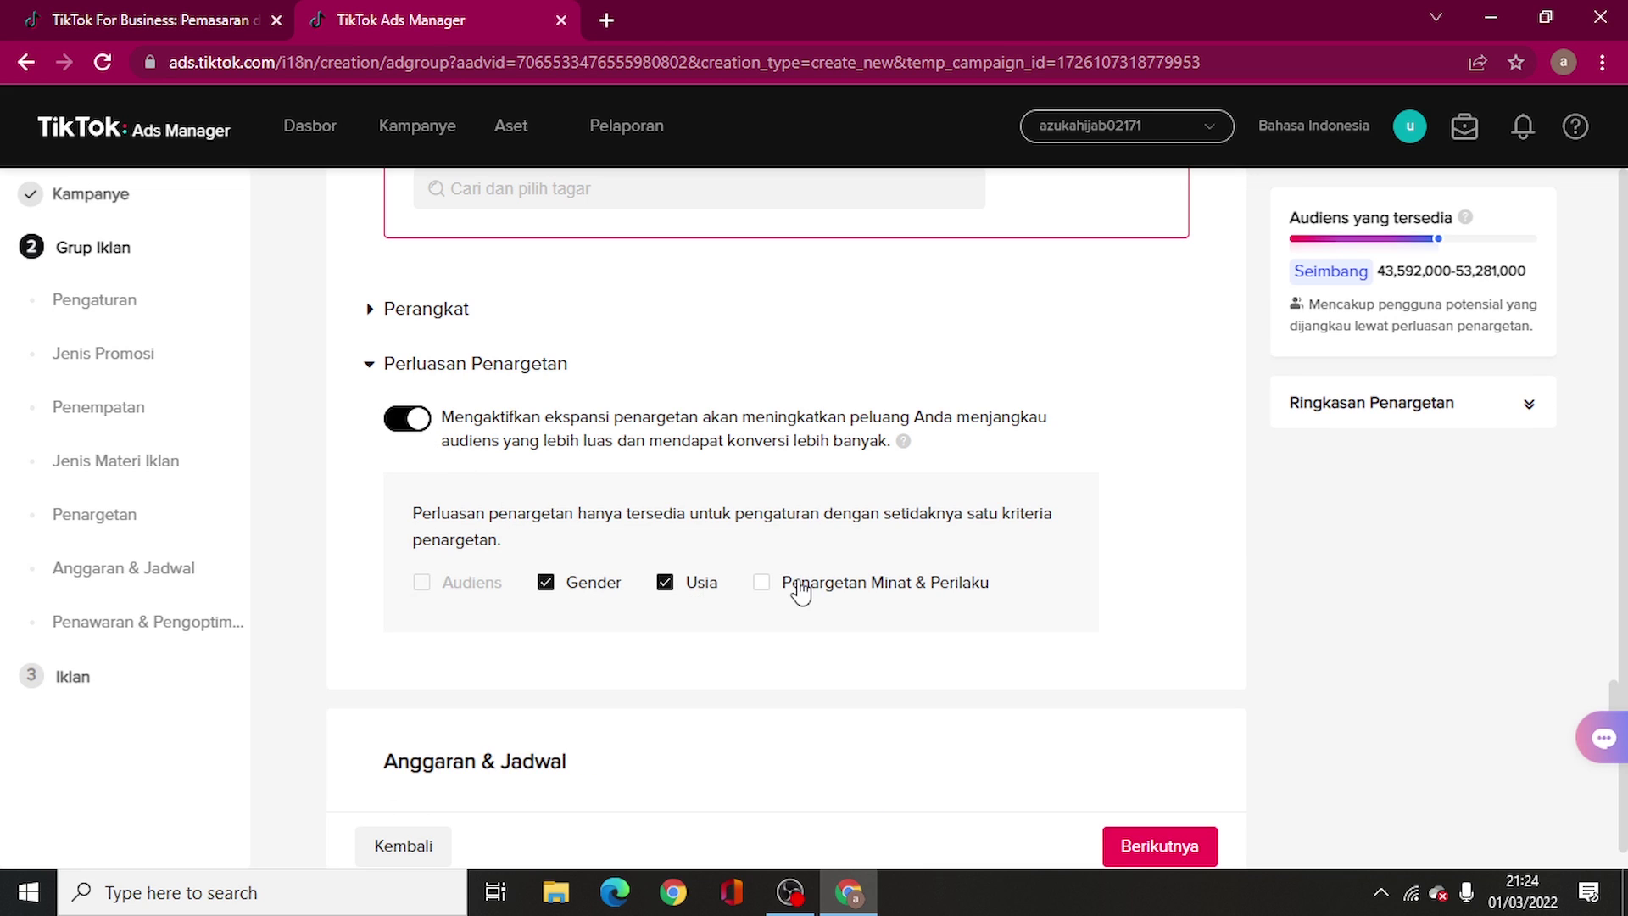
click(796, 585)
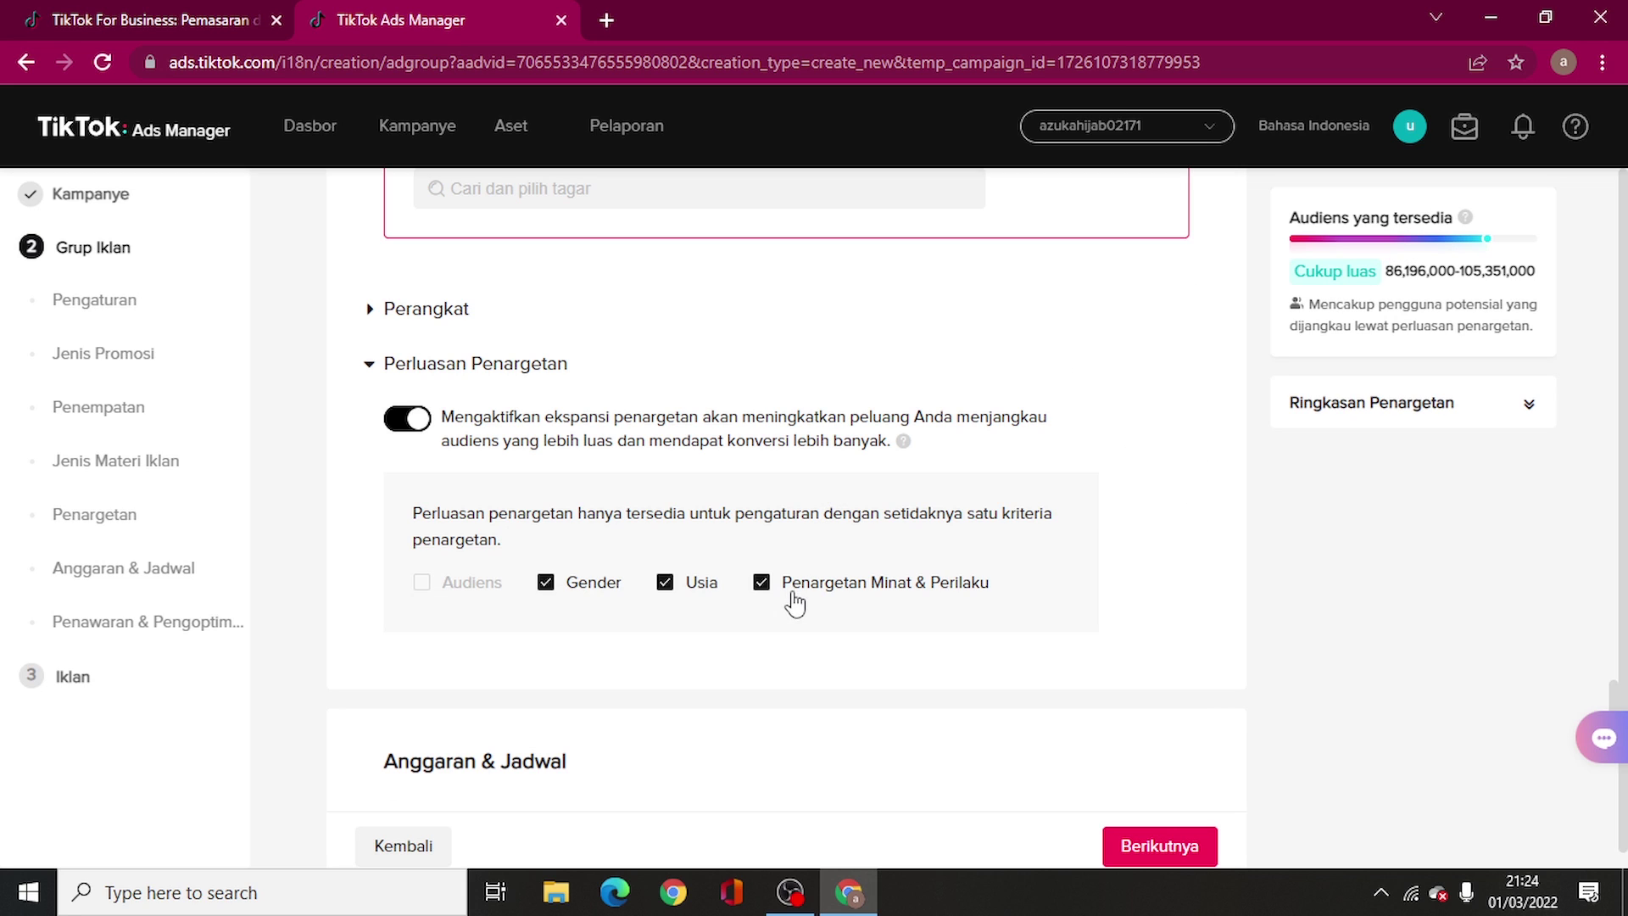
Clear all three expansion criteria to compare the available audience estimate, and select Gender, Usia and Penargetan Minat & Perilaku again
click(795, 595)
click(688, 593)
click(604, 591)
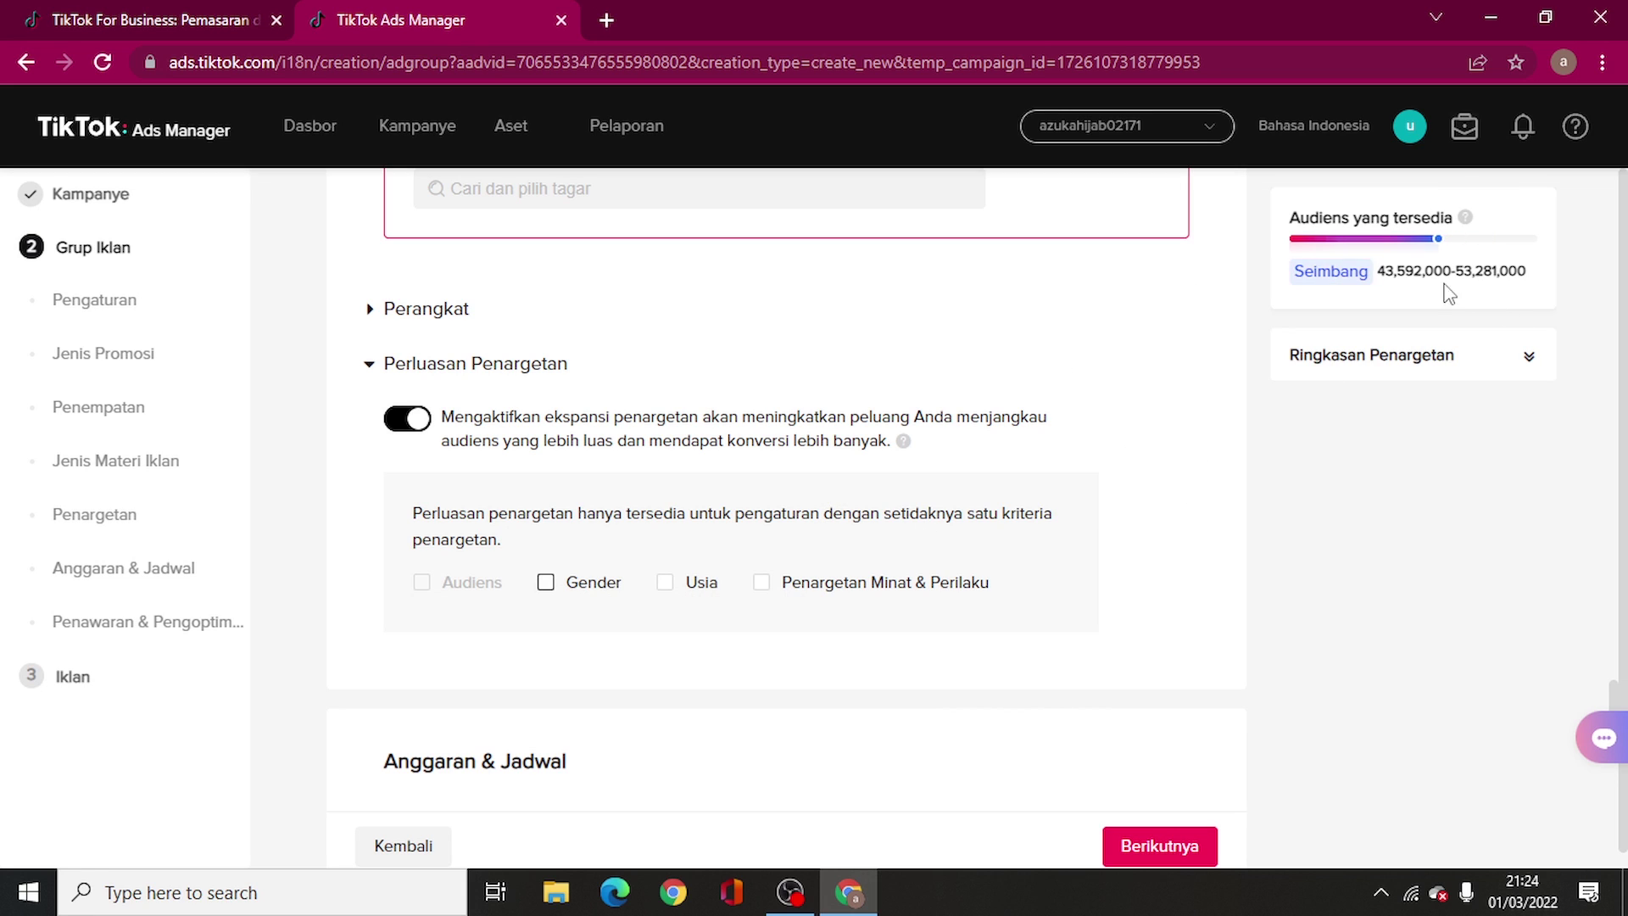
drag(1301, 277, 1348, 271)
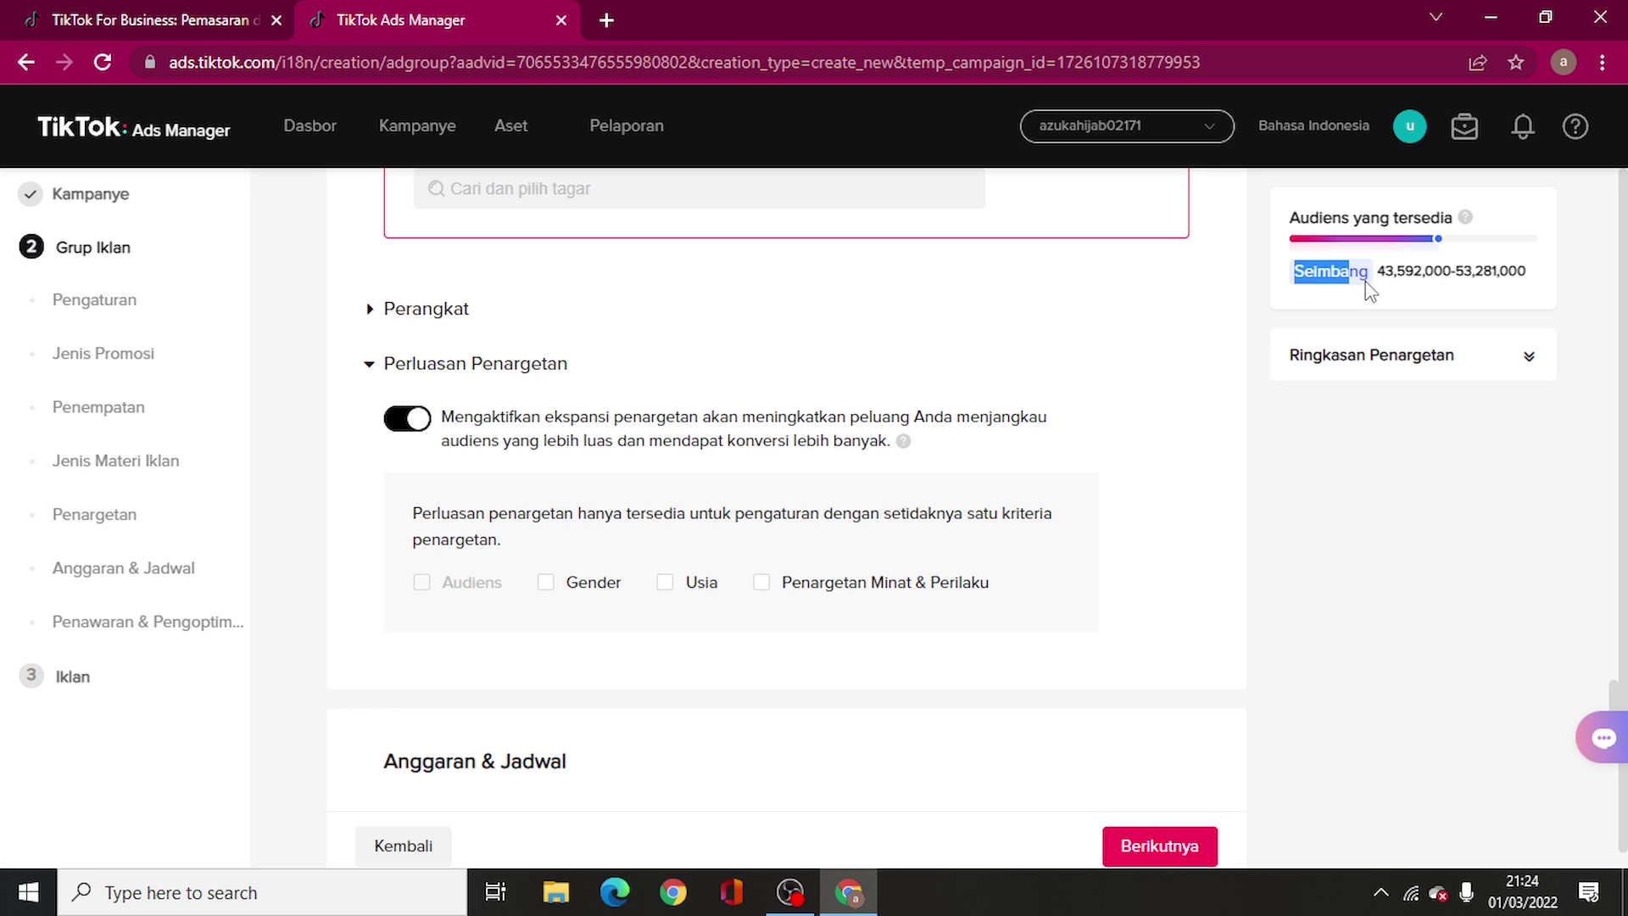
click(784, 596)
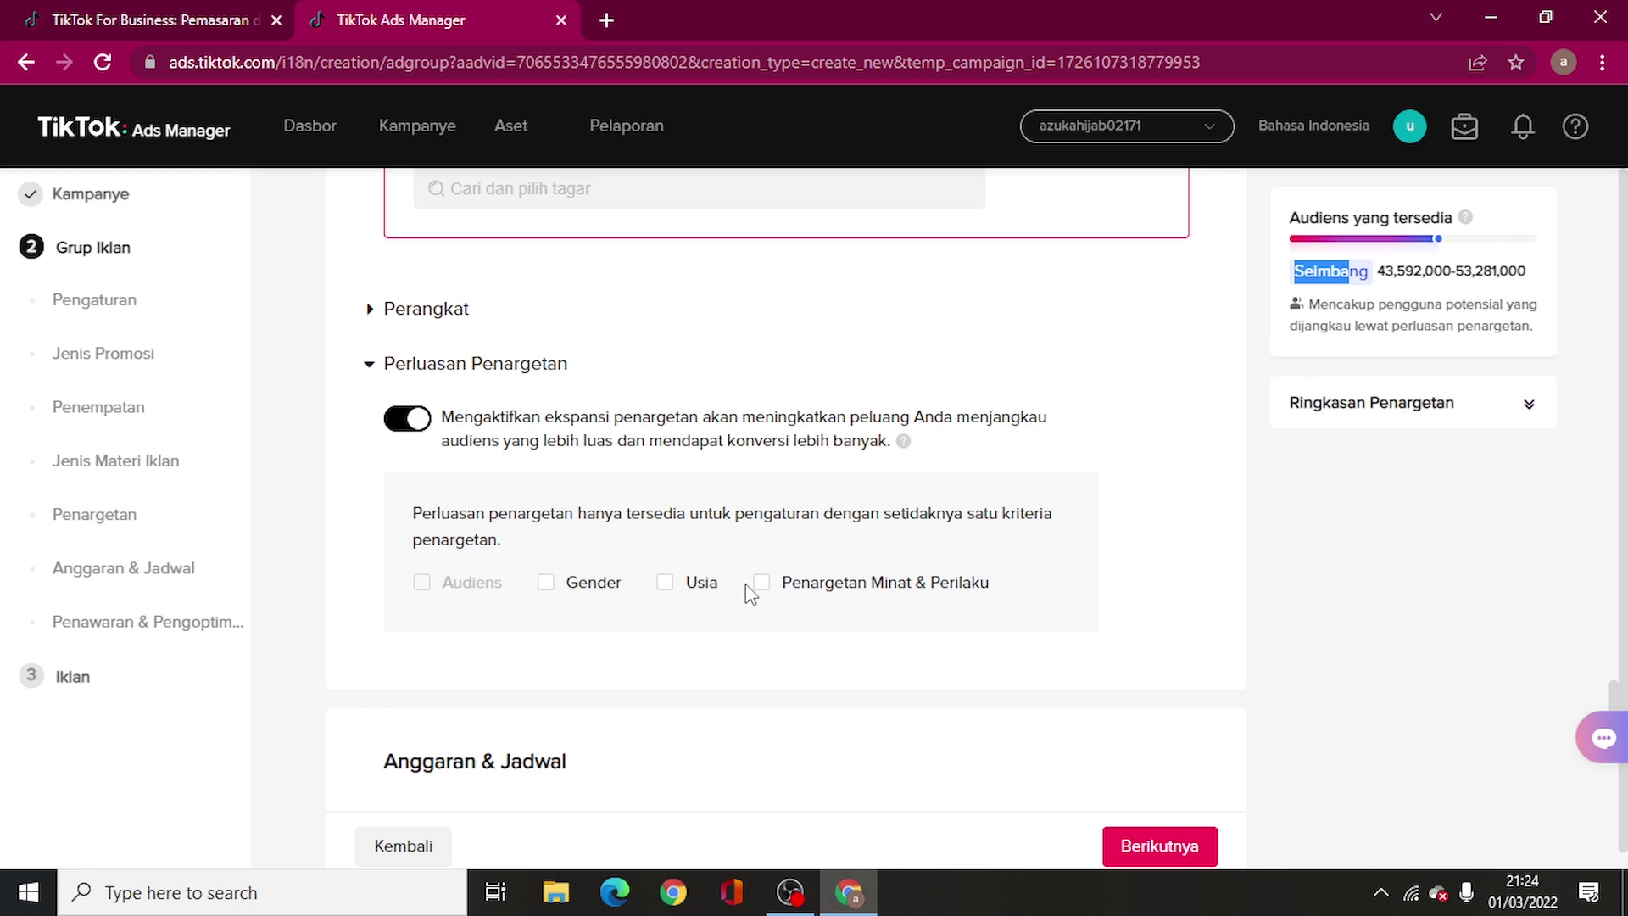
click(661, 586)
click(598, 592)
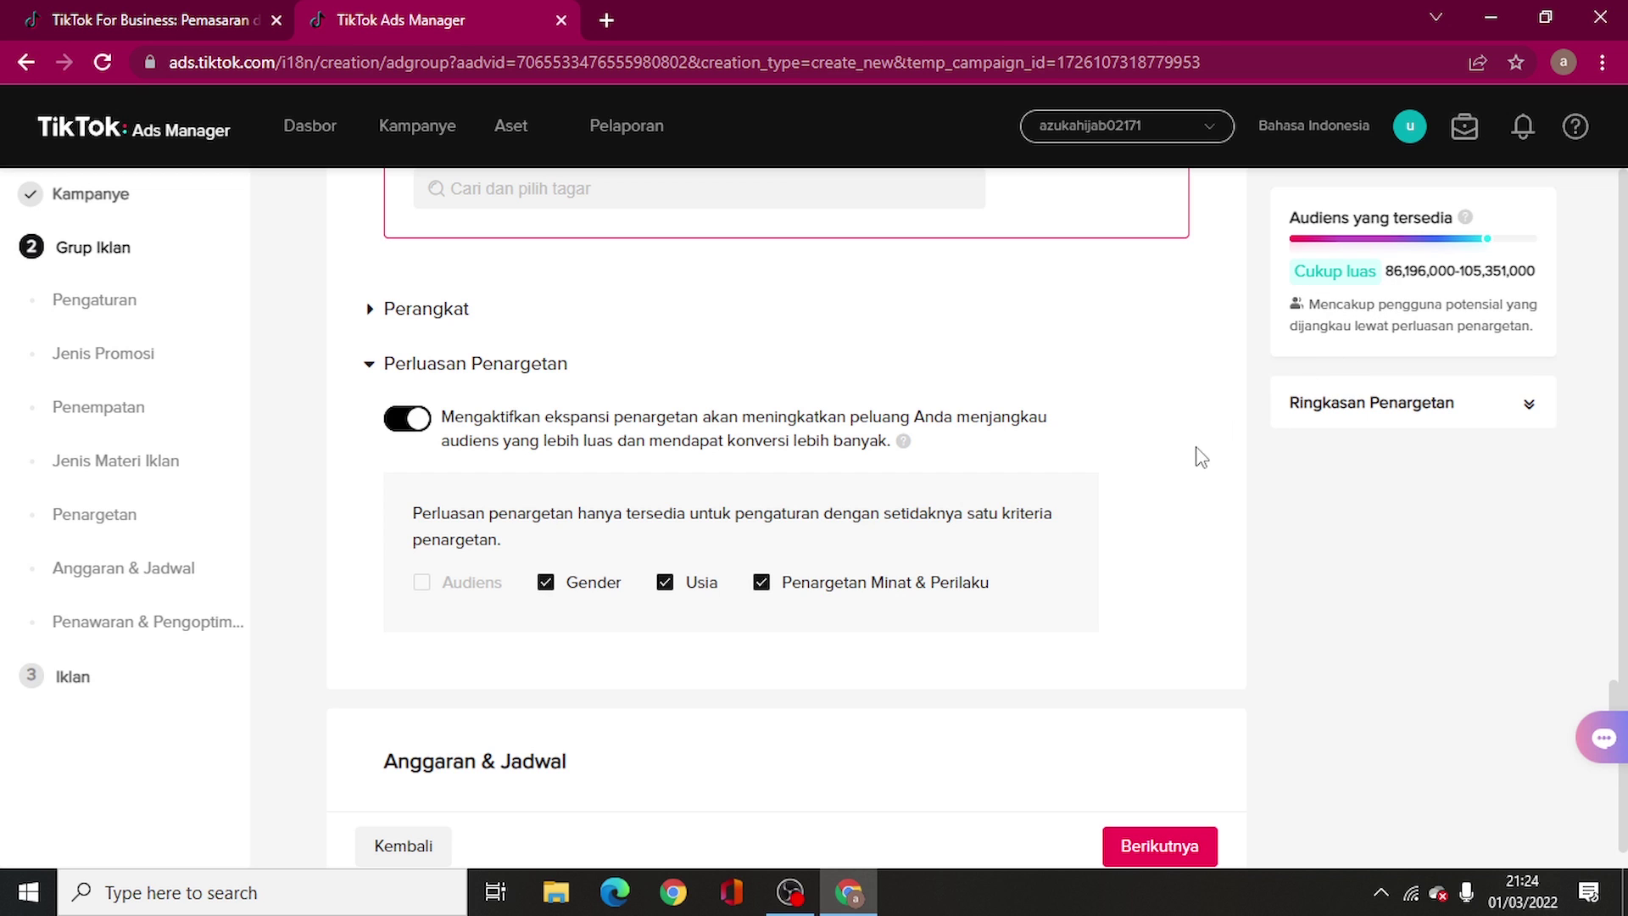
scroll(1121, 490, down, 2)
scroll(1152, 499, up, 3)
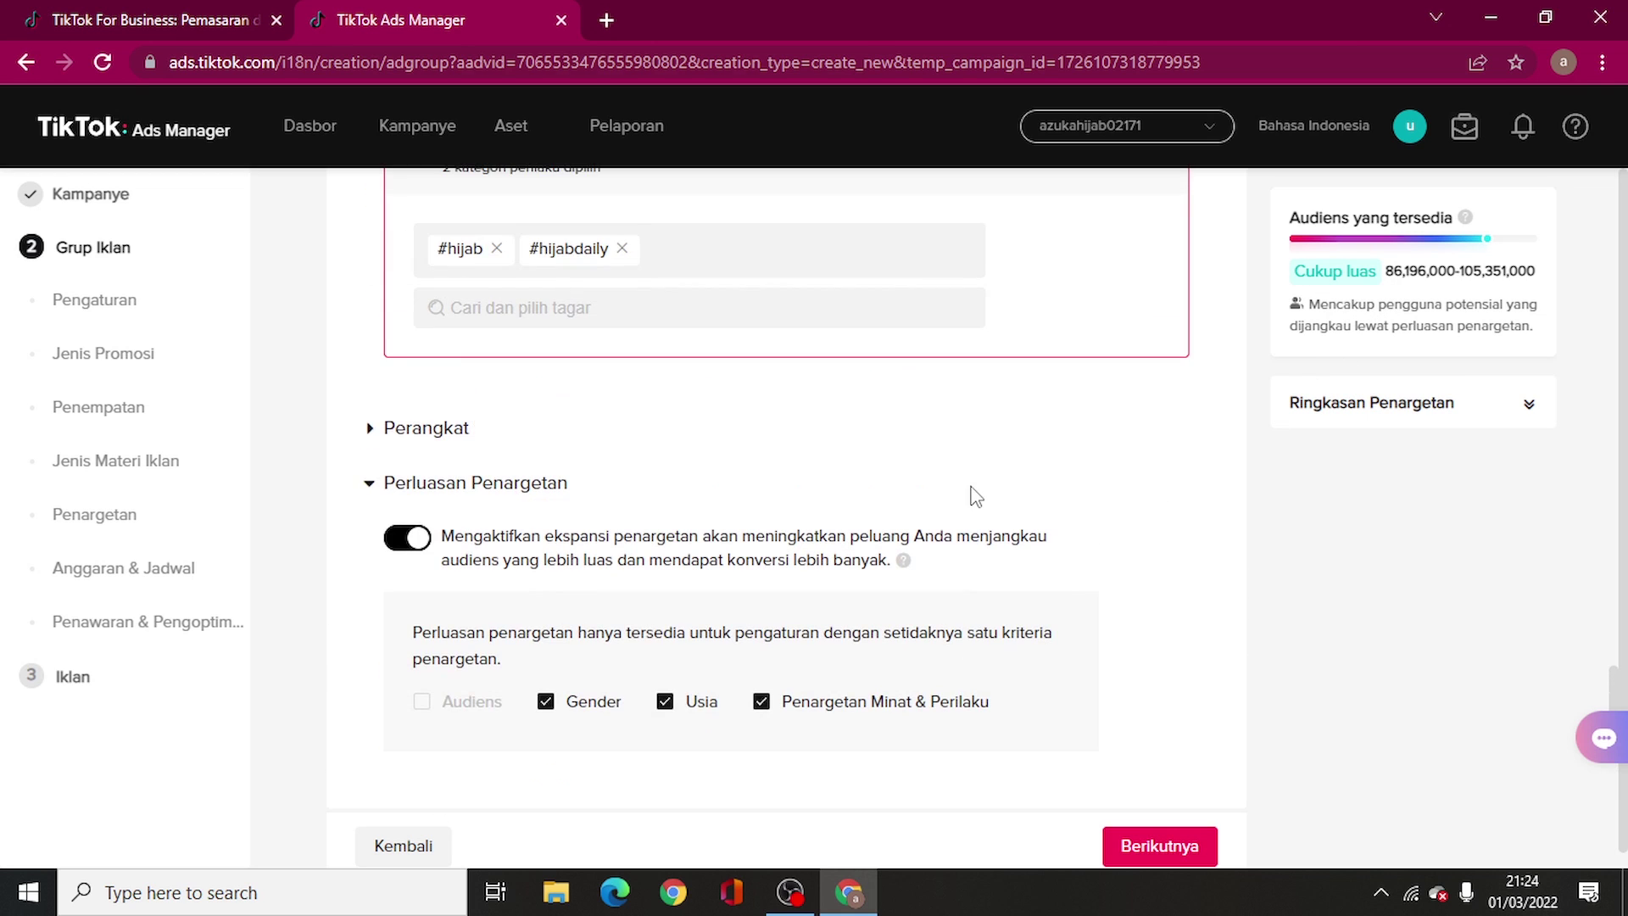
Set the ad group's daily budget to 200000 IDR under Anggaran & Jadwal
scroll(966, 494, down, 6)
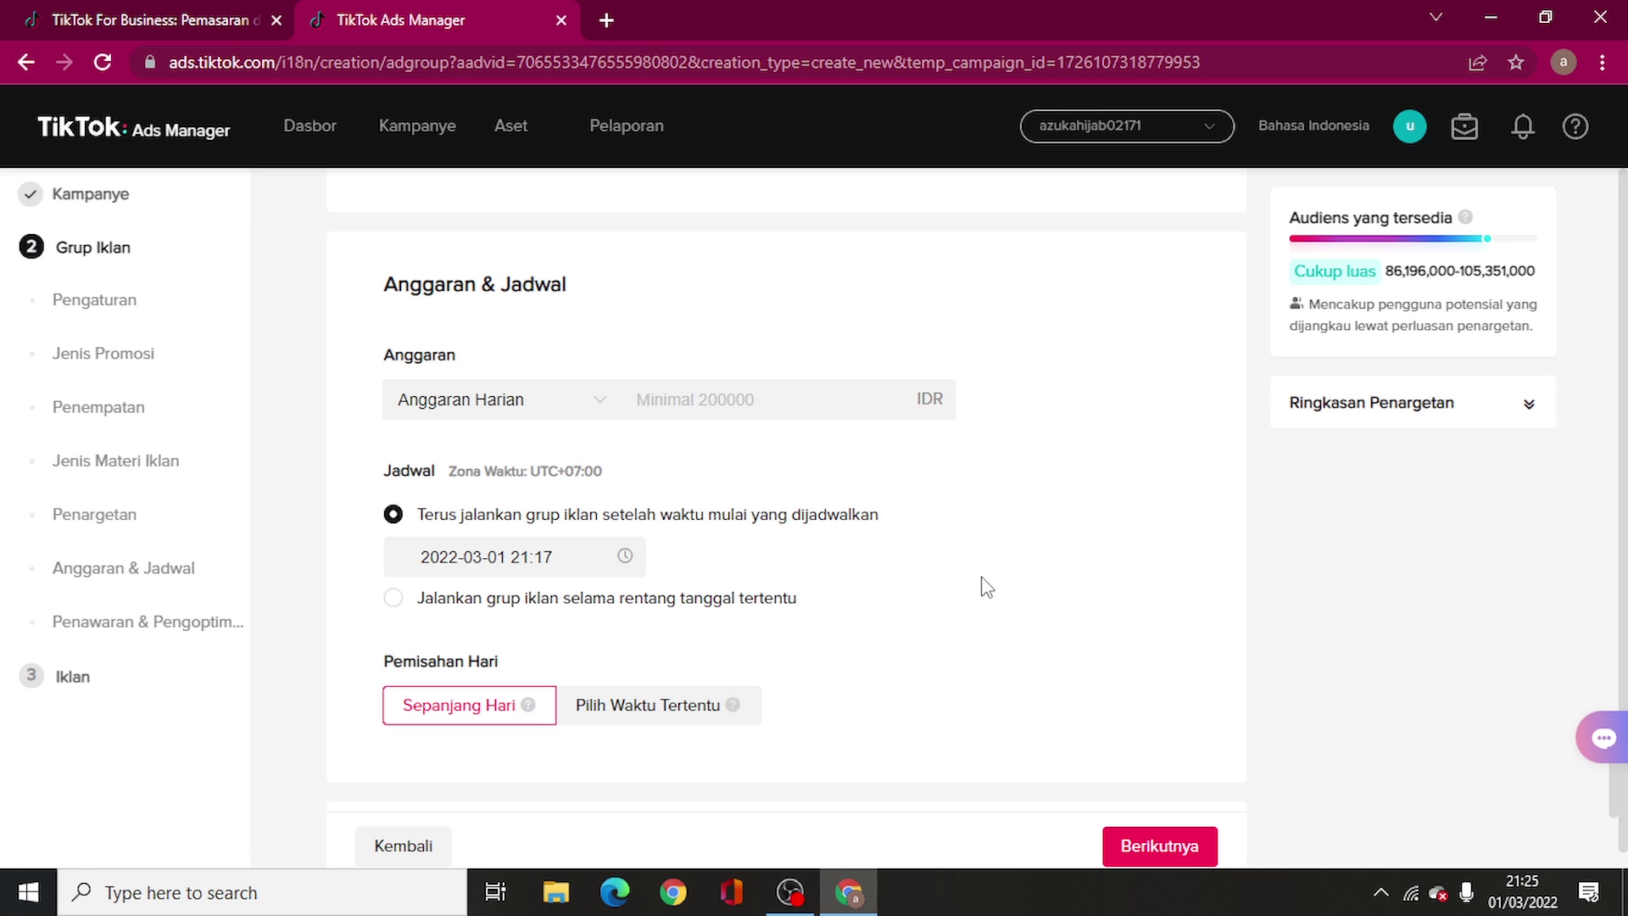
scroll(992, 441, up, 10)
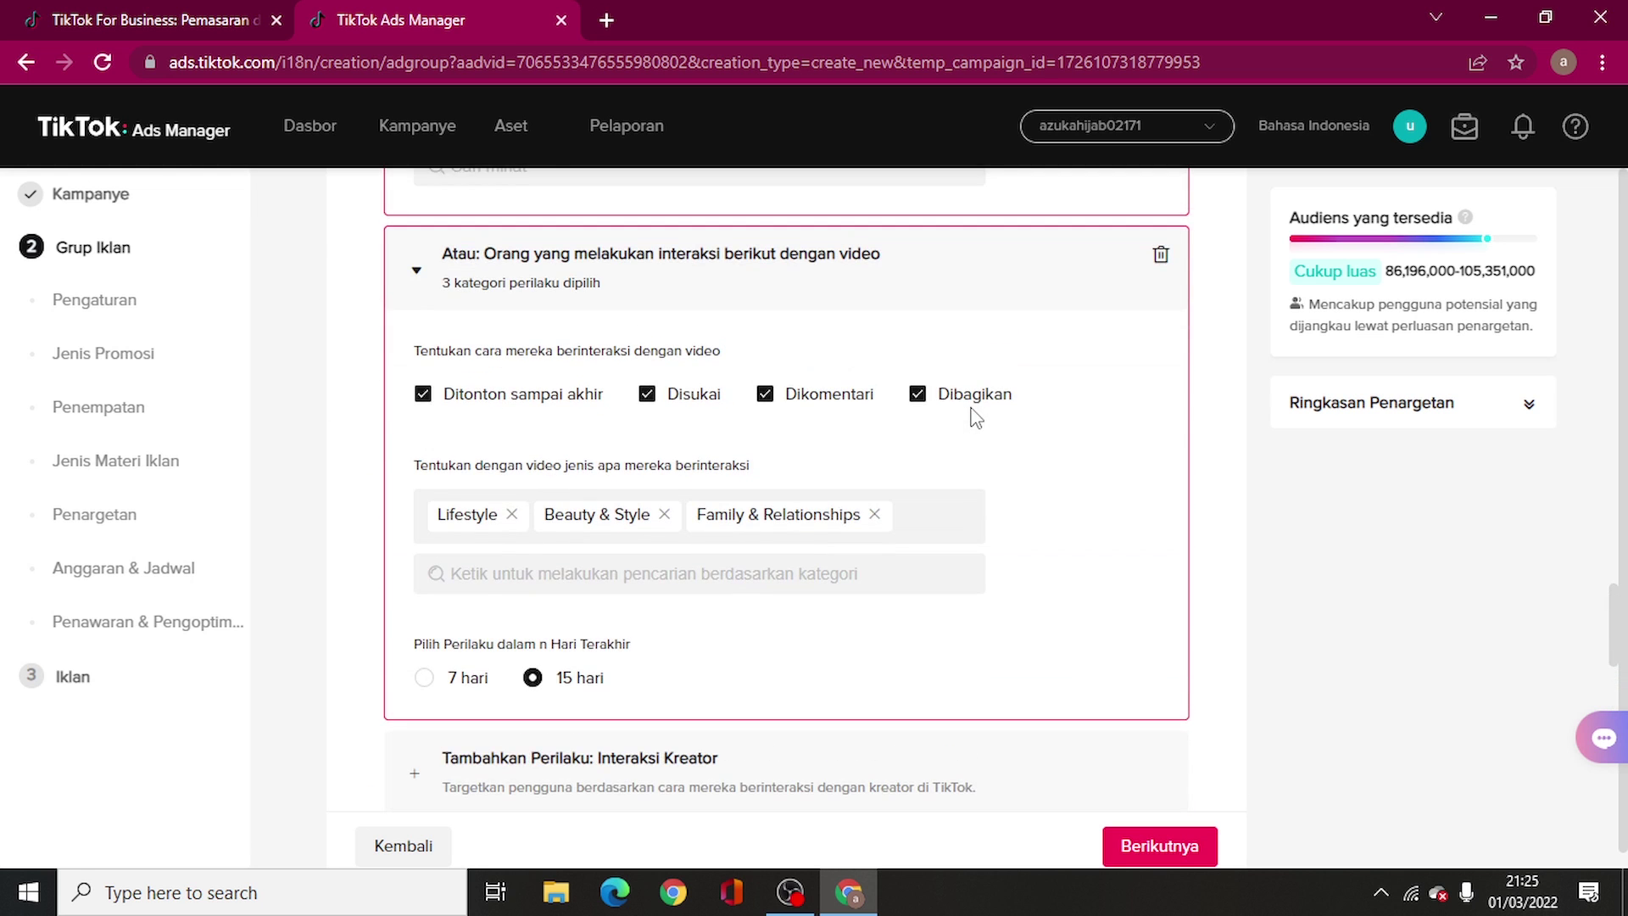
scroll(974, 416, up, 8)
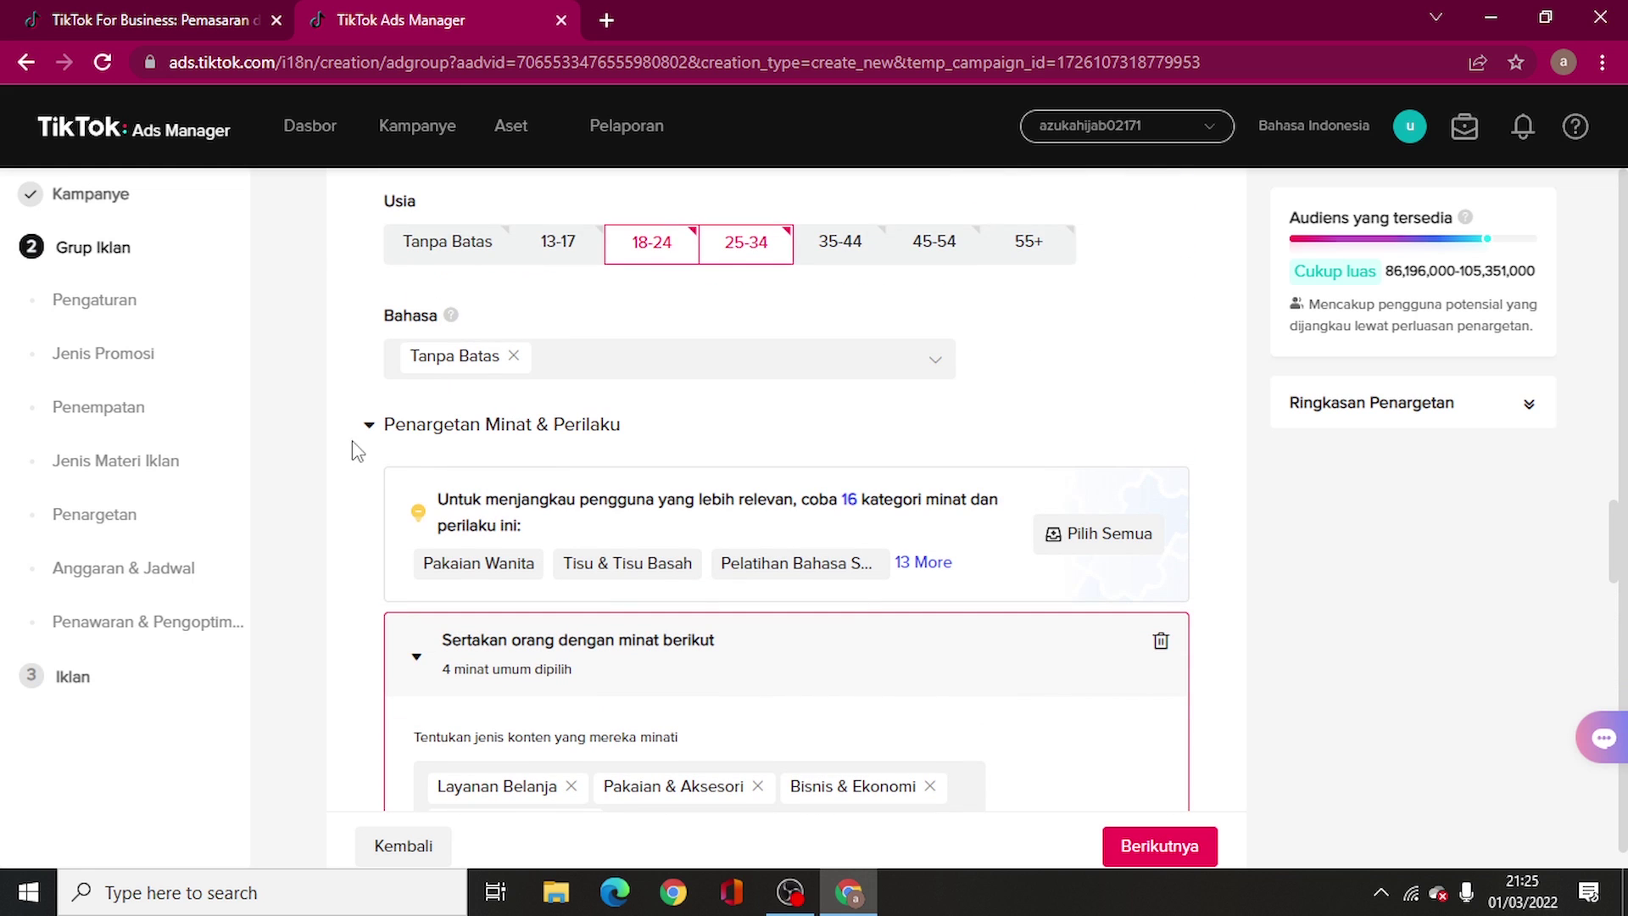
scroll(807, 456, down, 20)
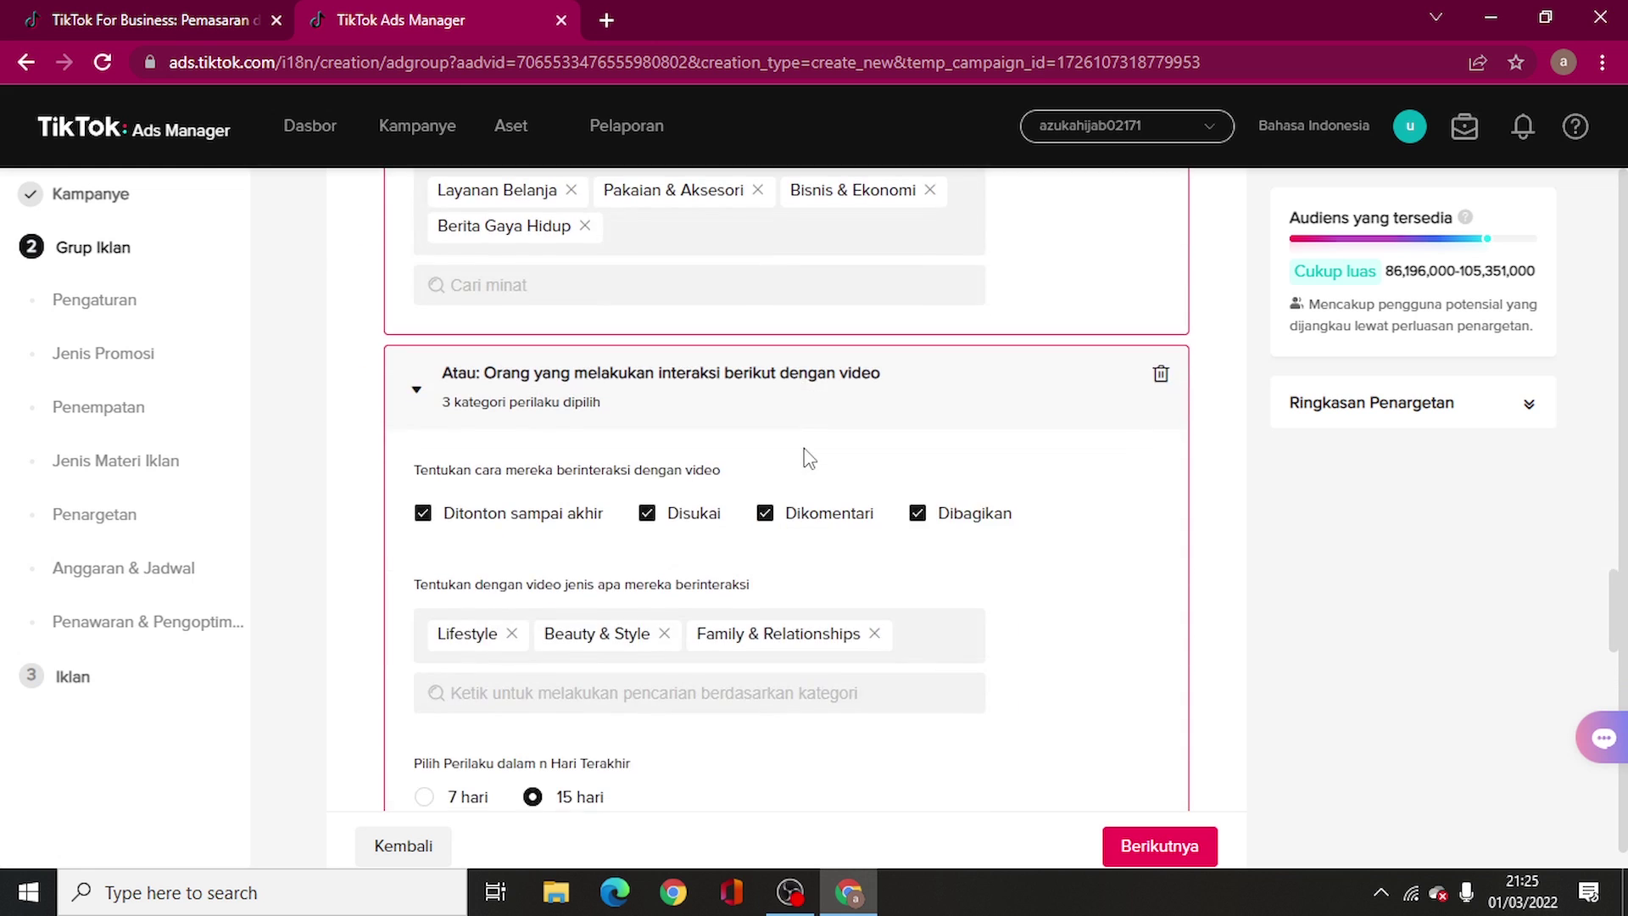
scroll(786, 532, down, 3)
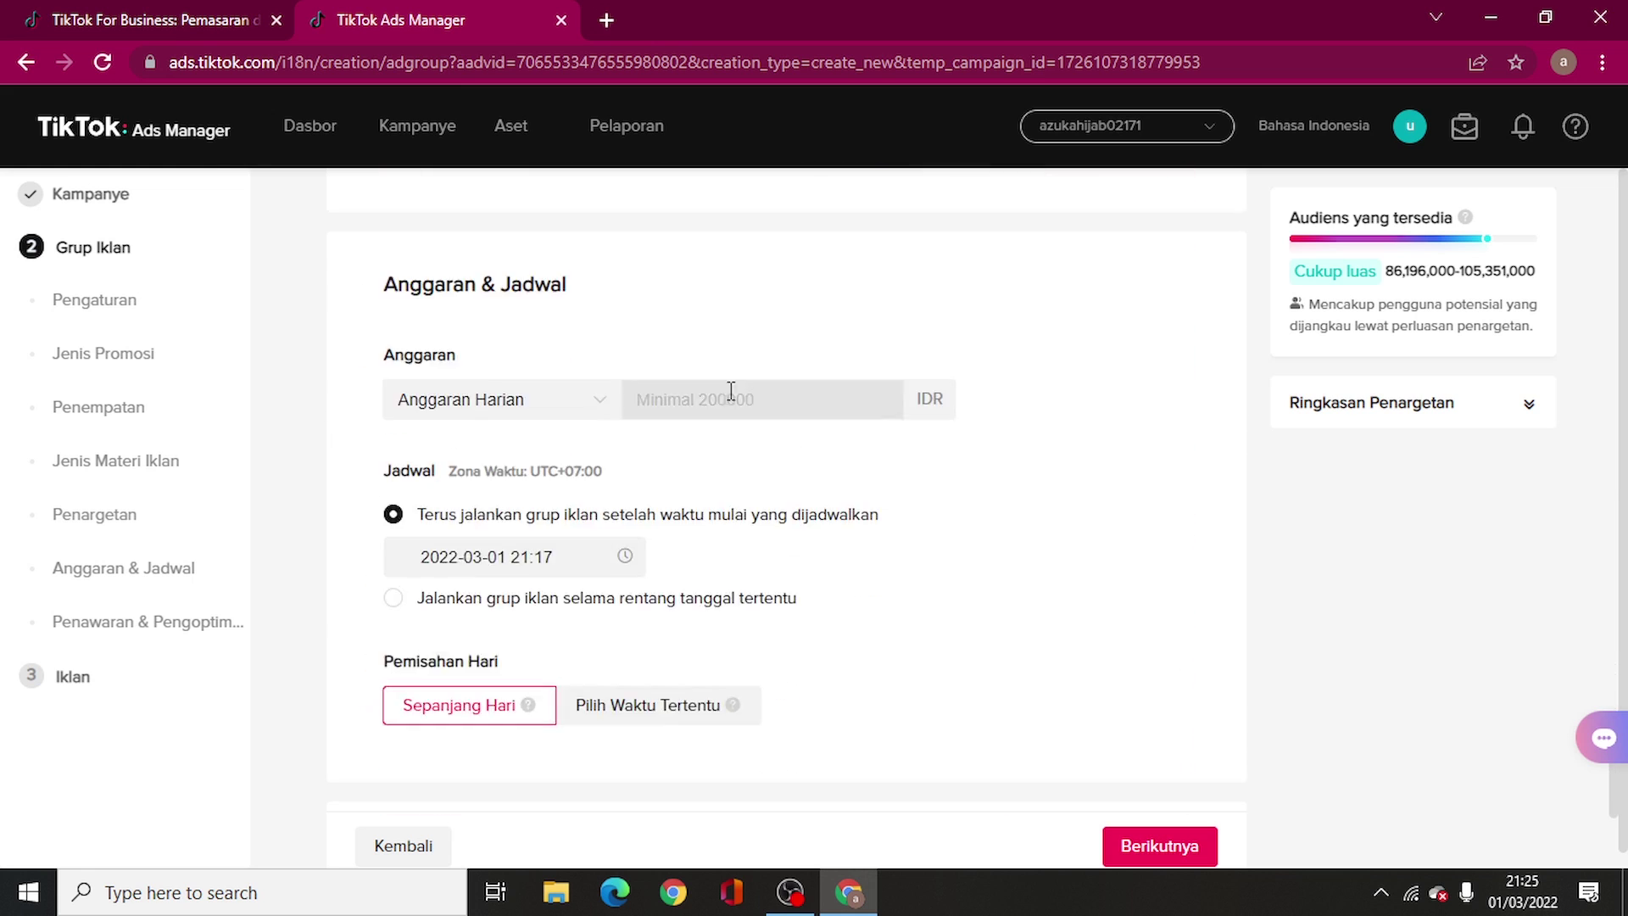
click(730, 392)
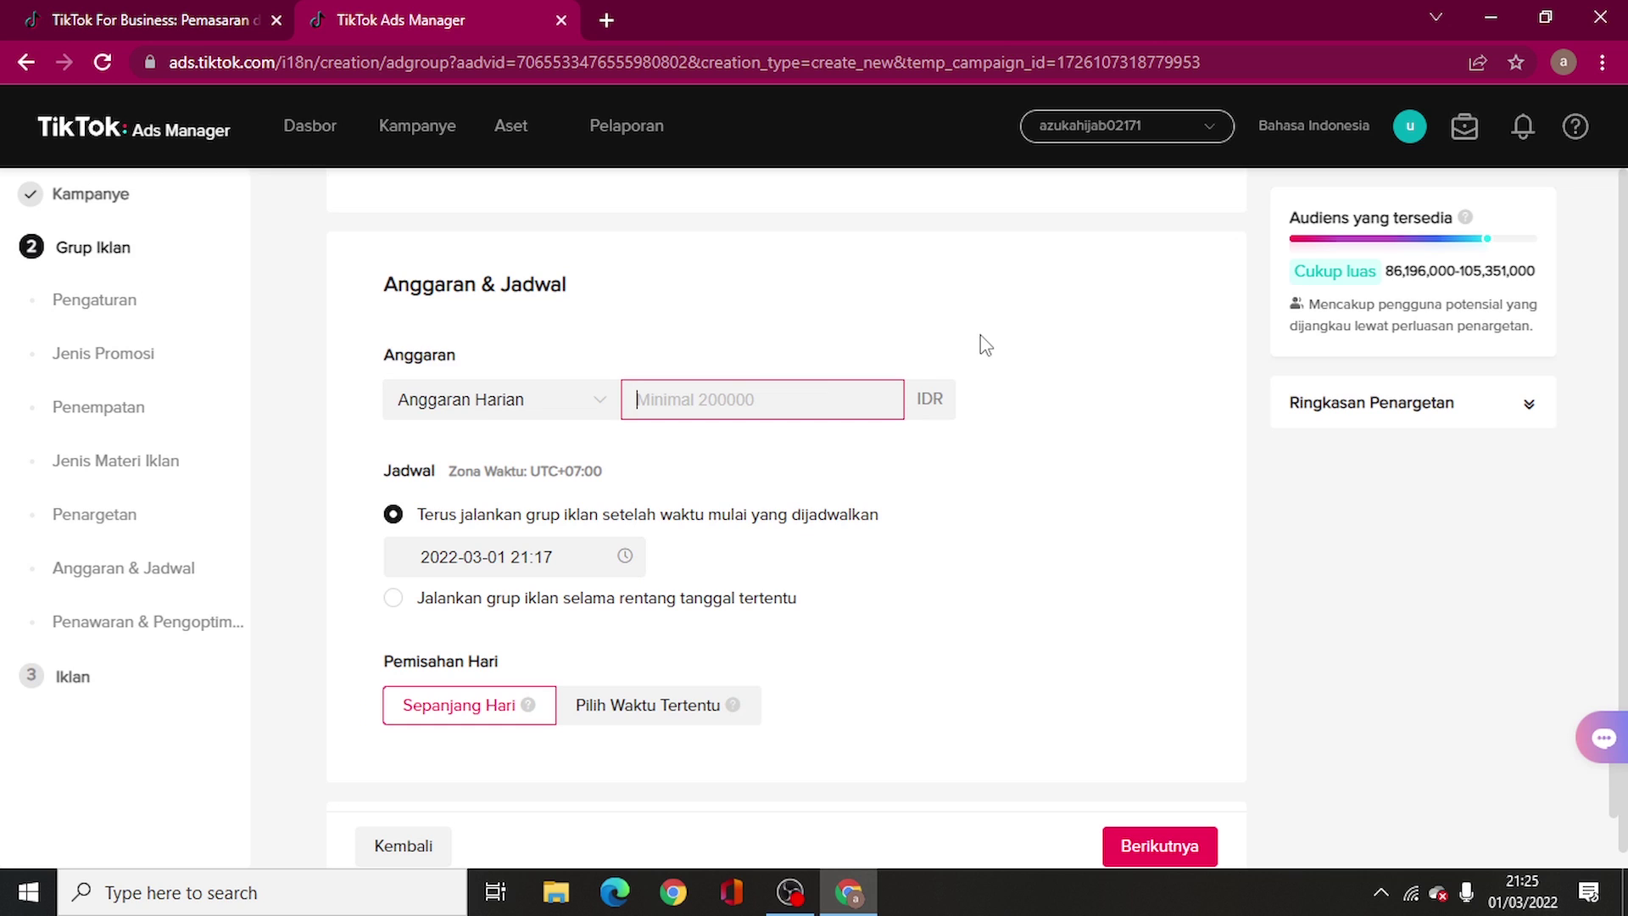
text(20)
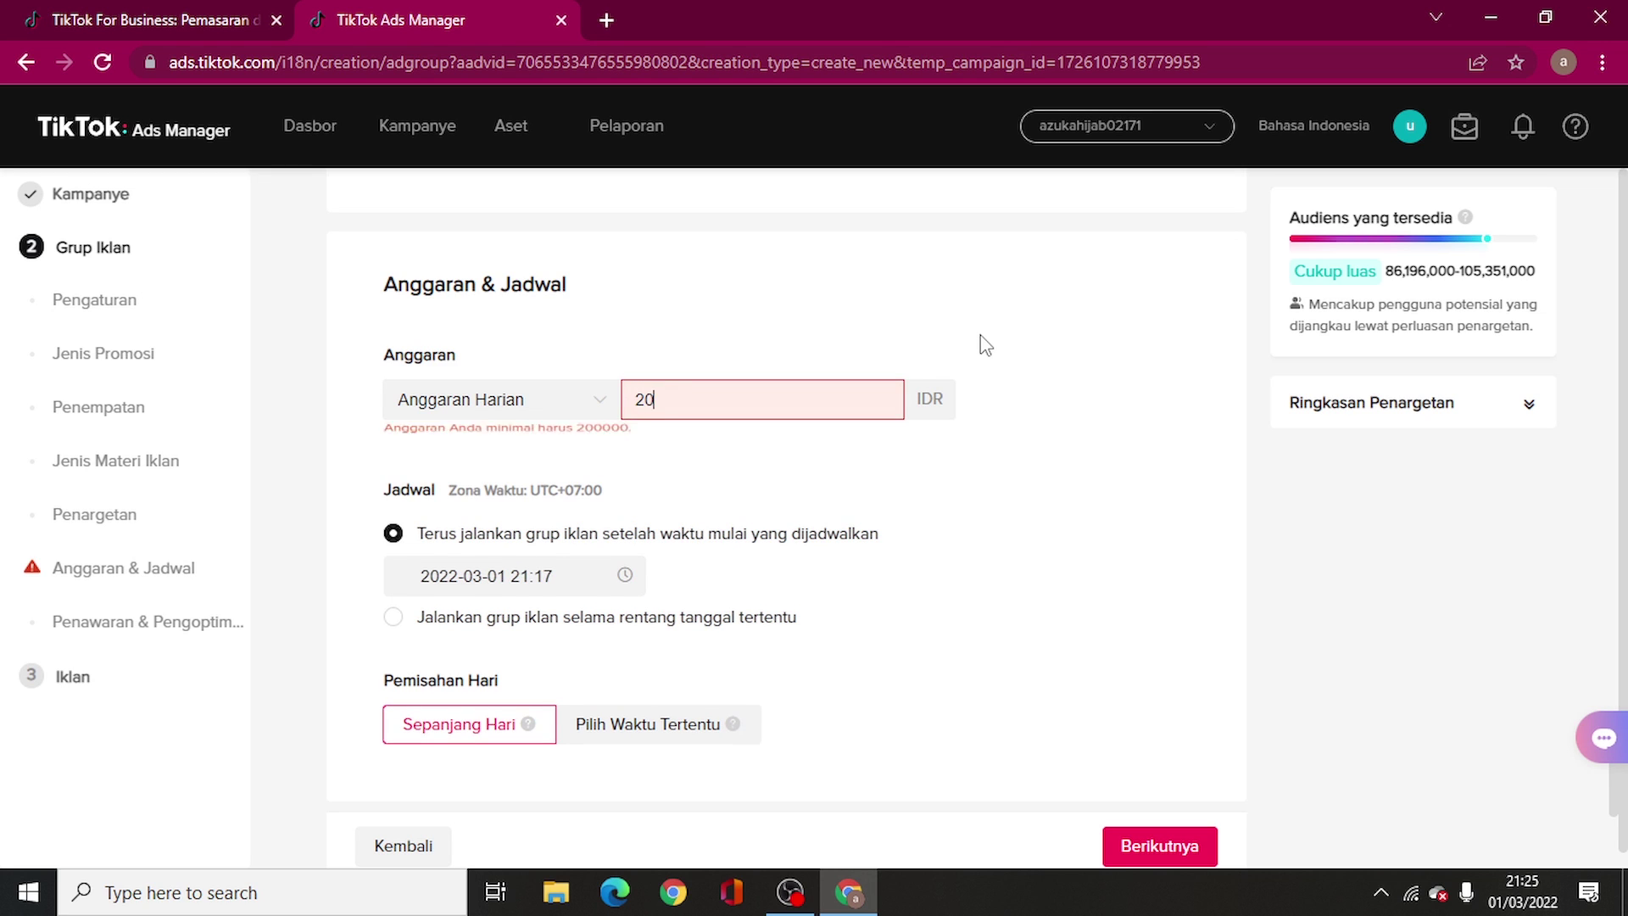
text(0000)
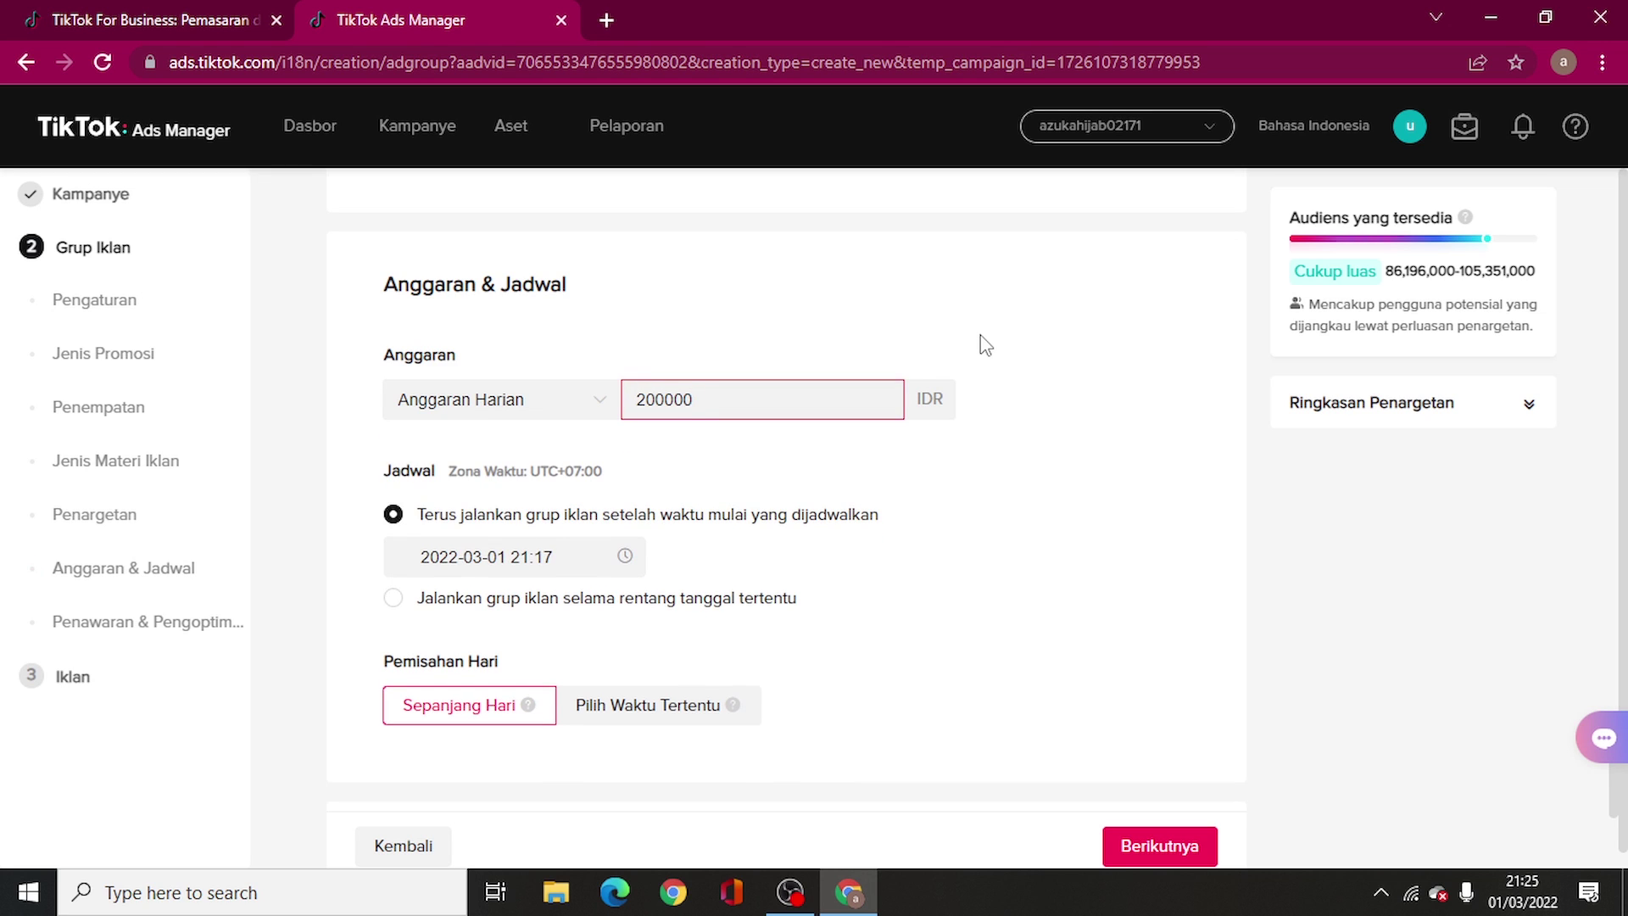
Try daily budgets of 1000000 and 100000 IDR, and return the amount to 200000 IDR
key(BackSpace)
key(BackSpace)
key(BackSpace)
key(BackSpace)
key(BackSpace)
key(BackSpace)
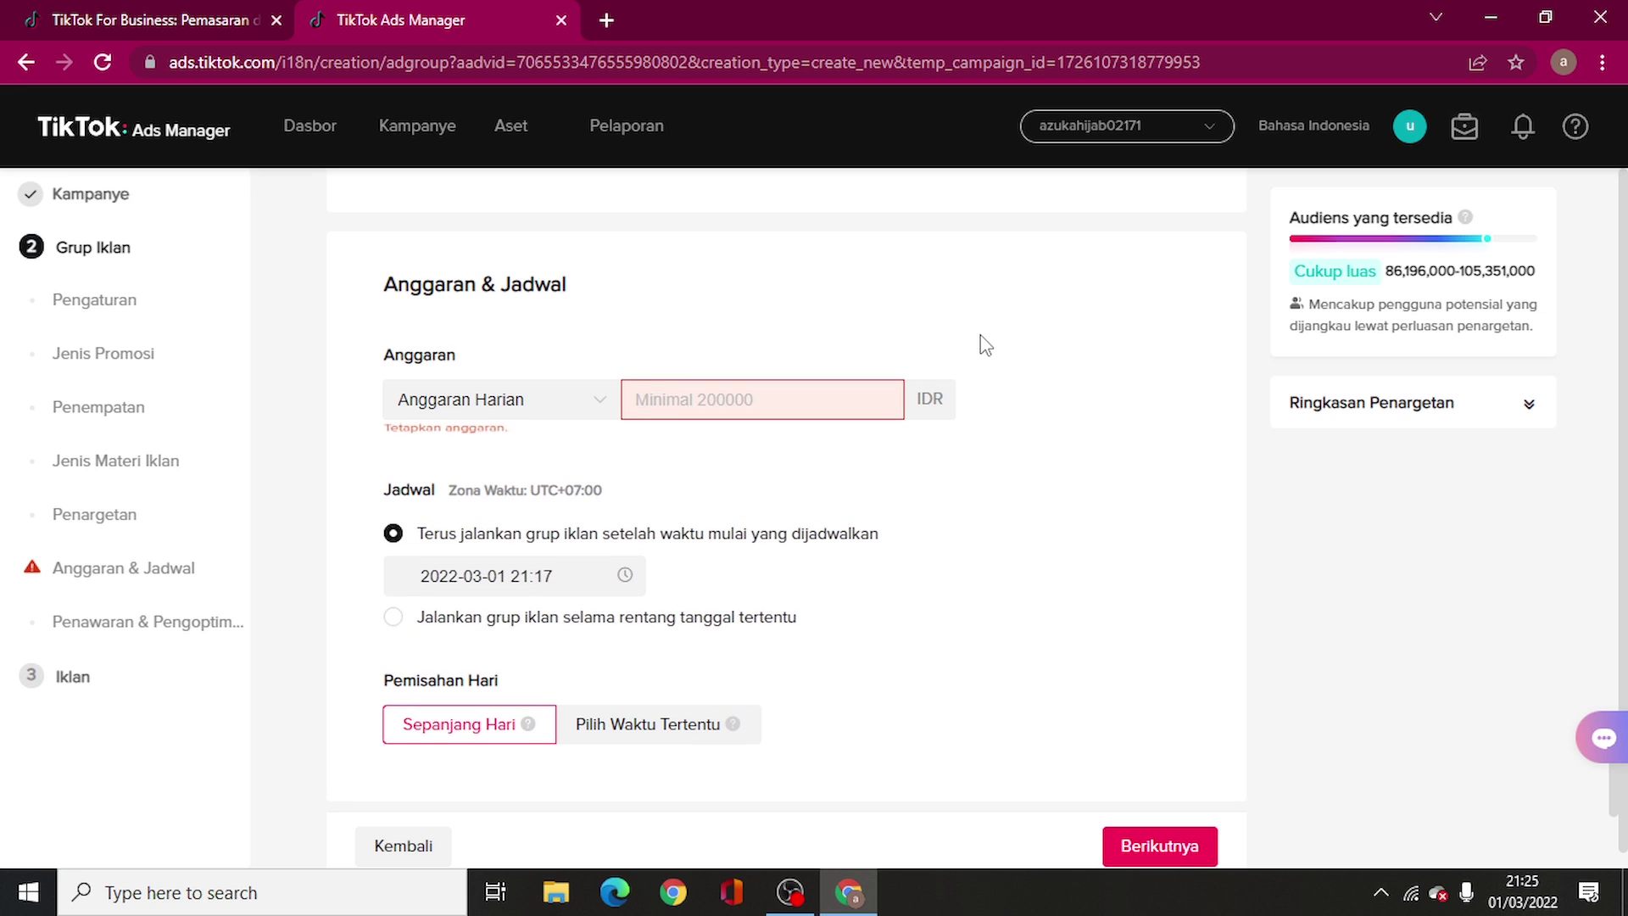
text(1000000)
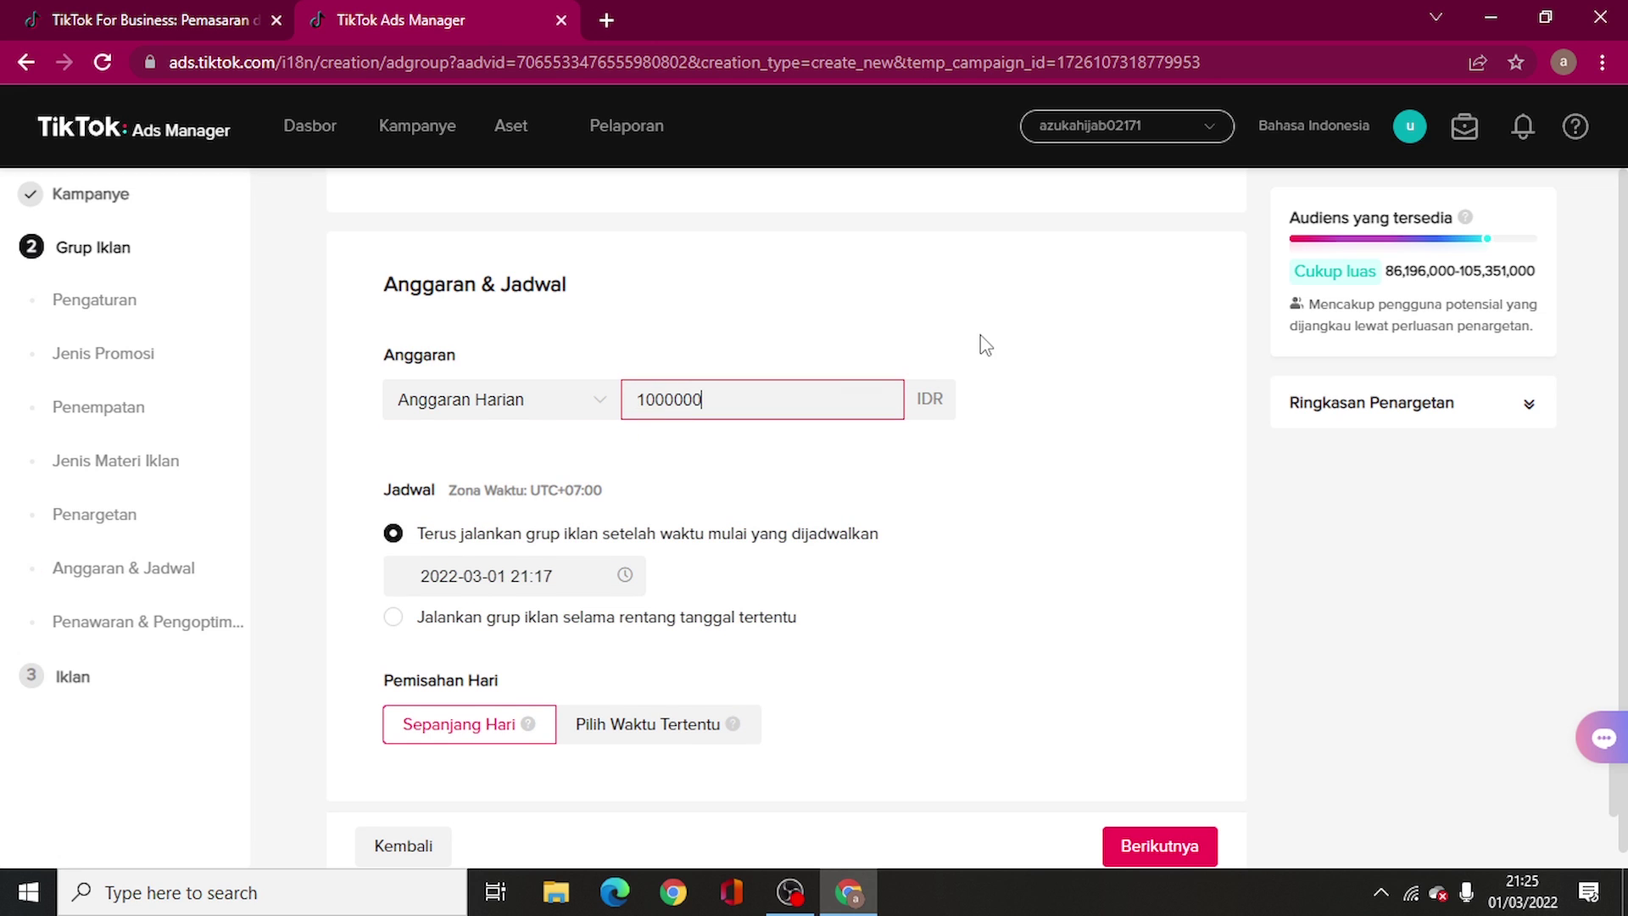
key(BackSpace)
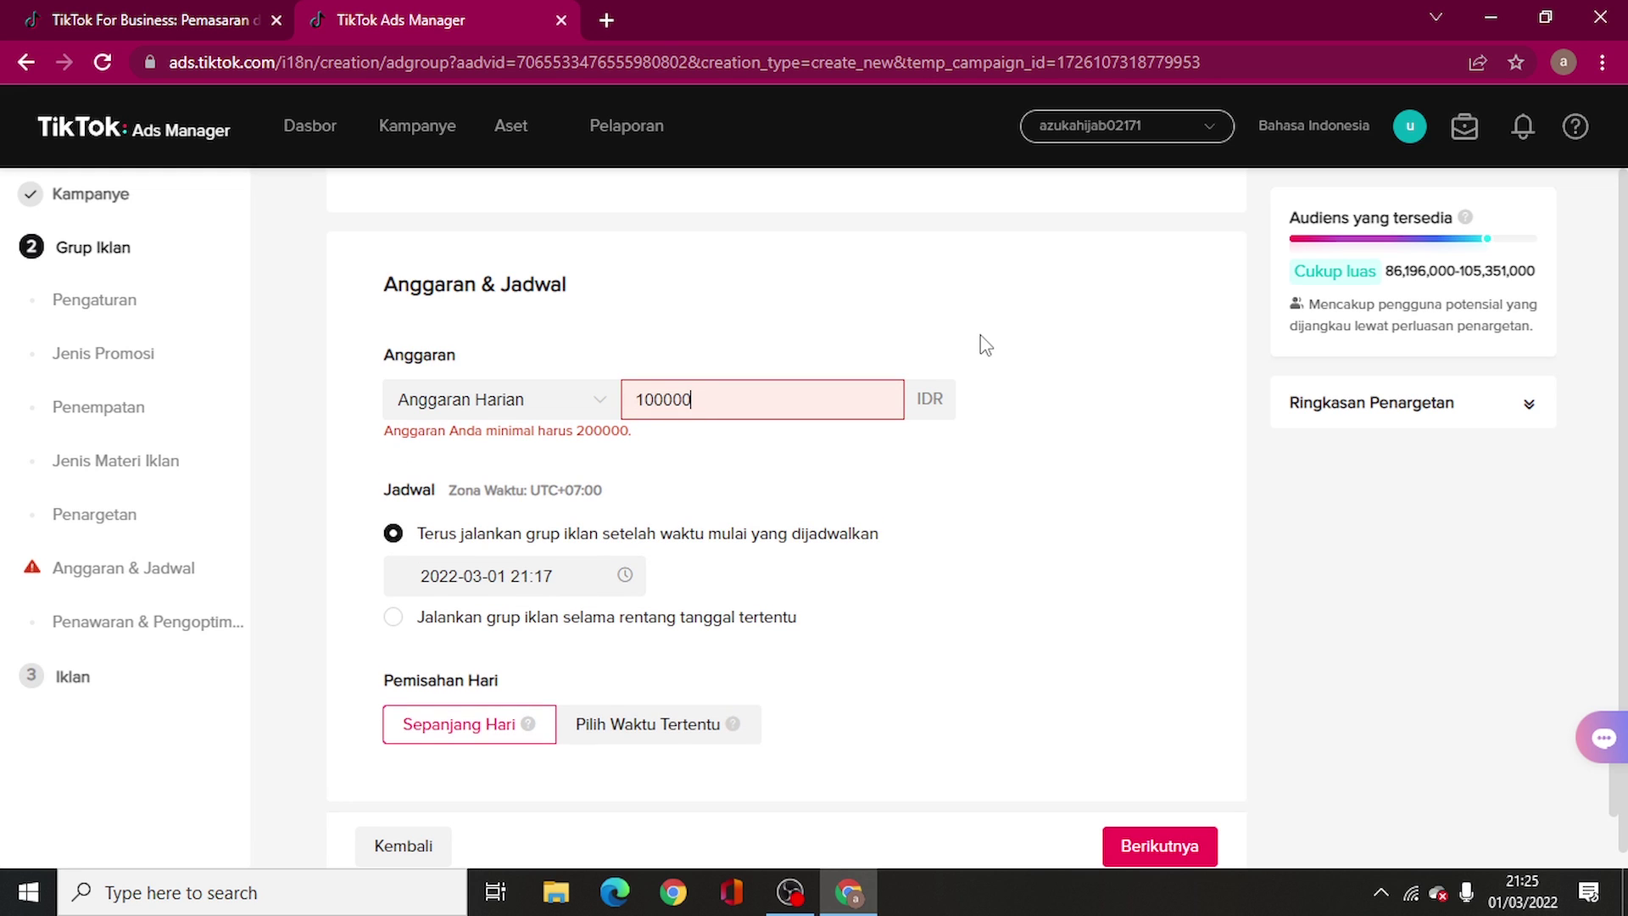
double_click(658, 400)
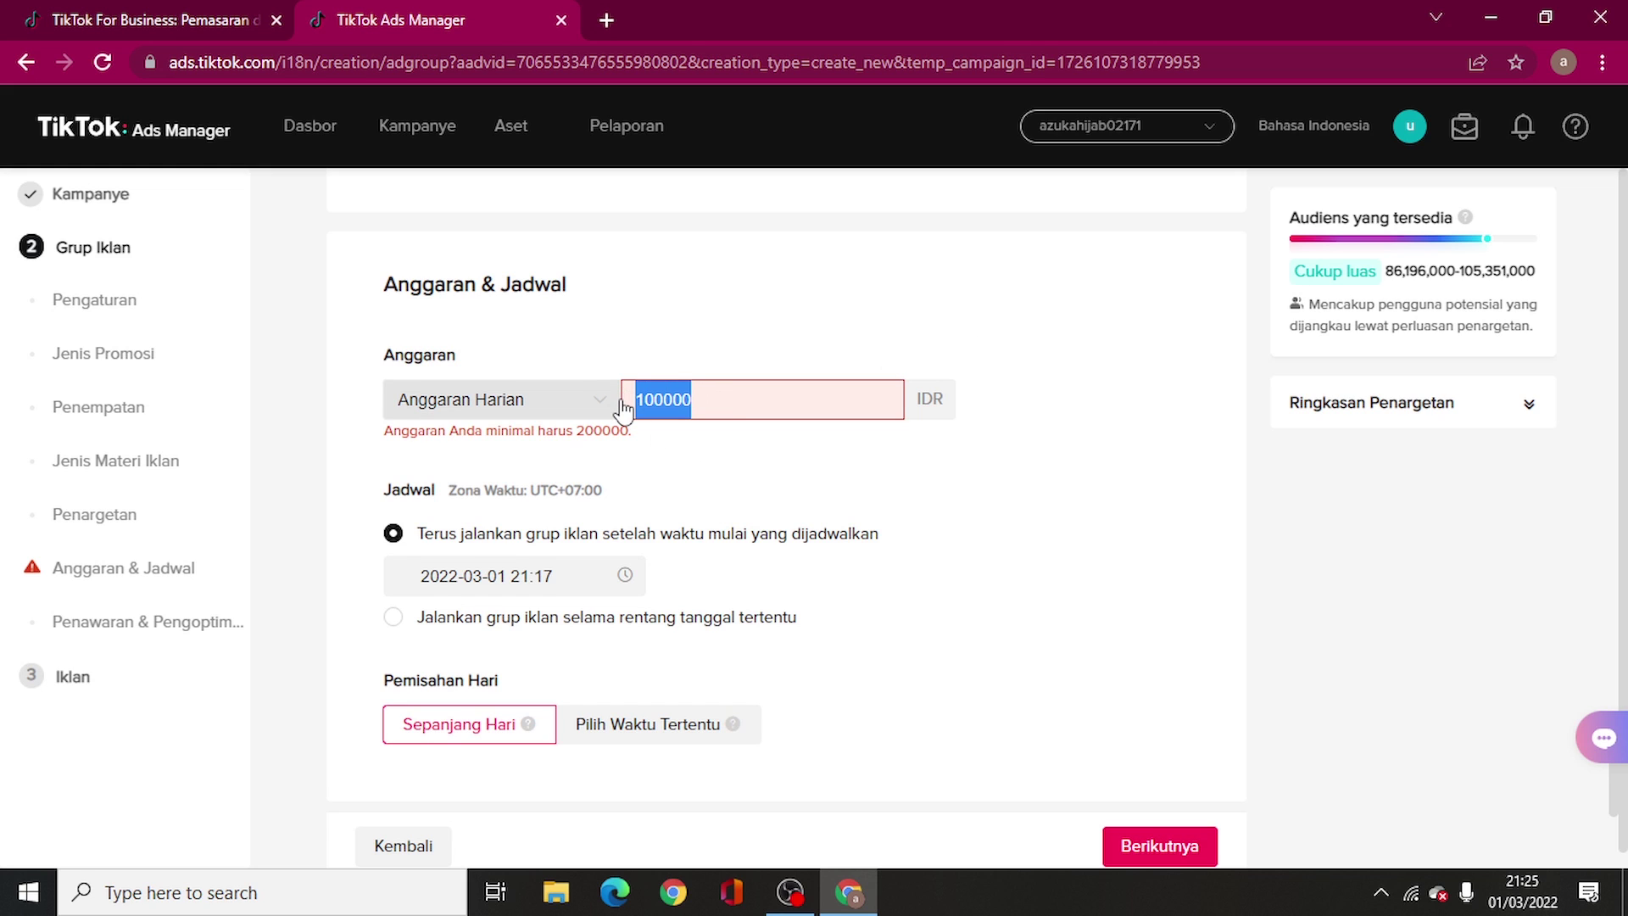
text(200000)
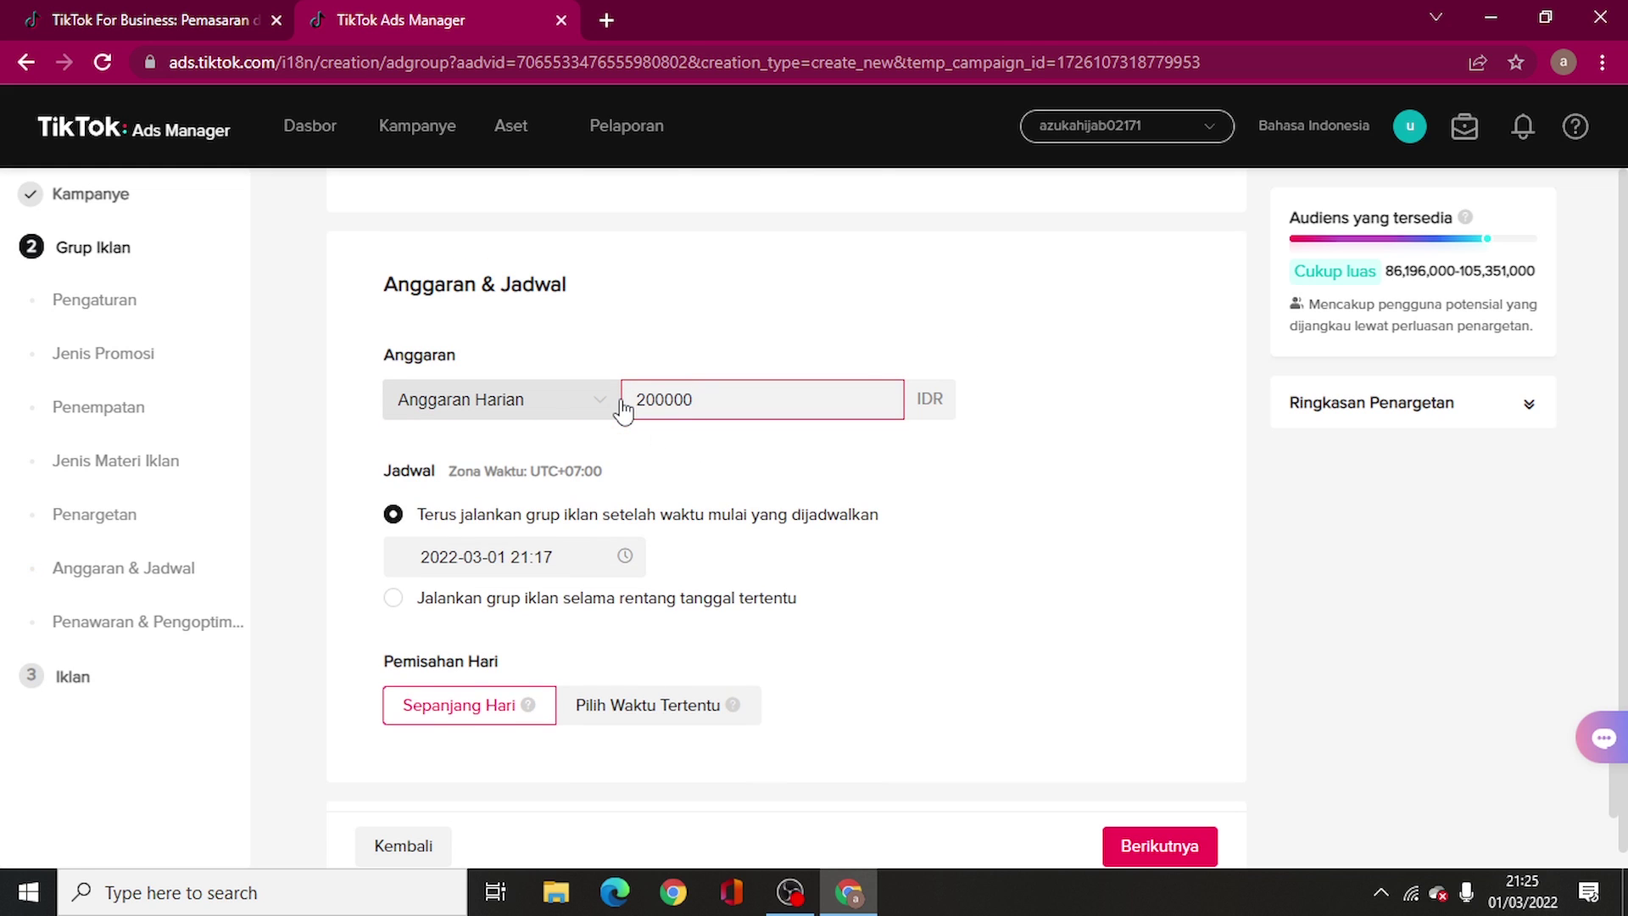
Change the optimisation goal under Penawaran & Pengoptimalan to Klik
scroll(938, 455, down, 4)
scroll(424, 404, up, 2)
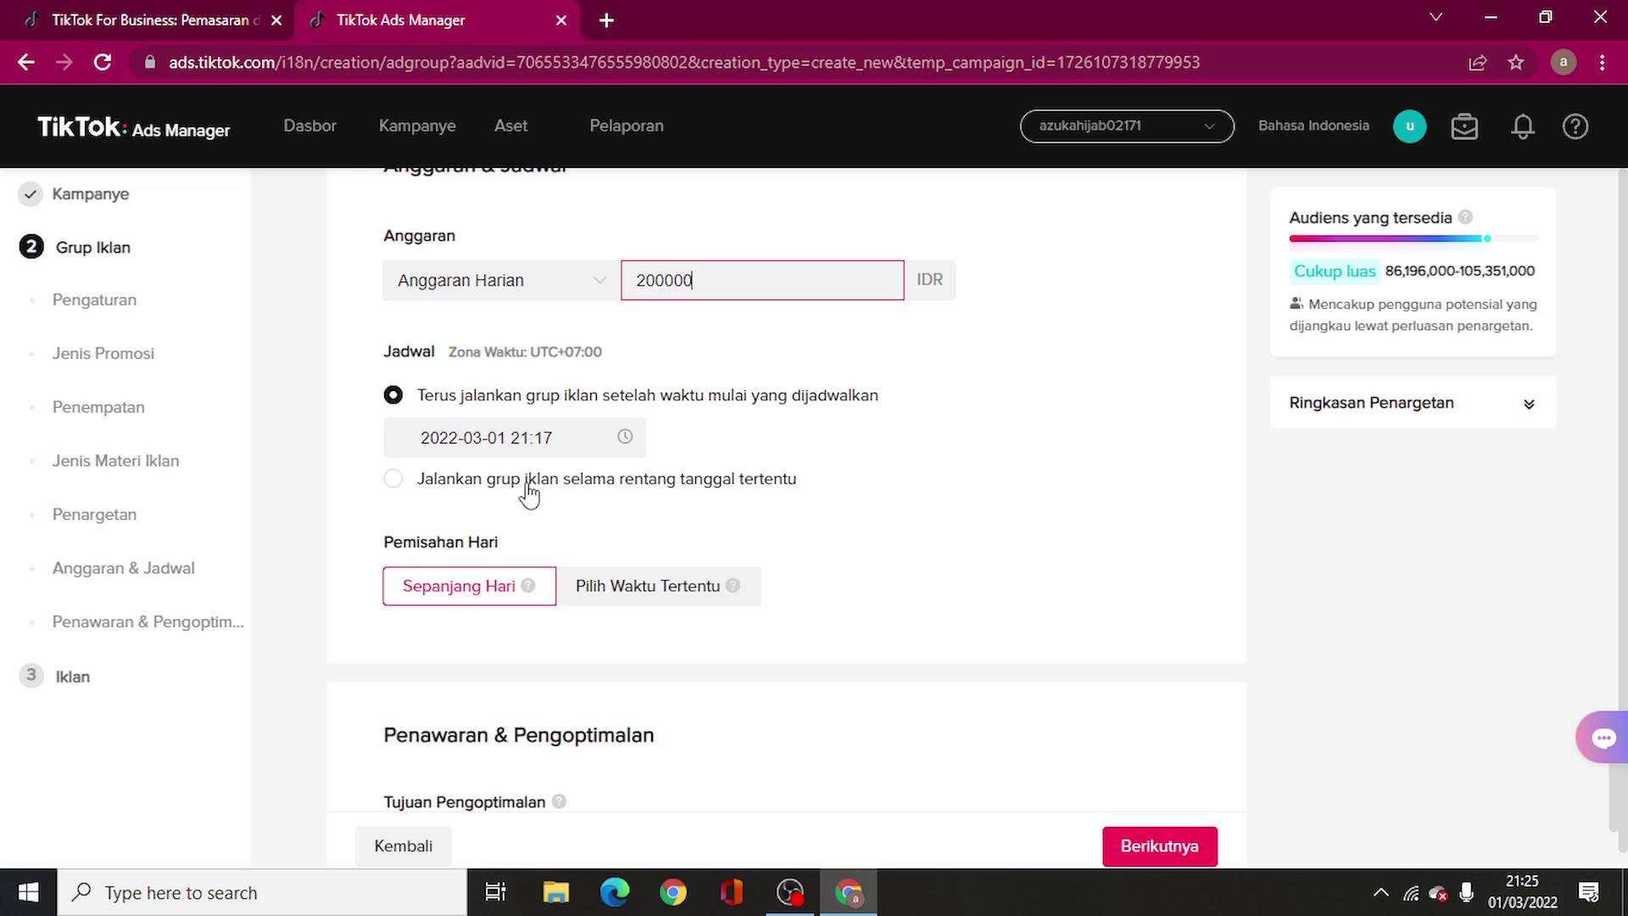
scroll(543, 491, down, 3)
scroll(628, 475, down, 2)
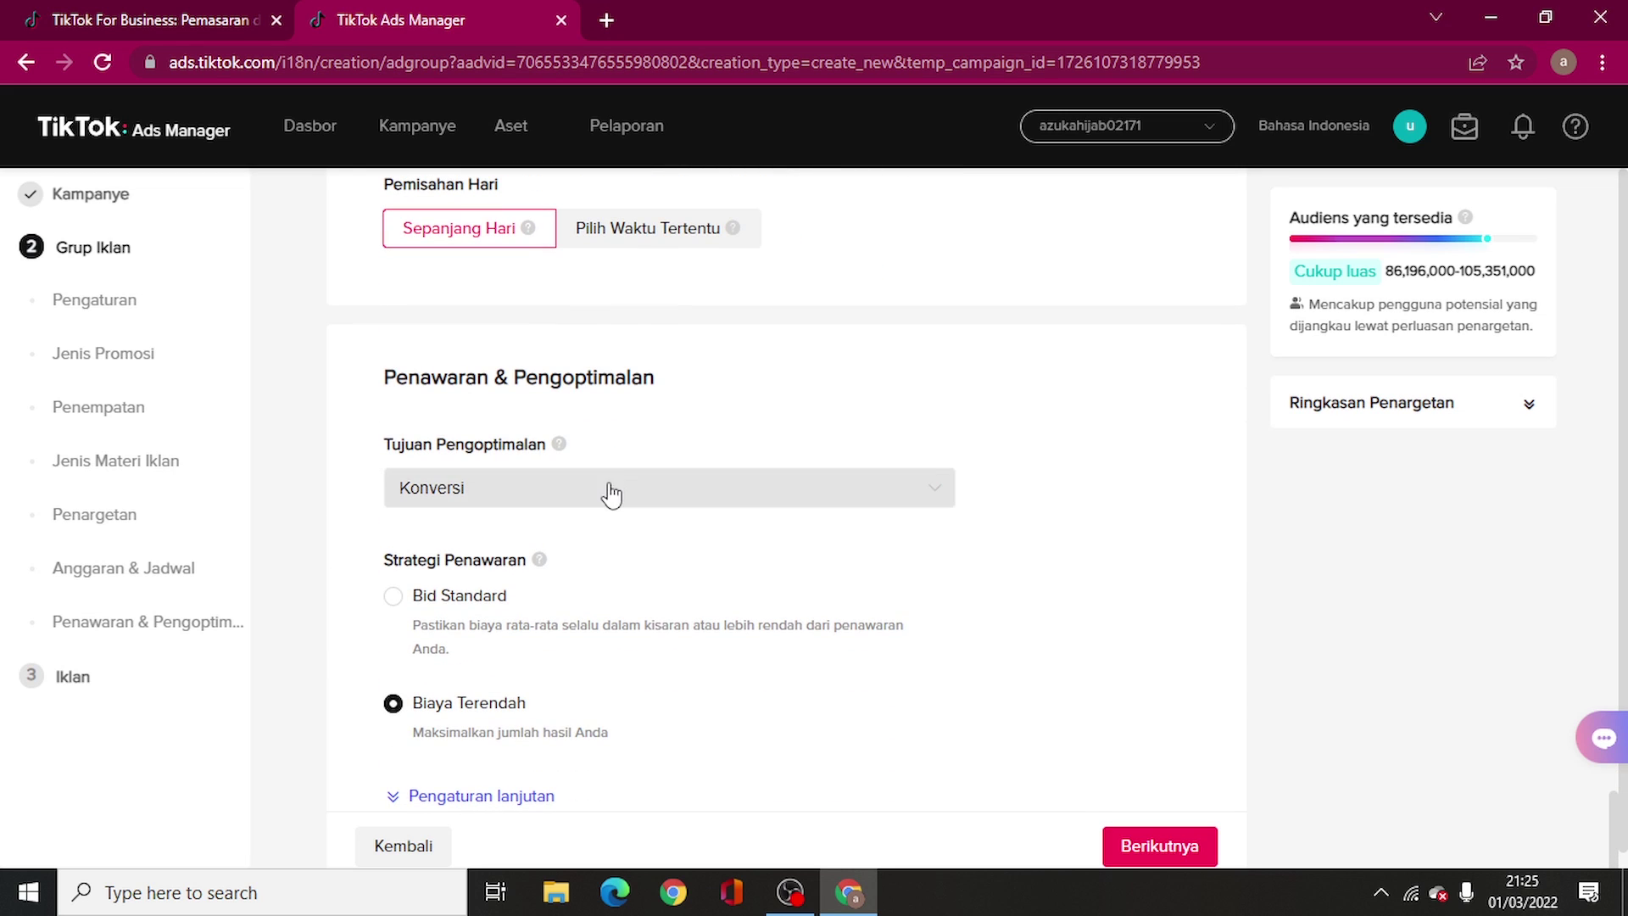
click(604, 490)
mouse_move(561, 458)
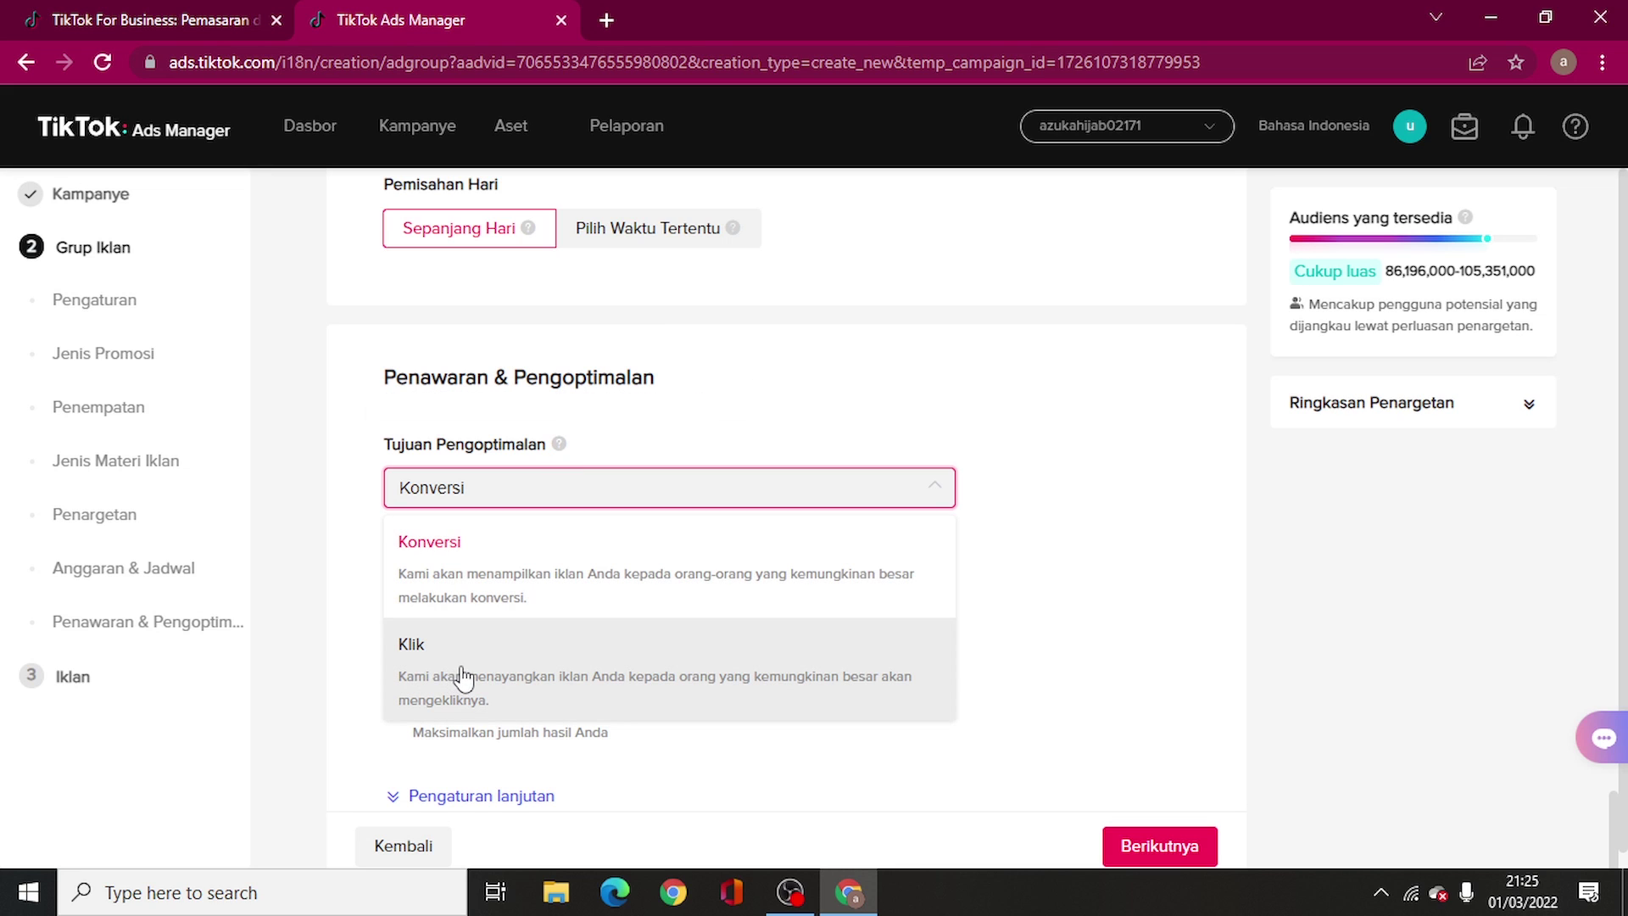
click(507, 657)
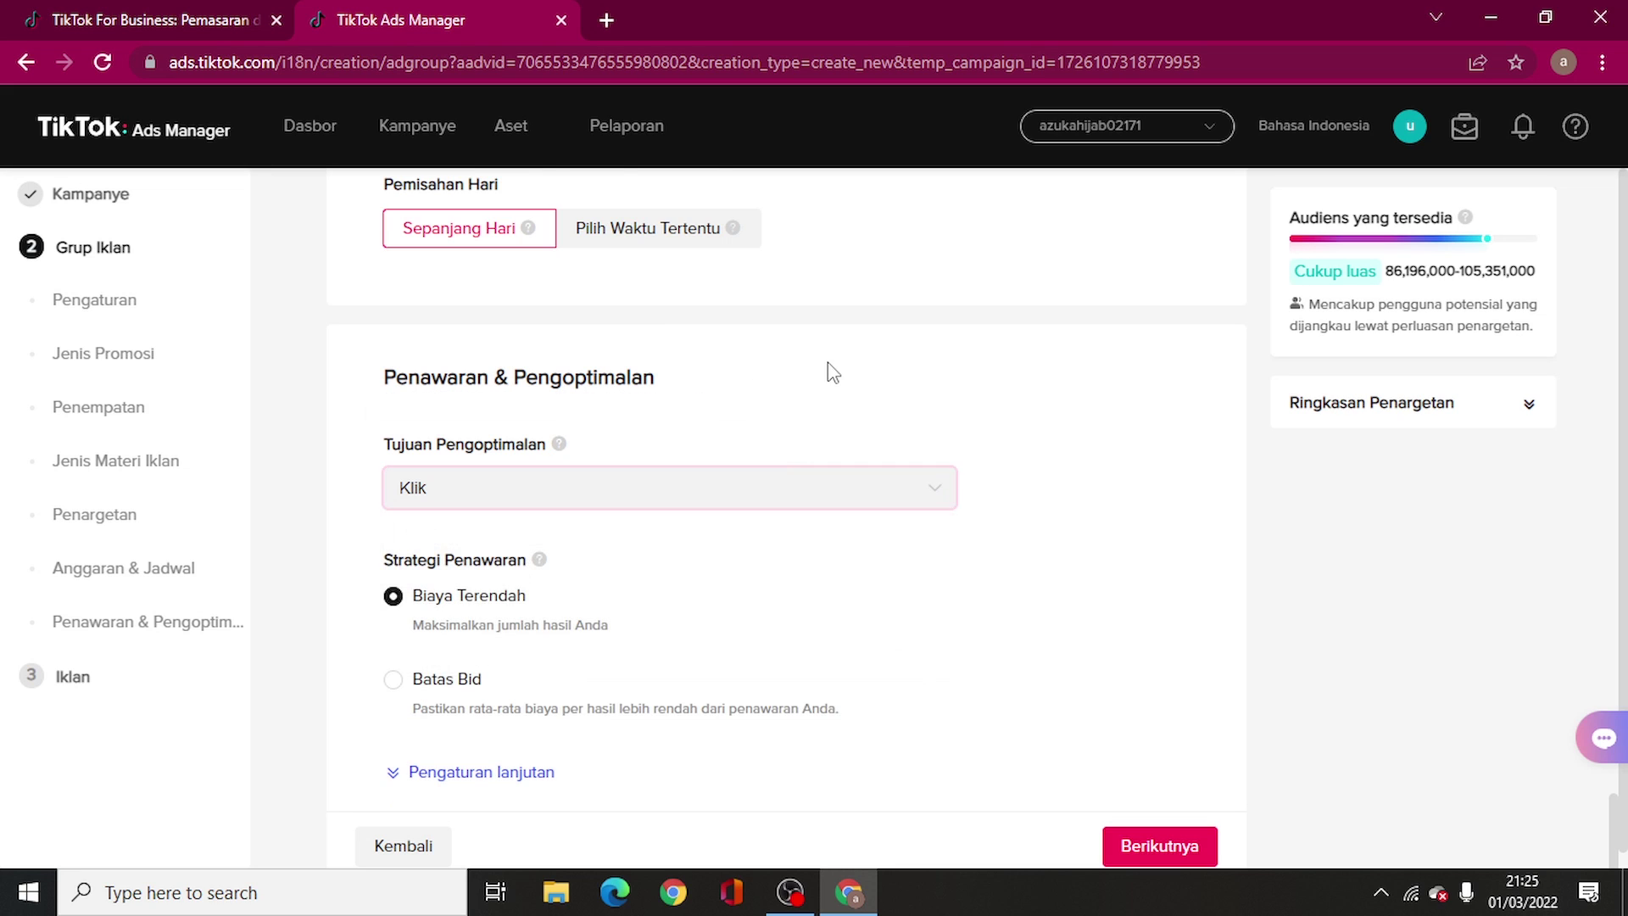
Try the Batas Bid strategy with bids of 5000 and 500 IDR per click, and switch back to Biaya Terendah
scroll(834, 373, down, 1)
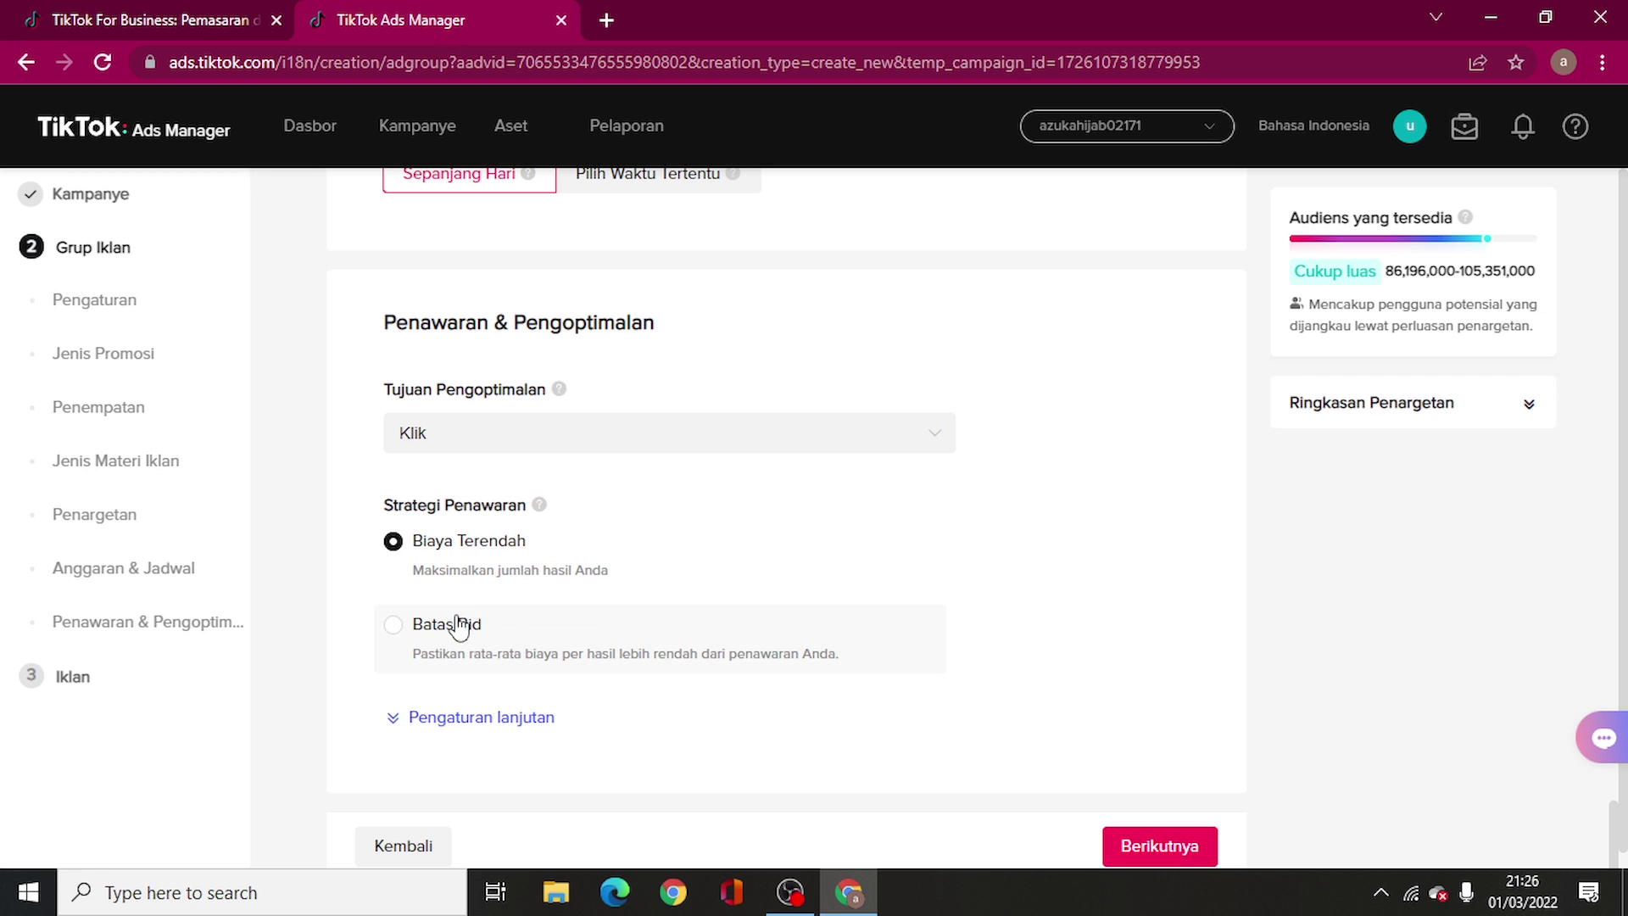
click(499, 659)
scroll(491, 644, down, 1)
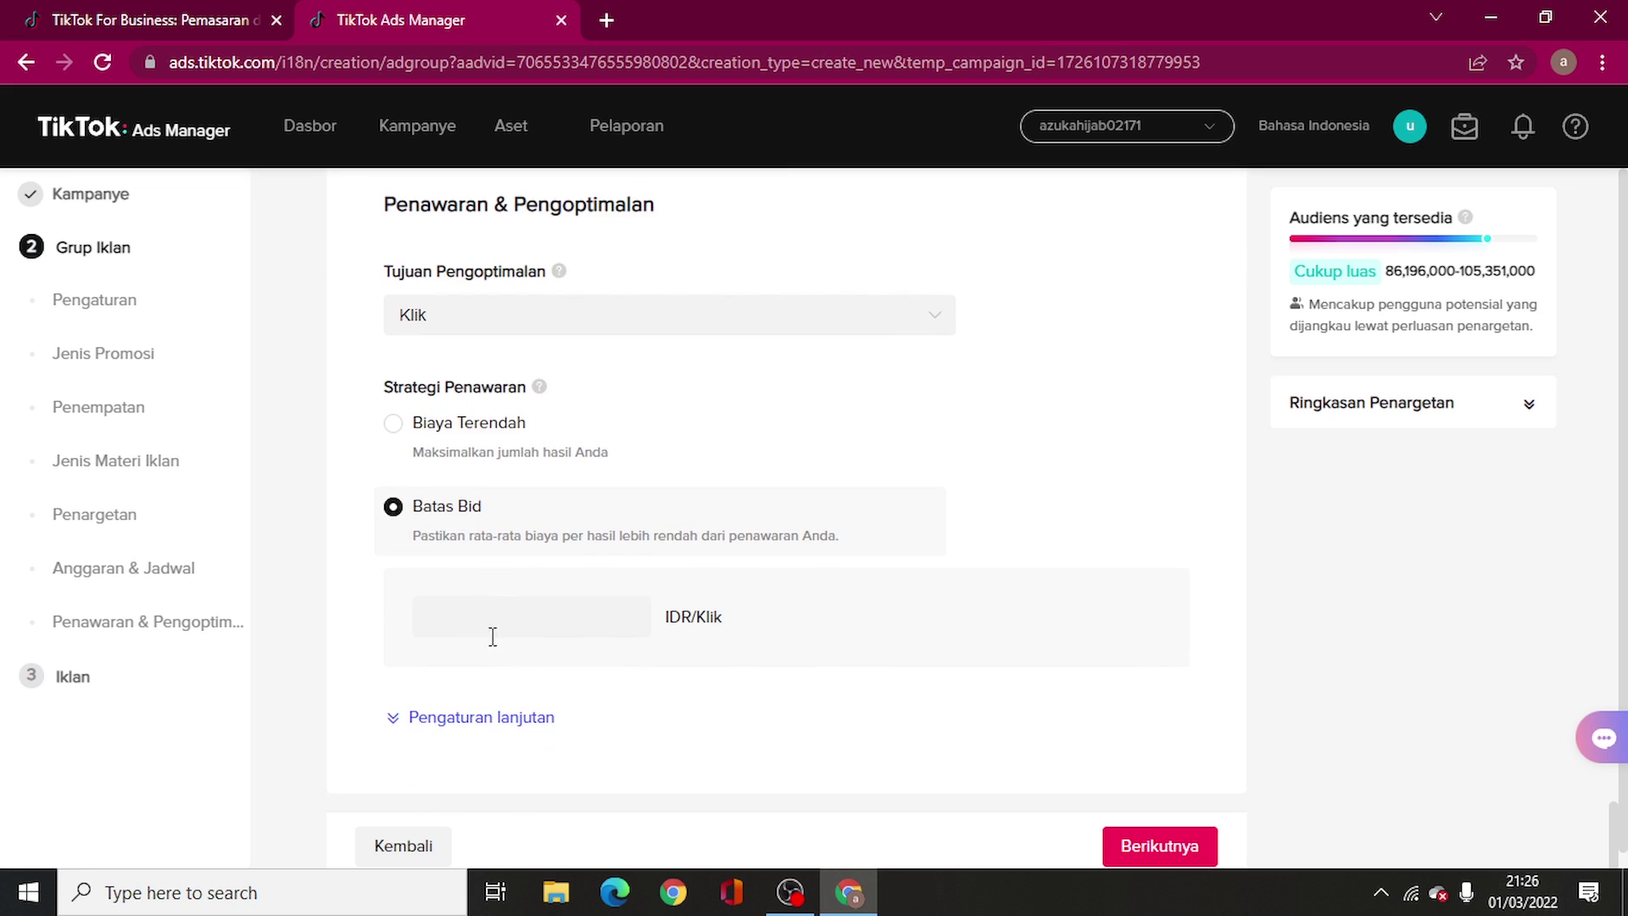
click(492, 629)
text(5000)
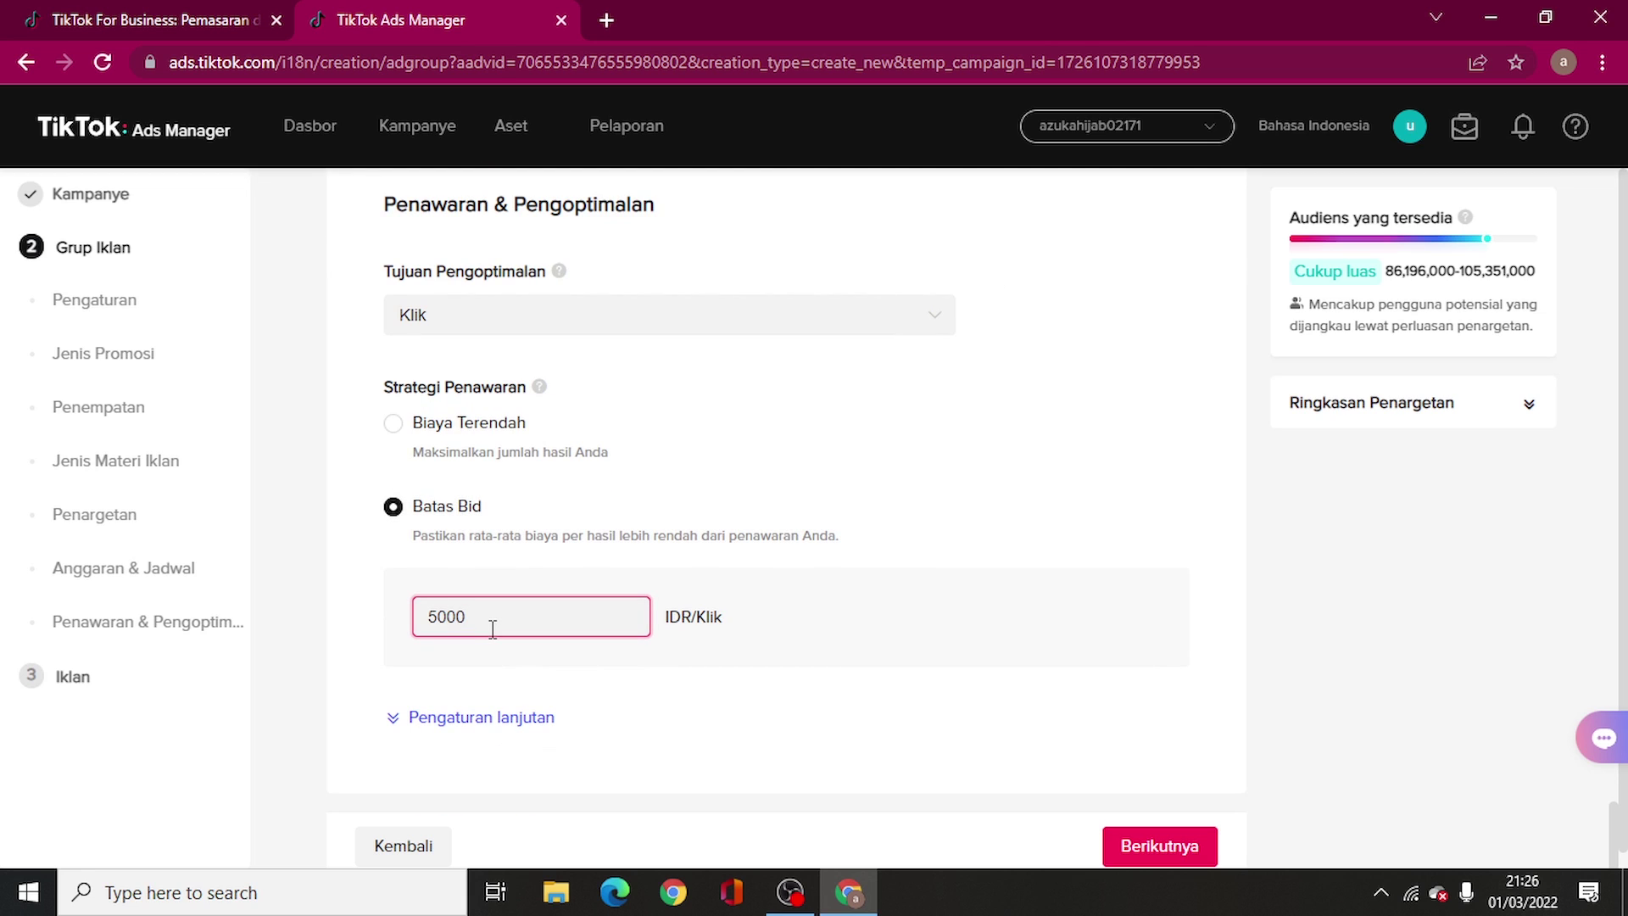
key(BackSpace)
mouse_move(725, 435)
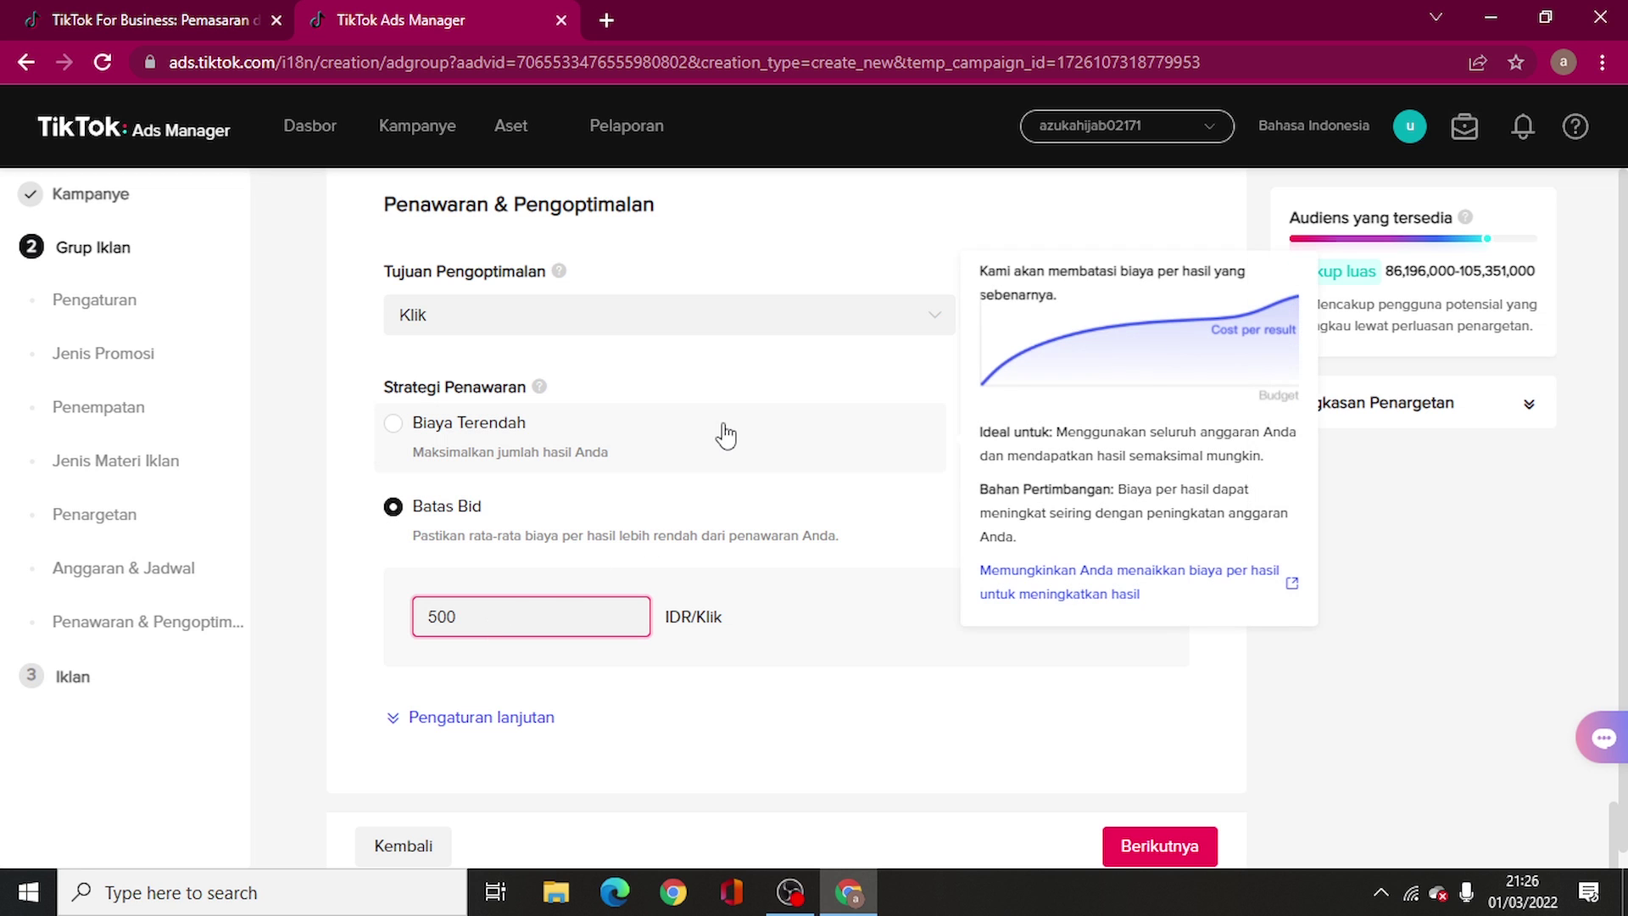
click(466, 450)
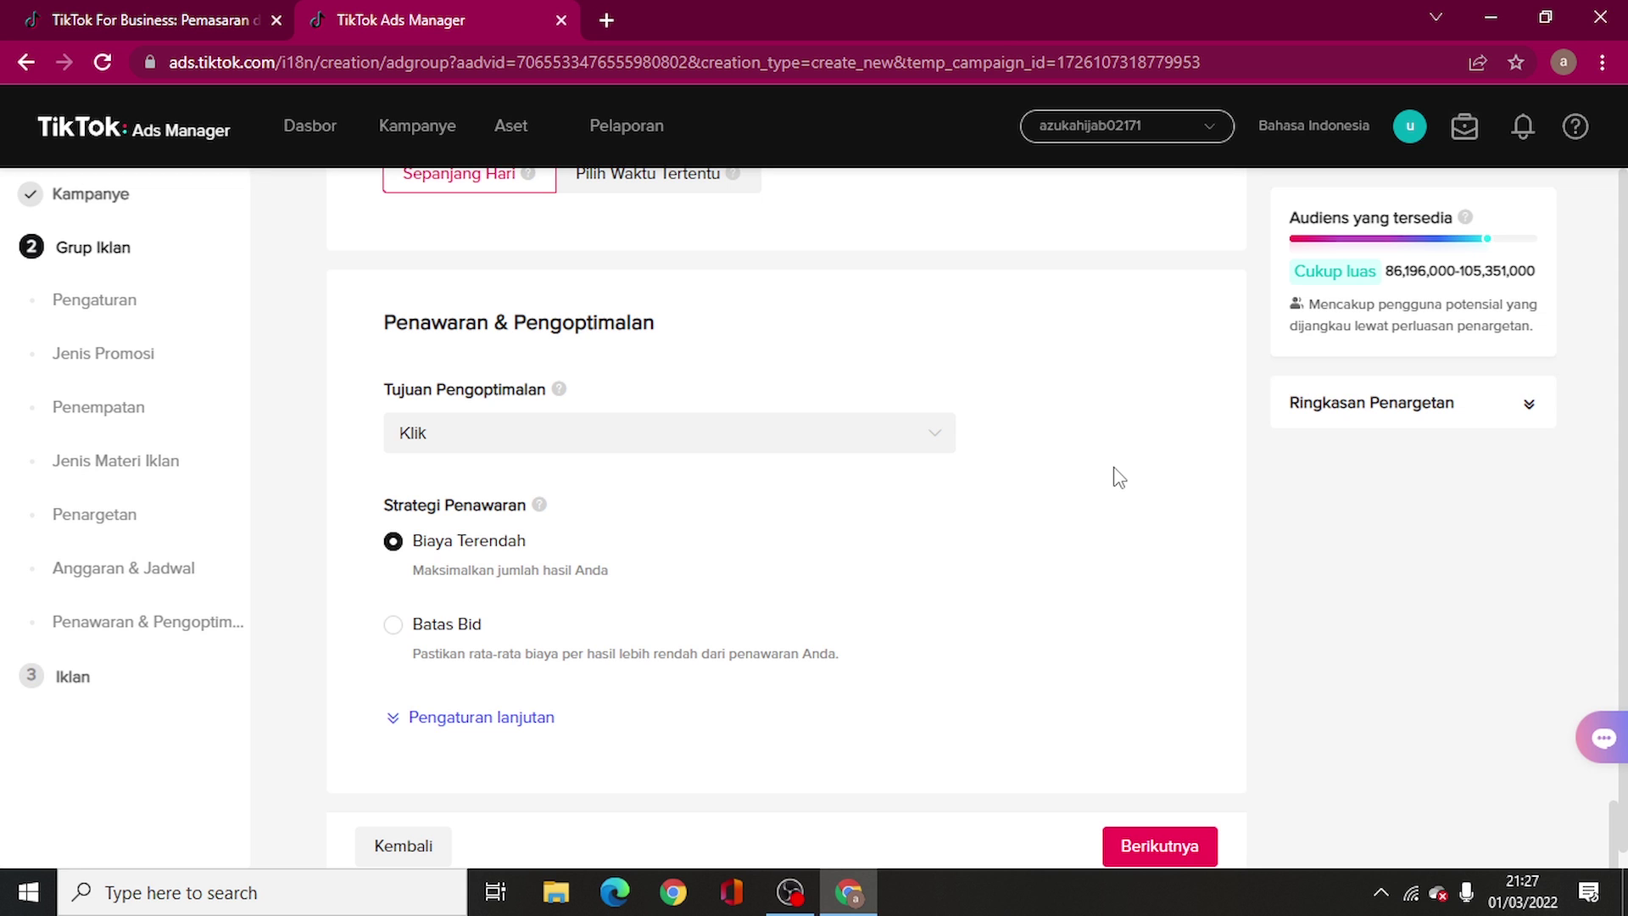
Review the ad group's targeting, budget and bidding settings, and continue to the ad setup stage
scroll(1030, 479, up, 15)
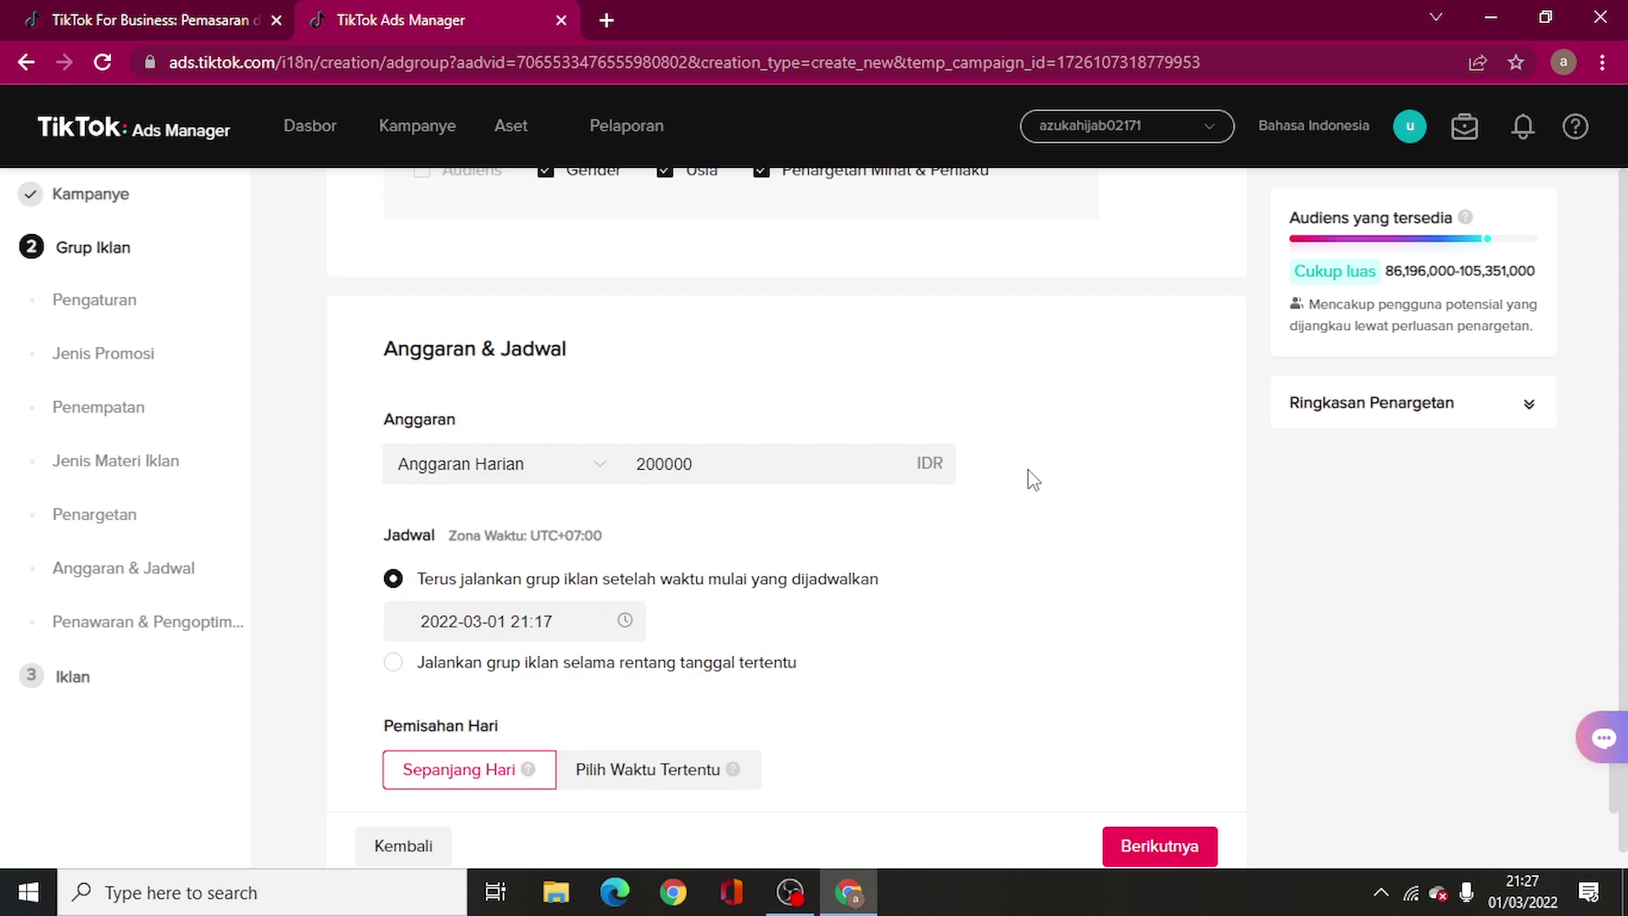
scroll(1030, 479, up, 5)
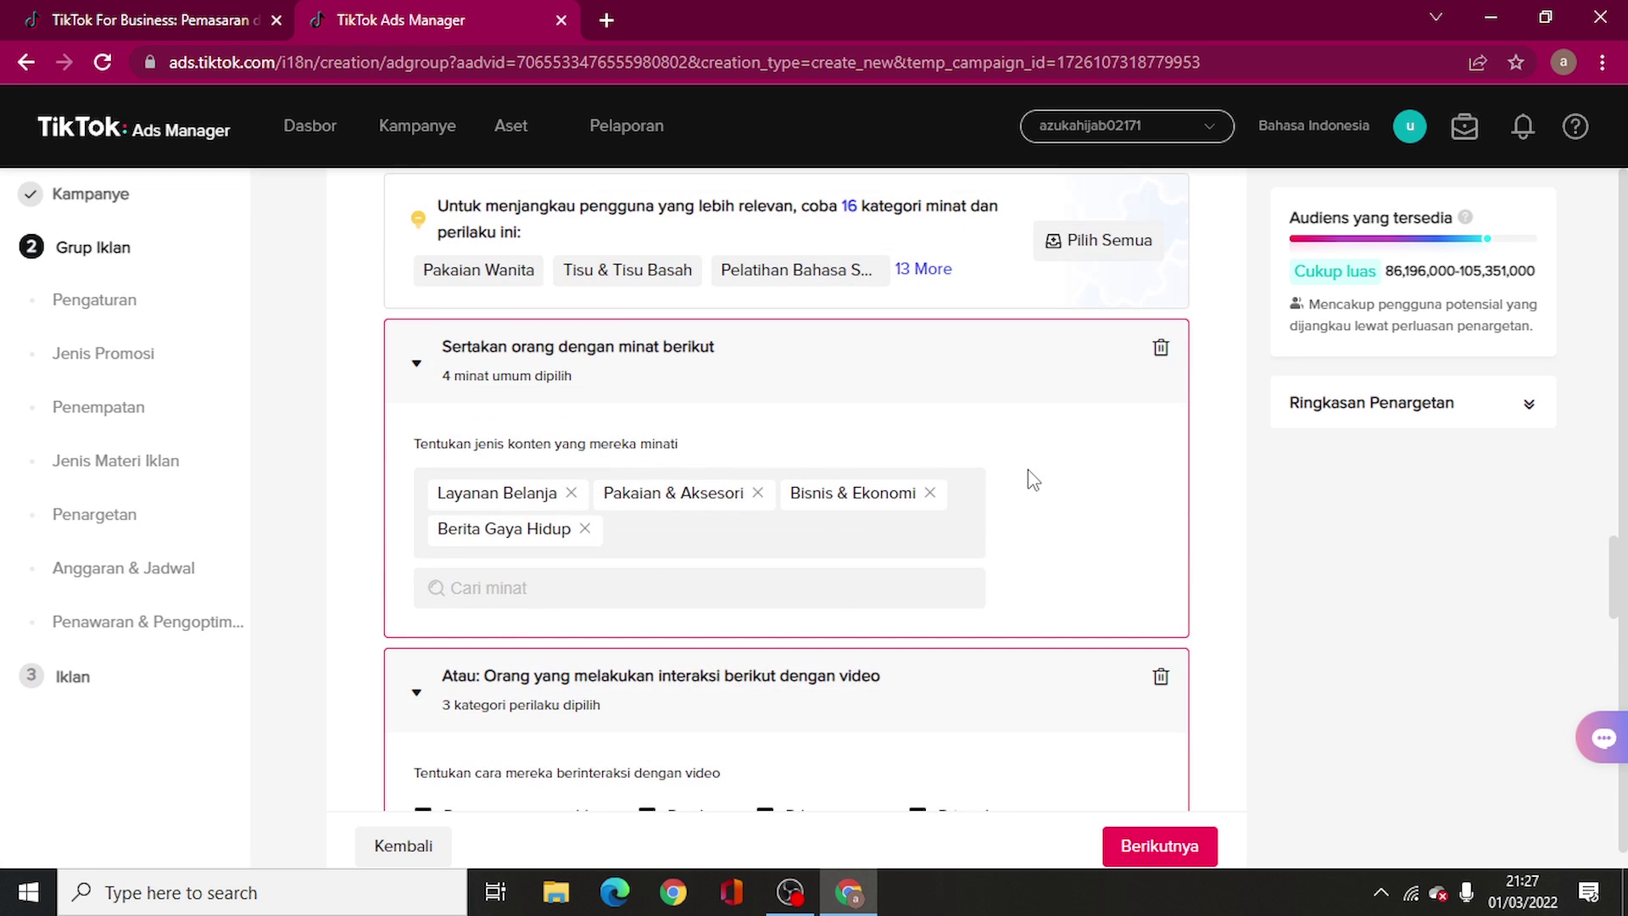
scroll(1033, 480, down, 20)
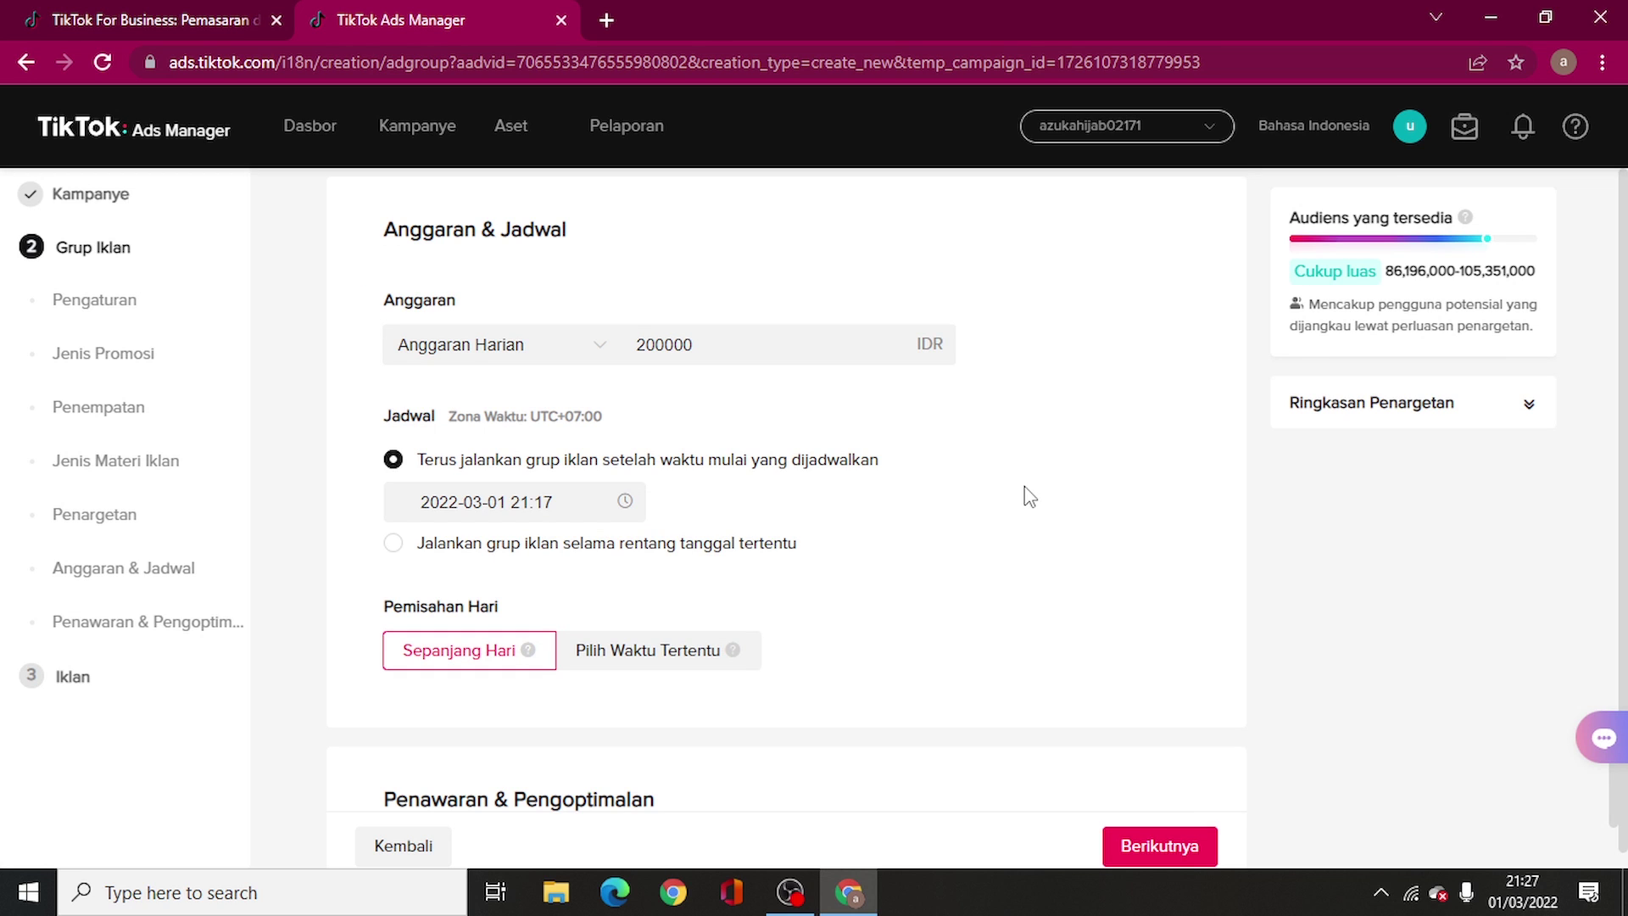
scroll(1024, 486, down, 5)
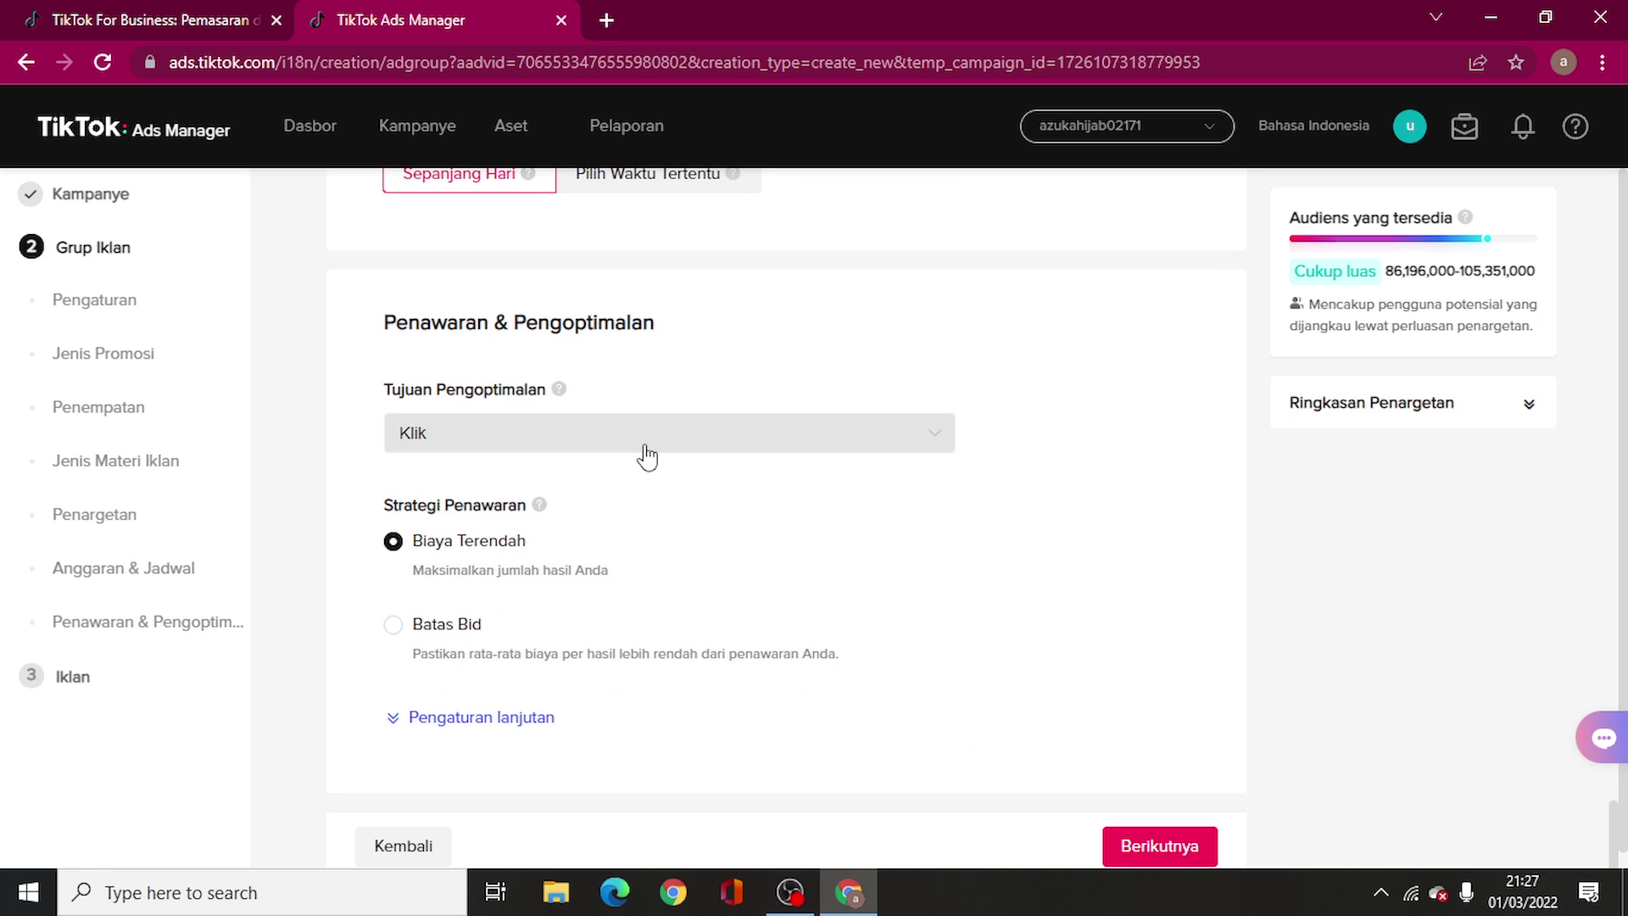
scroll(644, 455, up, 2)
scroll(646, 456, up, 15)
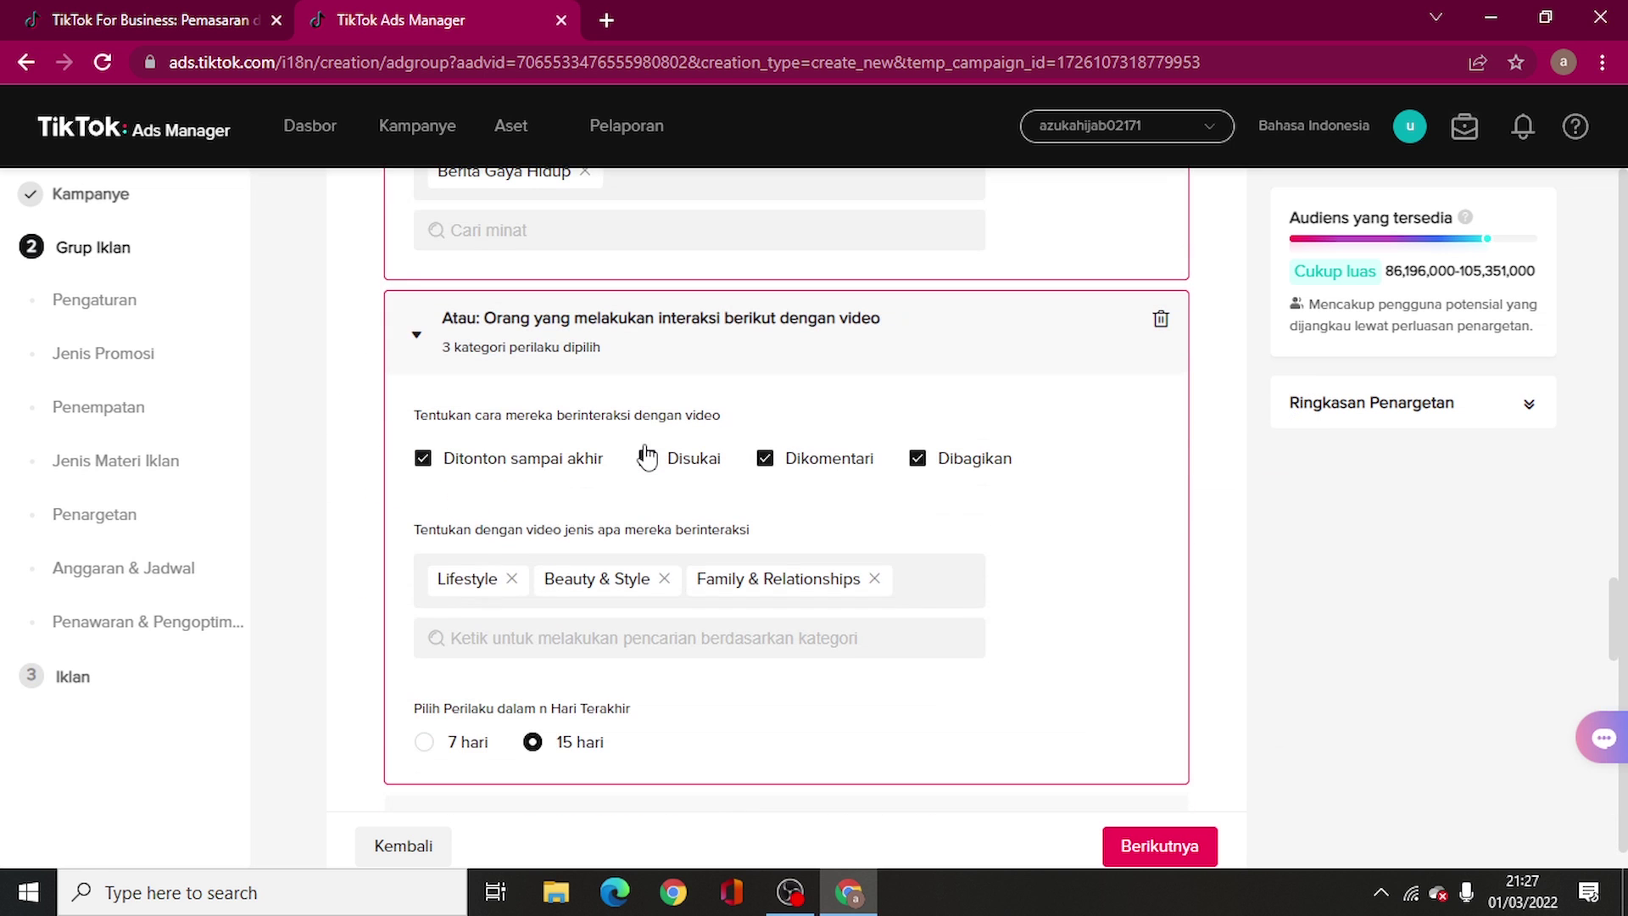
scroll(647, 456, up, 4)
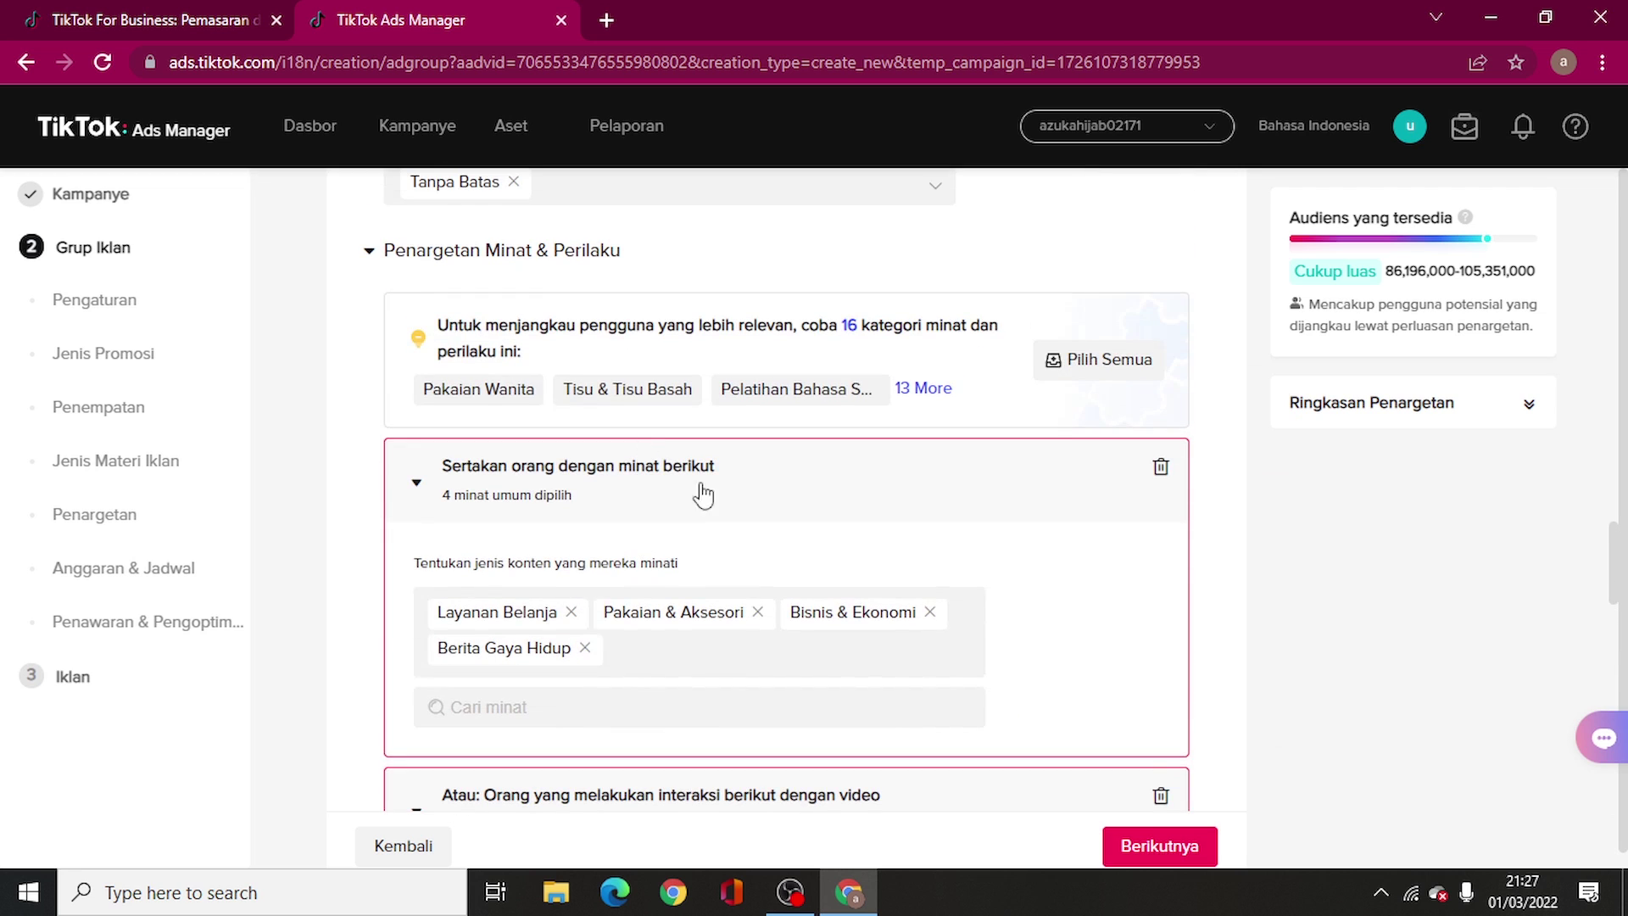
click(1137, 847)
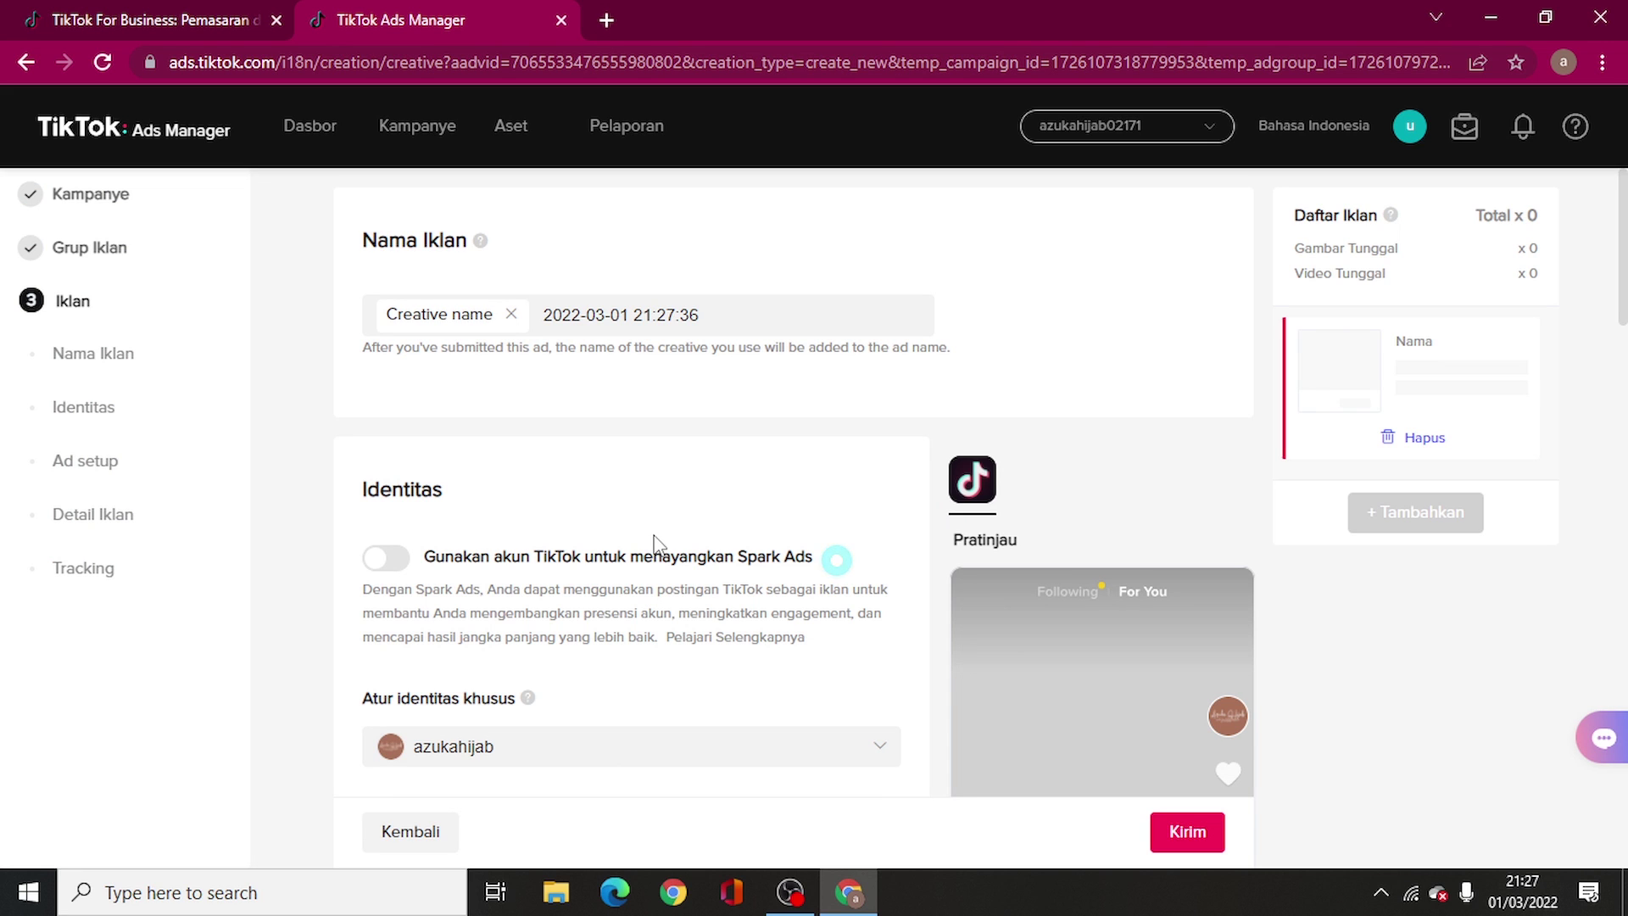
Examine the Spark Ads explanation under Identitas and the ad format options under Detail Iklan
scroll(678, 539, down, 1)
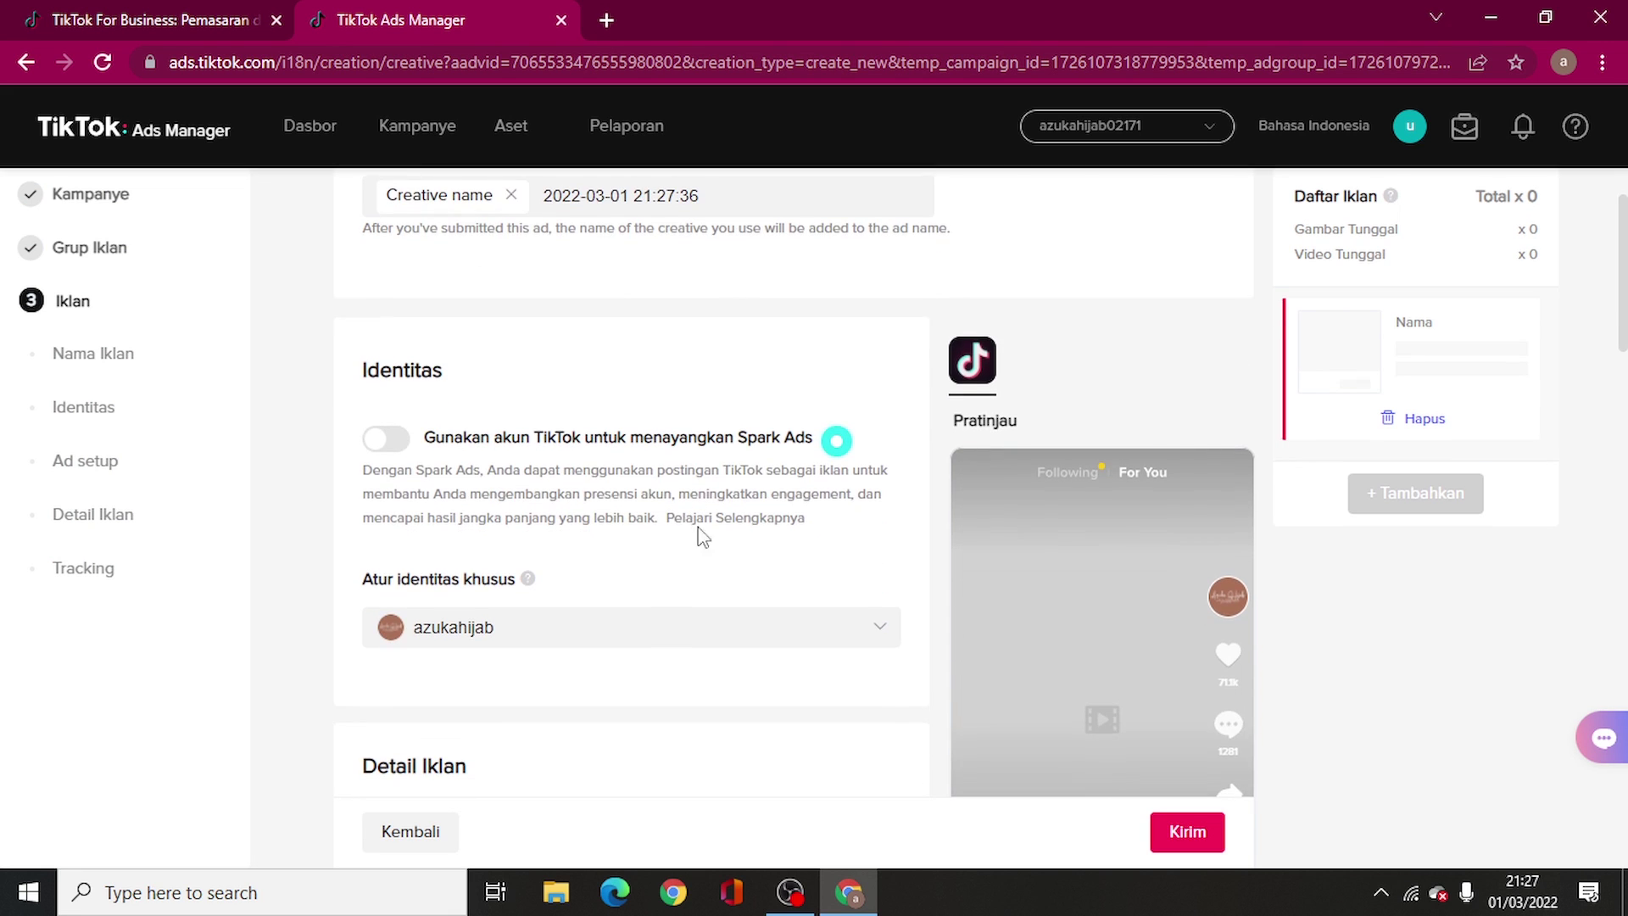
scroll(789, 500, down, 1)
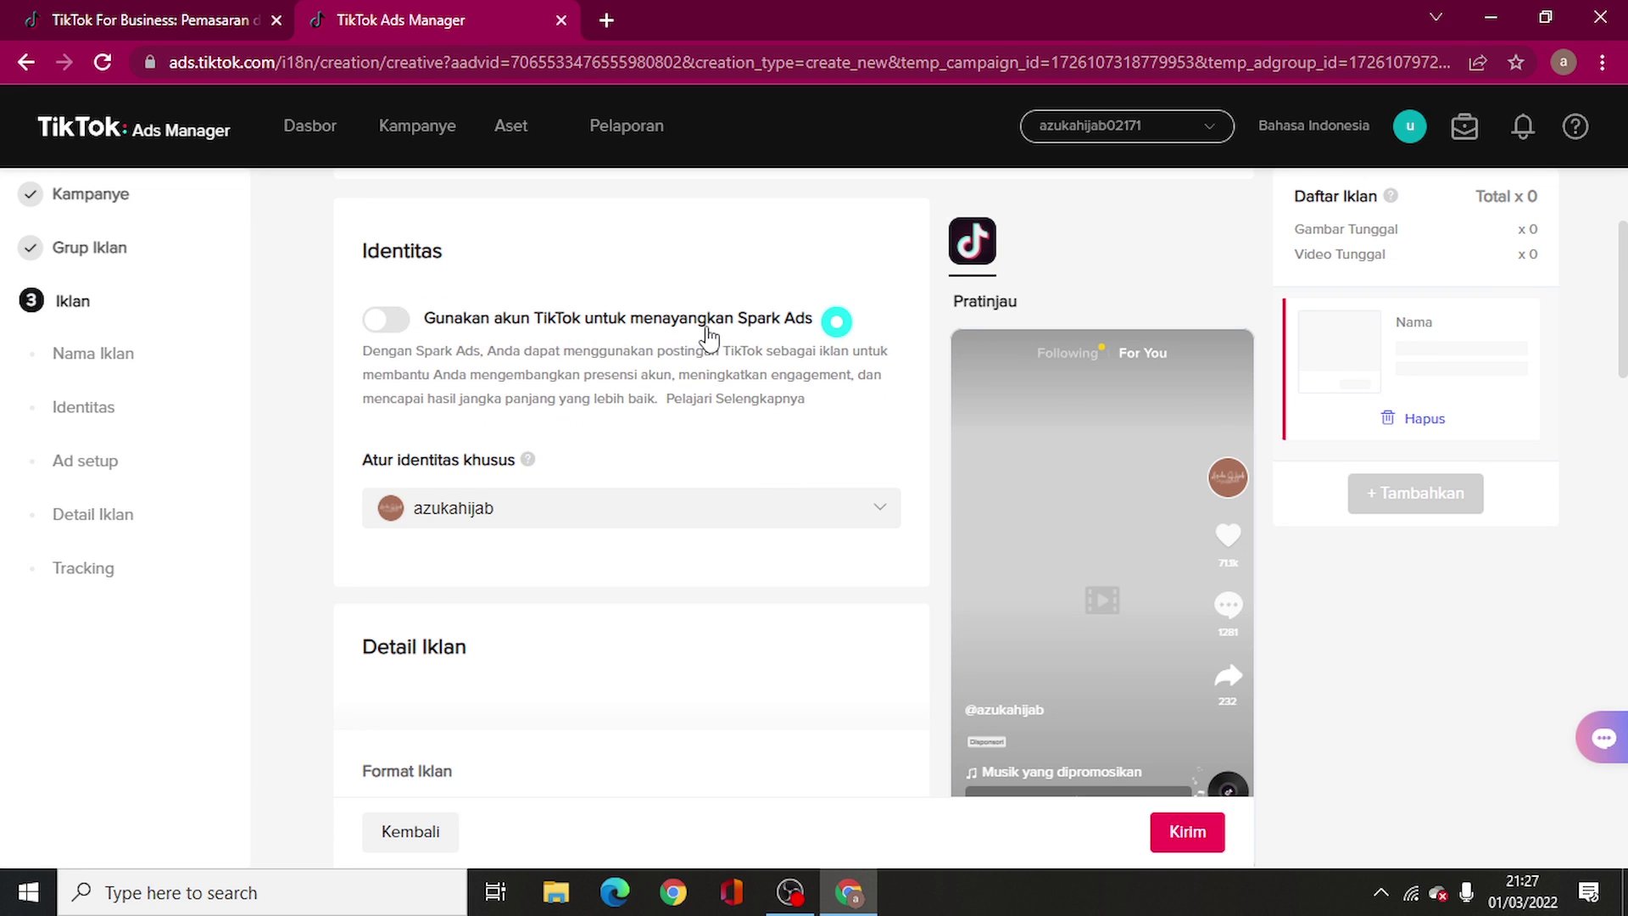
click(835, 333)
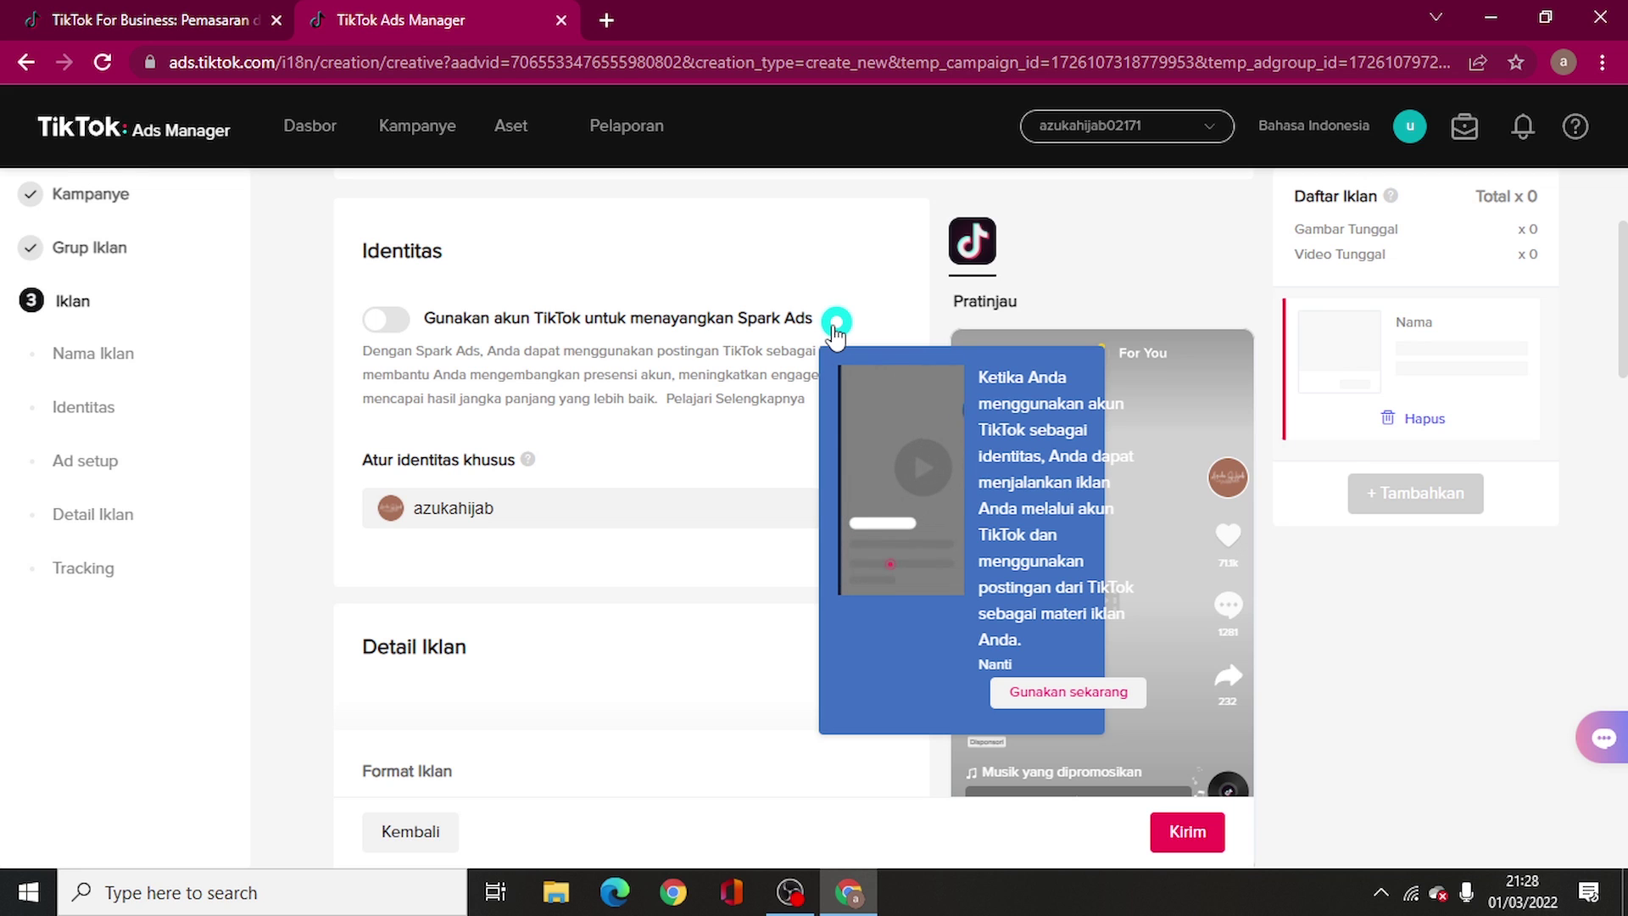
scroll(551, 360, down, 2)
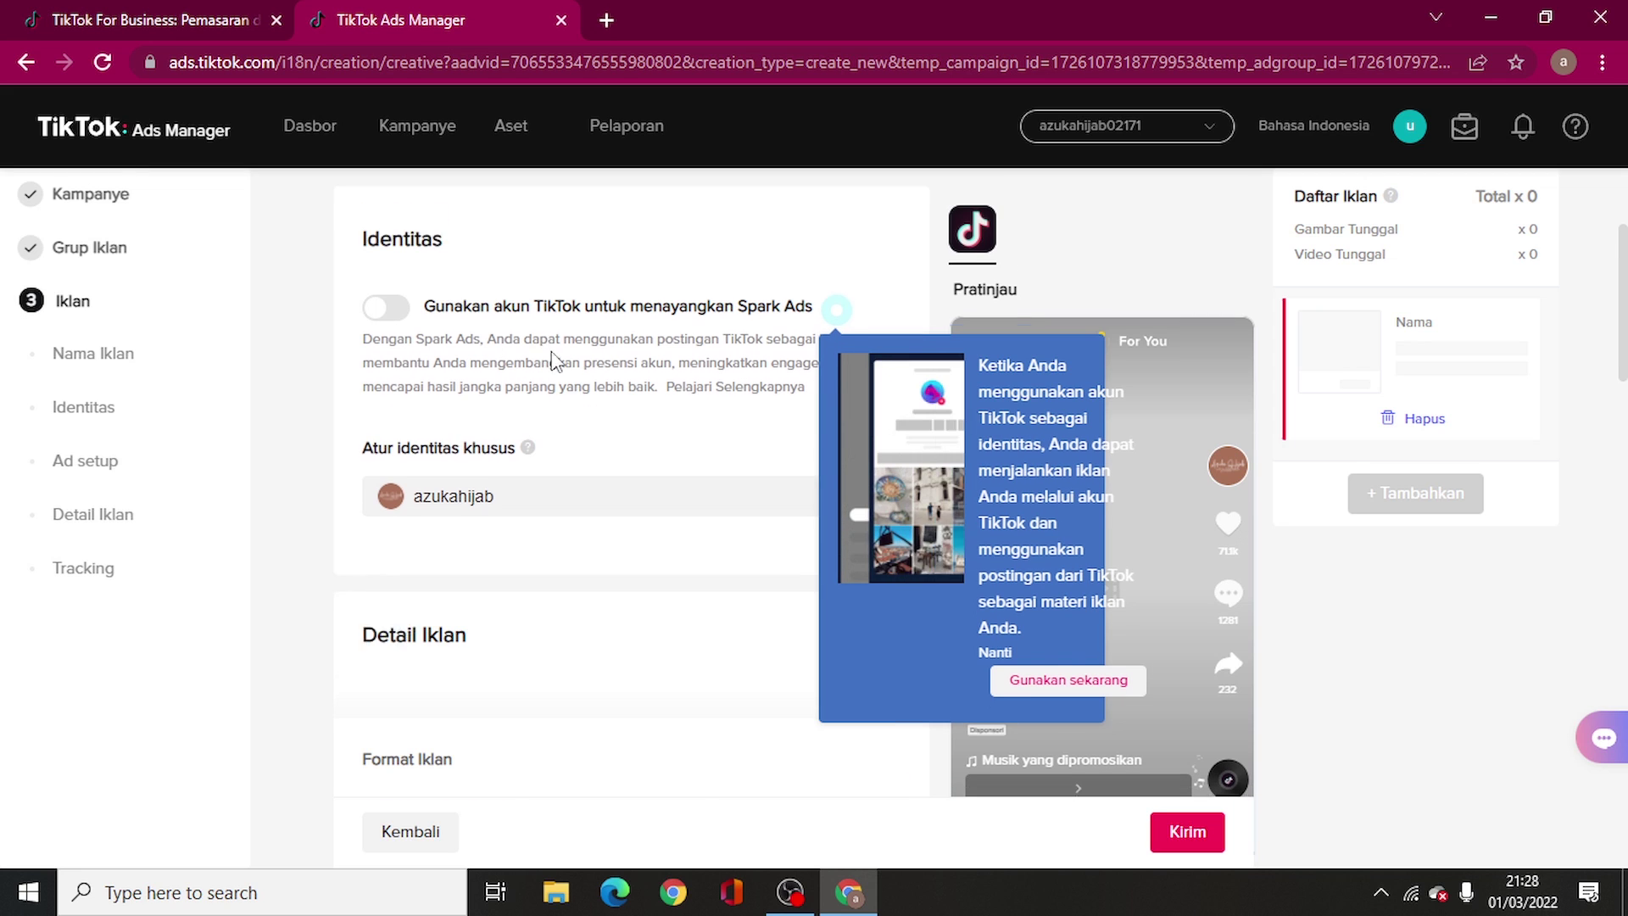
scroll(588, 320, up, 2)
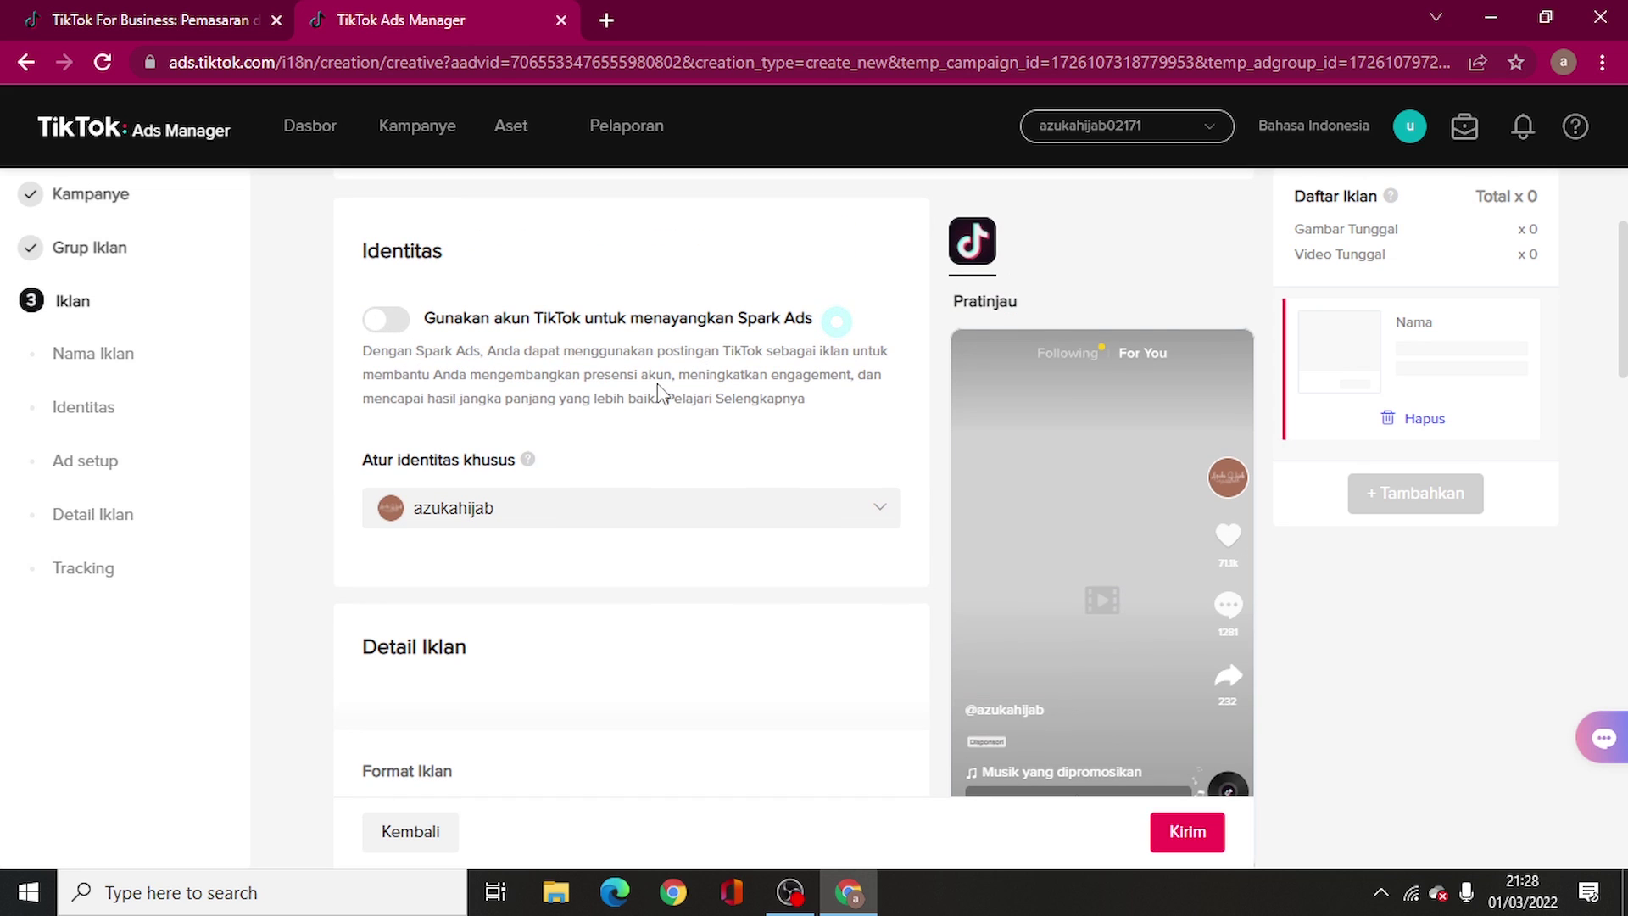
scroll(665, 393, down, 5)
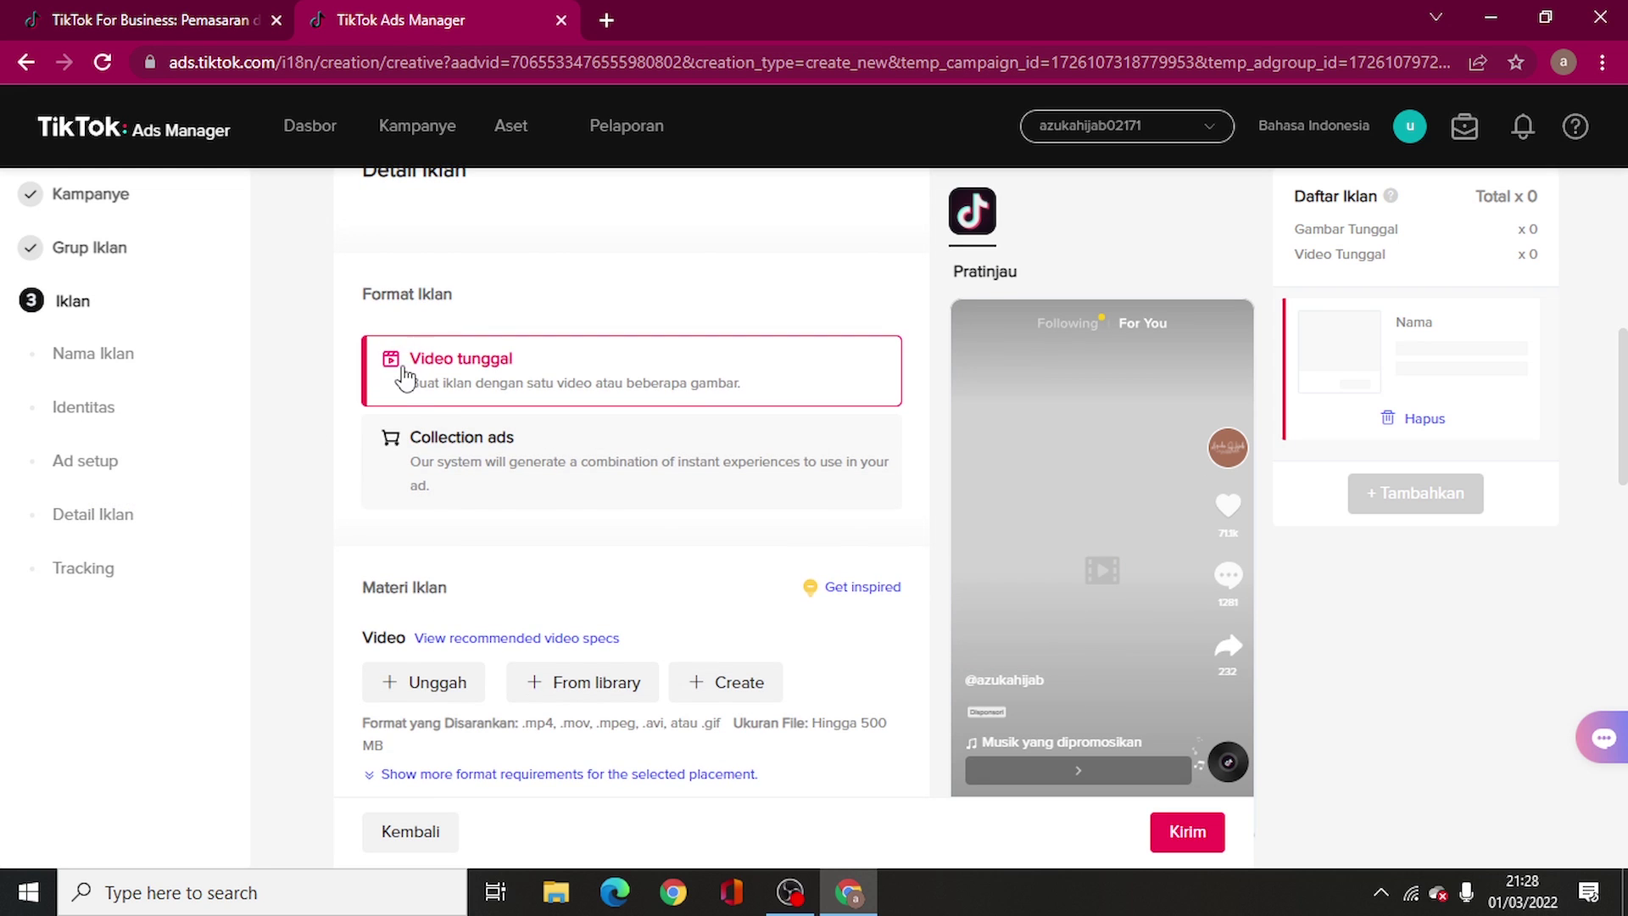
Choose Collection ads as the ad format, and add and preview the Daily & Maryam video from the video library
scroll(531, 585, up, 1)
click(531, 584)
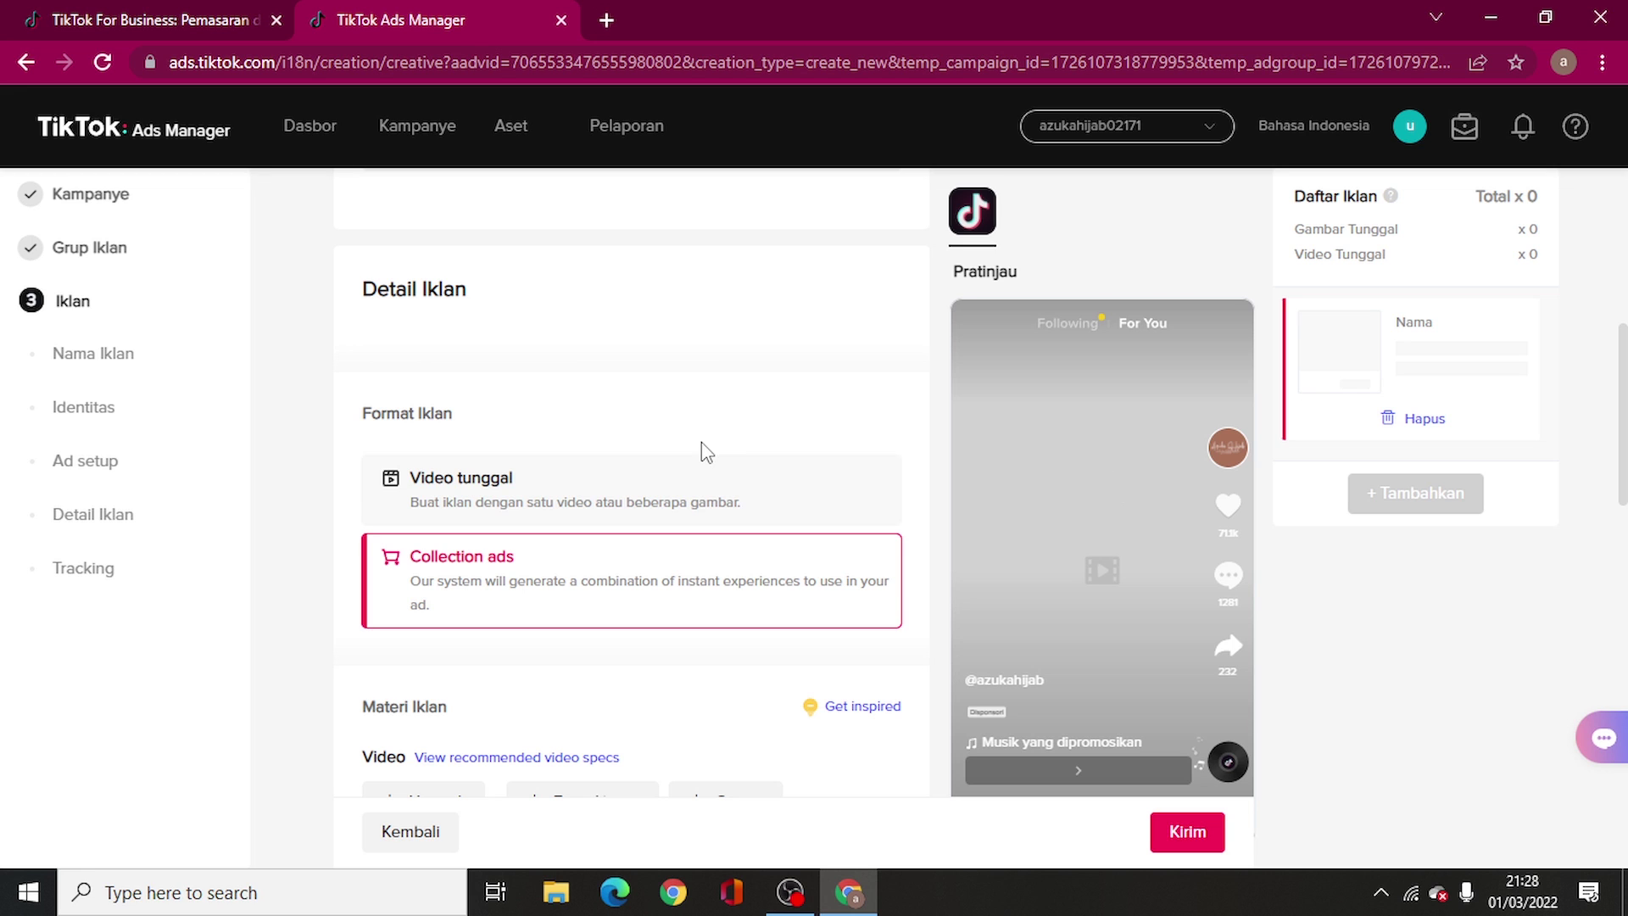
scroll(700, 445, down, 4)
click(612, 448)
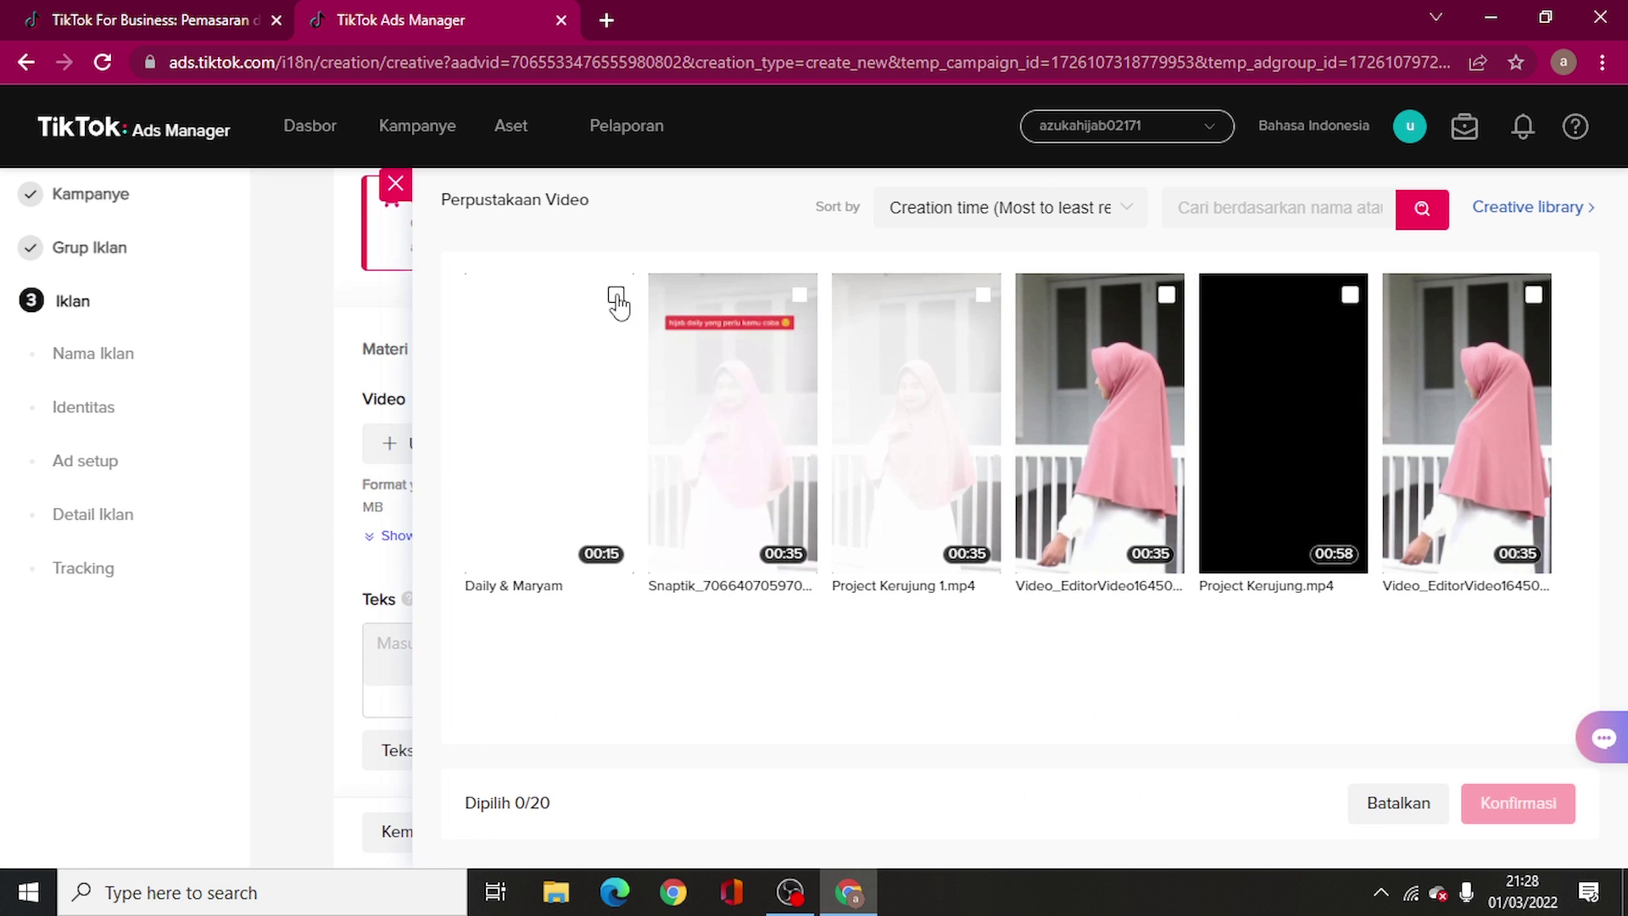
click(615, 295)
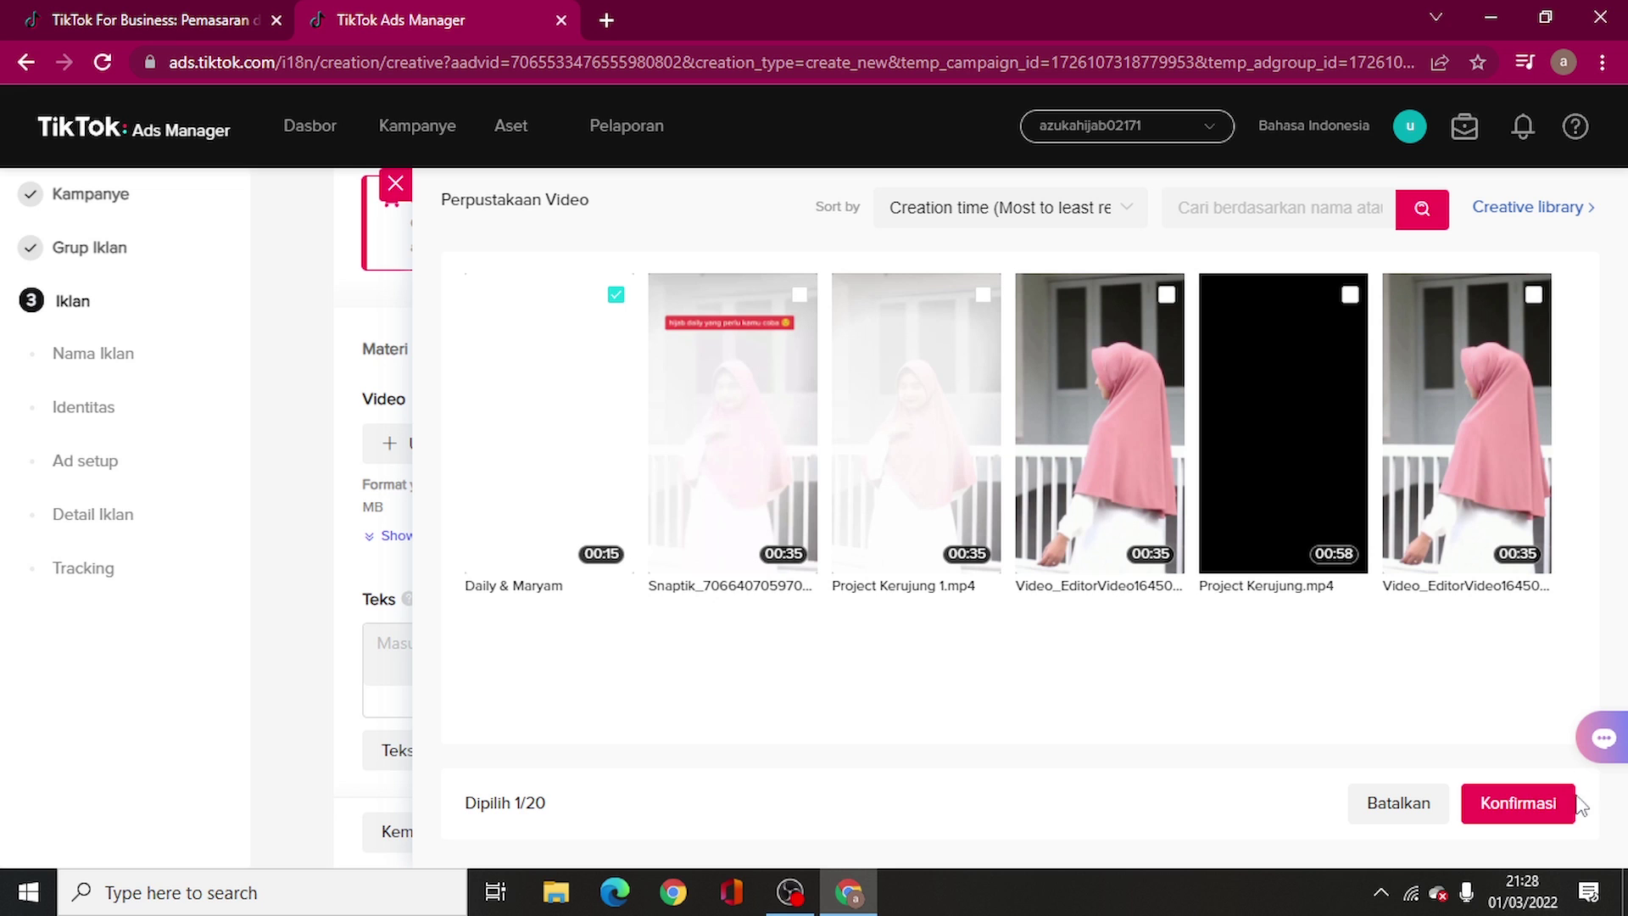
click(1513, 801)
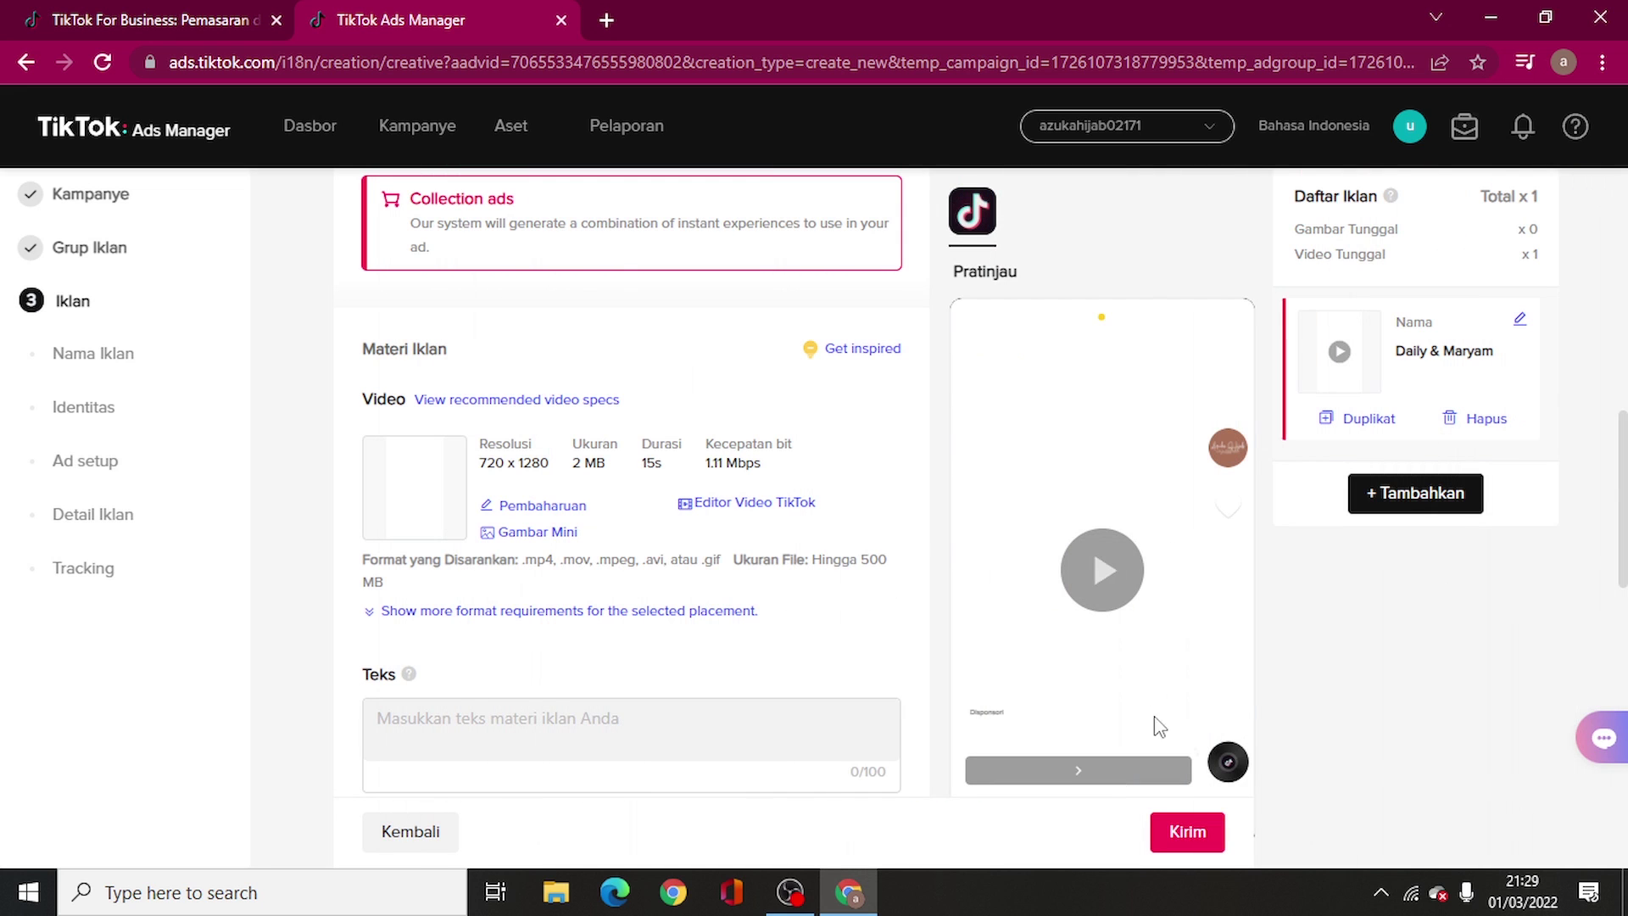
click(1101, 558)
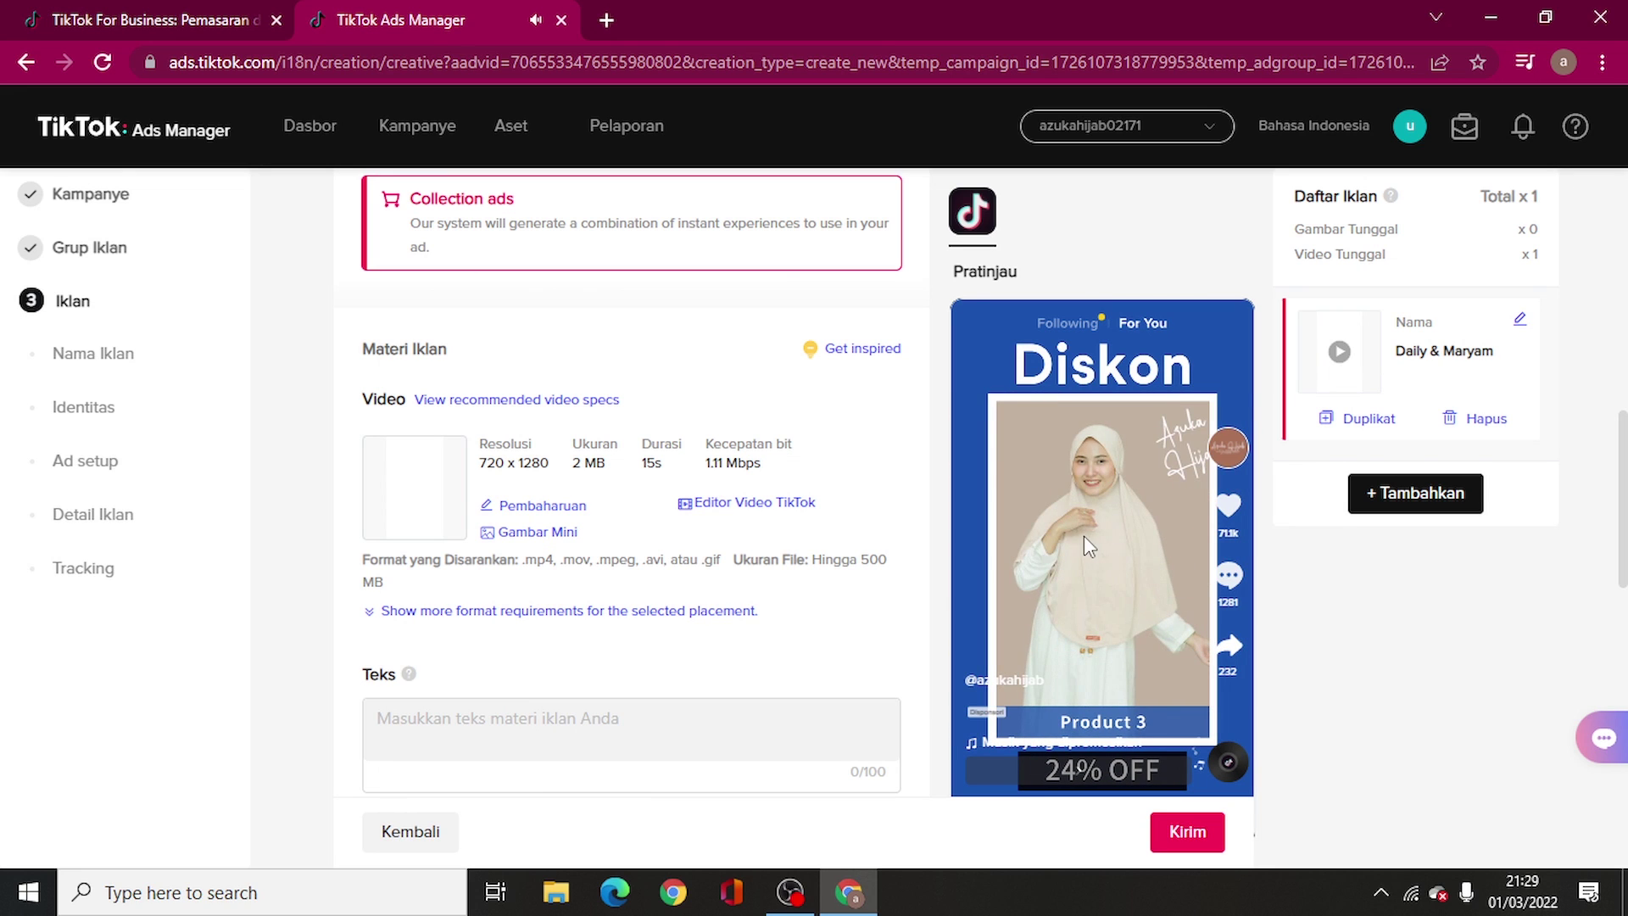
click(1083, 536)
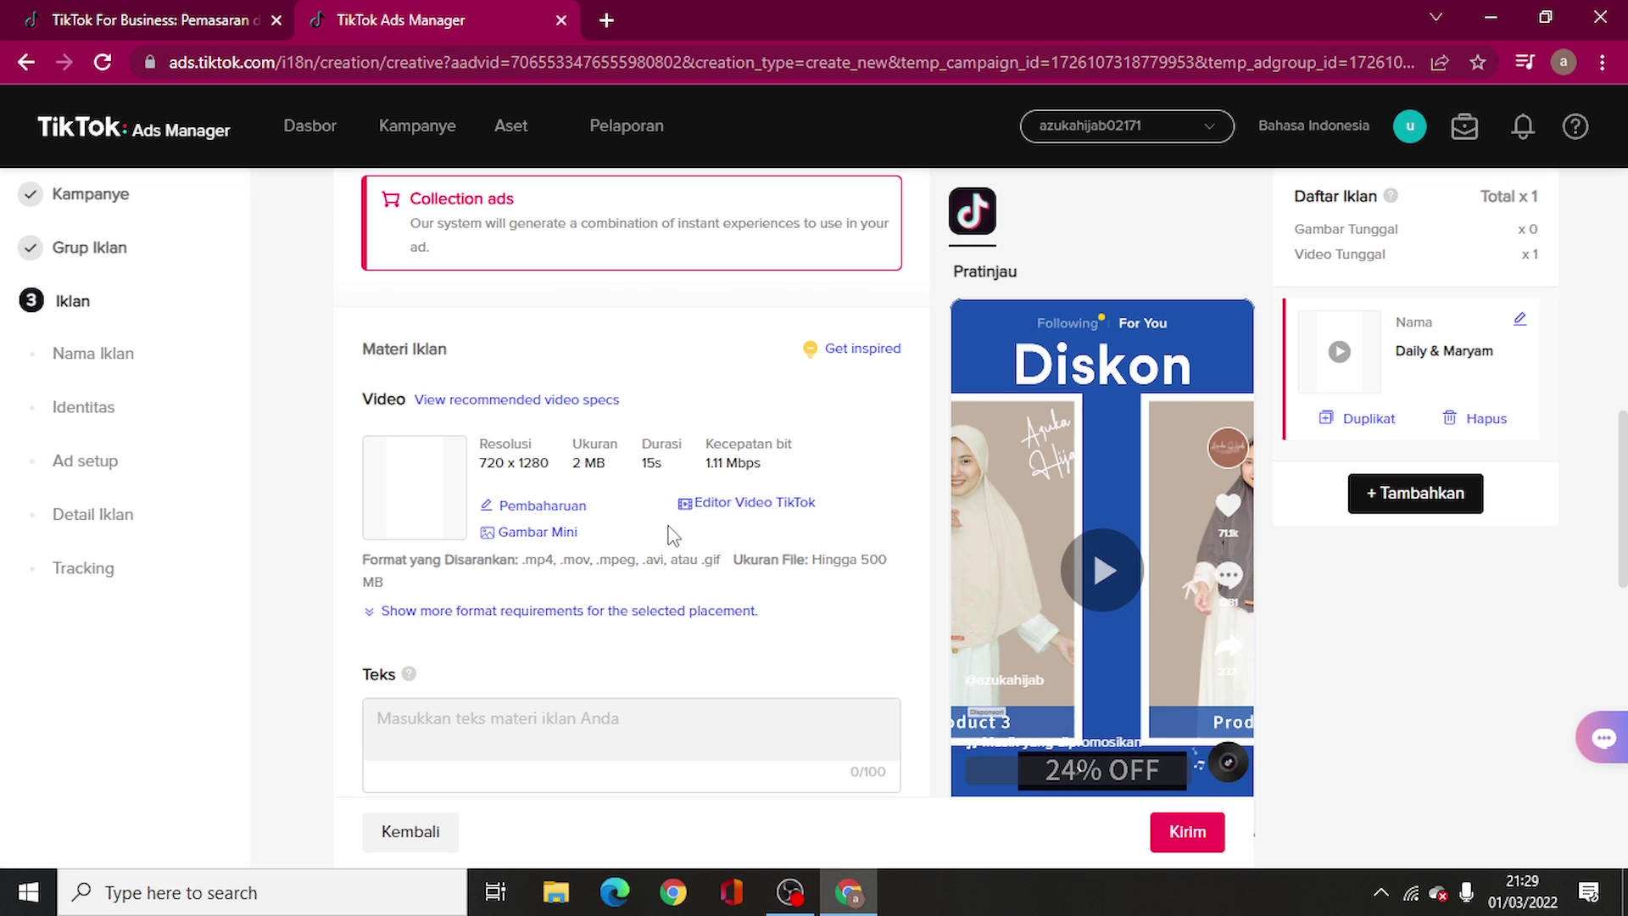
Enter "80% Diskon Hari Ini, Bisa COD" as the ad text
scroll(672, 534, down, 3)
click(596, 518)
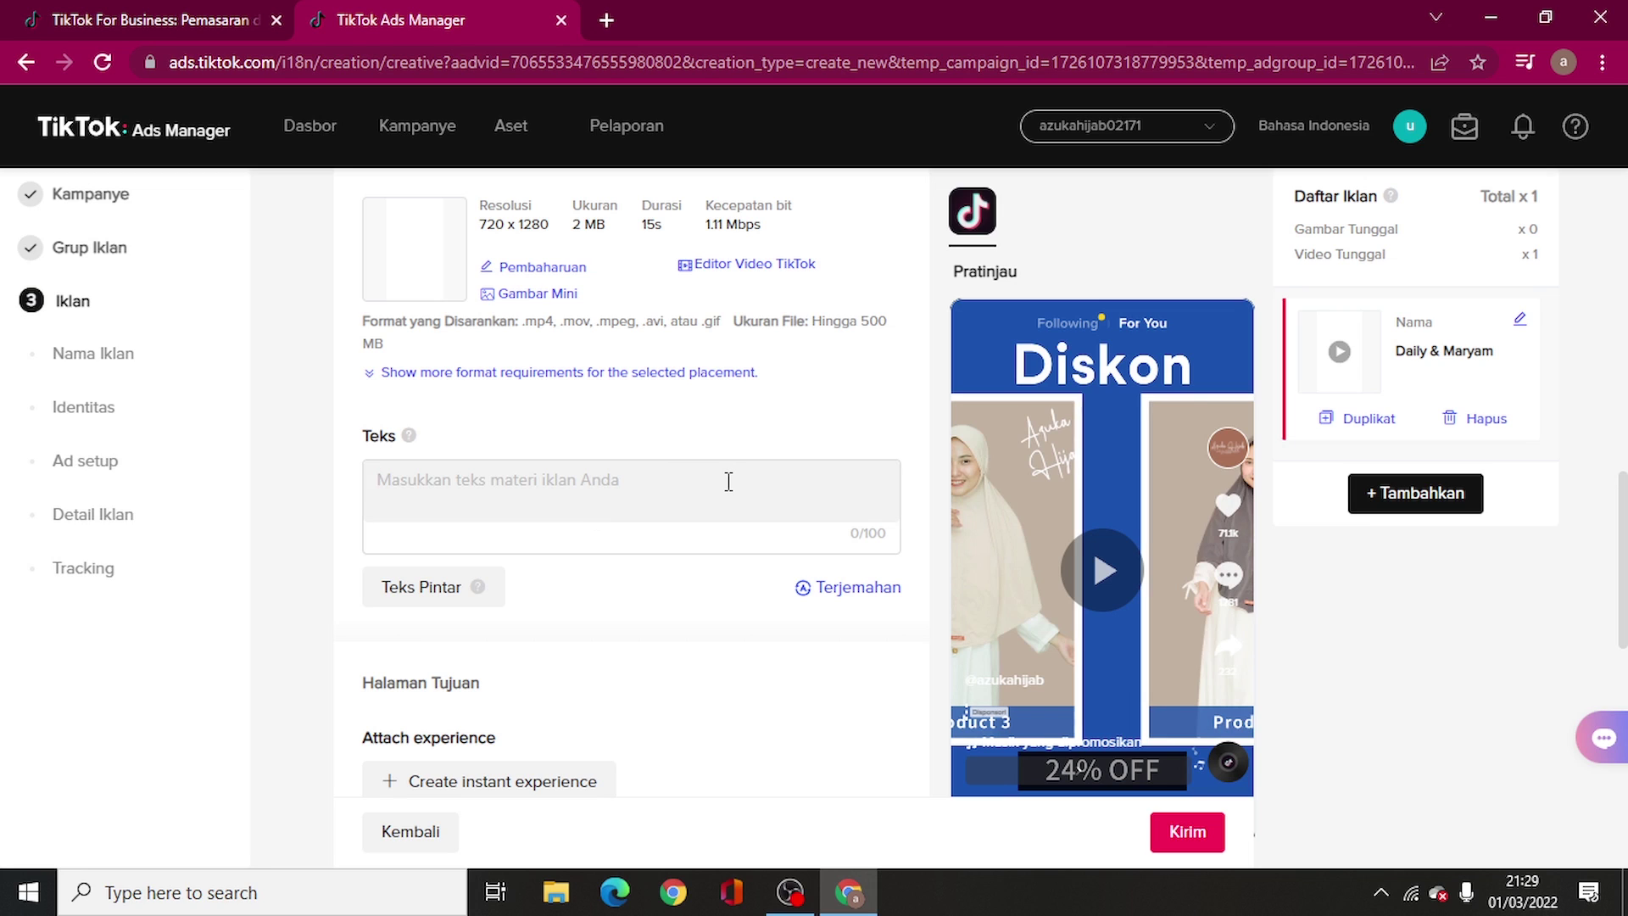
text(8)
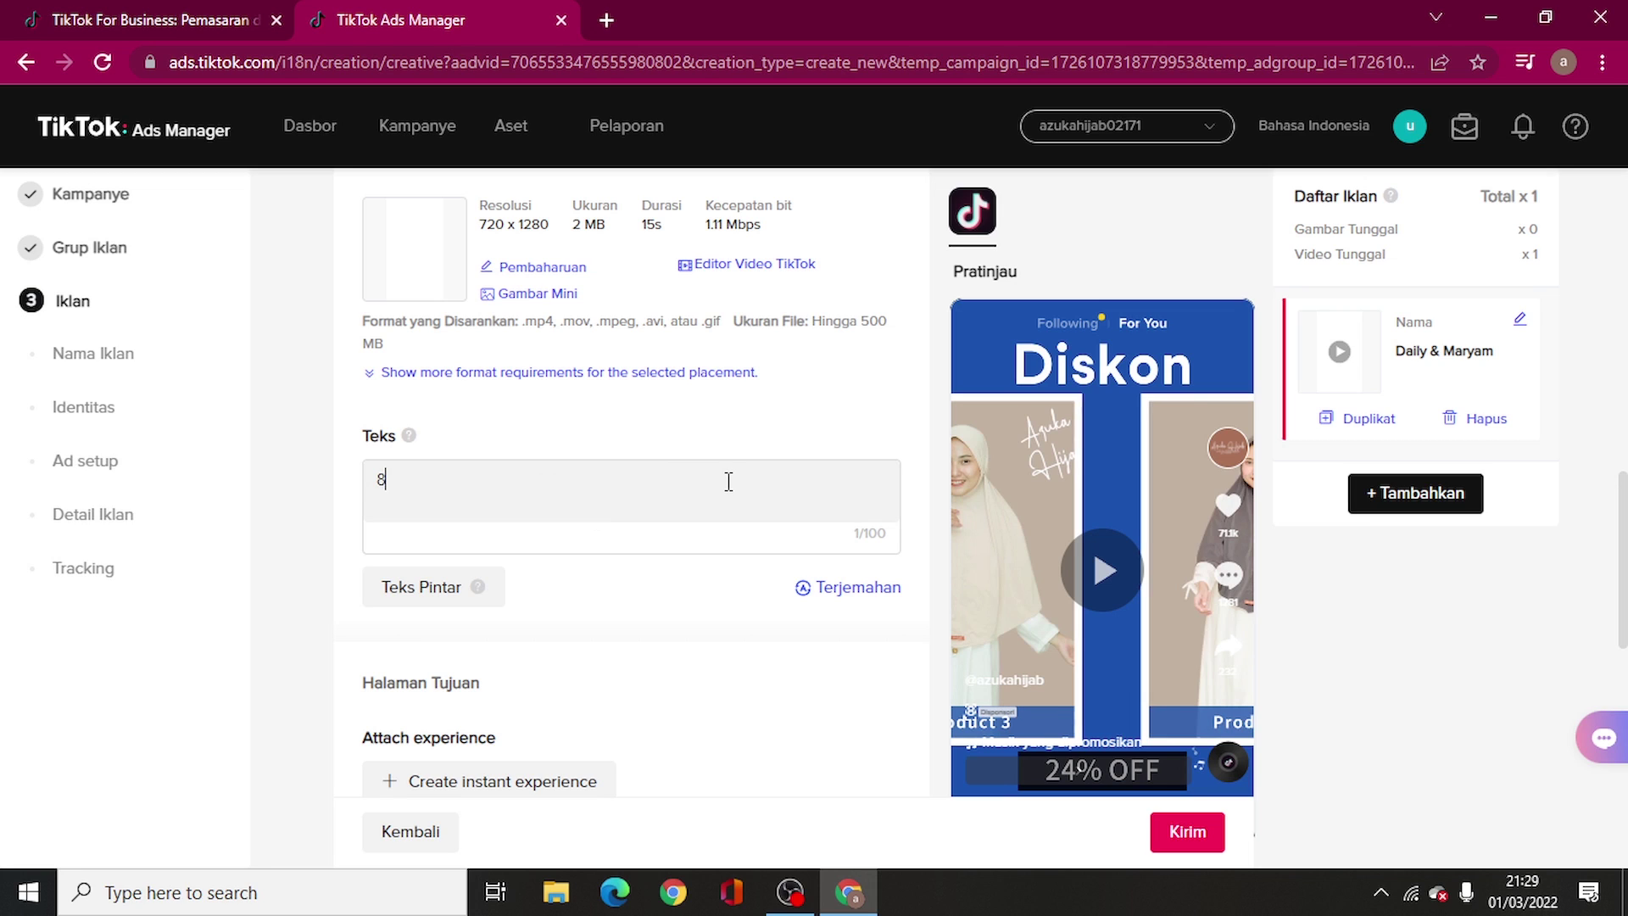
text(0% D)
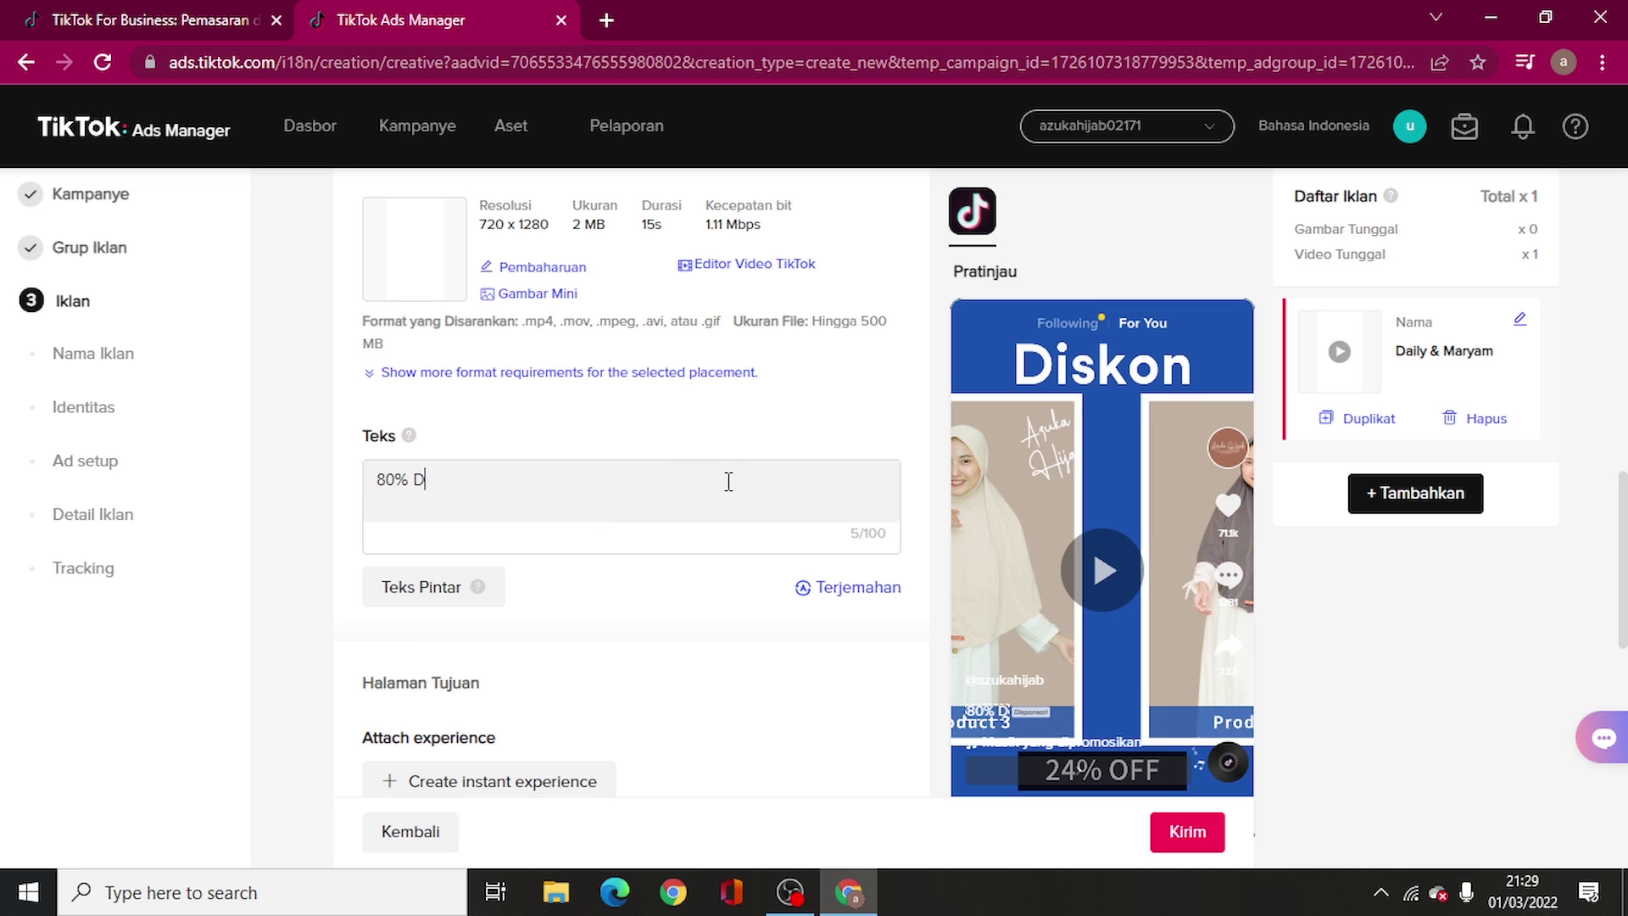
text(iskon Hari )
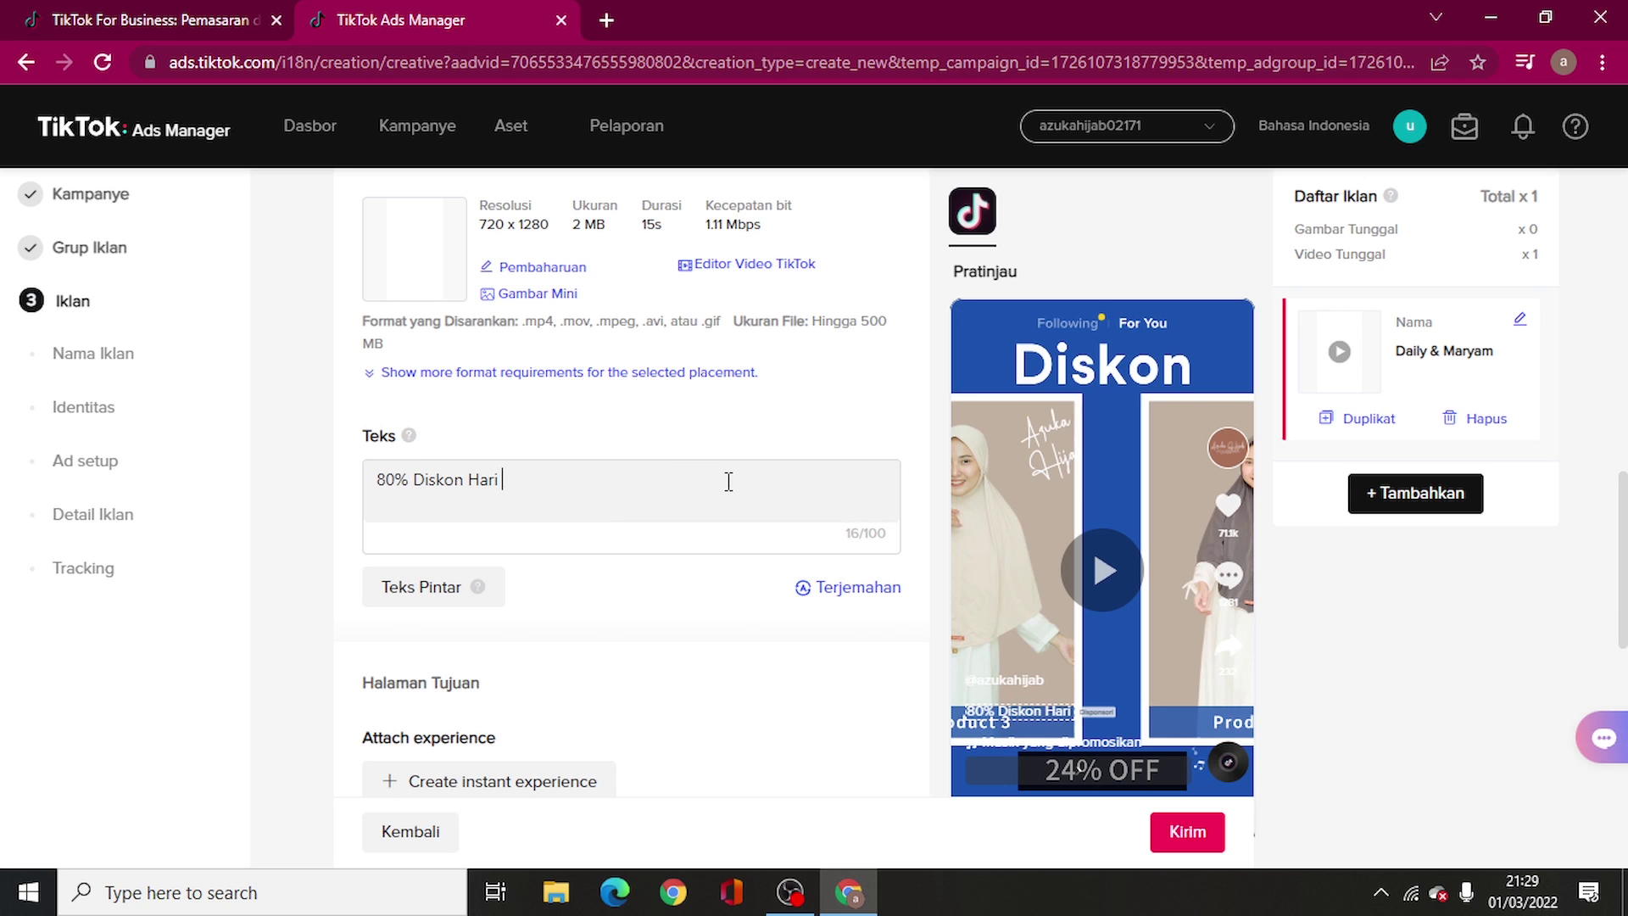
text(Ini. Bisa COD)
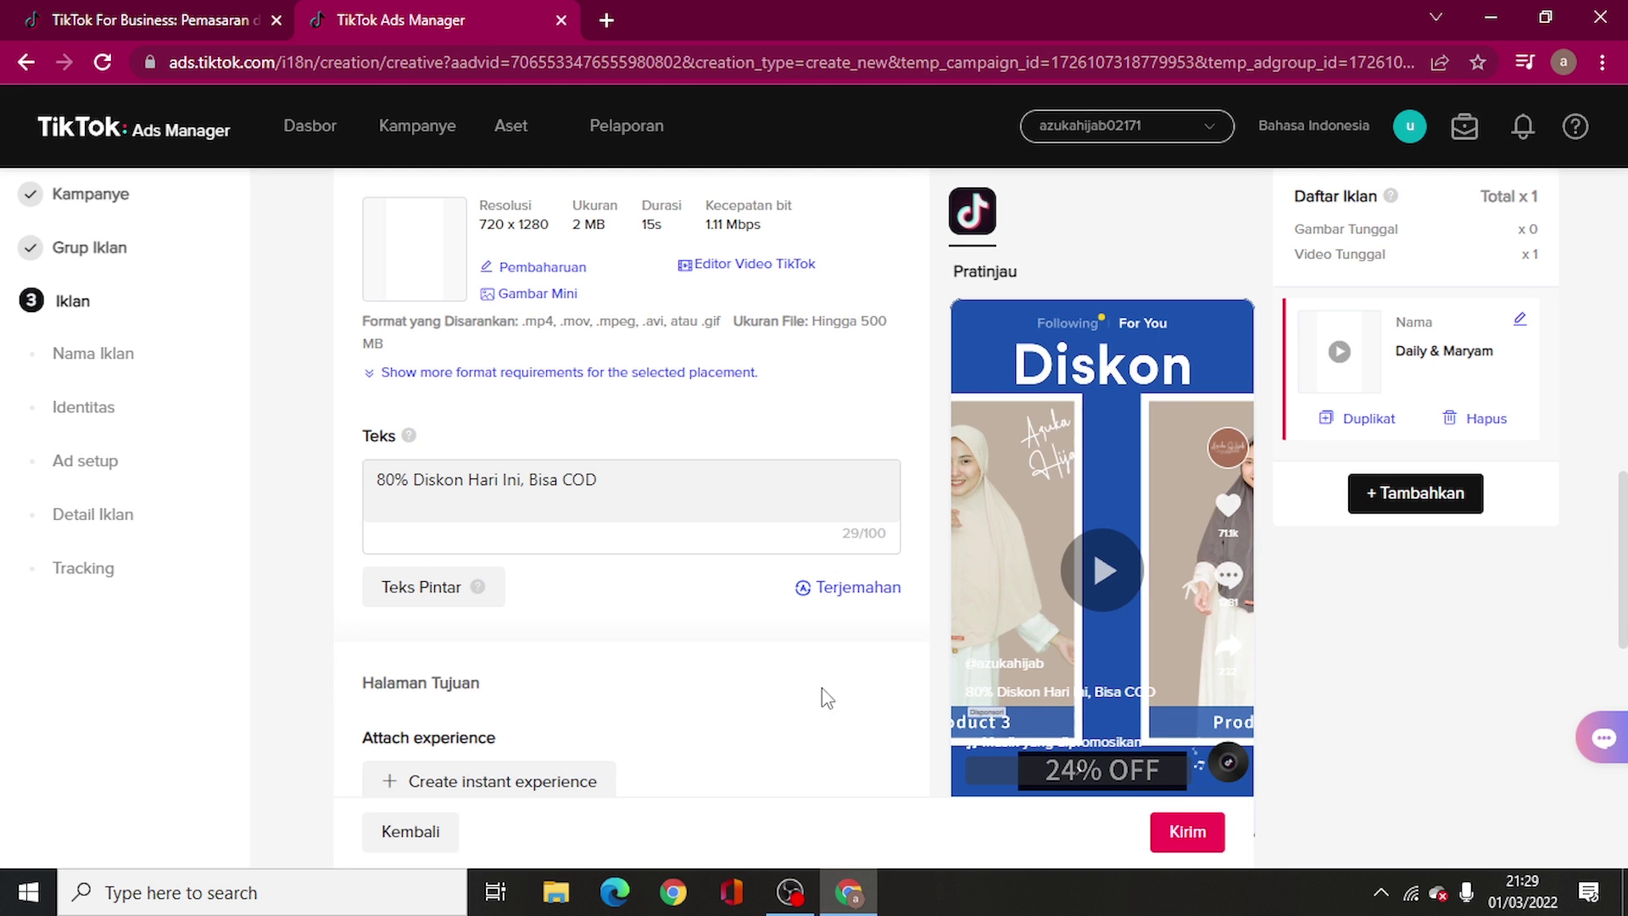
Try to submit the ad, and start creating an instant experience for its landing page
scroll(690, 679, down, 4)
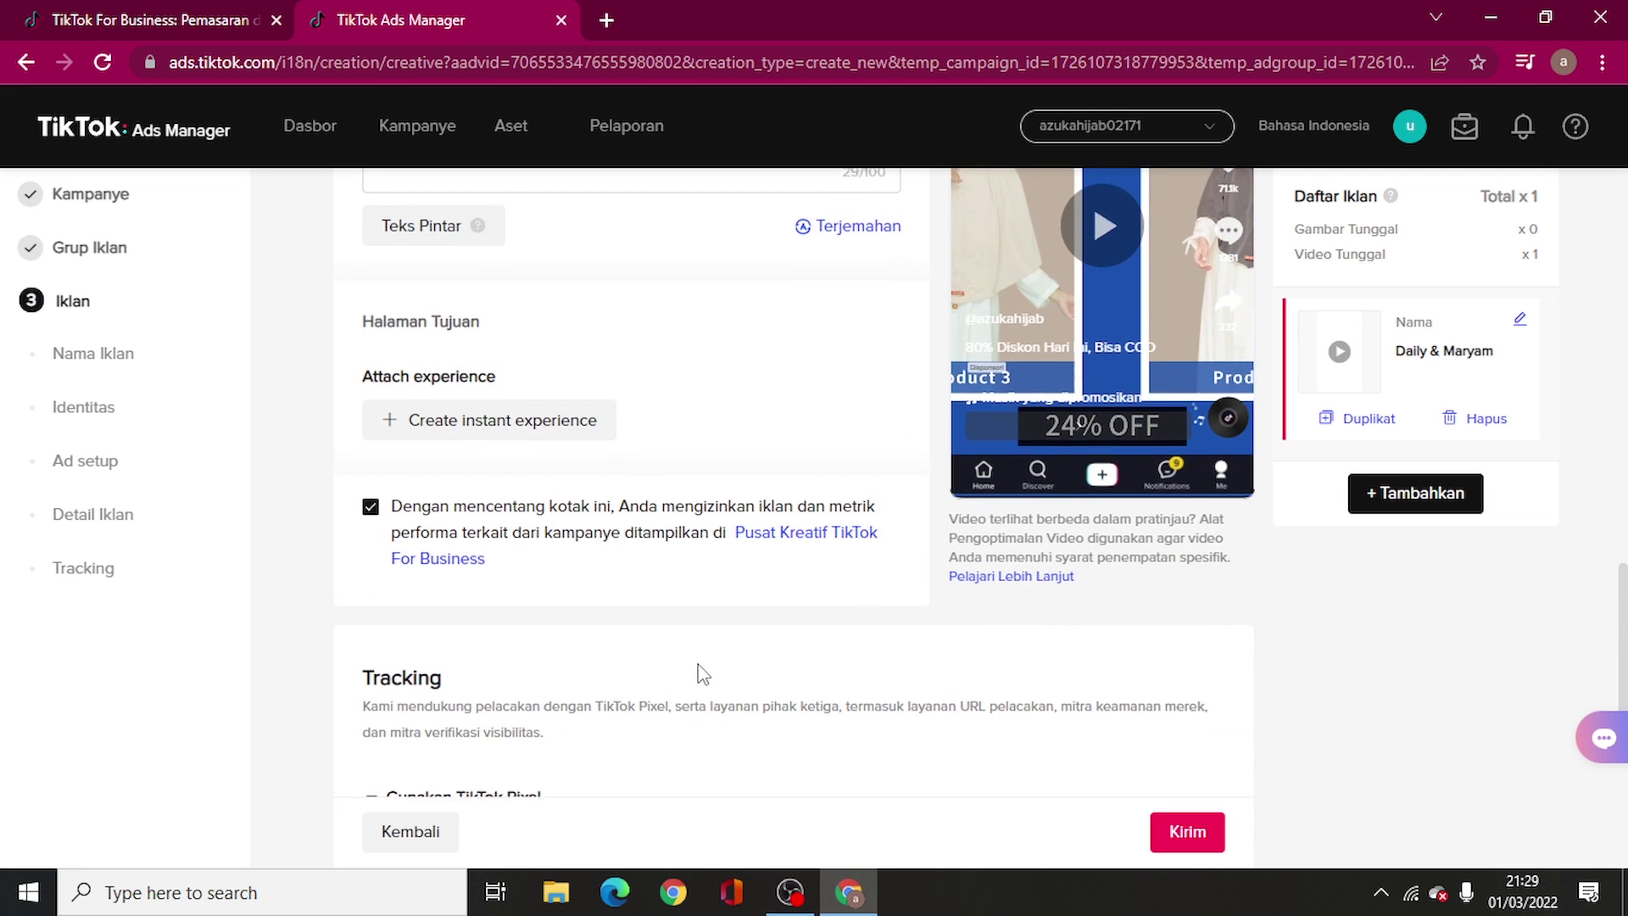
scroll(699, 677, down, 1)
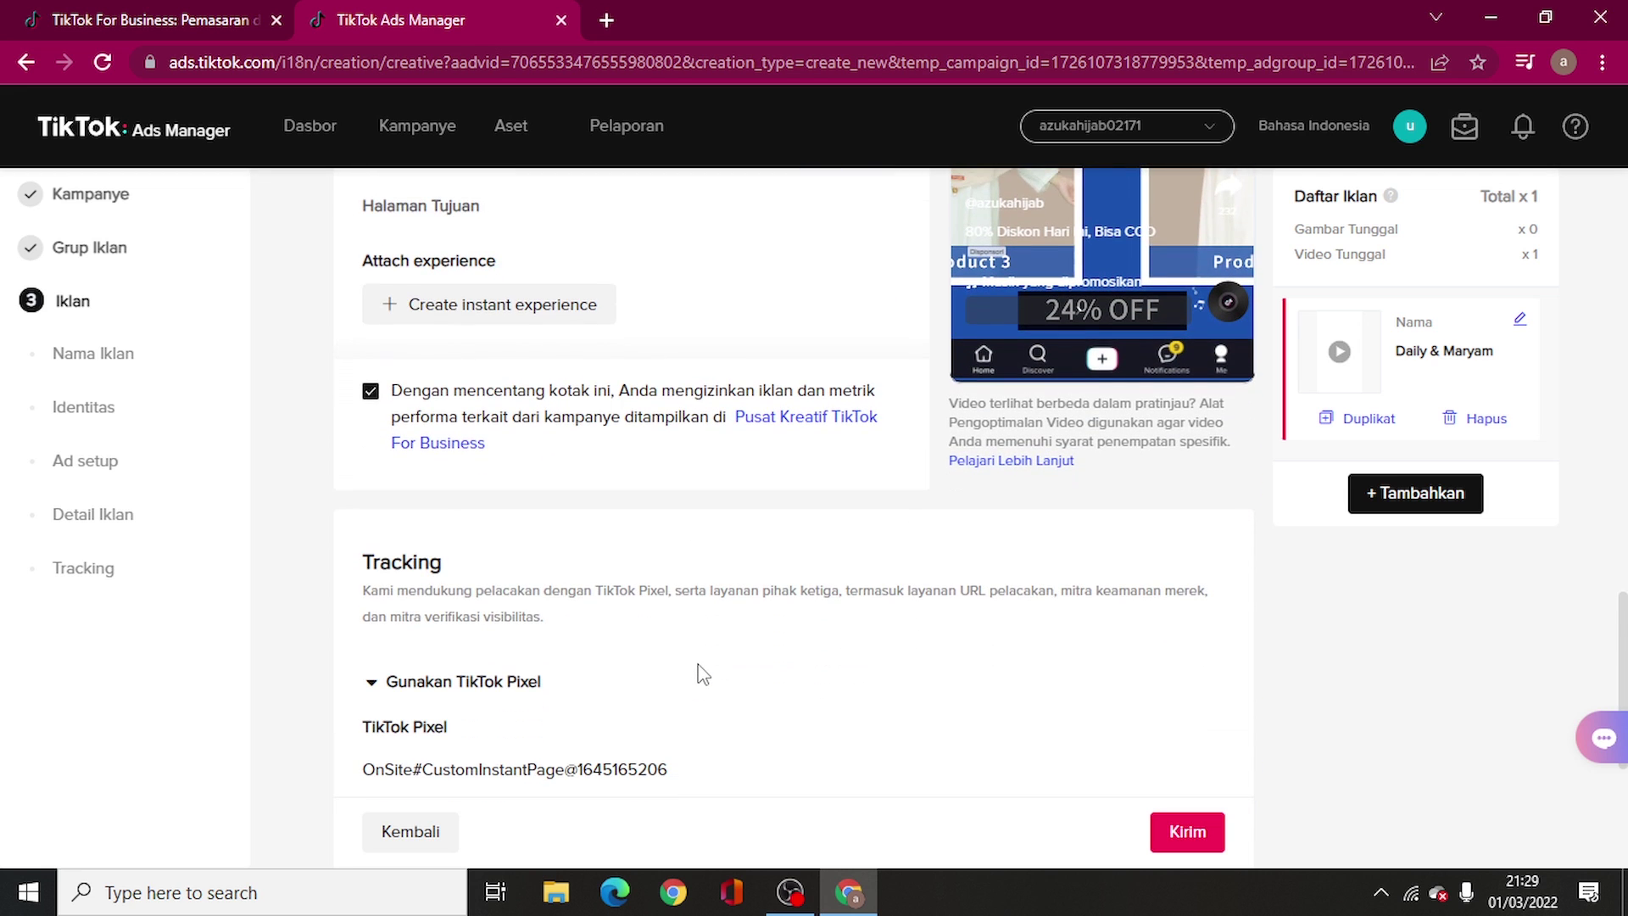
click(1204, 835)
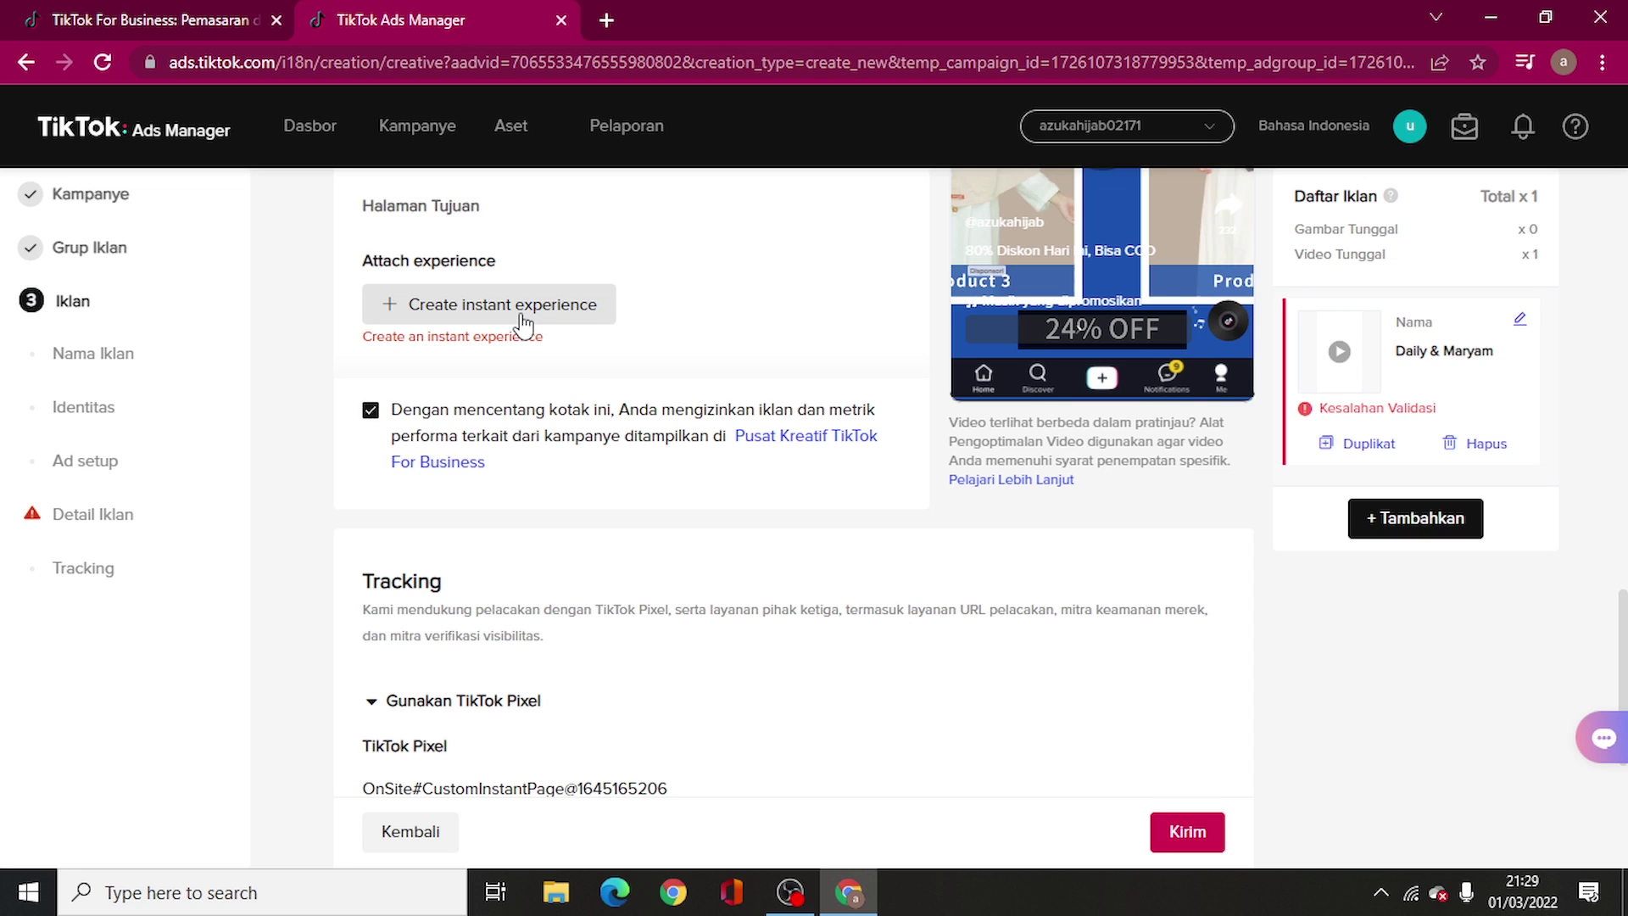
click(525, 313)
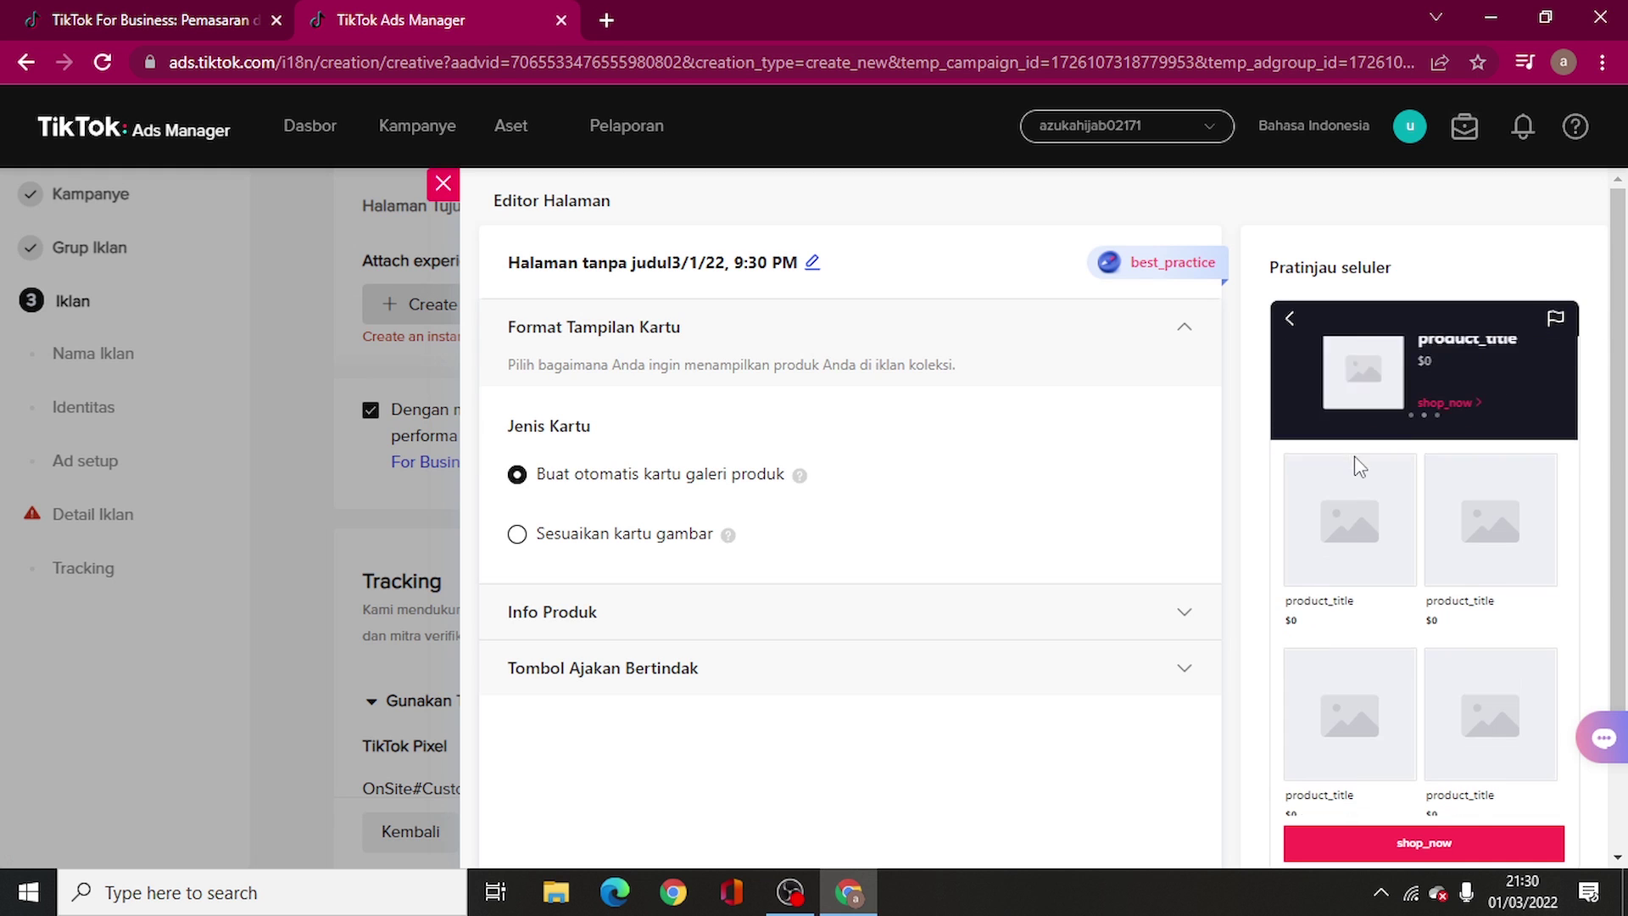
scroll(1430, 539, down, 2)
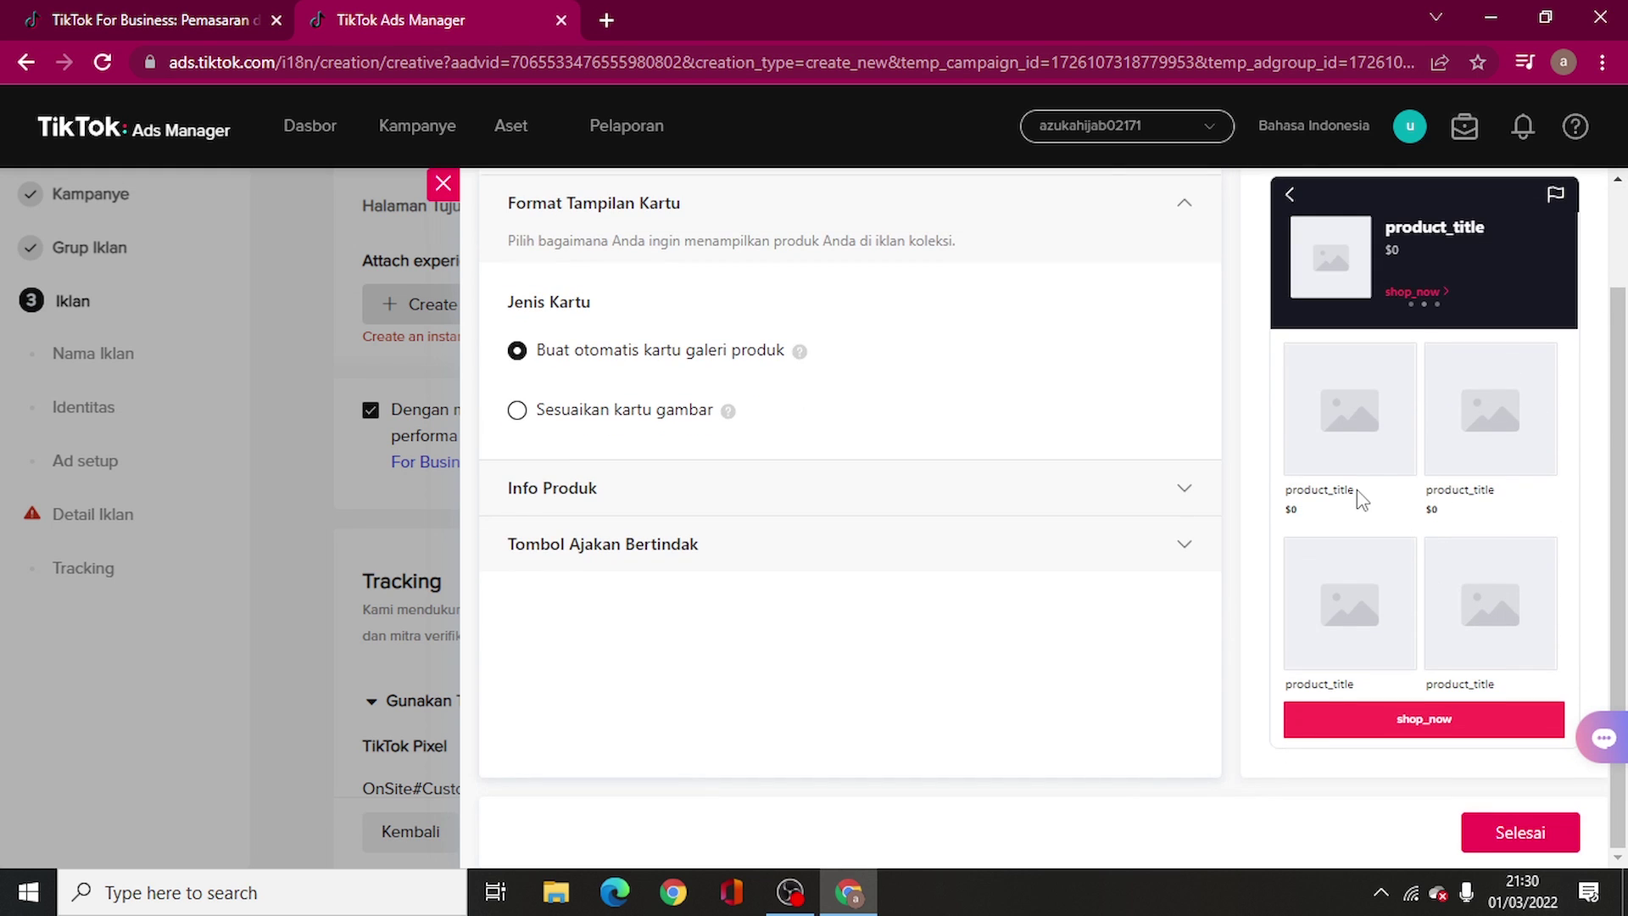
scroll(1357, 490, up, 2)
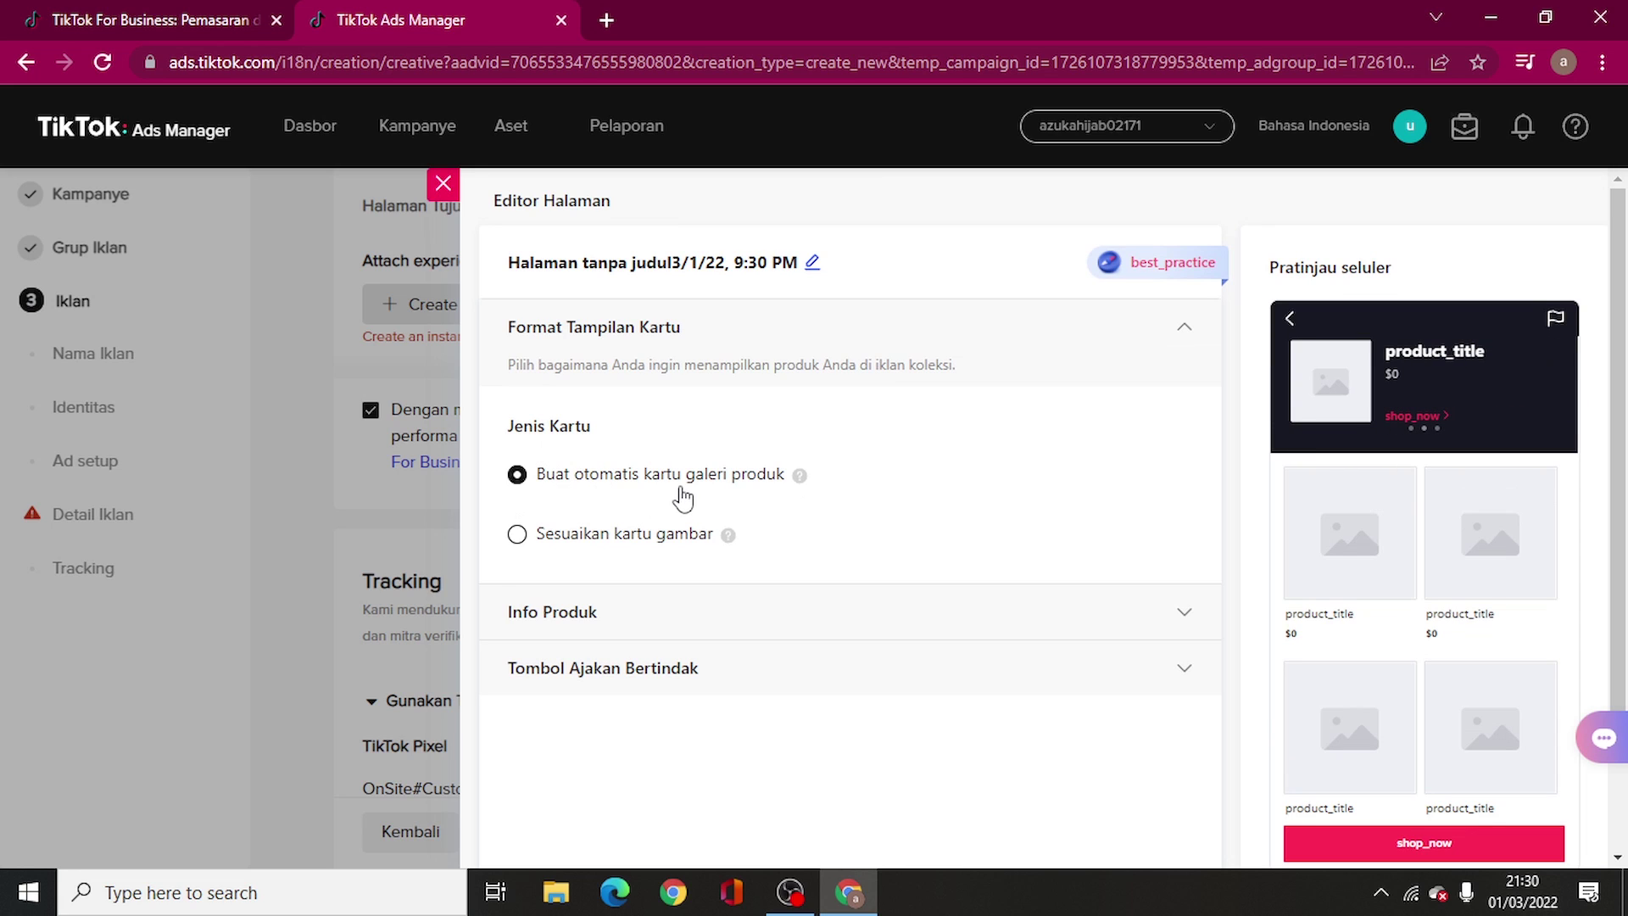
Set the instant experience's product catalogue to Katalog Produk Azuka and its product set to Semua Produk, and check the products in the mobile preview
click(624, 614)
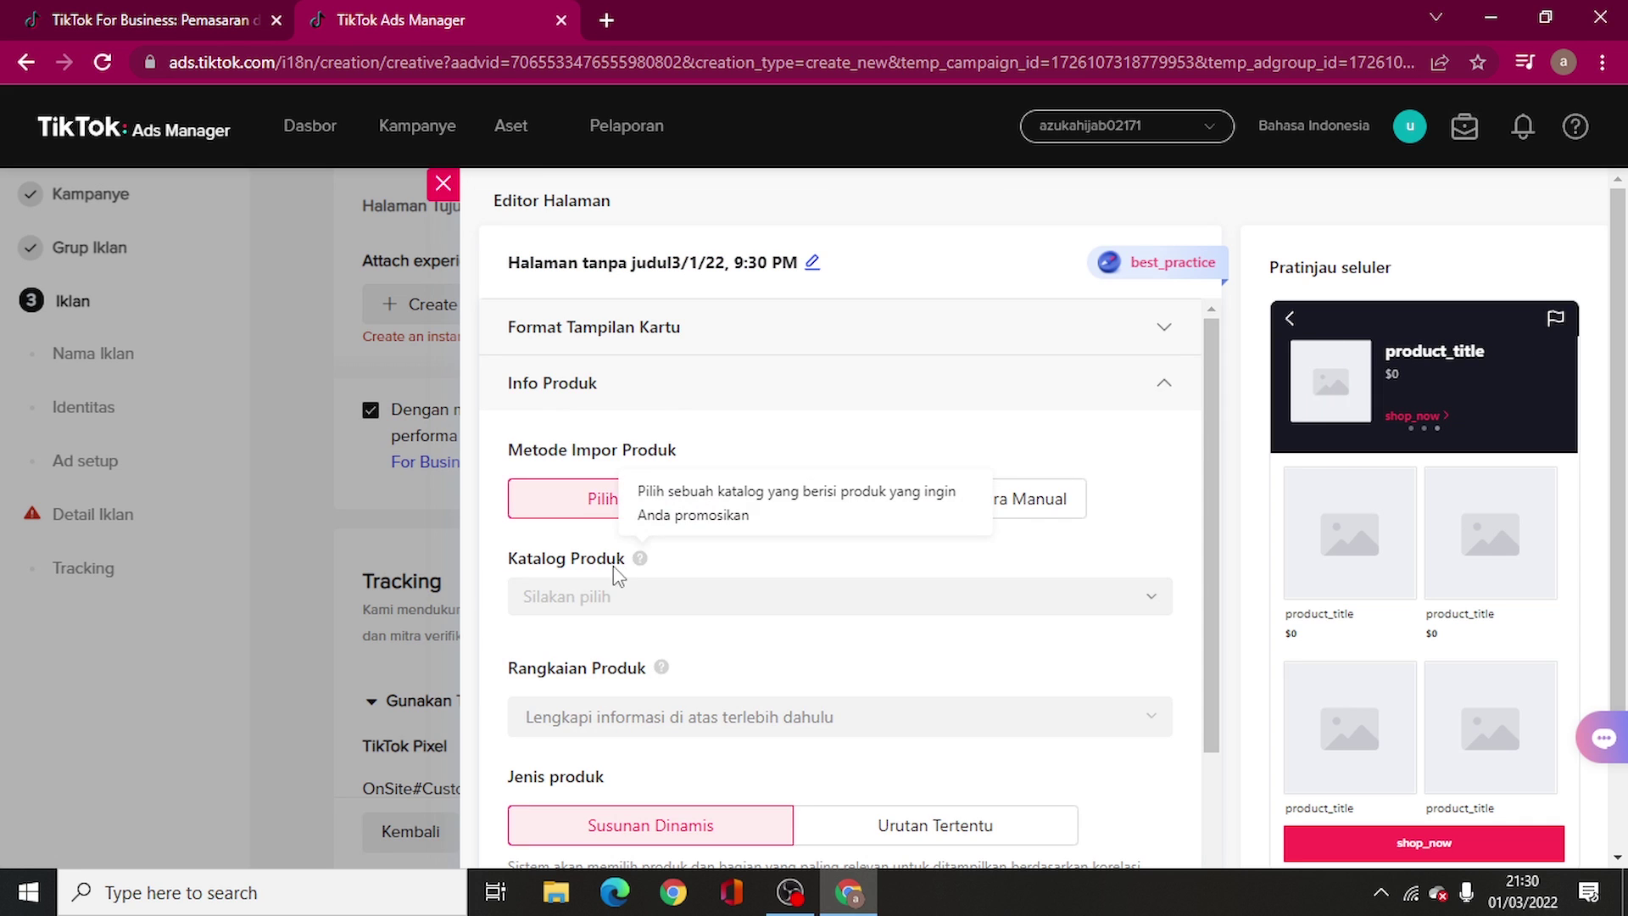
click(636, 596)
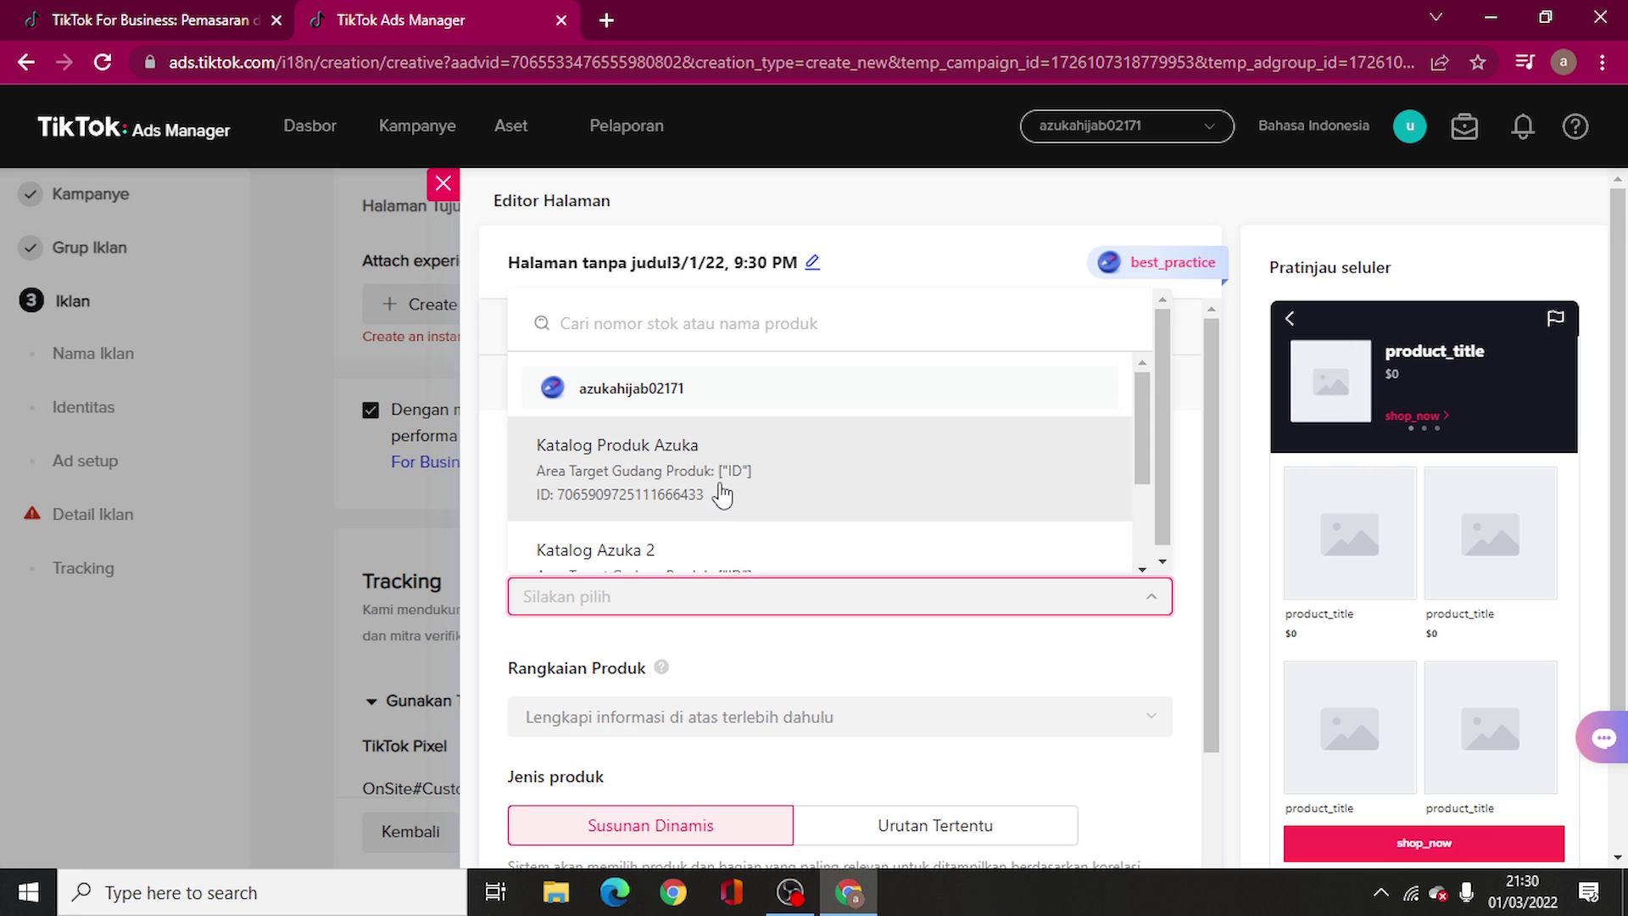
scroll(721, 494, down, 2)
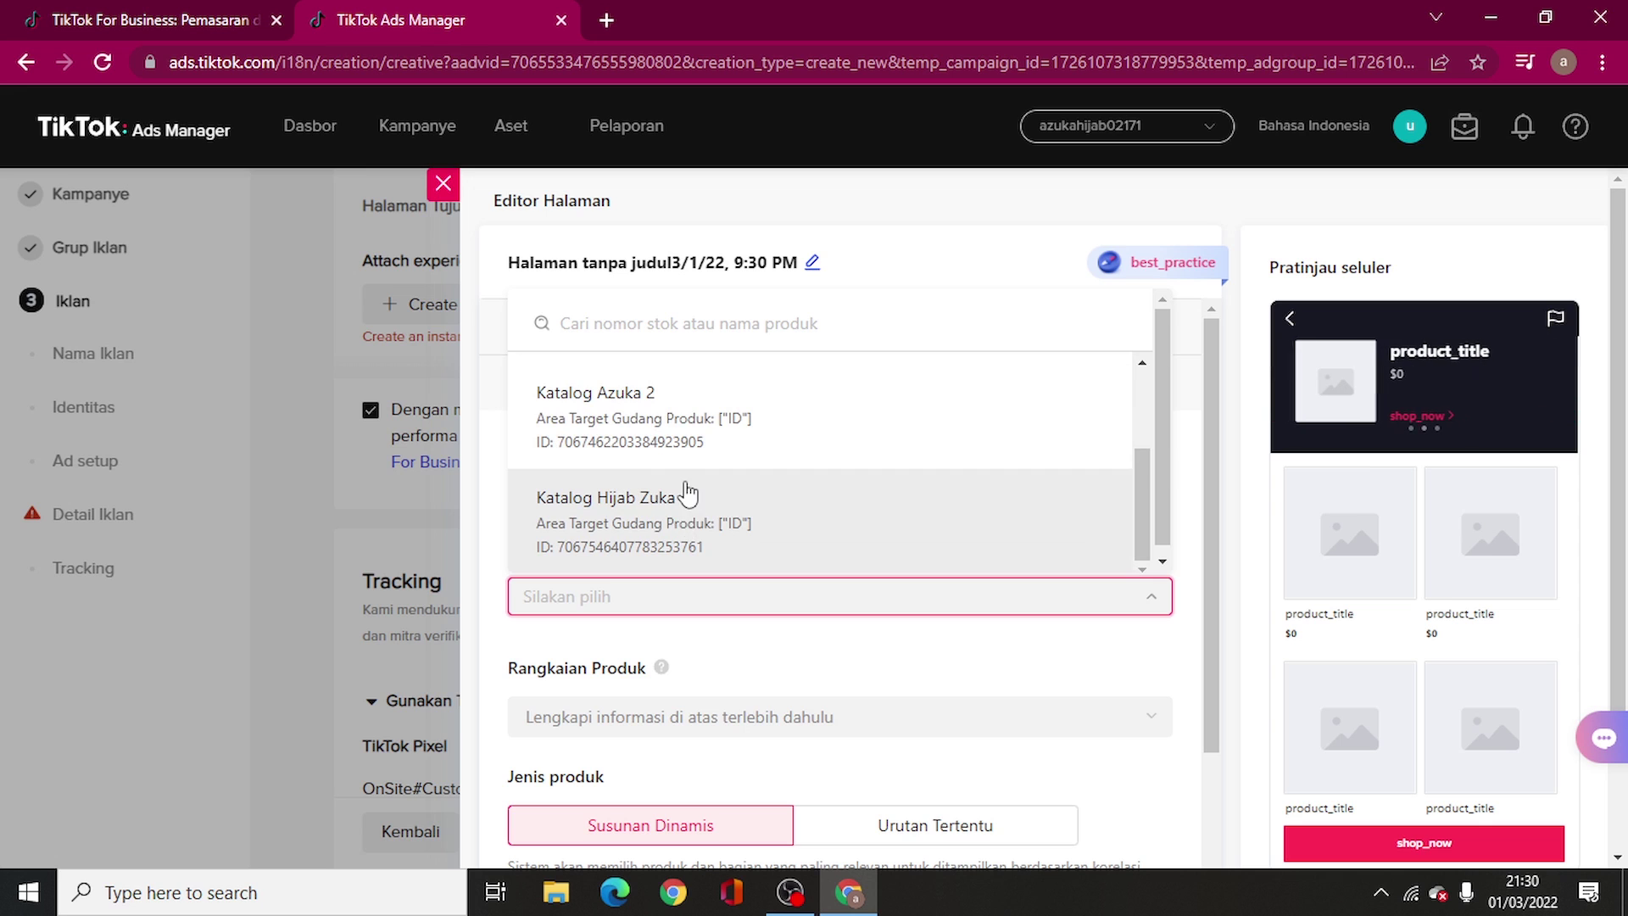
scroll(686, 494, up, 2)
click(673, 456)
click(710, 735)
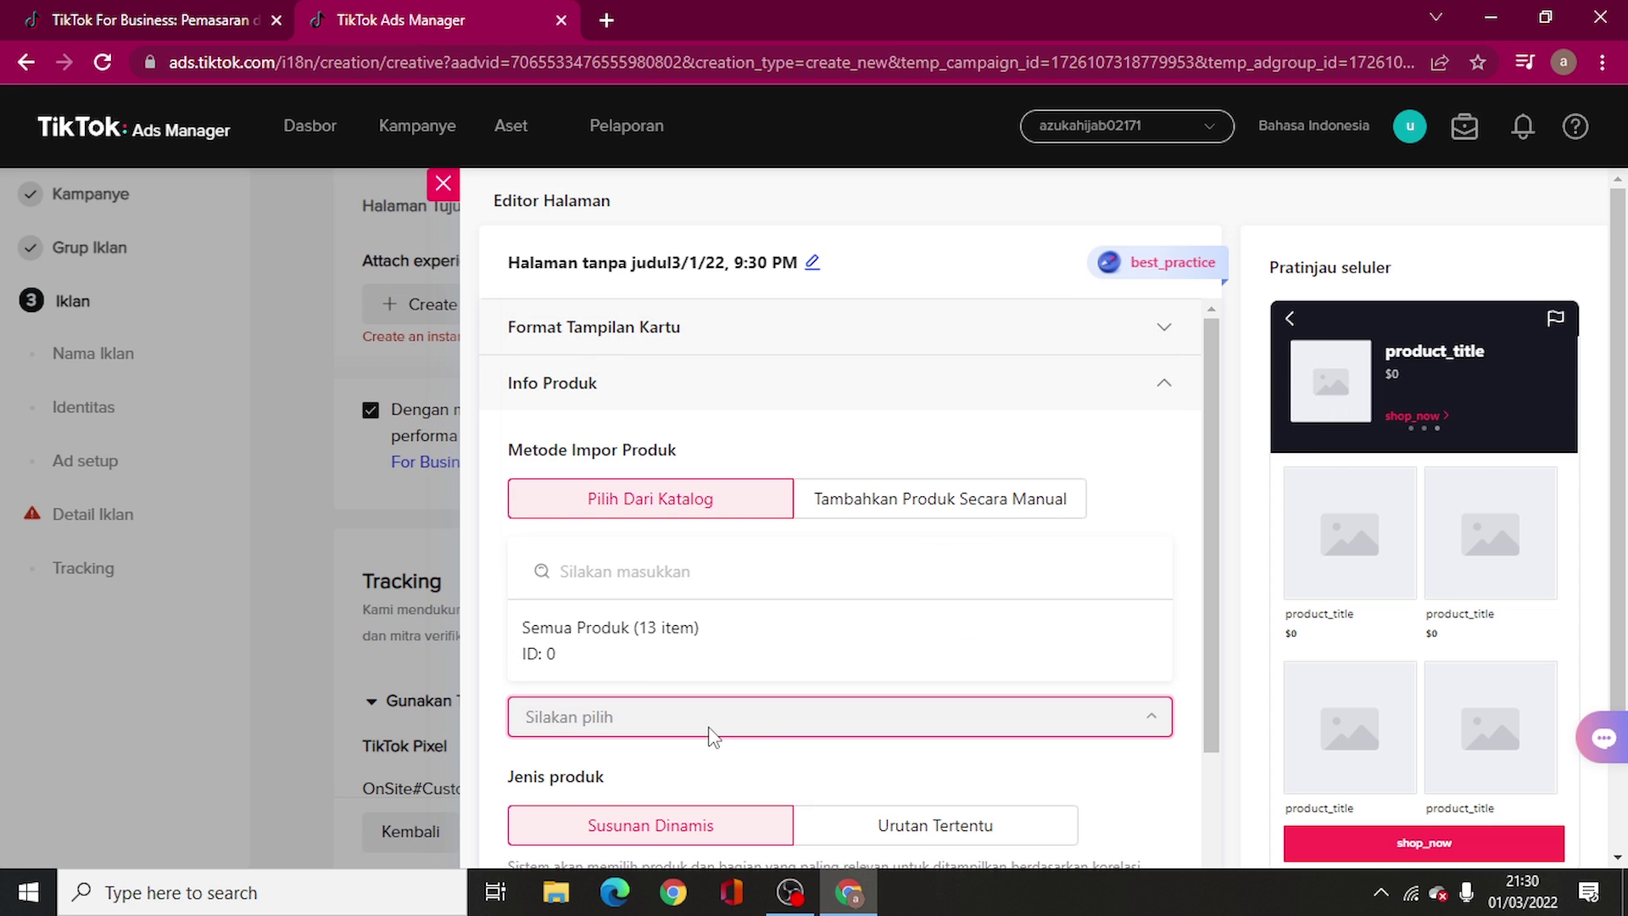
click(710, 734)
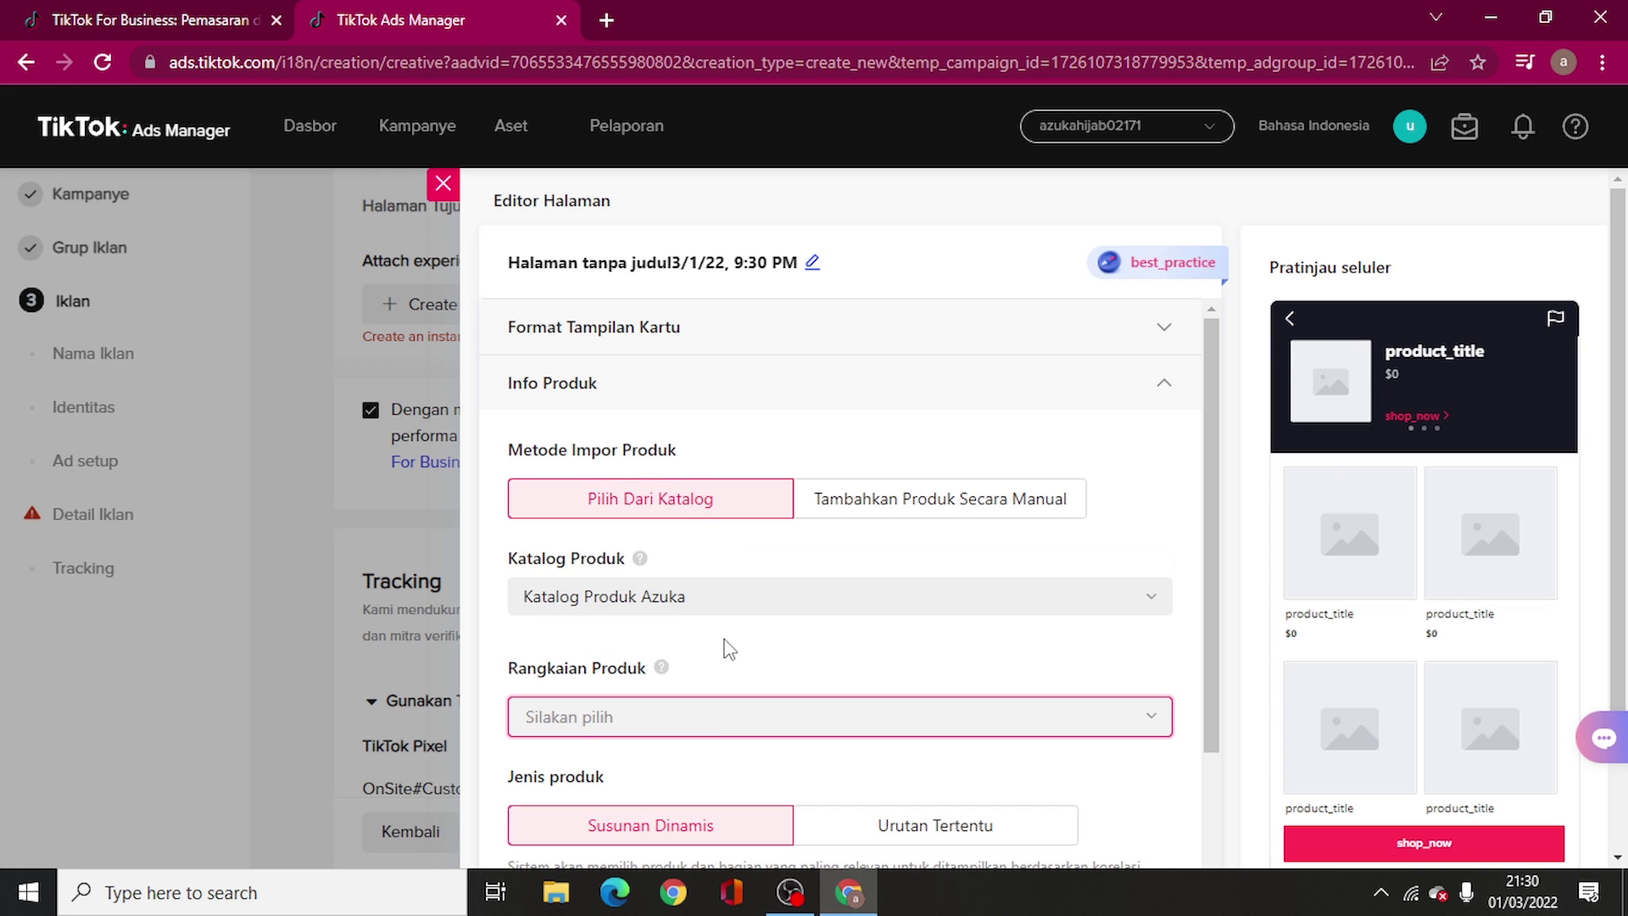
scroll(726, 648, down, 2)
click(717, 607)
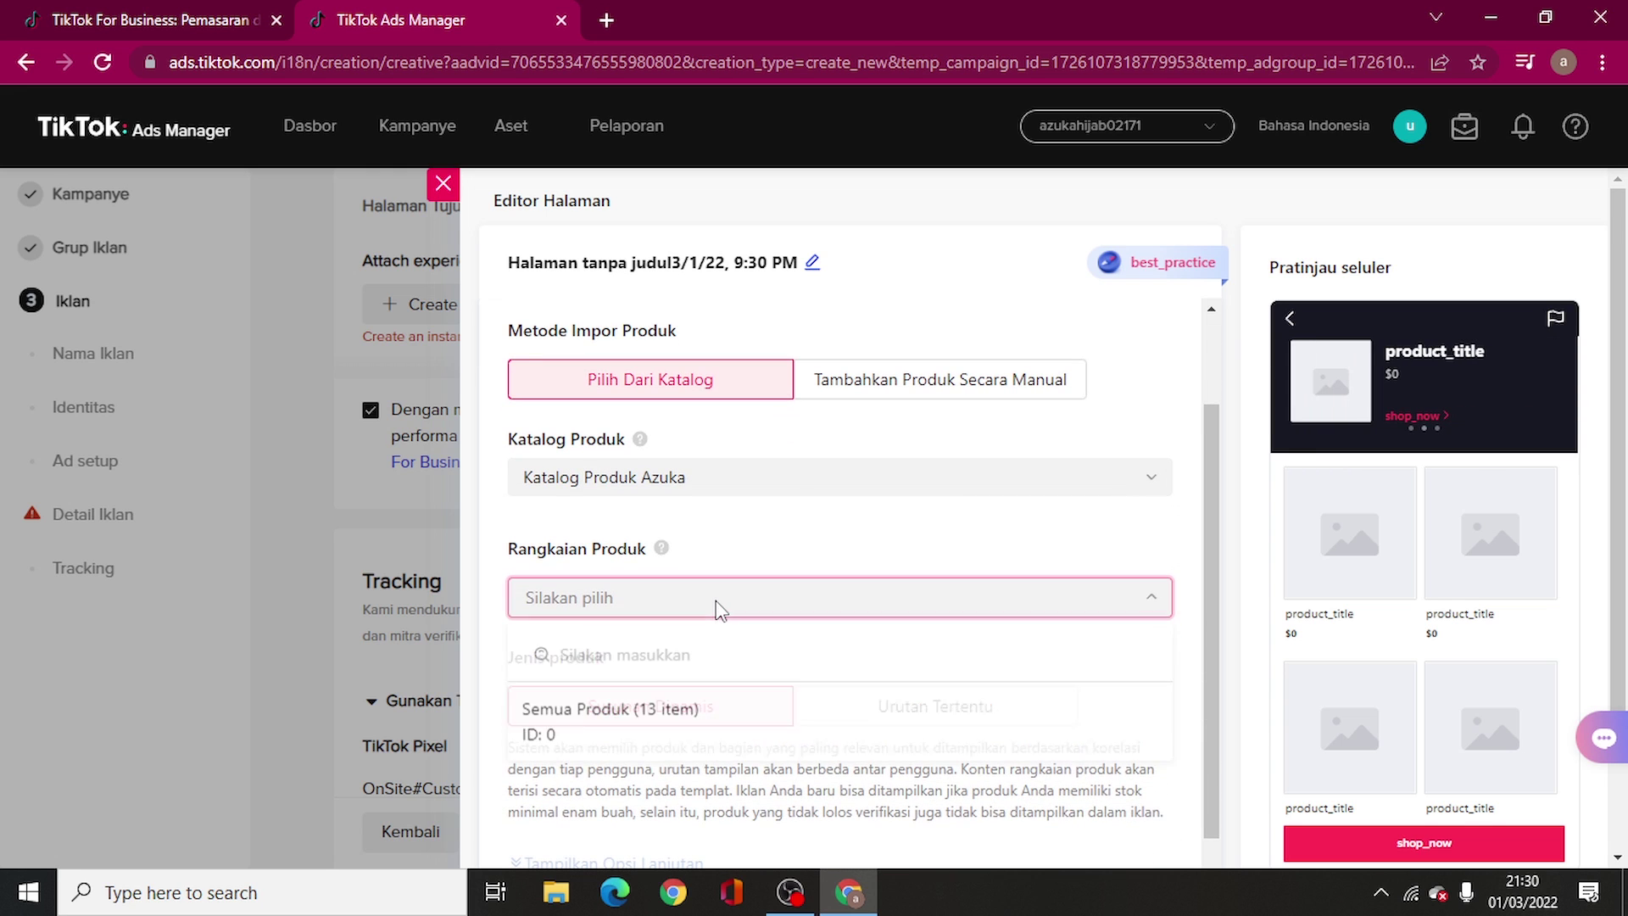
click(603, 717)
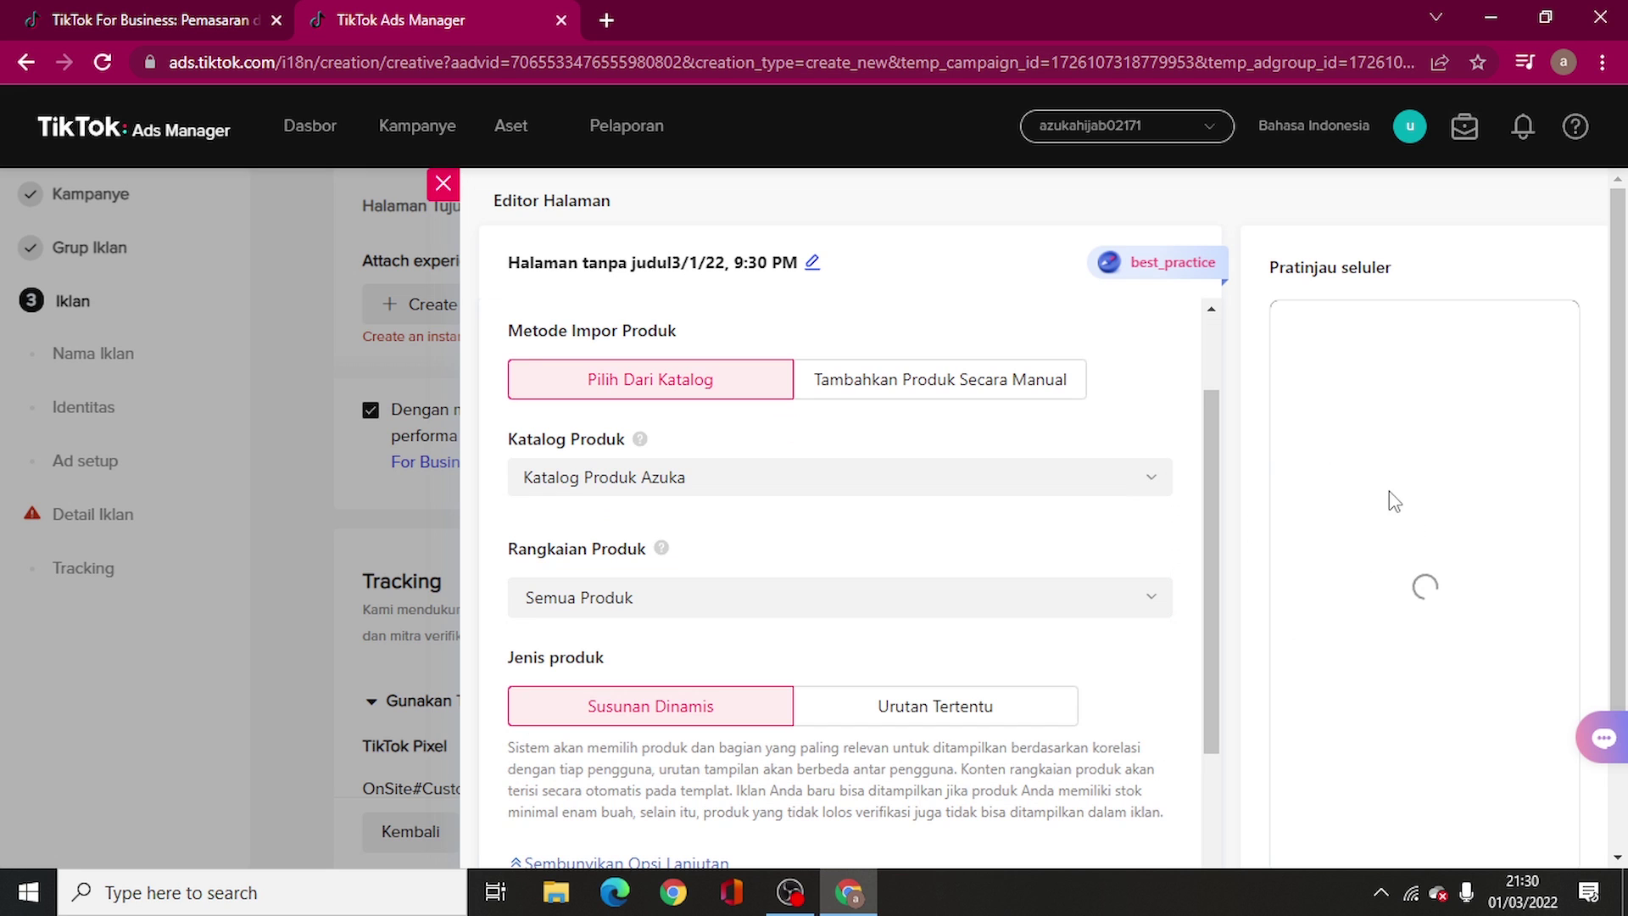
scroll(1404, 513, down, 3)
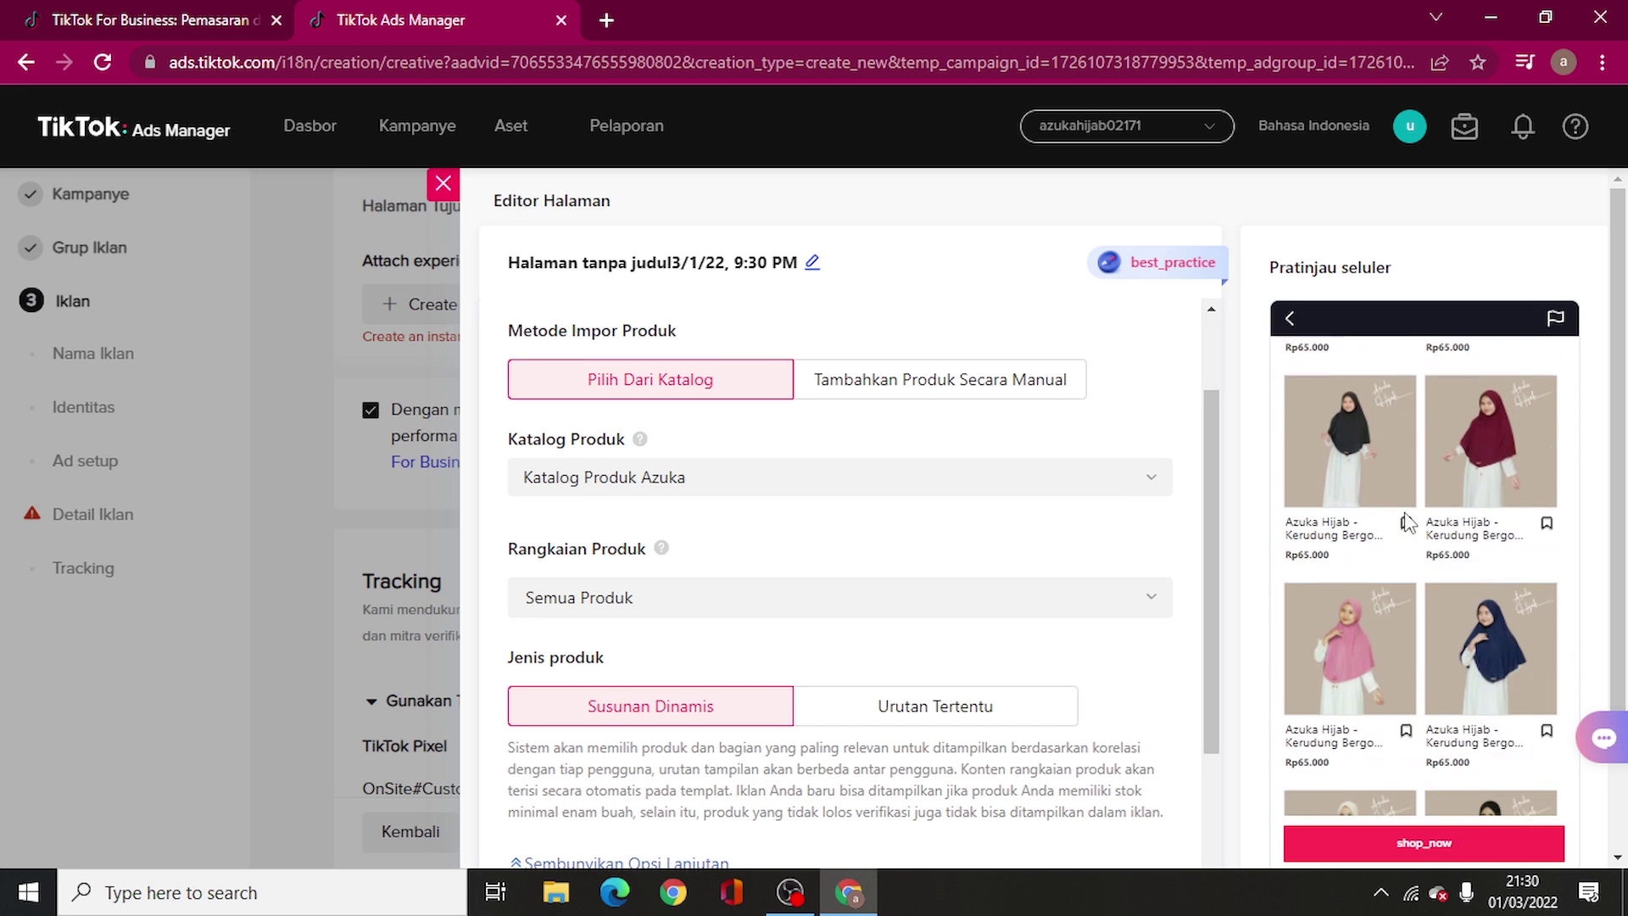
scroll(1404, 518, down, 5)
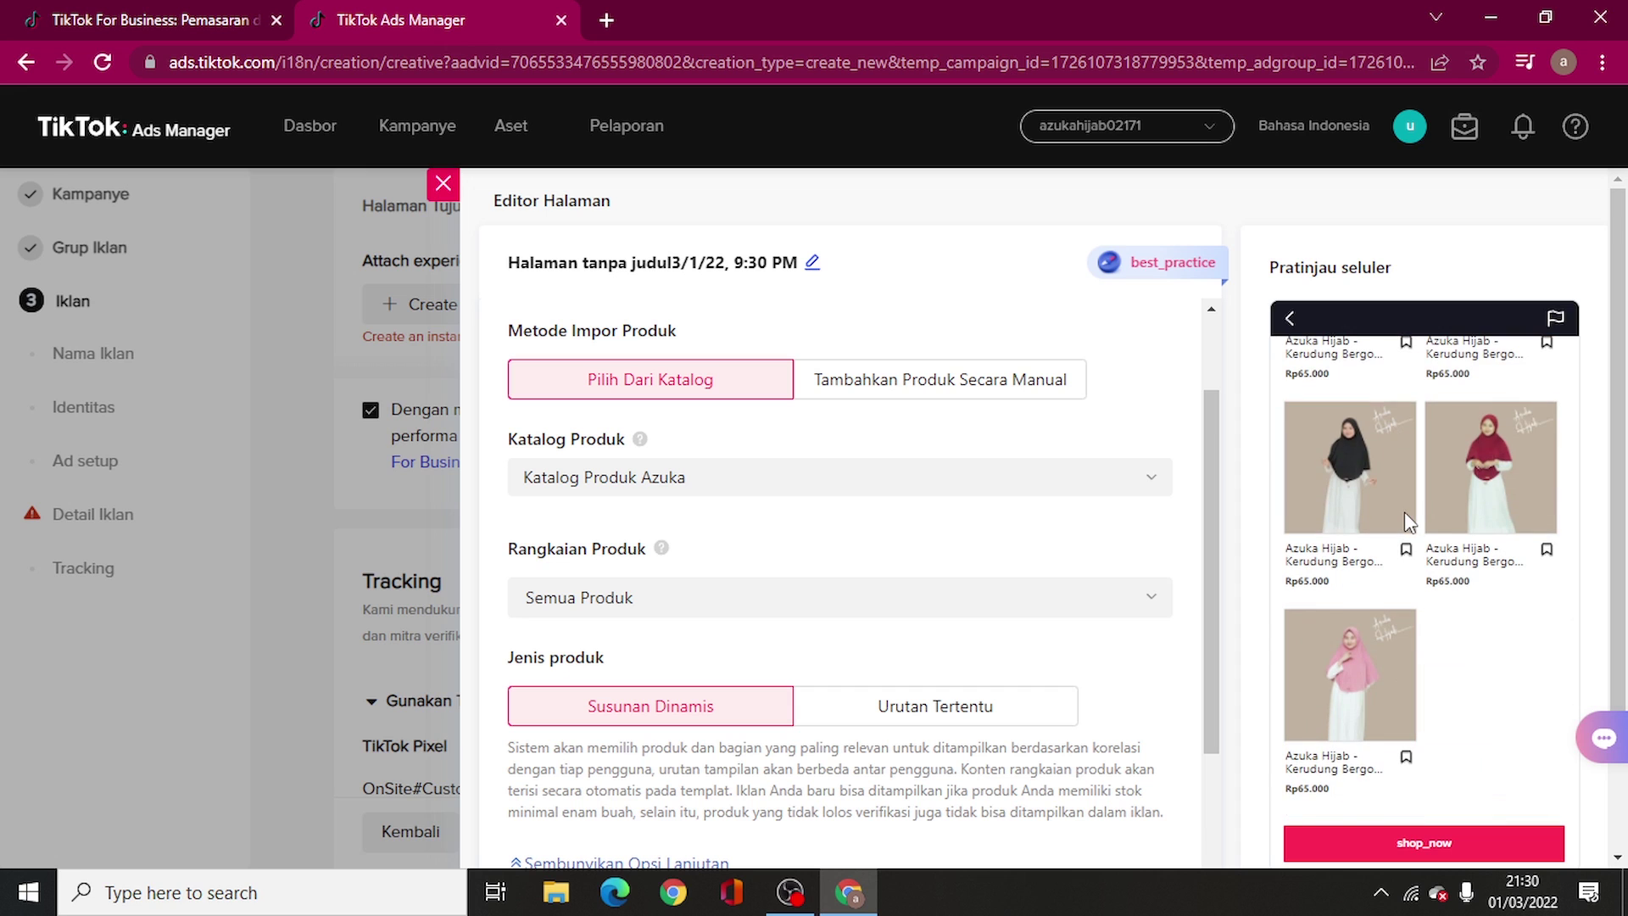
Enable the discount section (Tambahkan Bagian Diskon) in the product info's advanced options
scroll(1006, 545, down, 4)
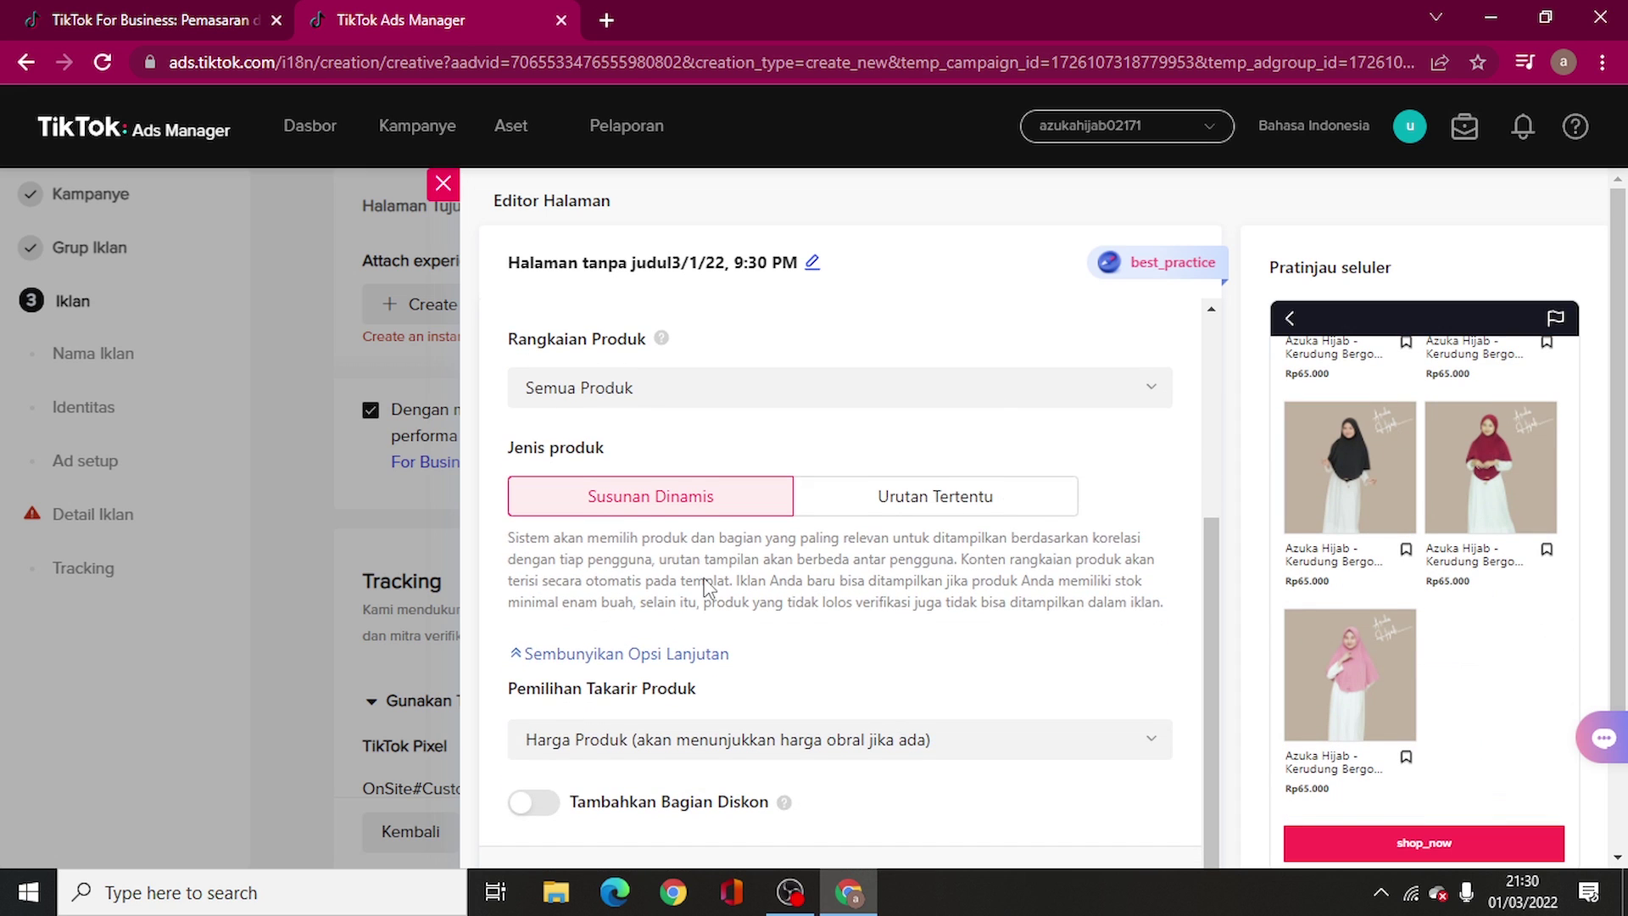
scroll(678, 627, down, 2)
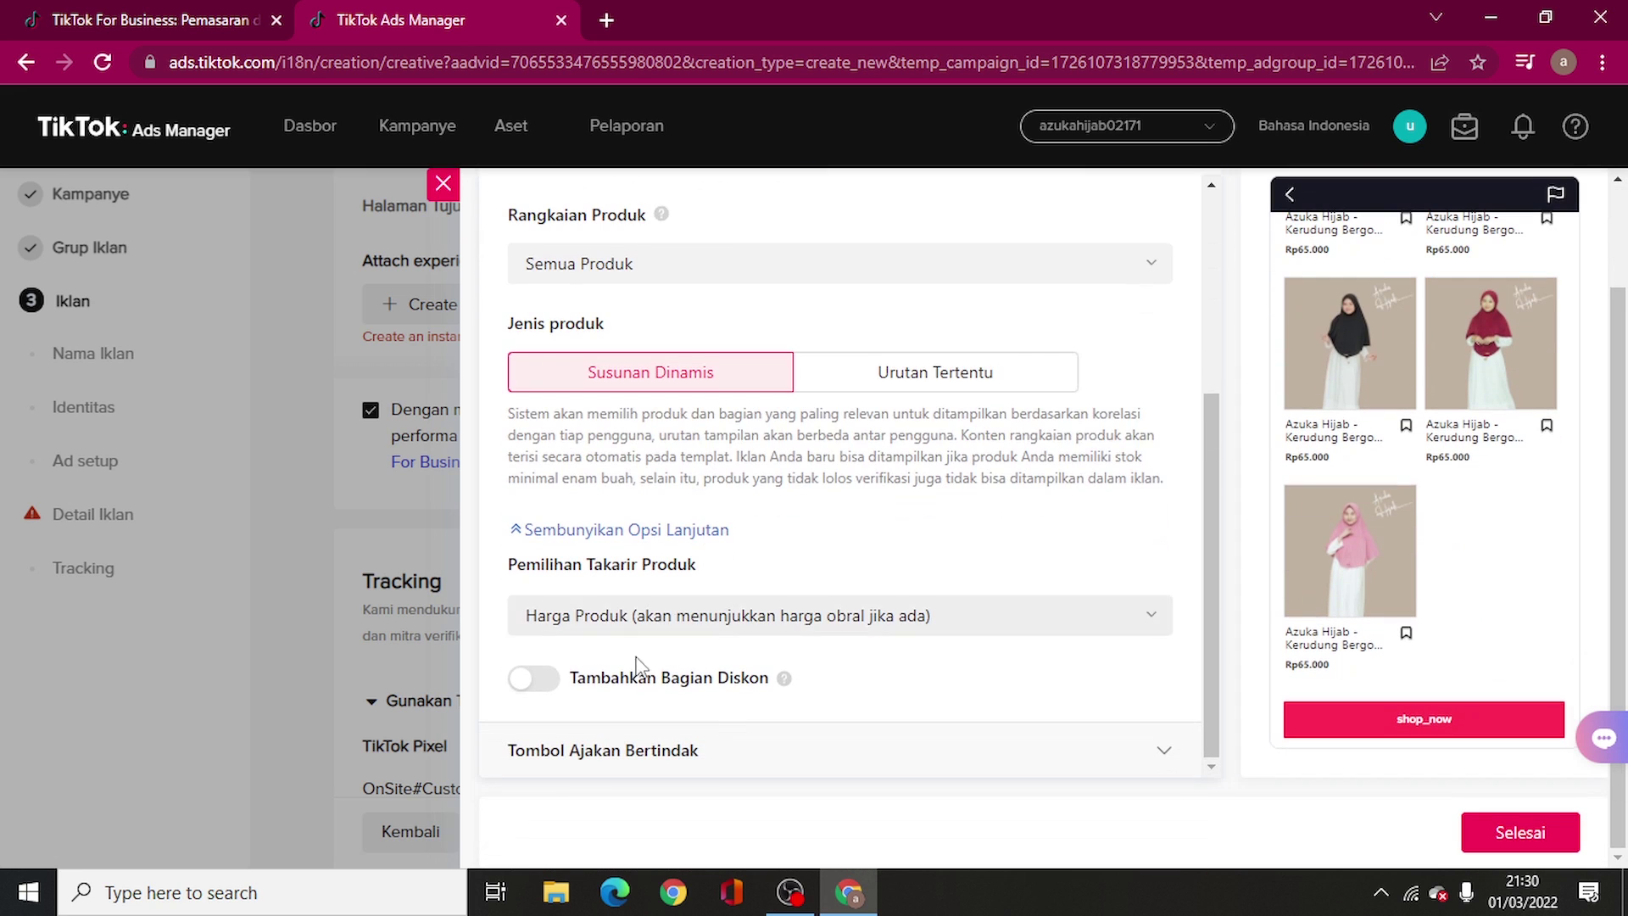
click(529, 687)
scroll(640, 629, down, 3)
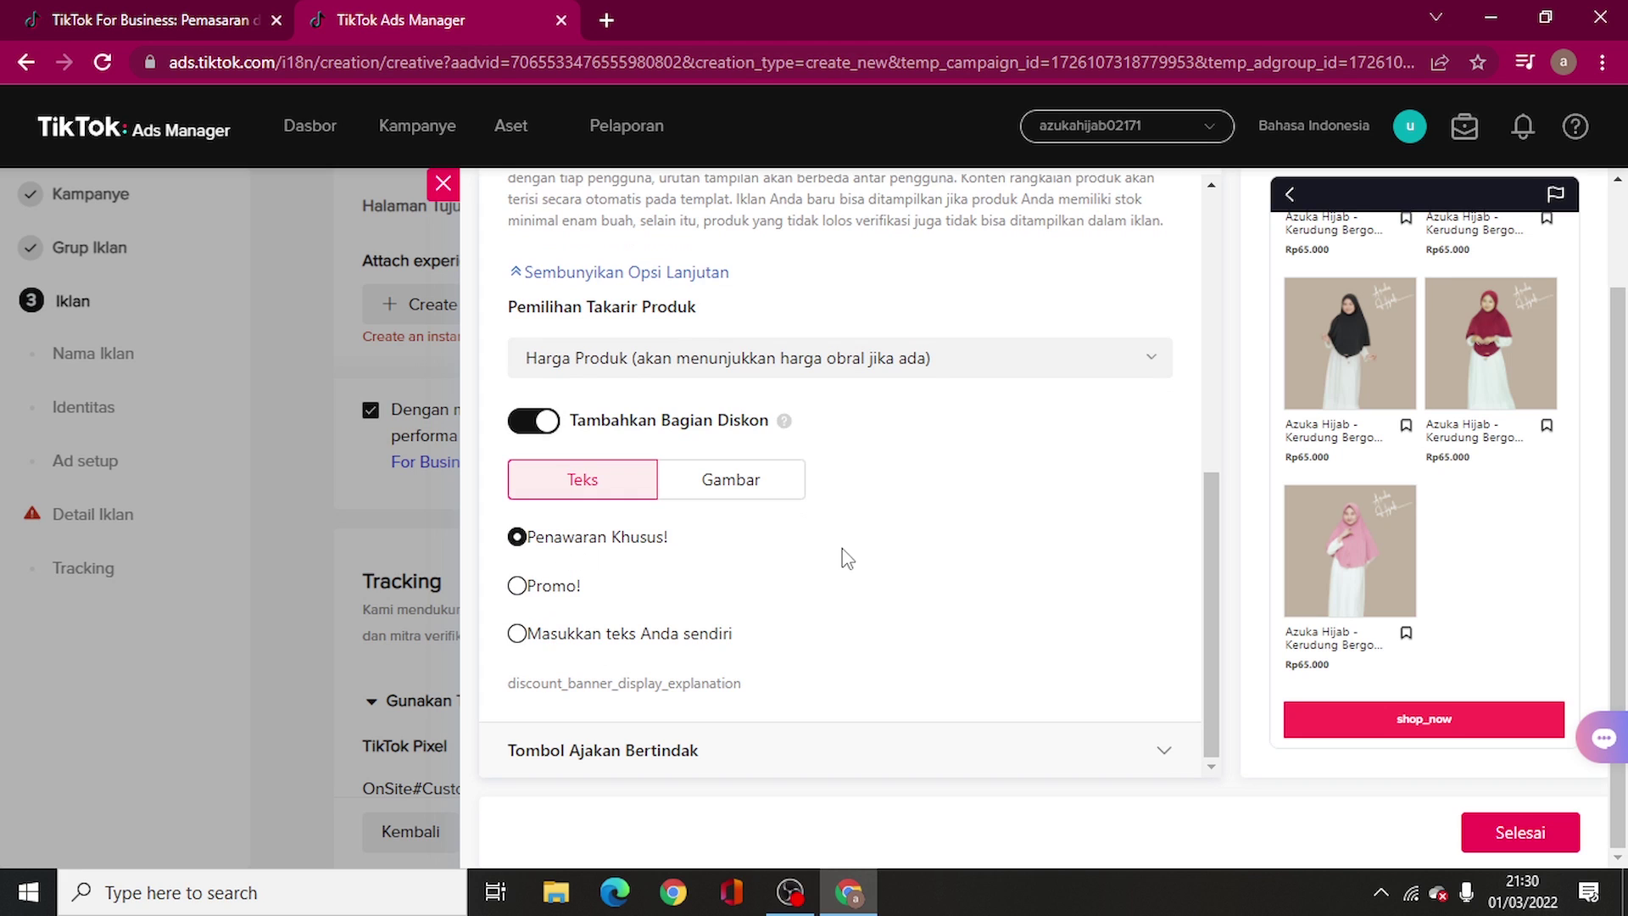
click(710, 751)
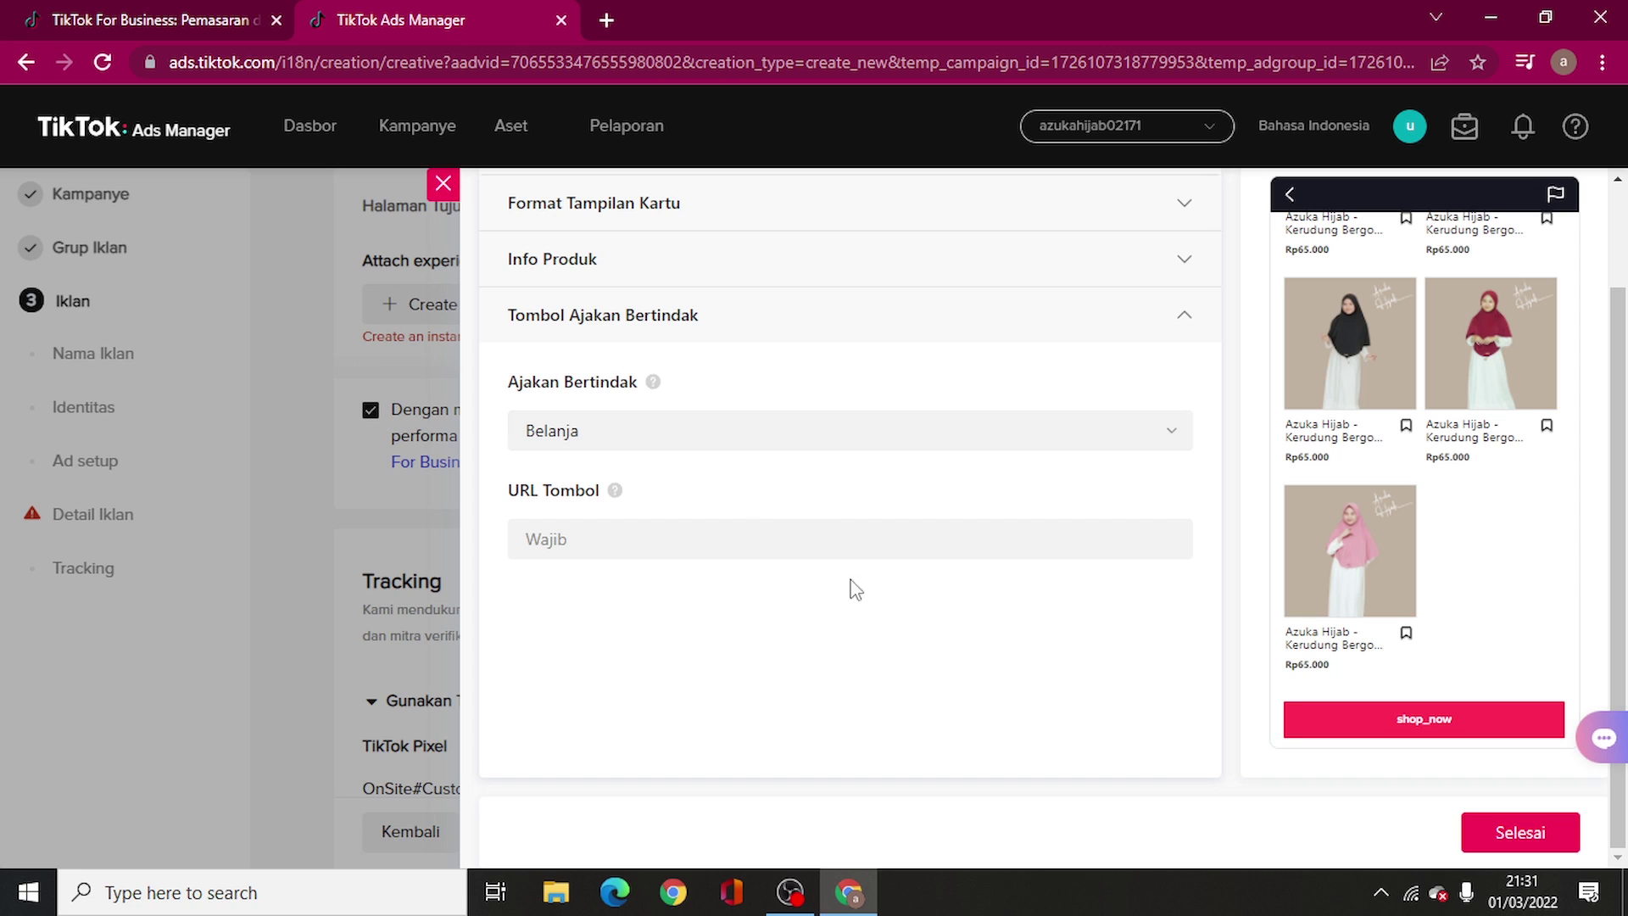
click(1518, 834)
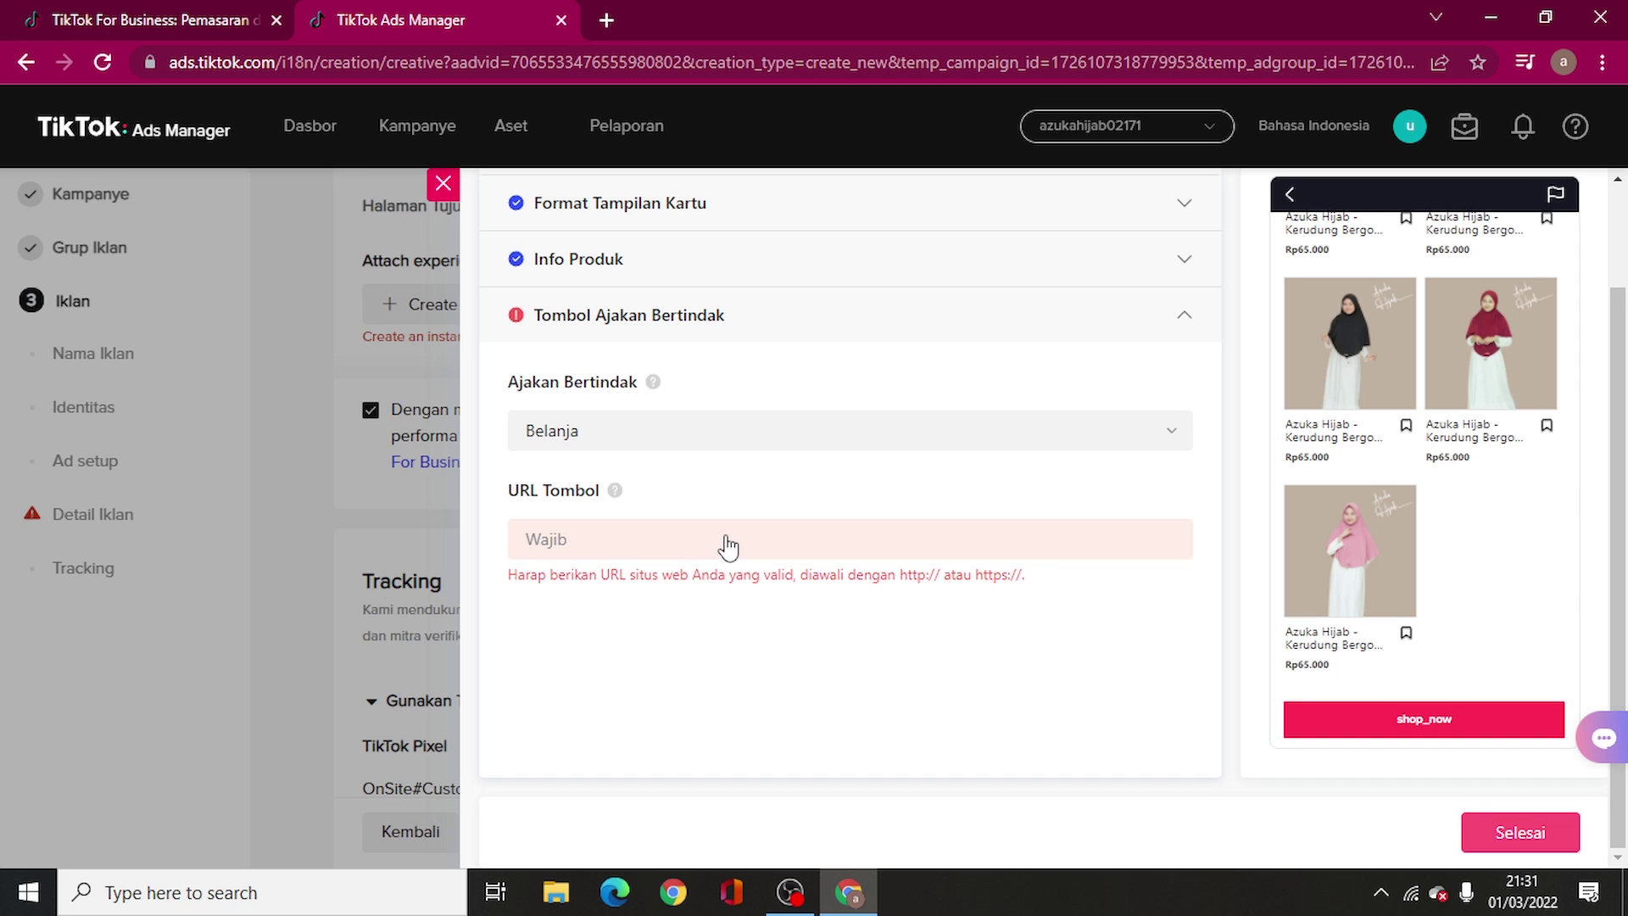
click(675, 554)
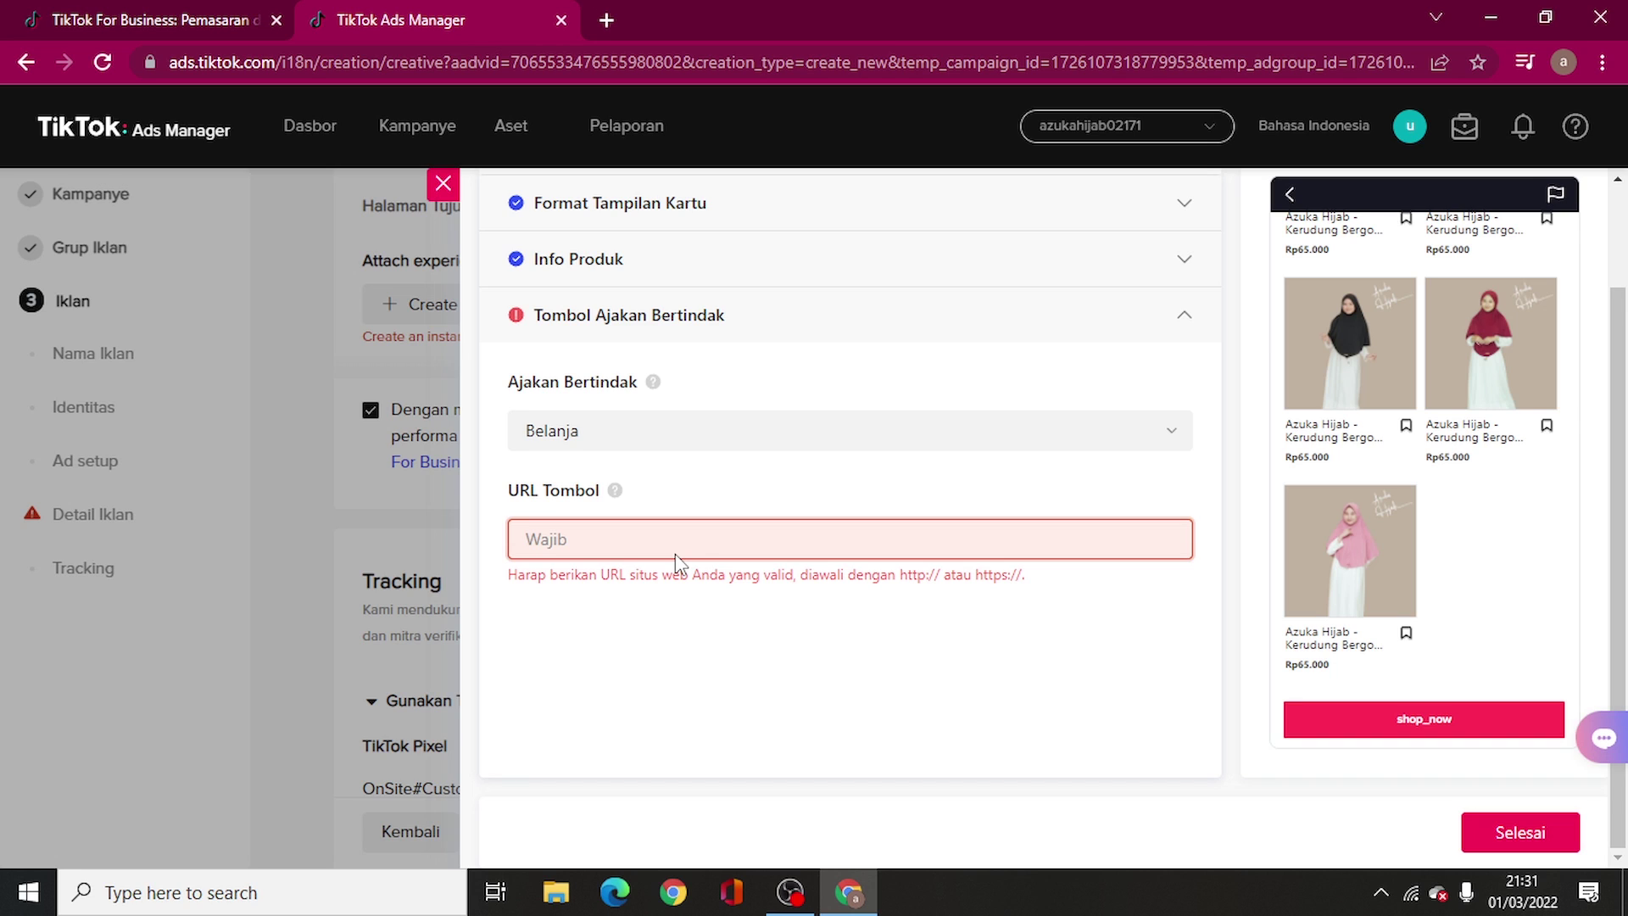
text(https:)
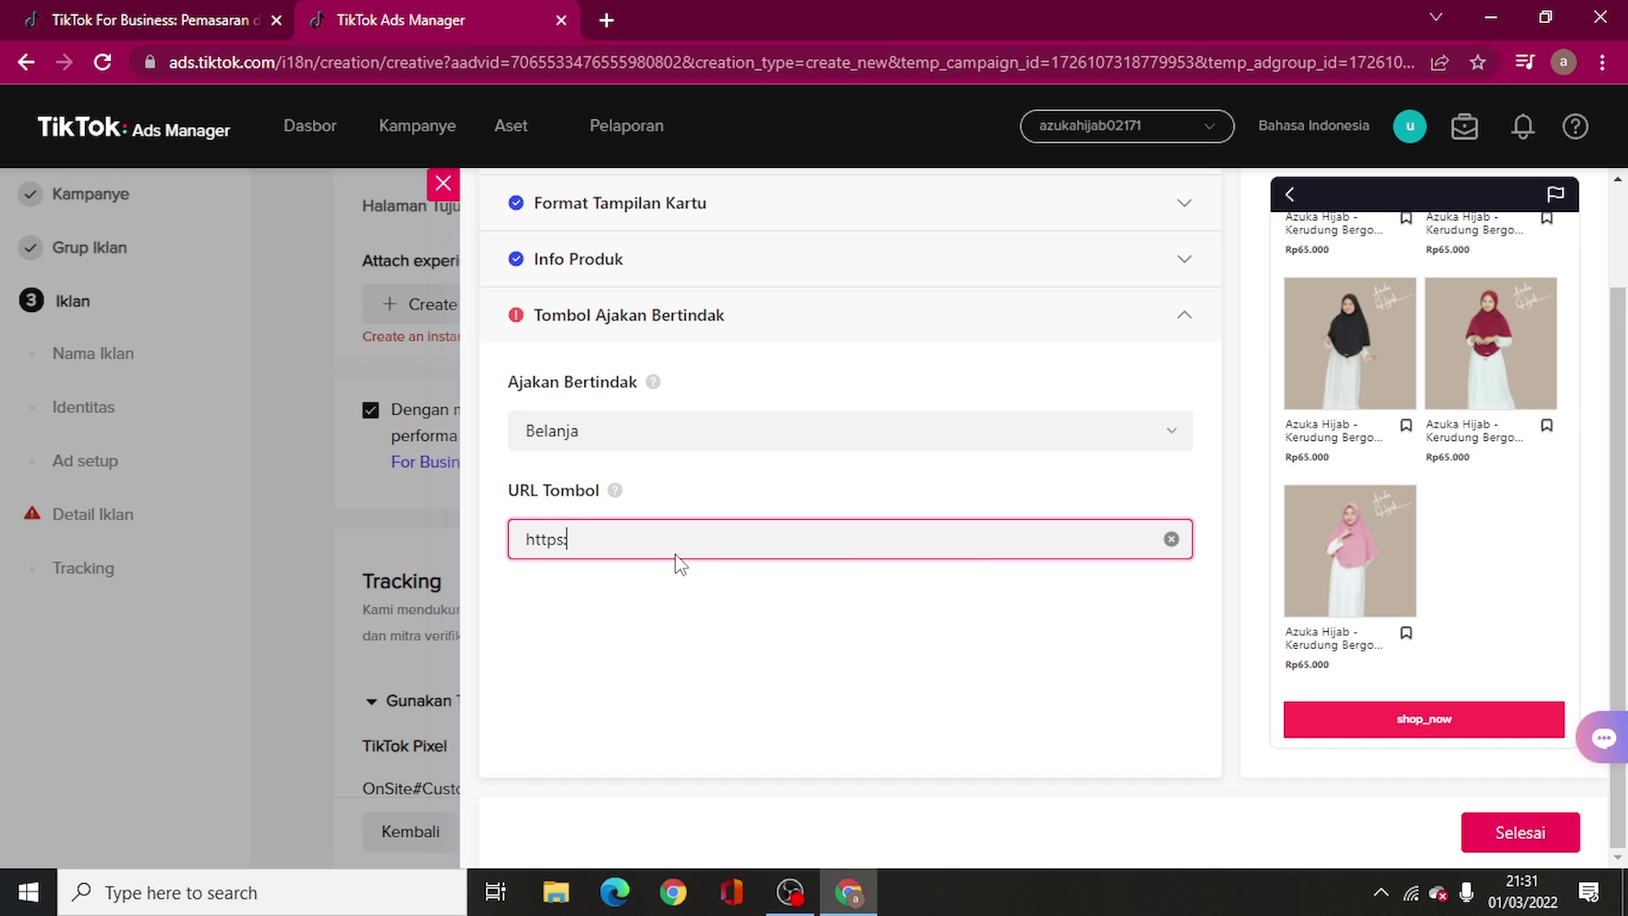
text(//utas.me/catalogazuka)
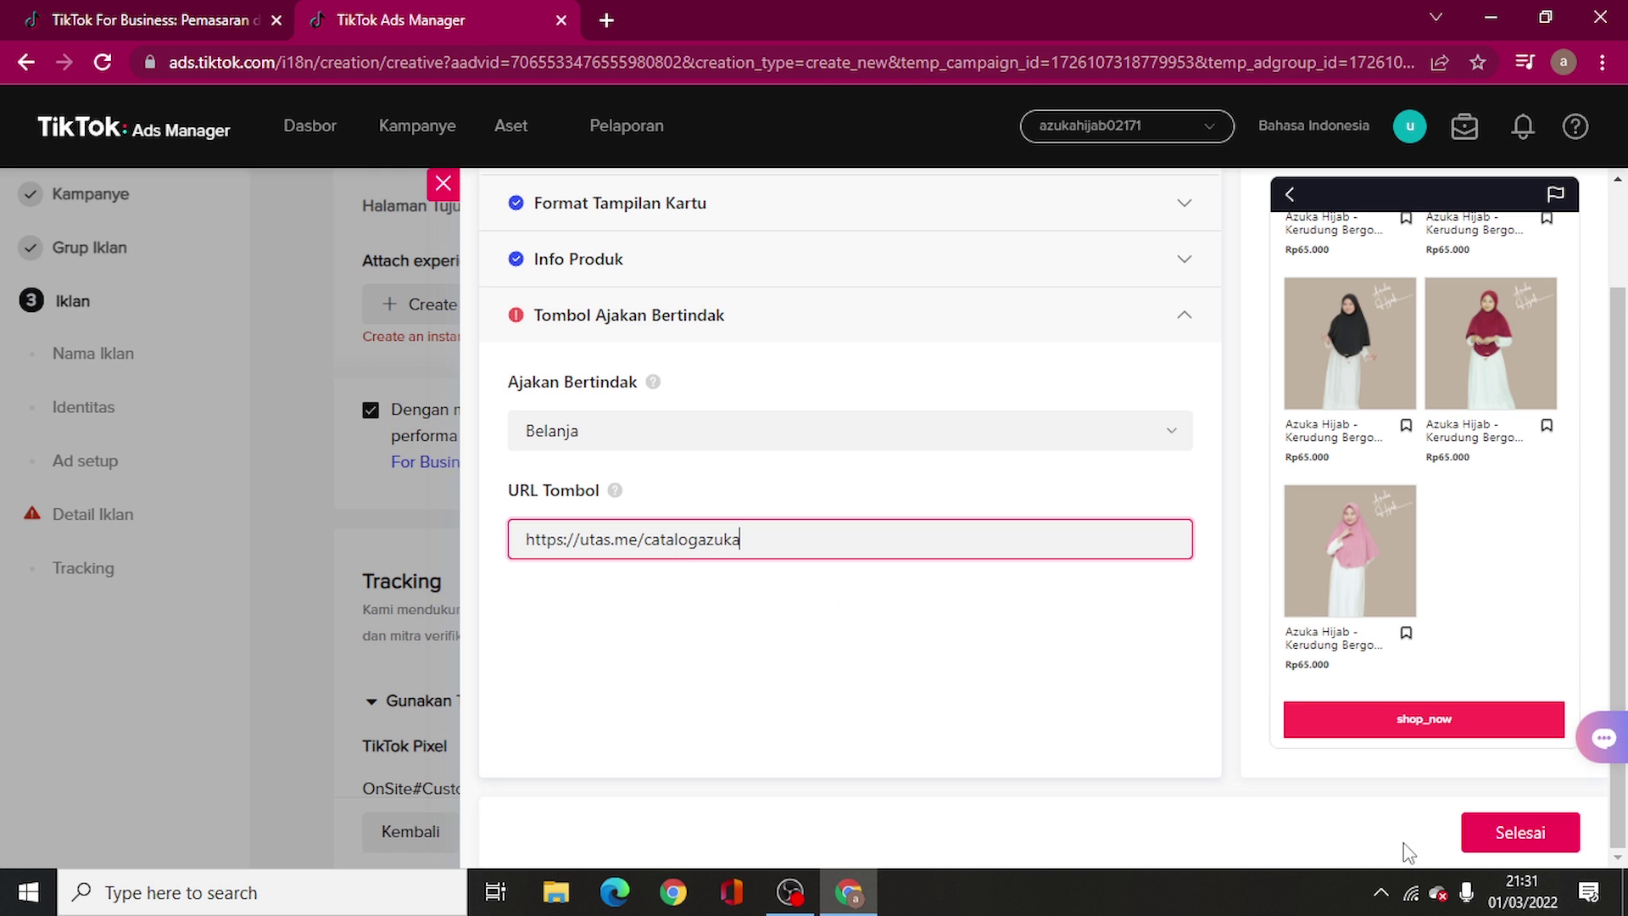
click(1539, 848)
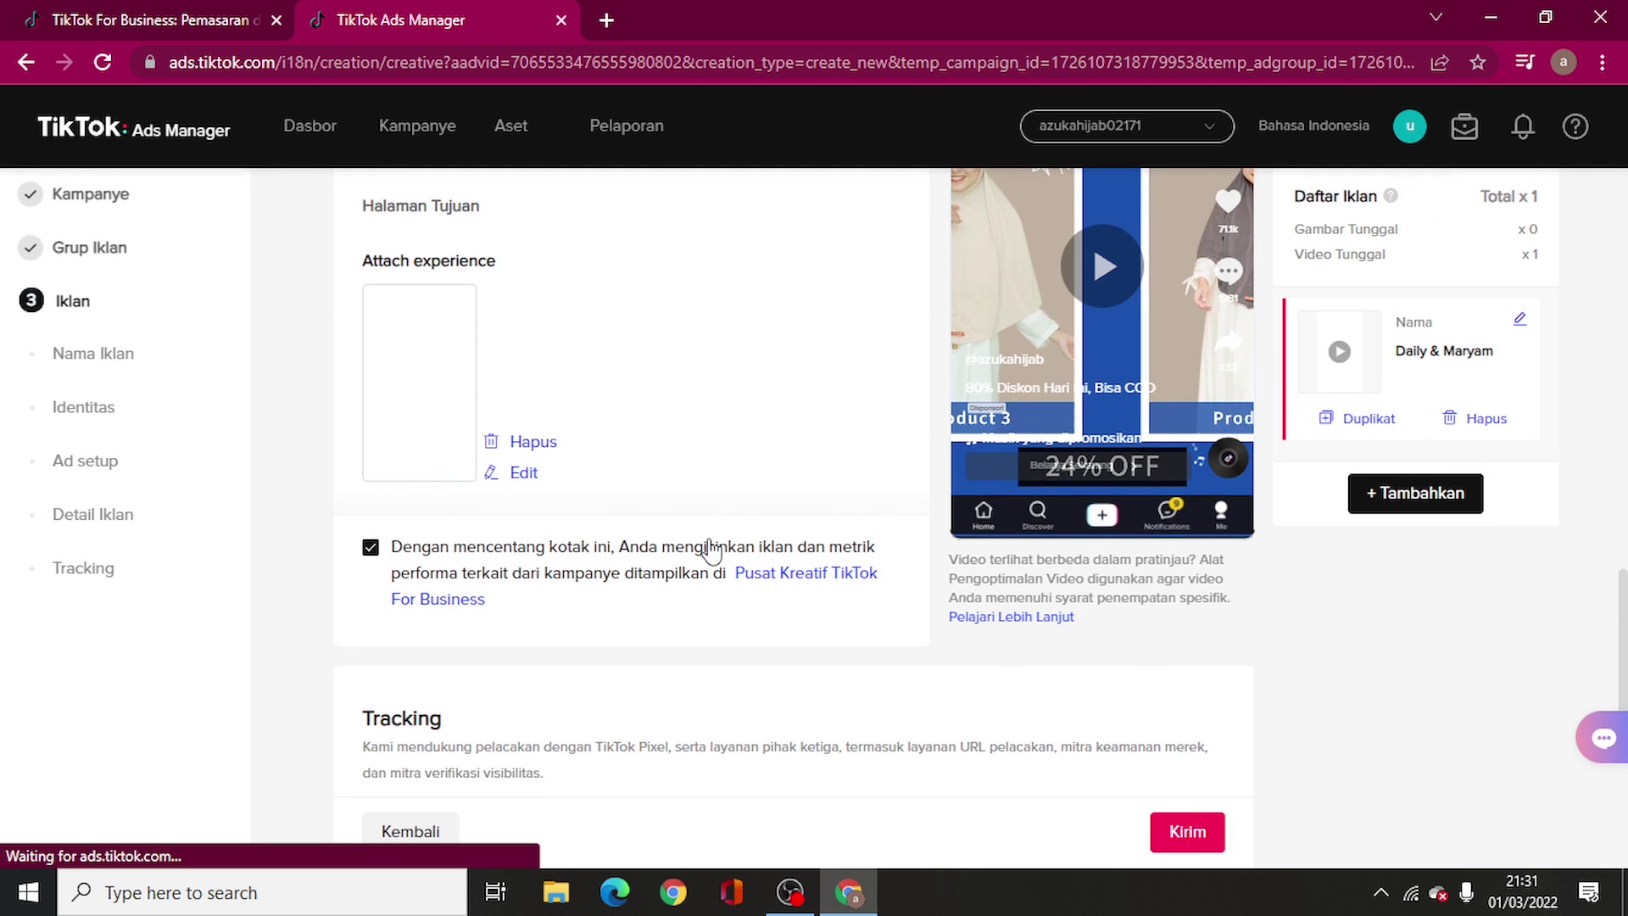
Review the collection ad's details and tracking settings, and submit the ad
scroll(767, 661, down, 3)
scroll(767, 662, down, 4)
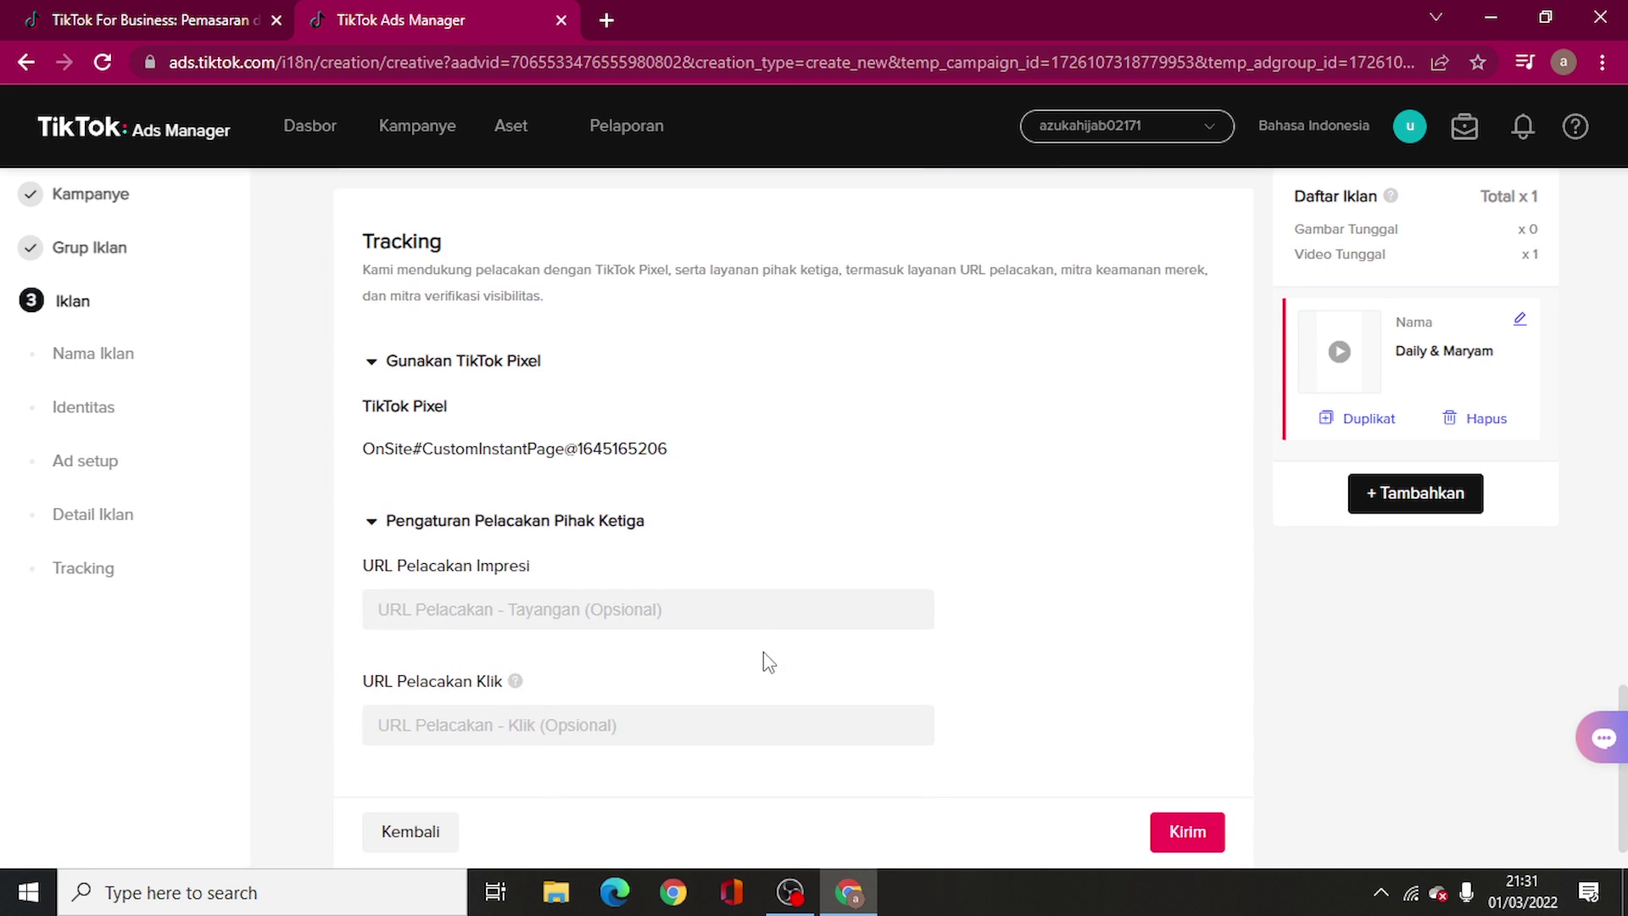
scroll(767, 662, up, 12)
scroll(767, 661, up, 6)
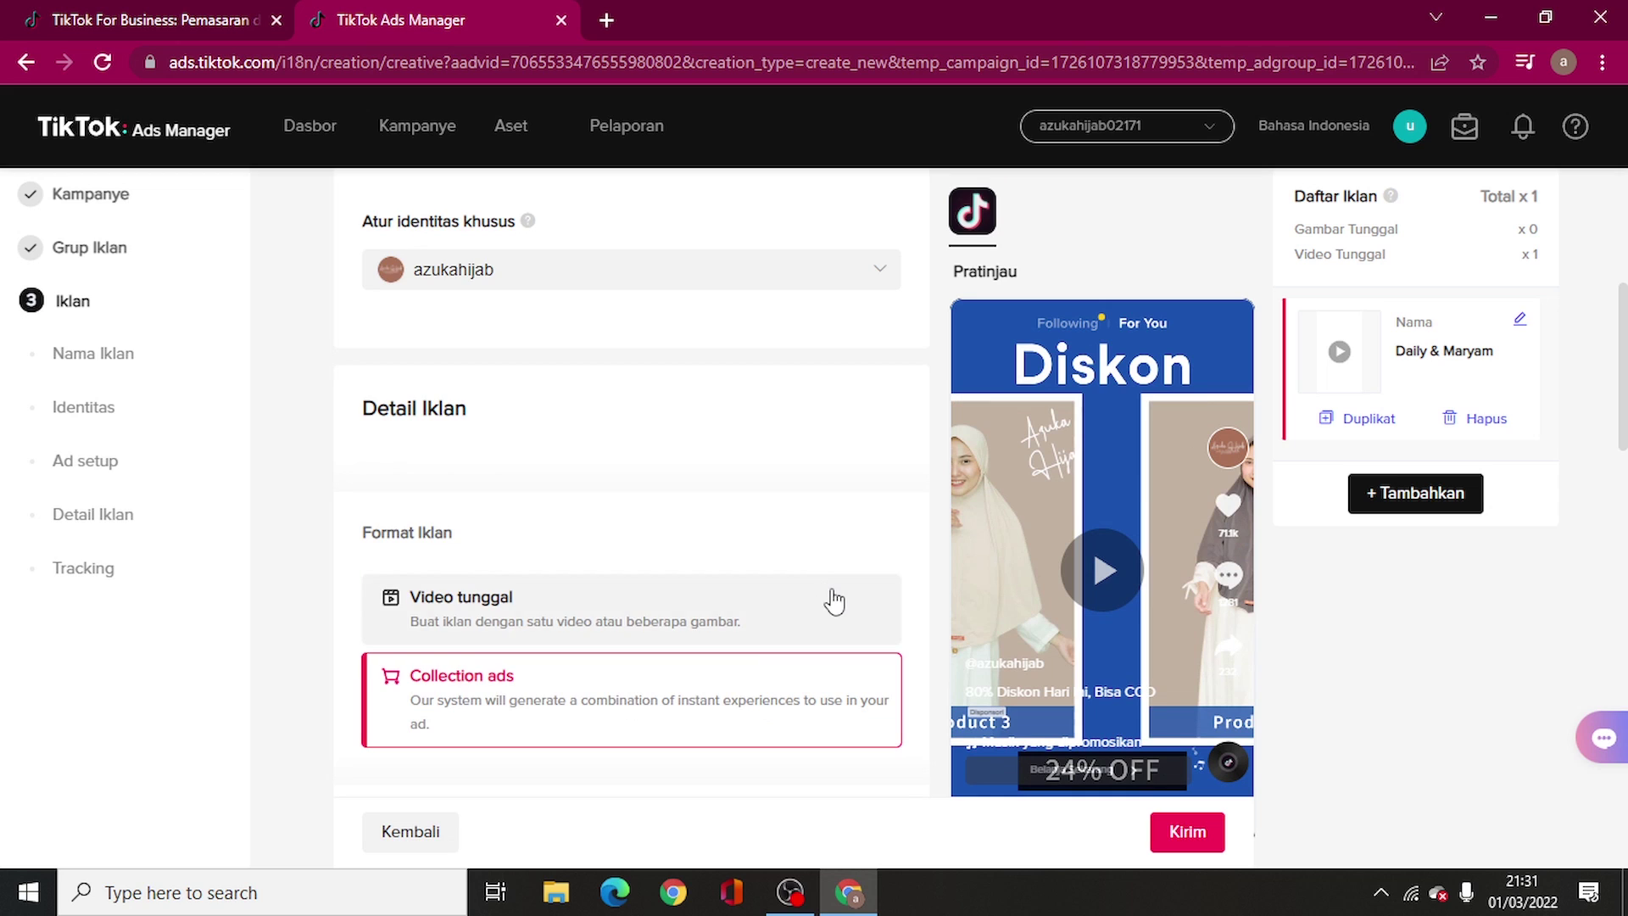
scroll(836, 599, down, 6)
click(1186, 832)
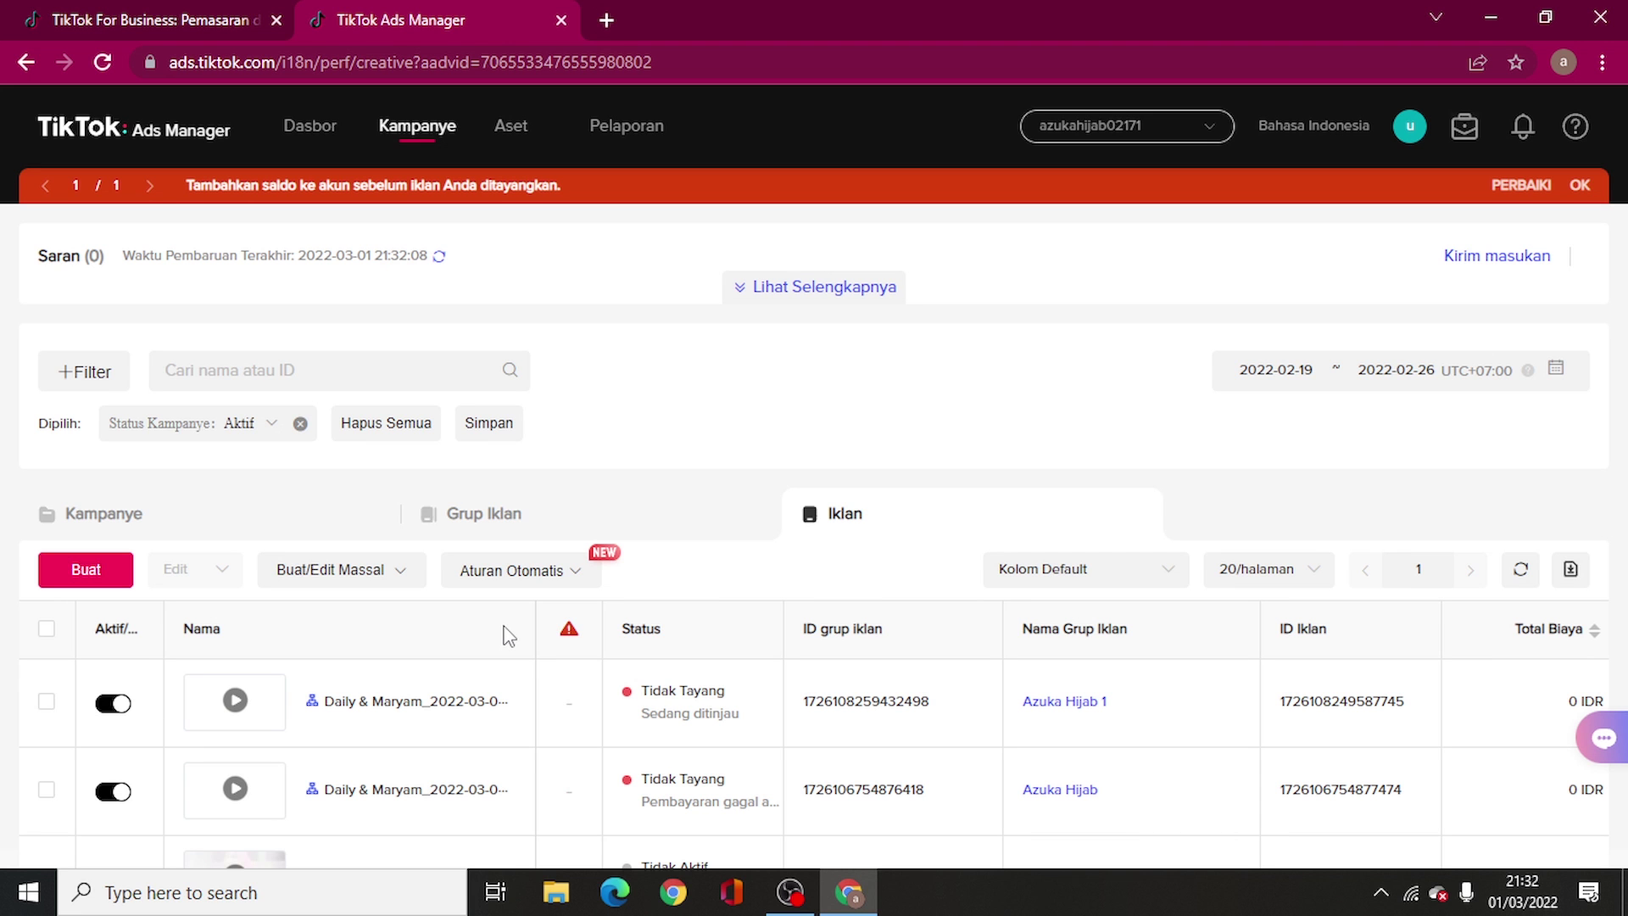
Check the submitted ad in the ad list, and open the account's payment overview from the dashboard's account balance
scroll(551, 707, down, 4)
scroll(534, 701, up, 4)
click(308, 127)
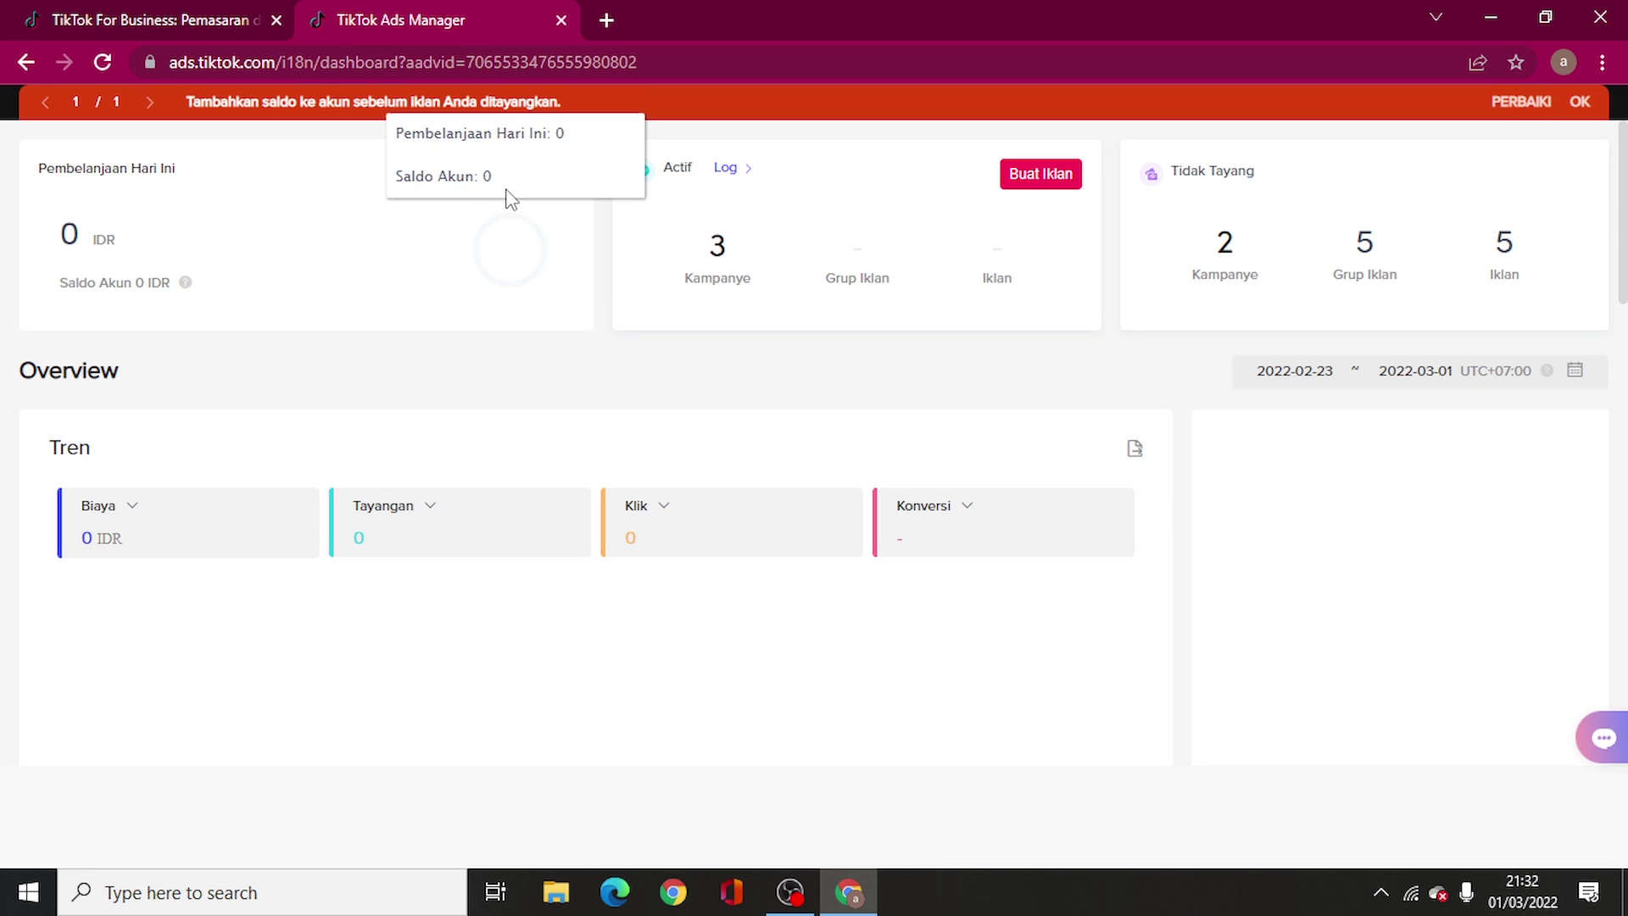
click(507, 178)
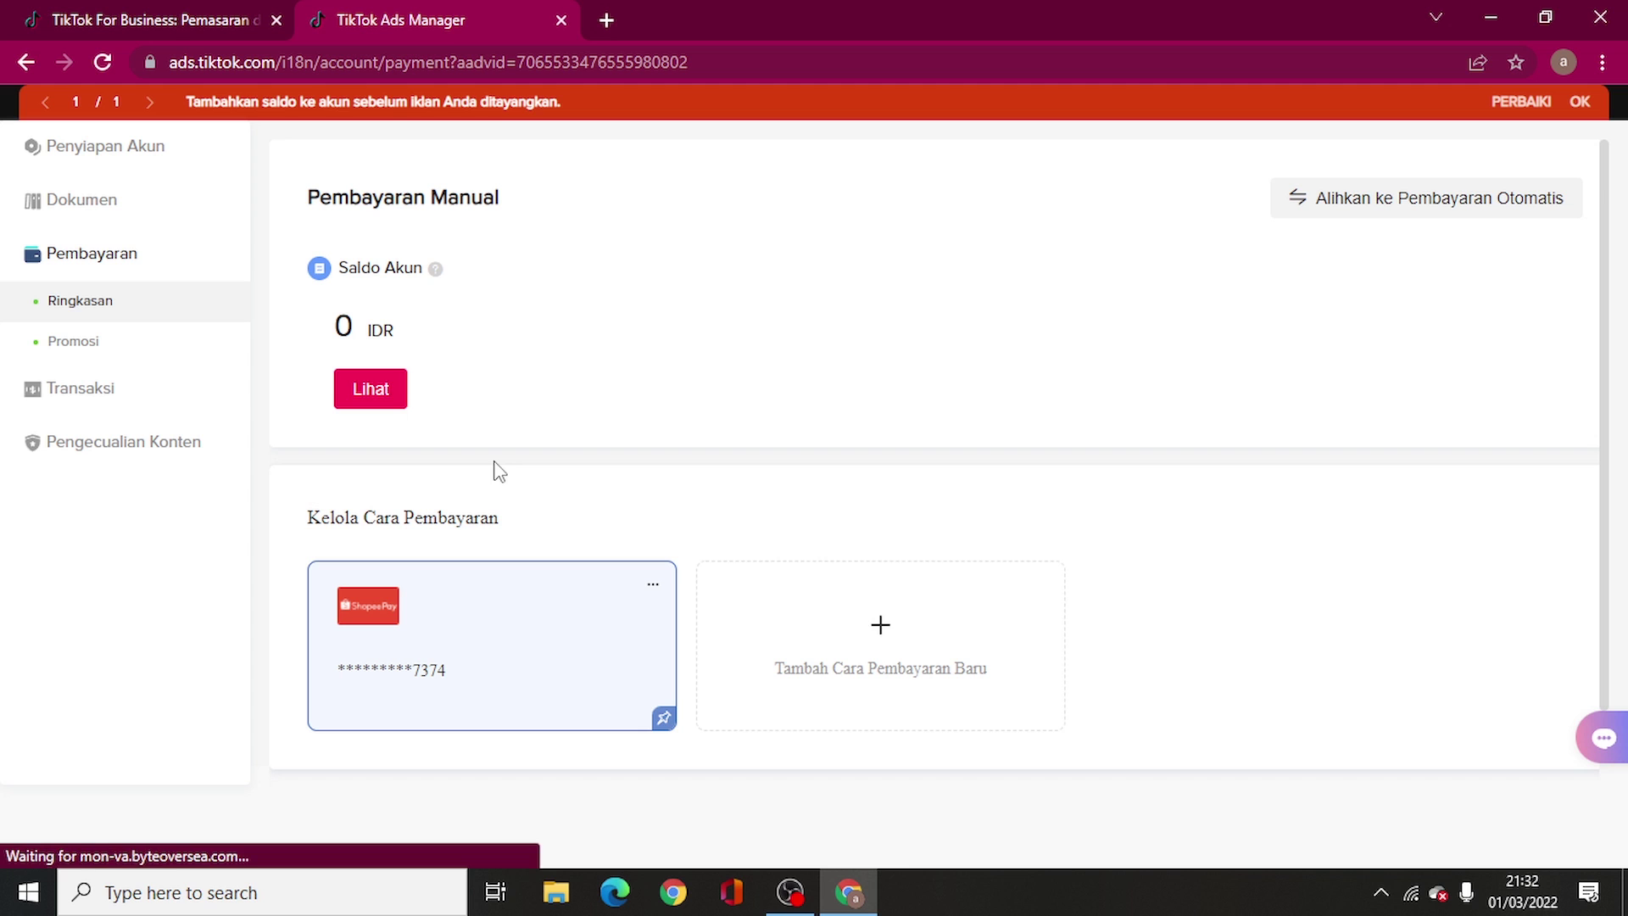
Examine the Shopee Pay, Dana and credit or debit card options for a new payment method, and leave without adding one
click(827, 643)
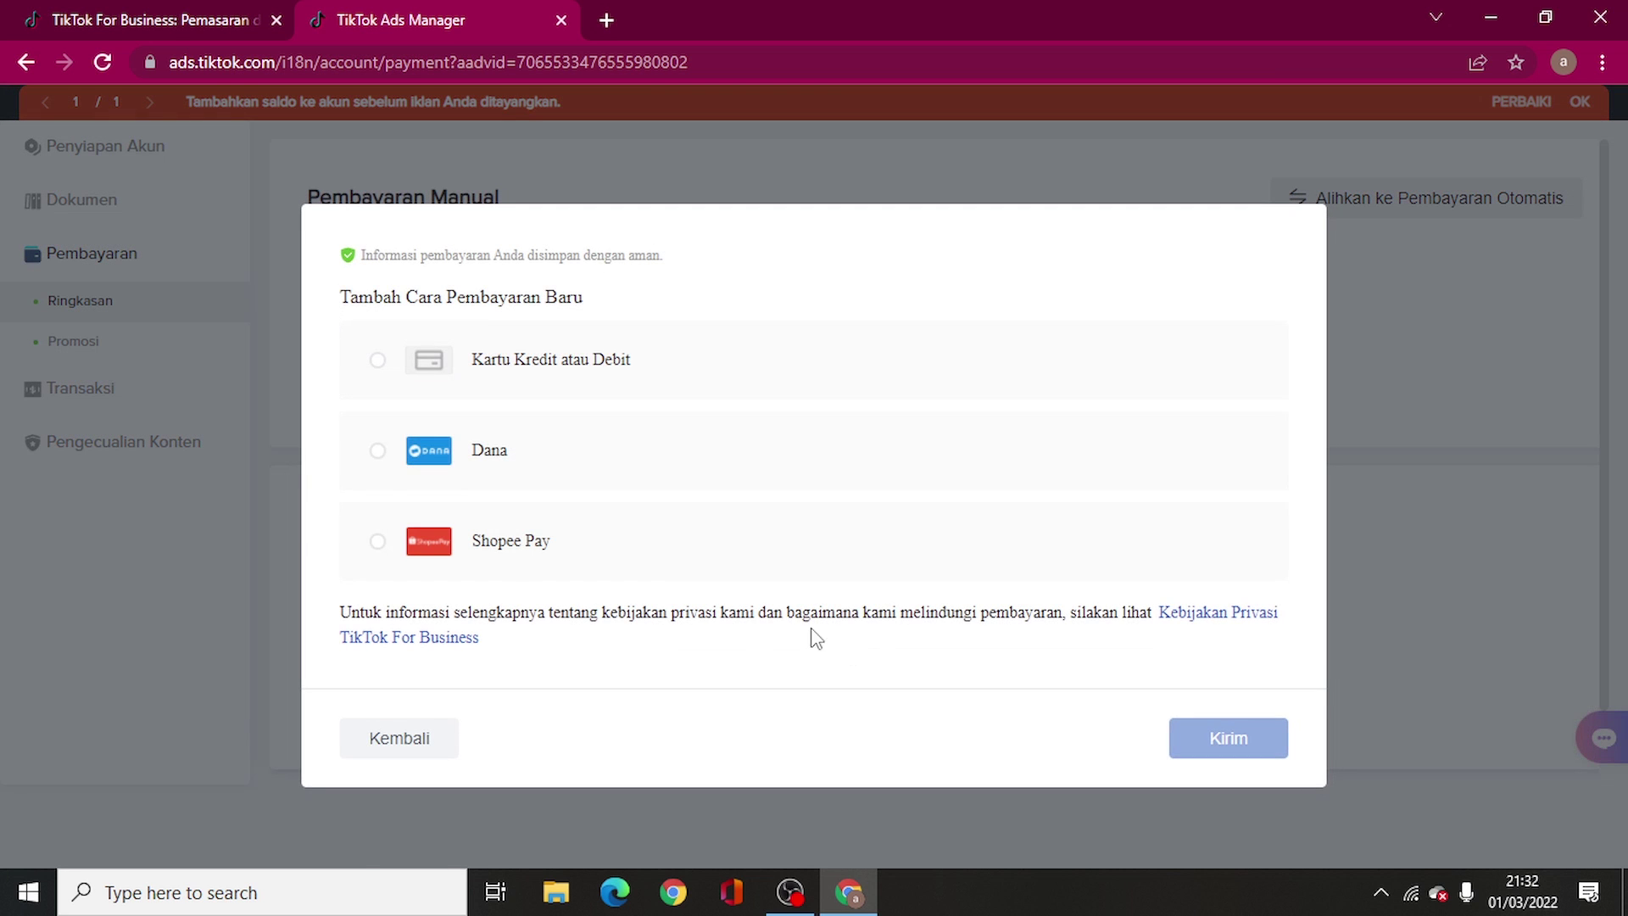
click(429, 541)
click(558, 675)
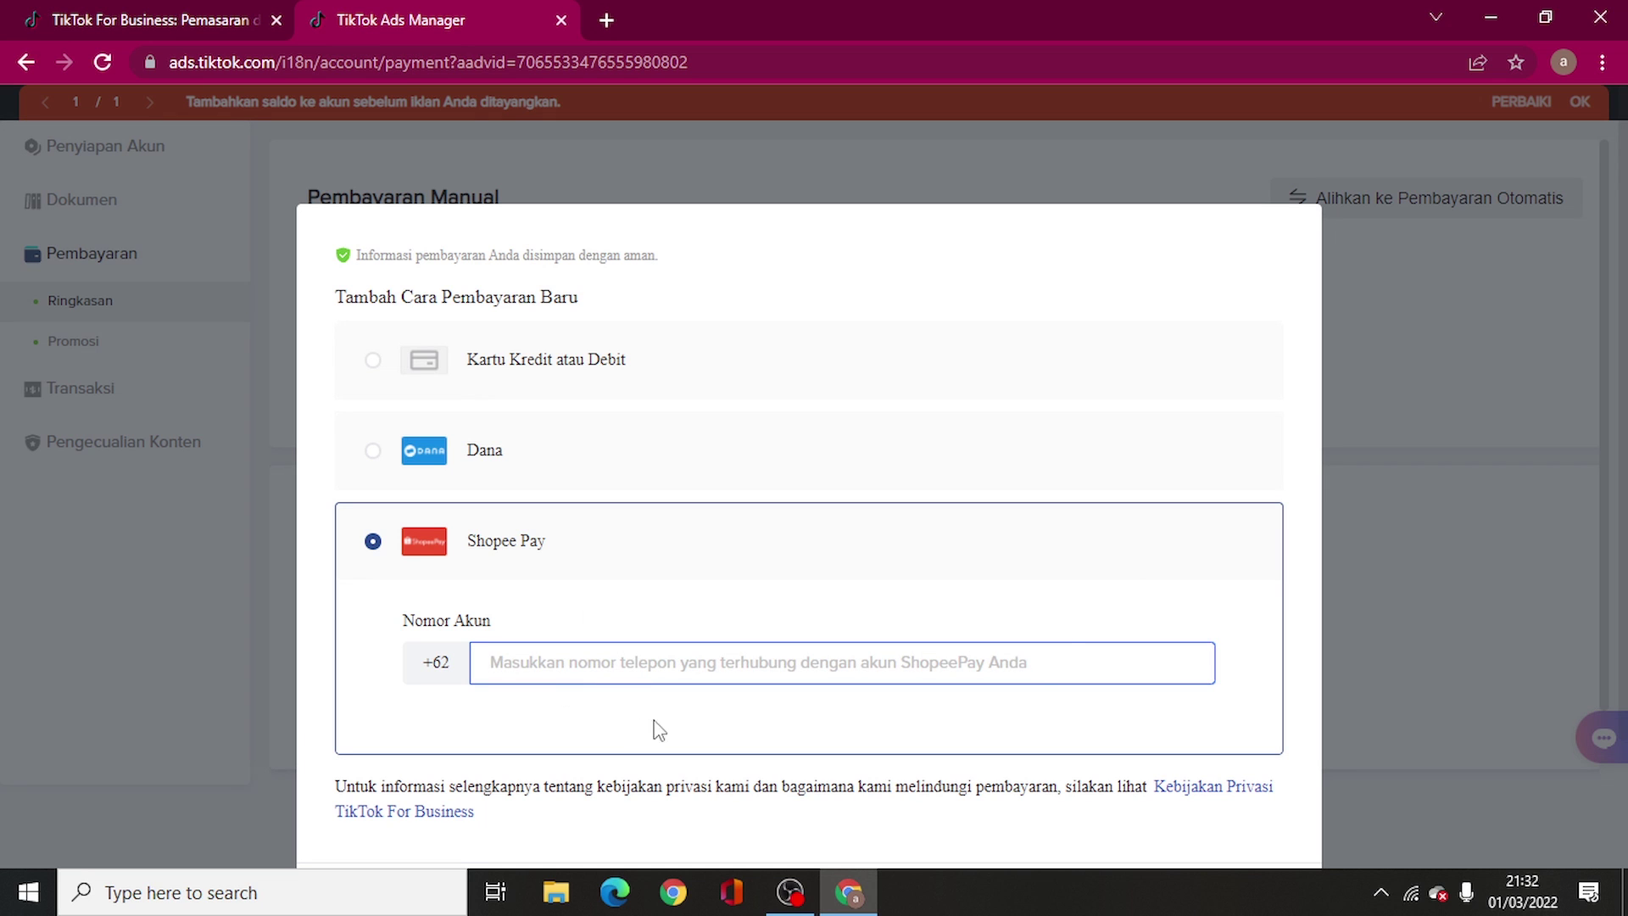
click(456, 469)
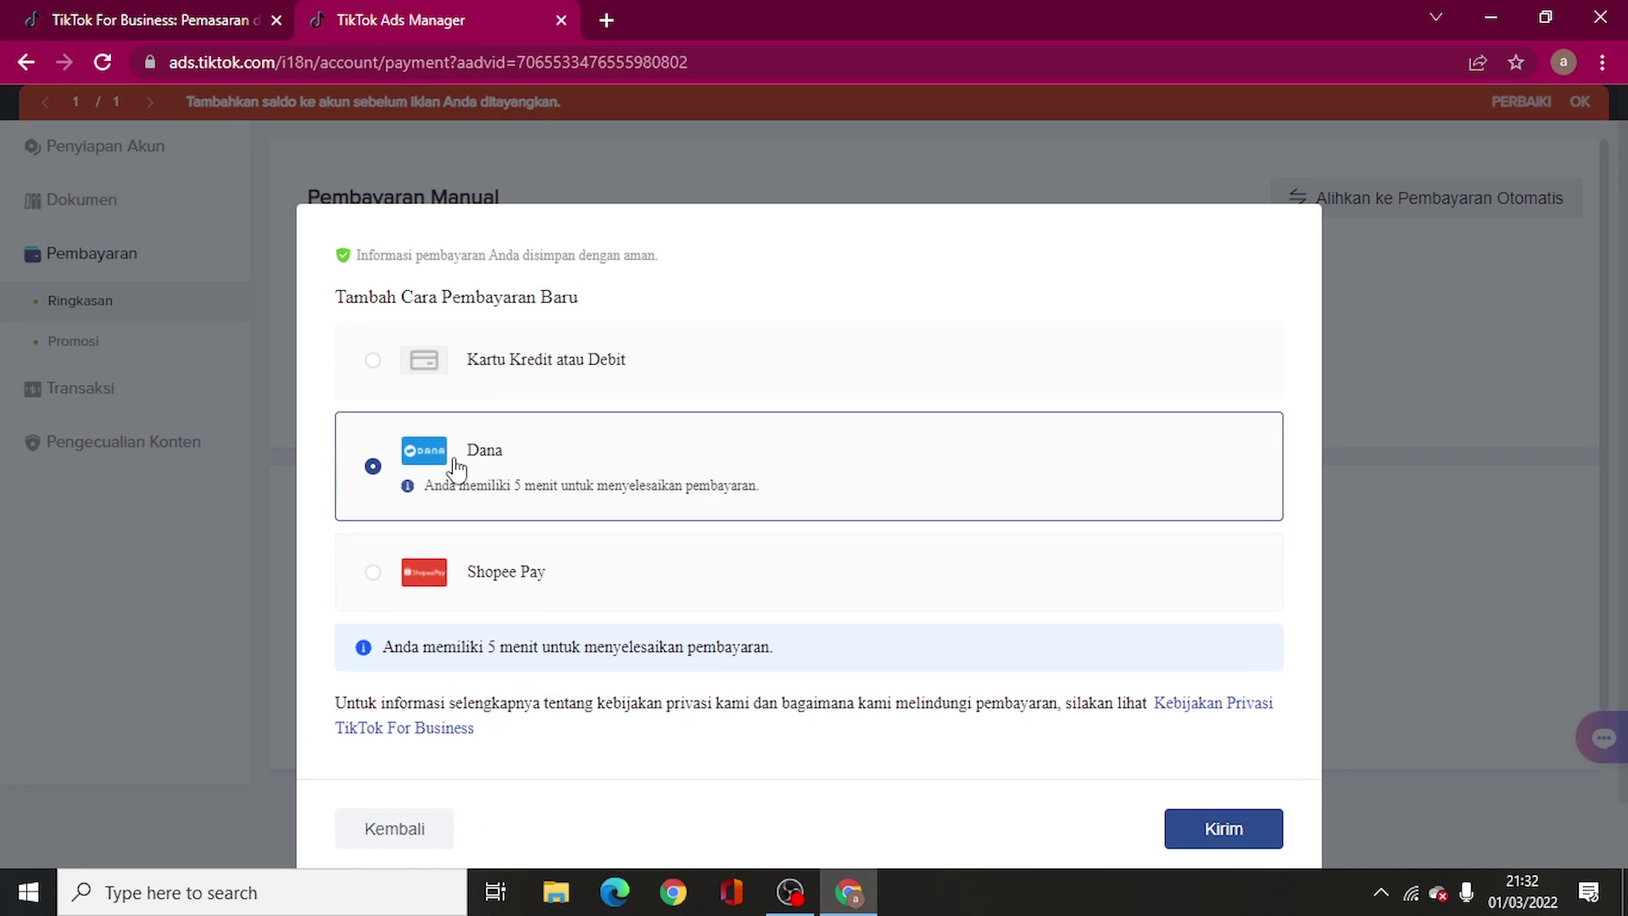
click(509, 370)
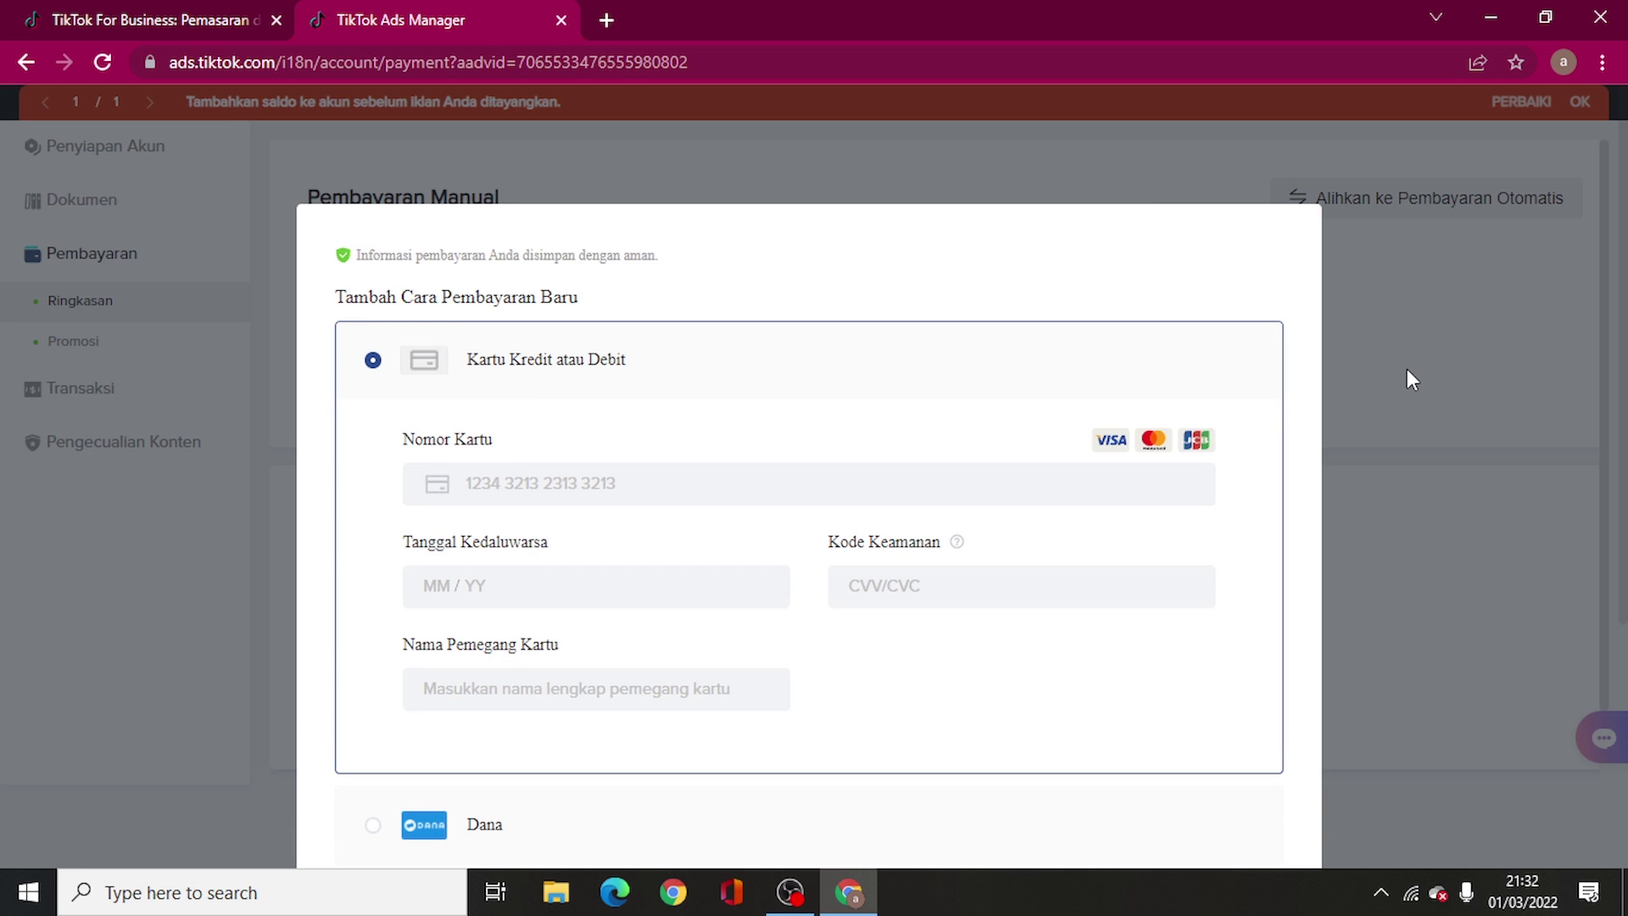
scroll(791, 626, down, 5)
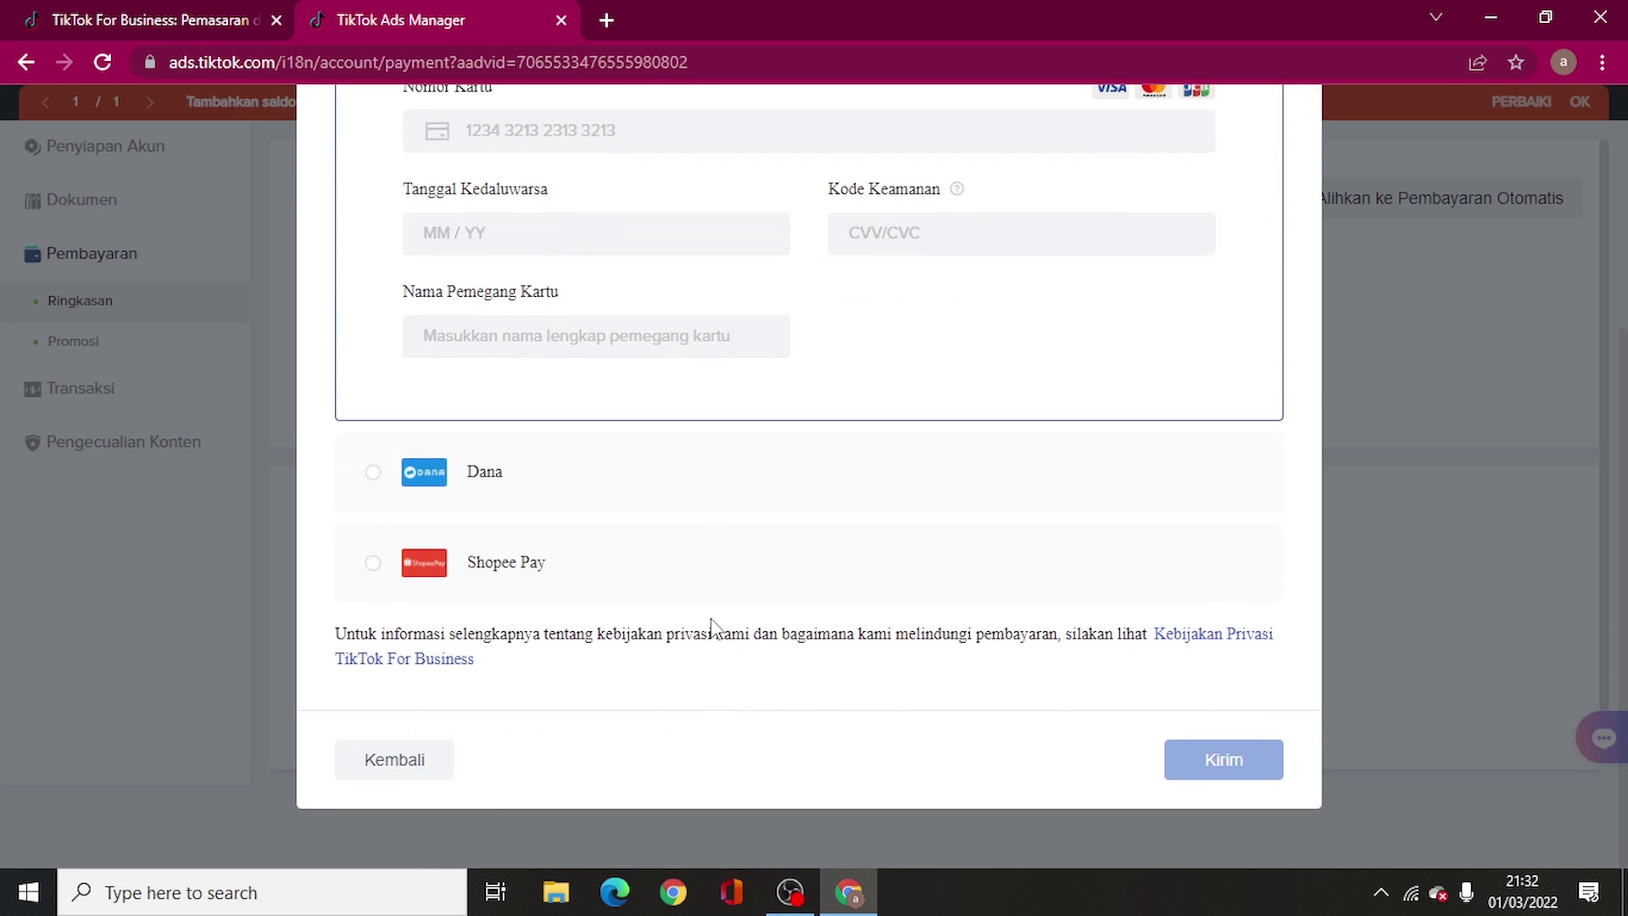
click(411, 760)
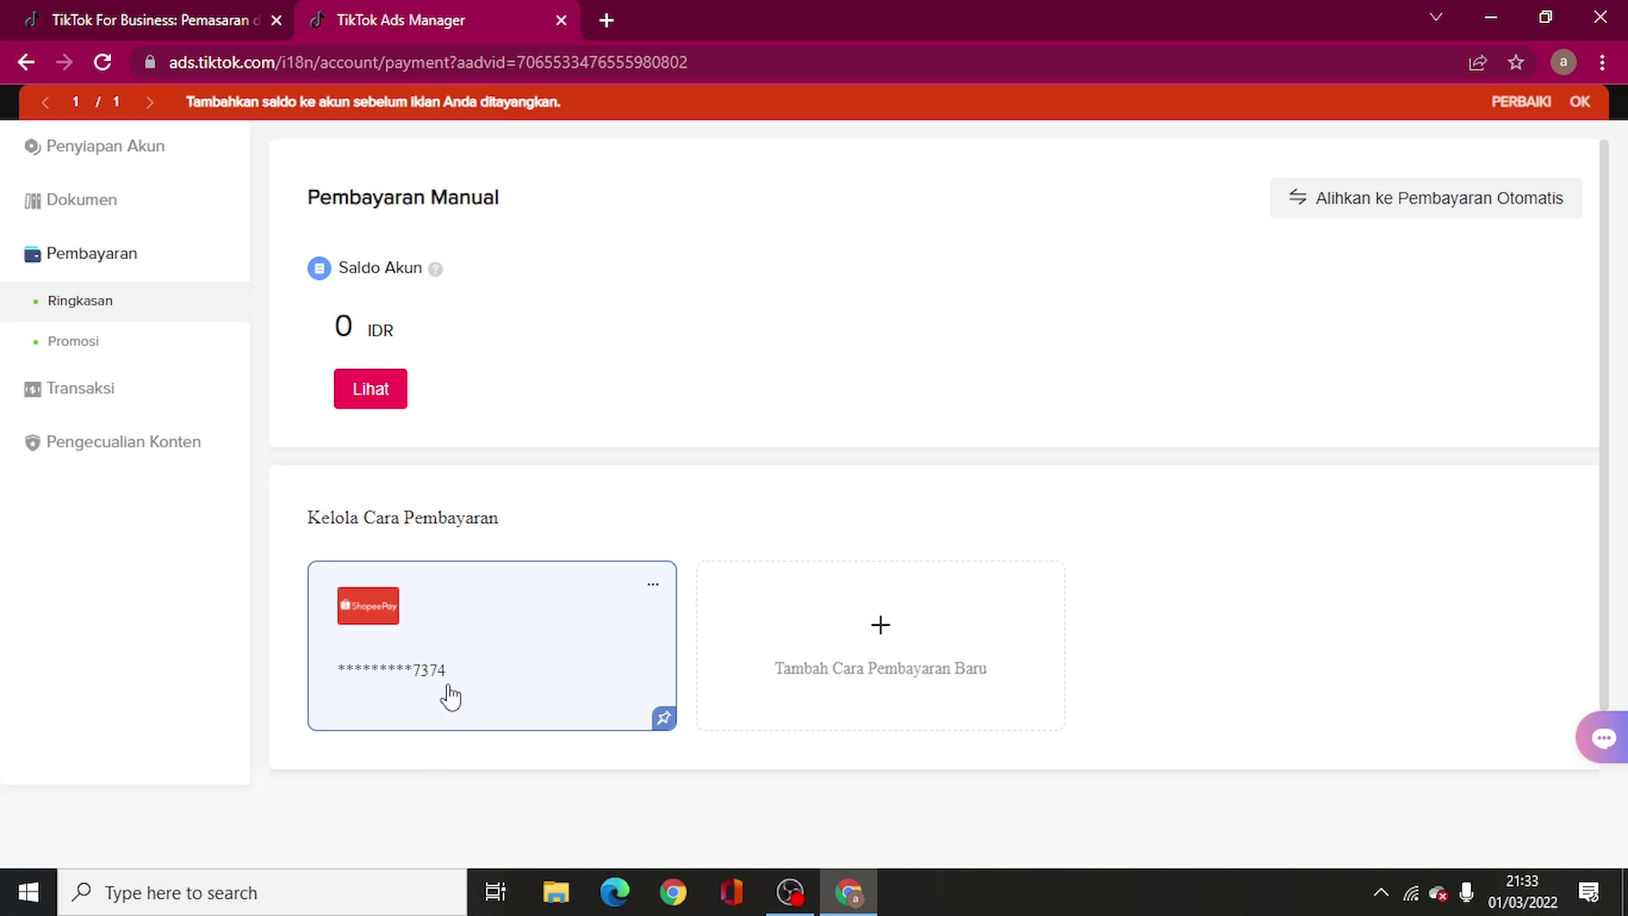
Start adding account balance with an amount of 200000 IDR, check the total including VAT, and proceed to the payment methods
click(371, 389)
click(1135, 363)
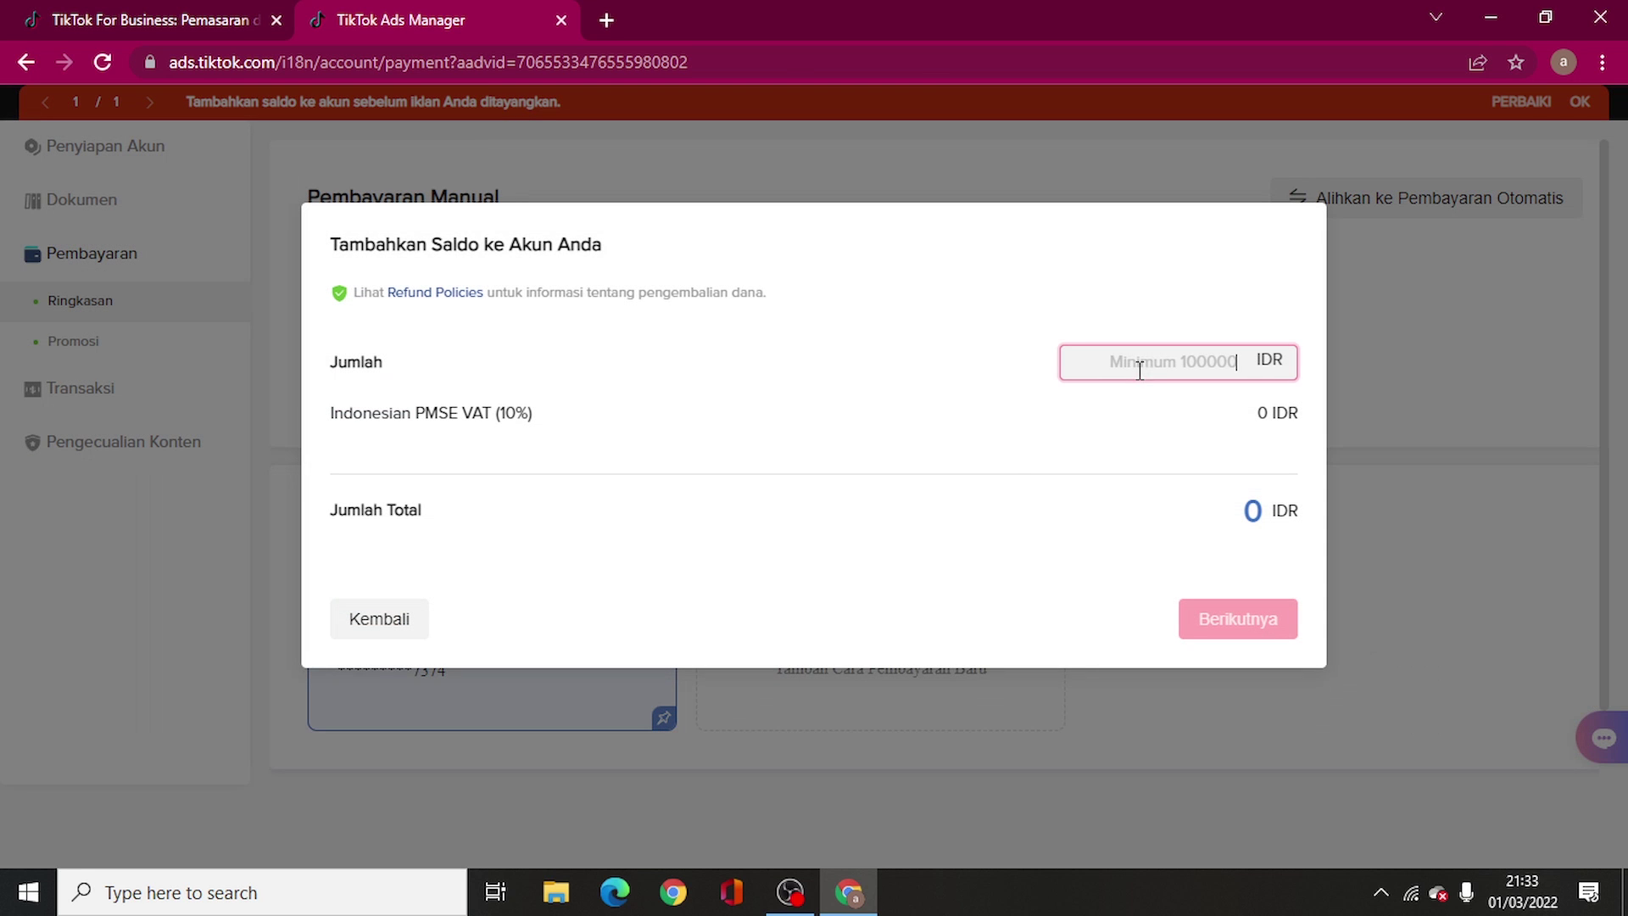
text(200000)
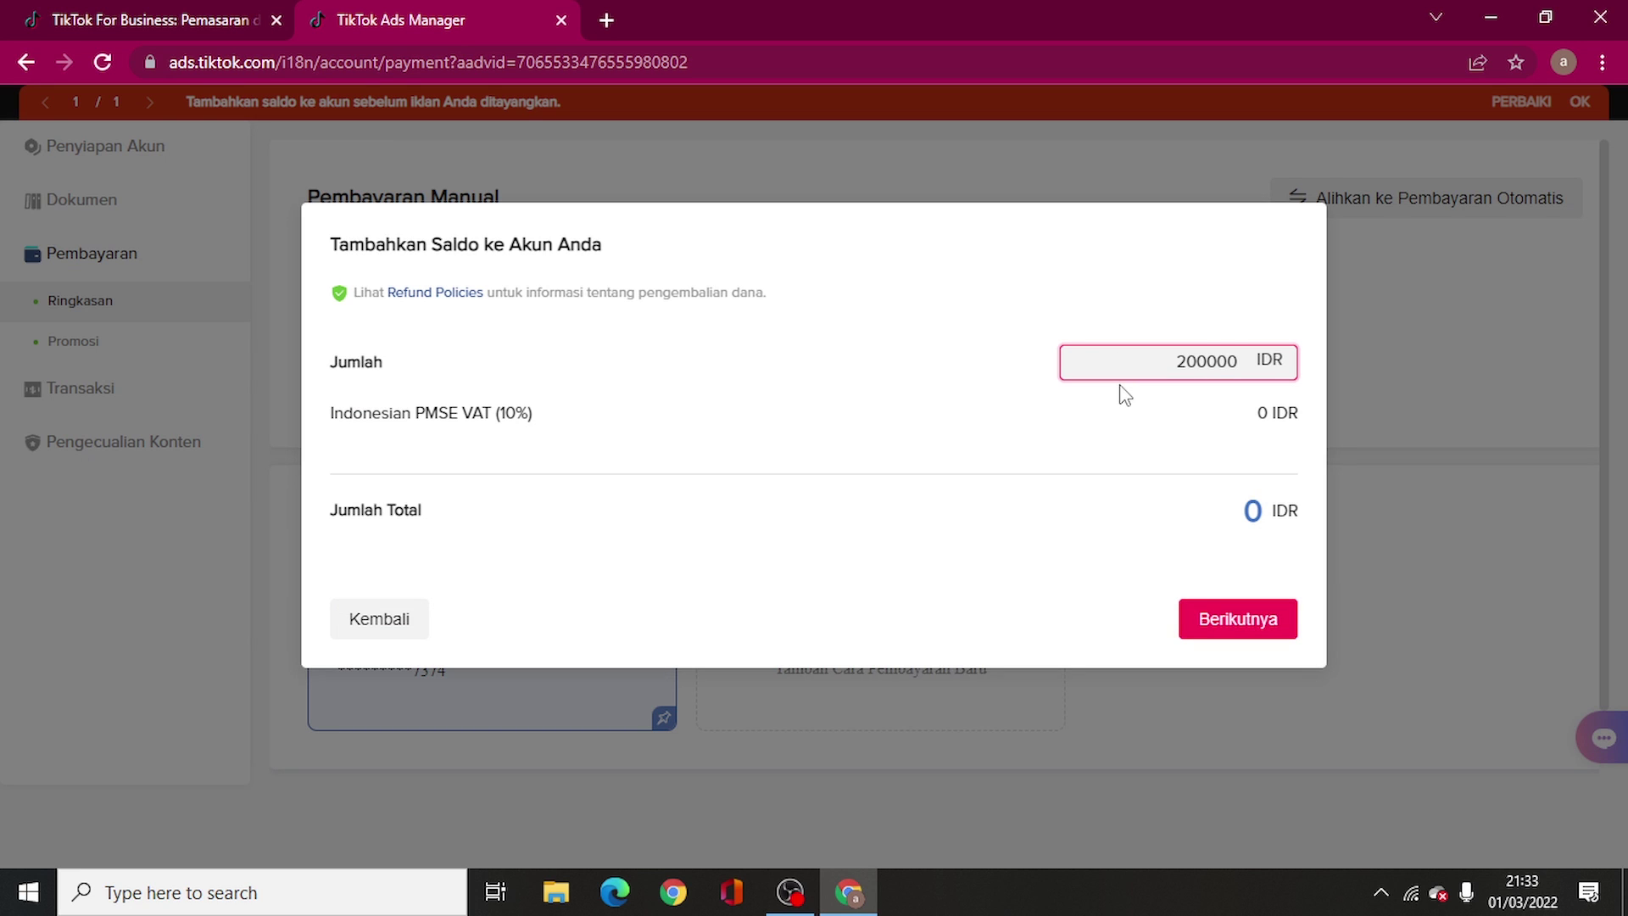
click(1127, 410)
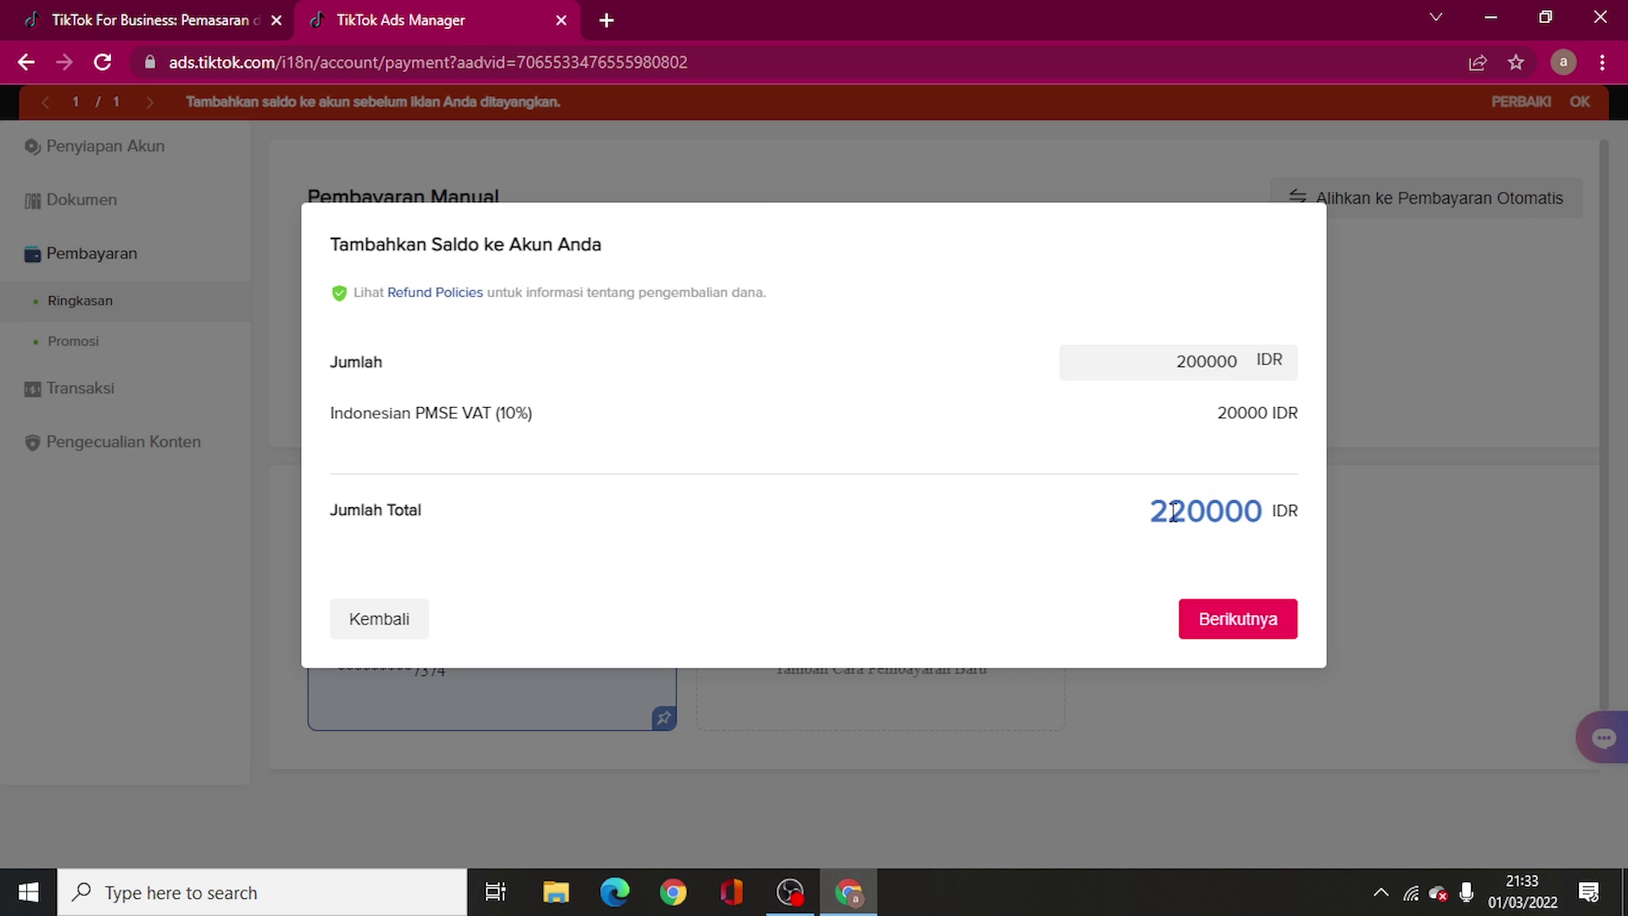
drag(1173, 512, 1197, 512)
click(1249, 560)
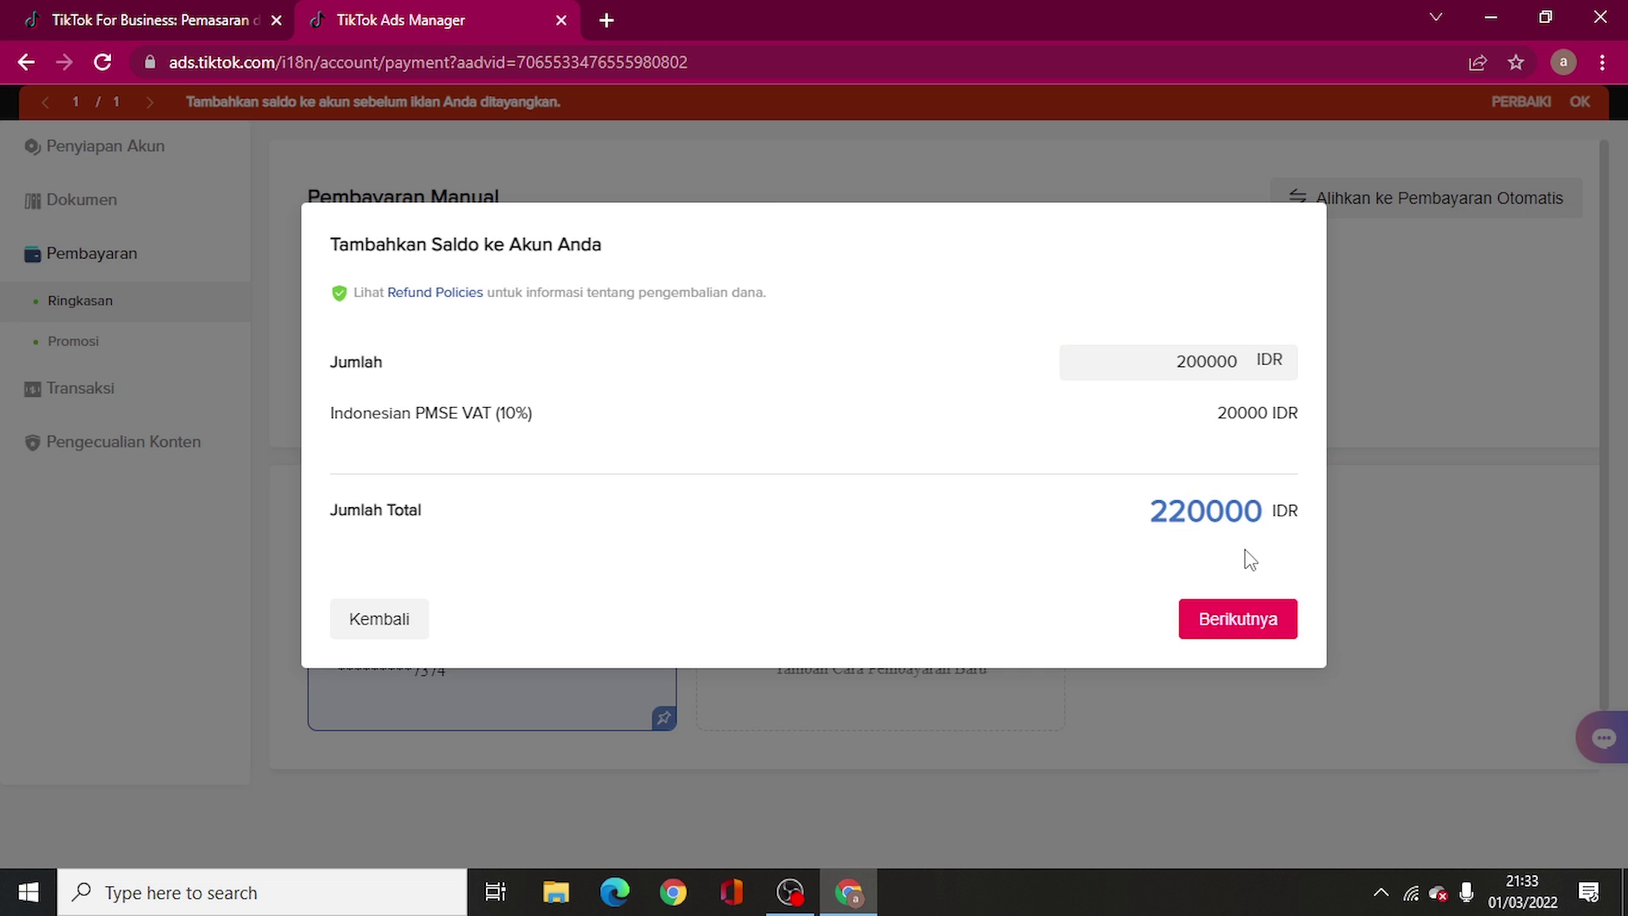
click(1253, 628)
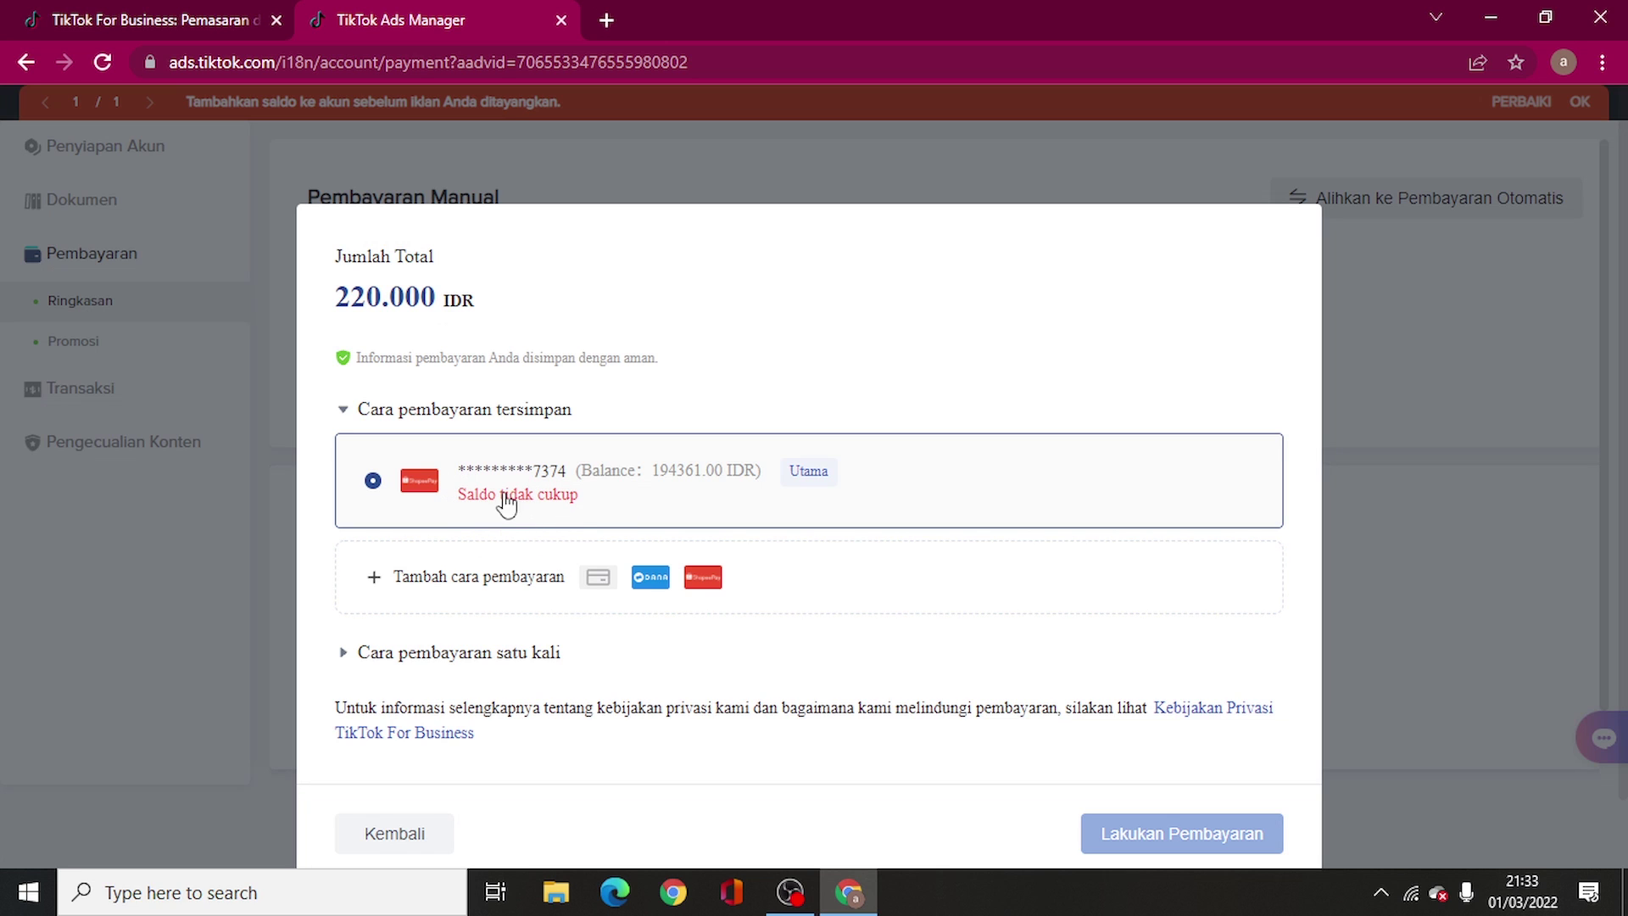
Select a one-time bank transfer through Bank Rakyat Indonesia for the top-up, and back out without paying
scroll(509, 568, down, 1)
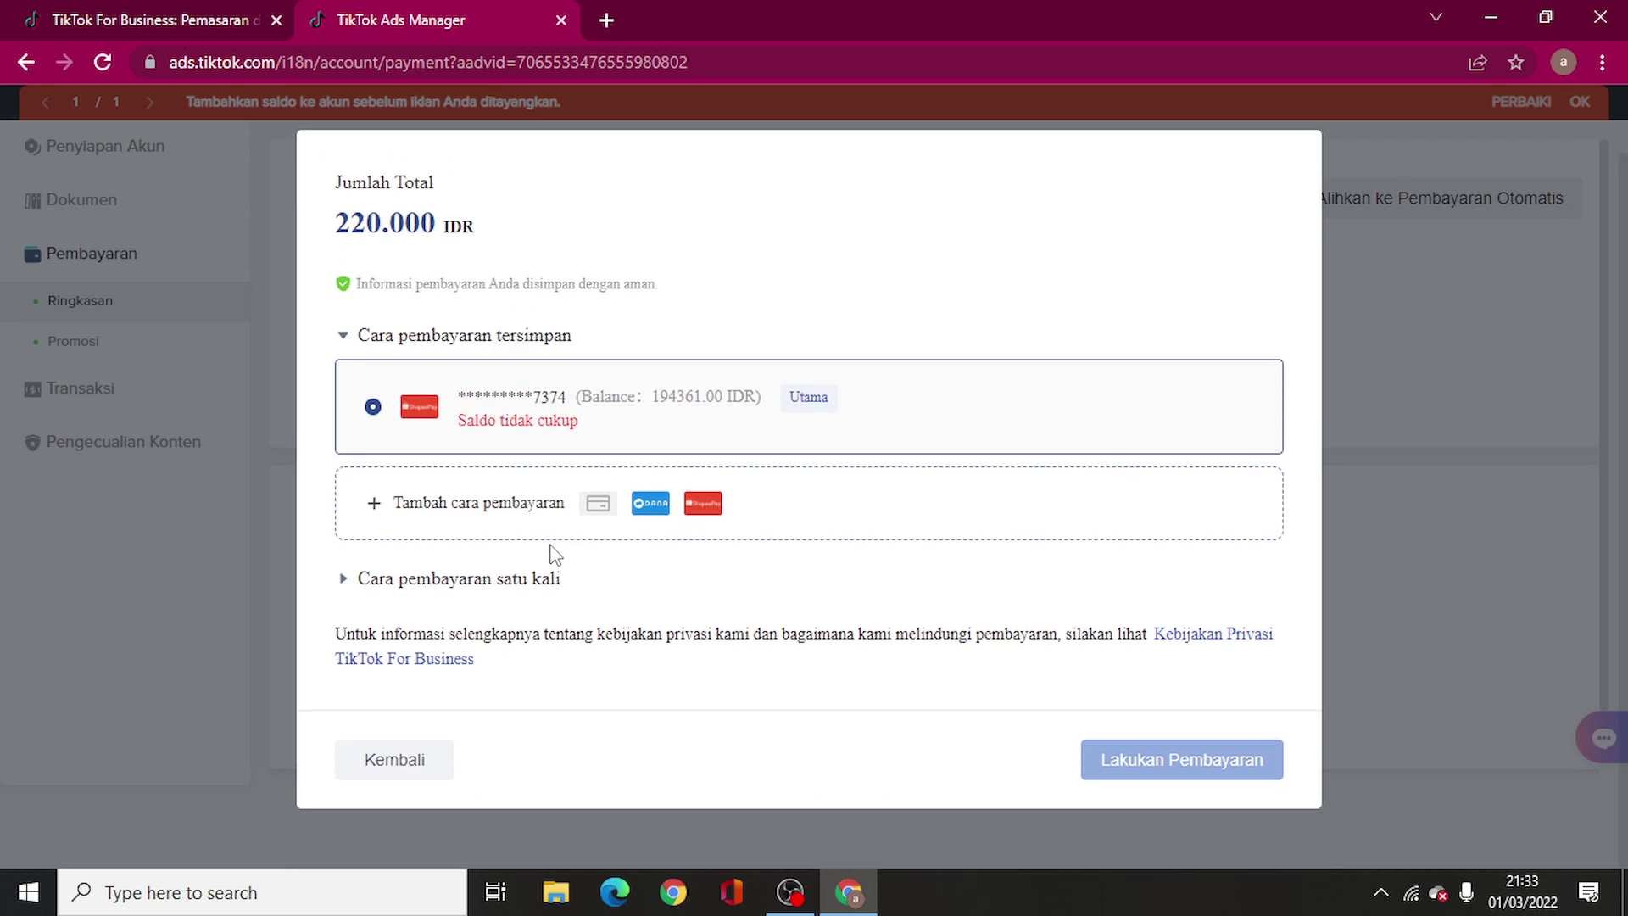
click(462, 591)
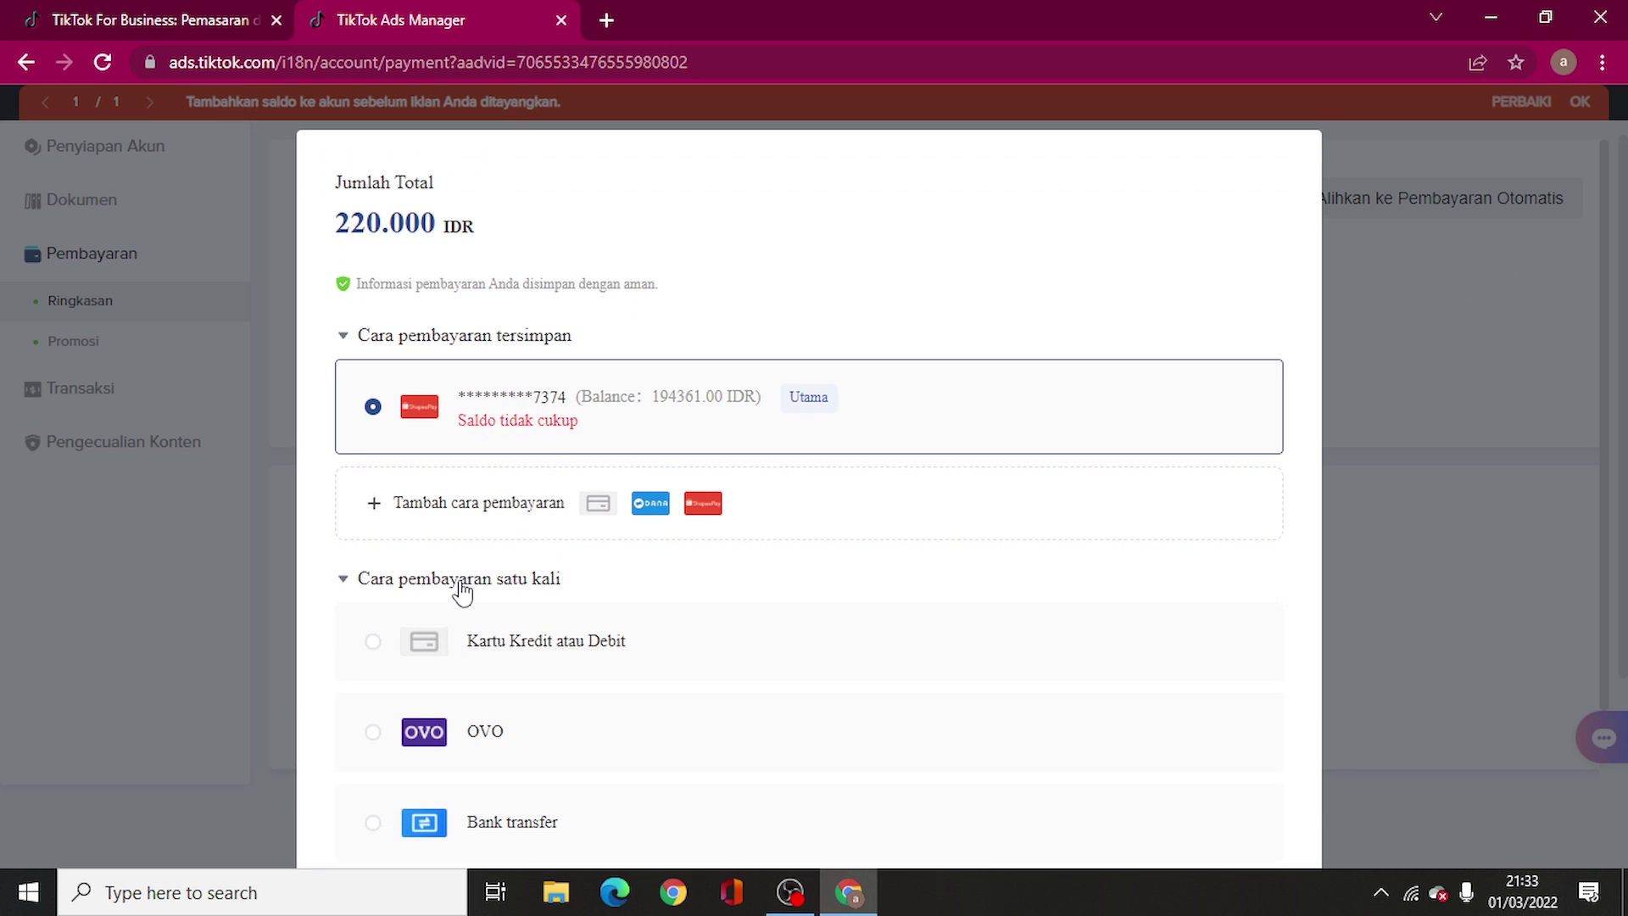
scroll(458, 590, down, 3)
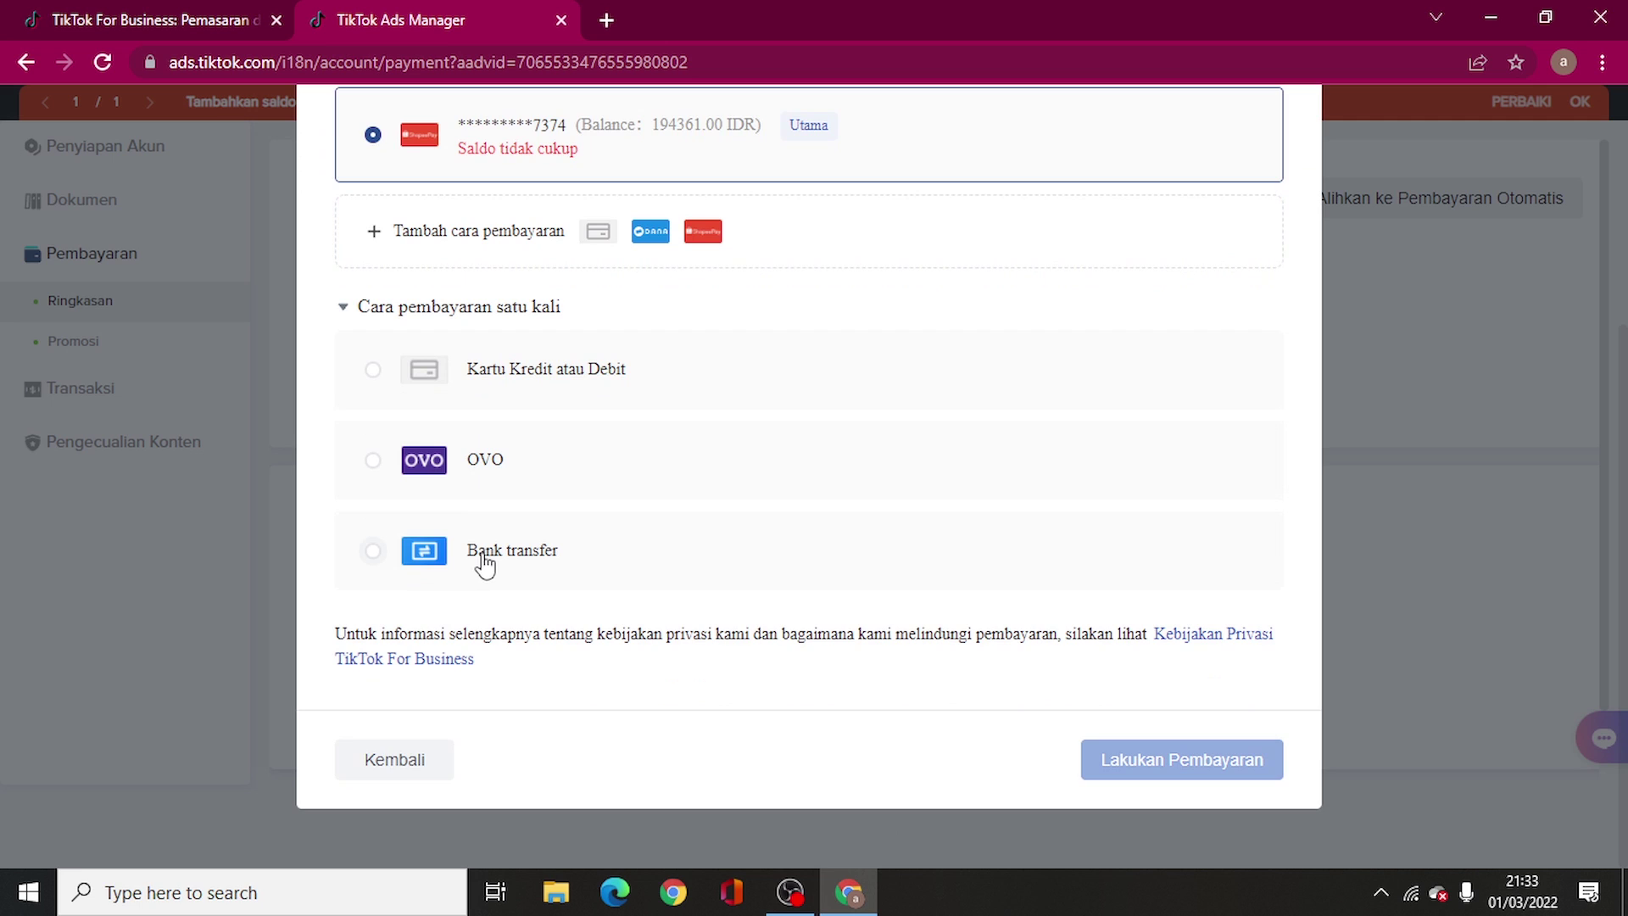
click(483, 564)
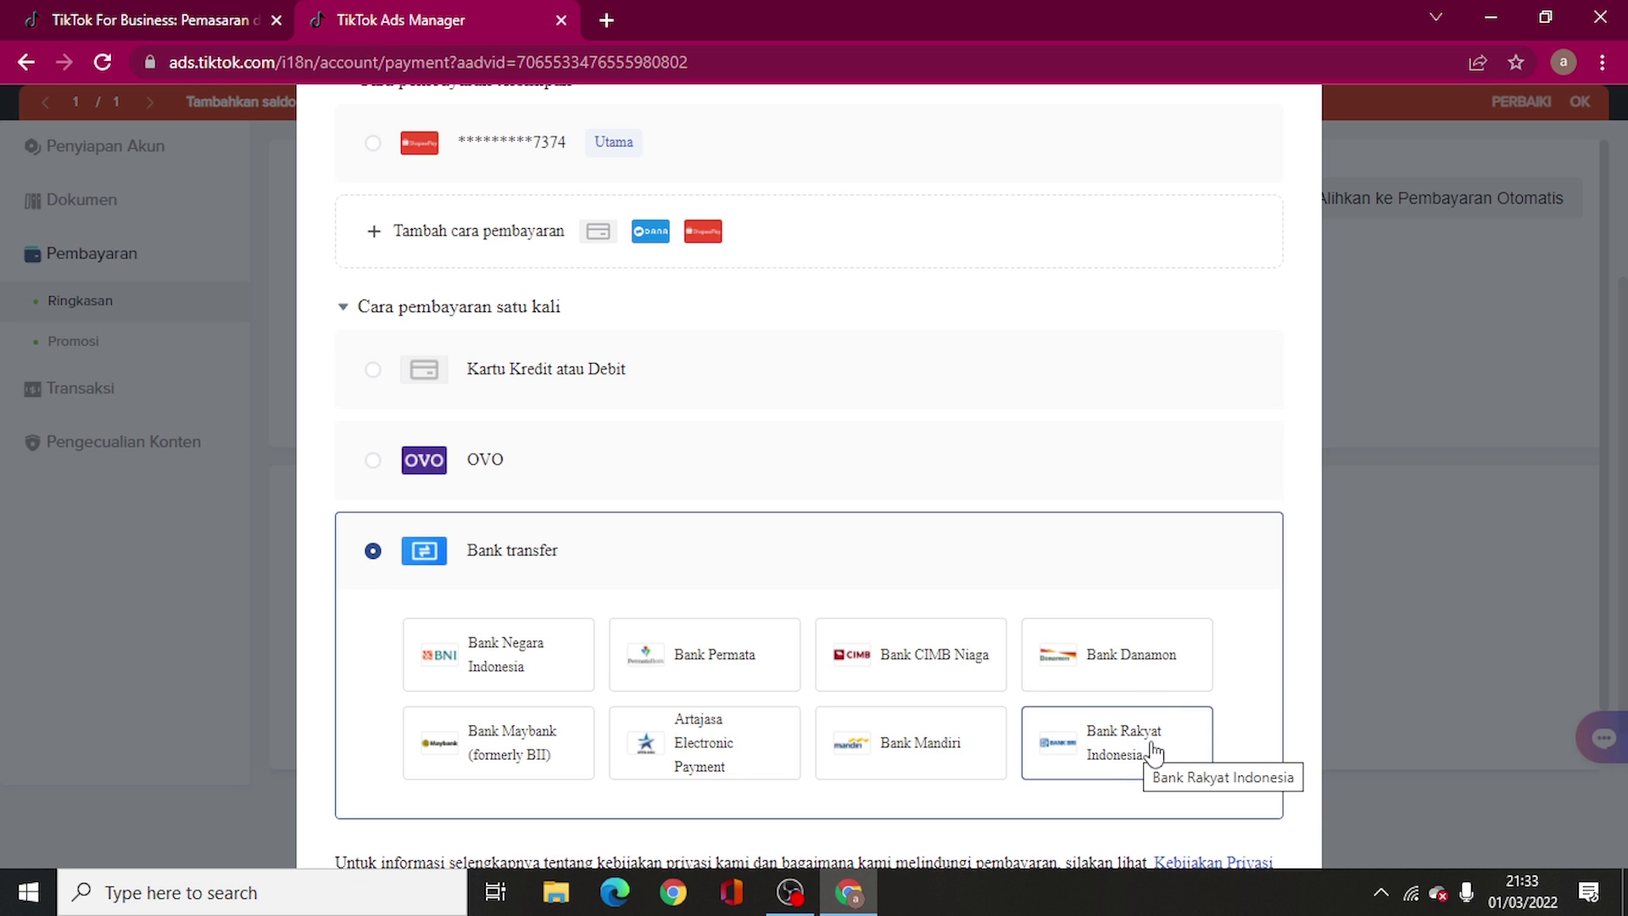
scroll(1218, 559, down, 3)
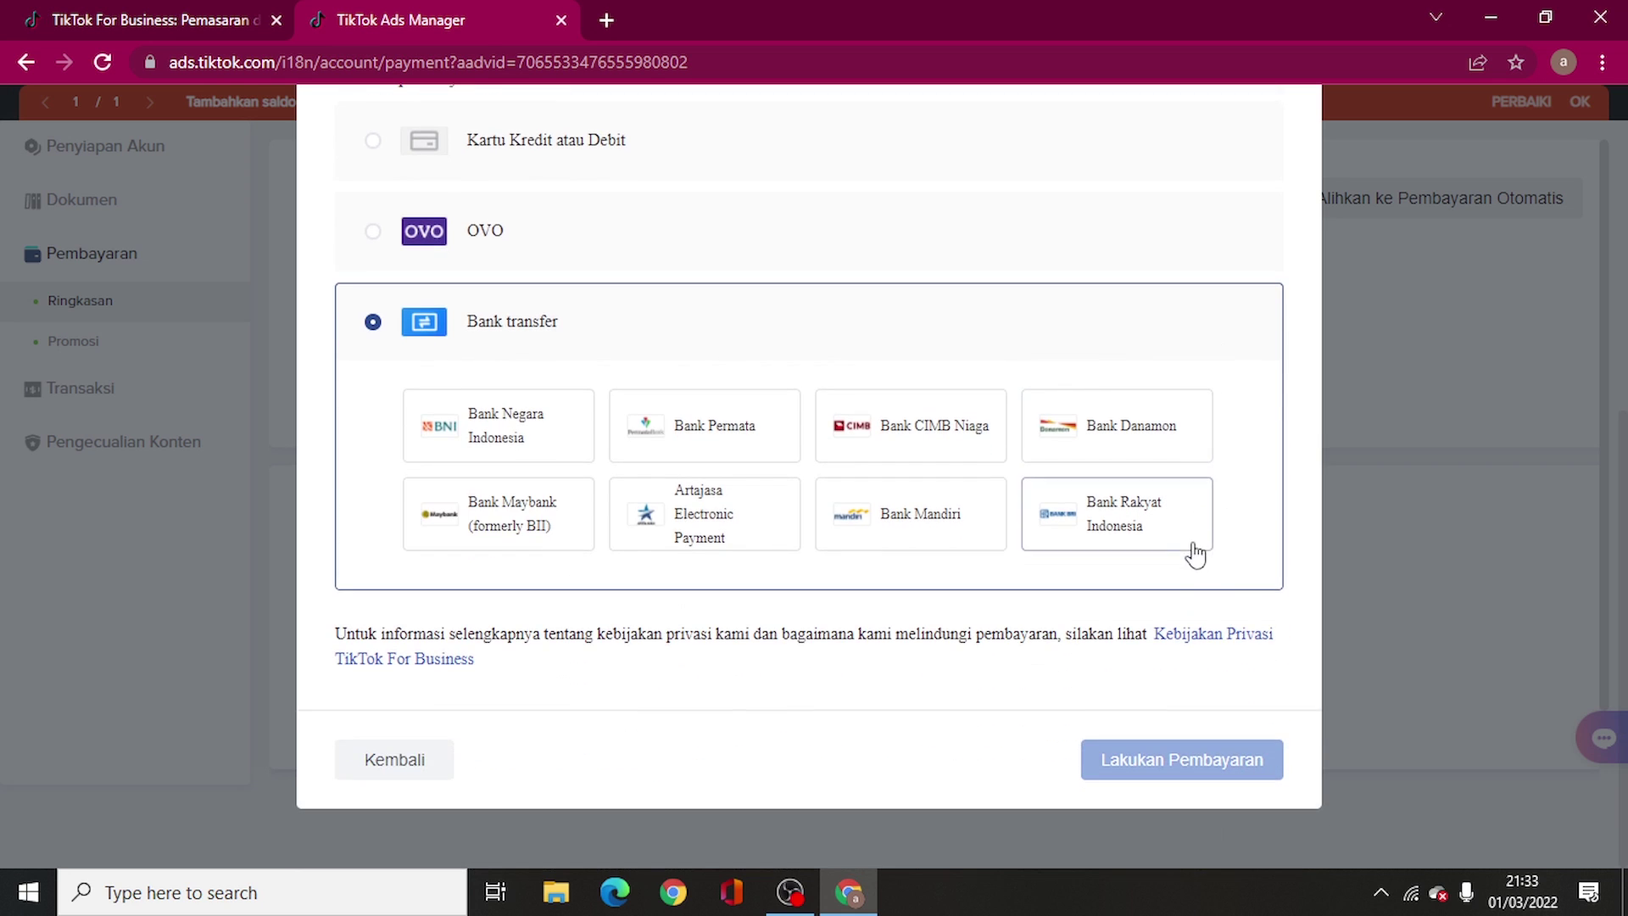
click(1177, 533)
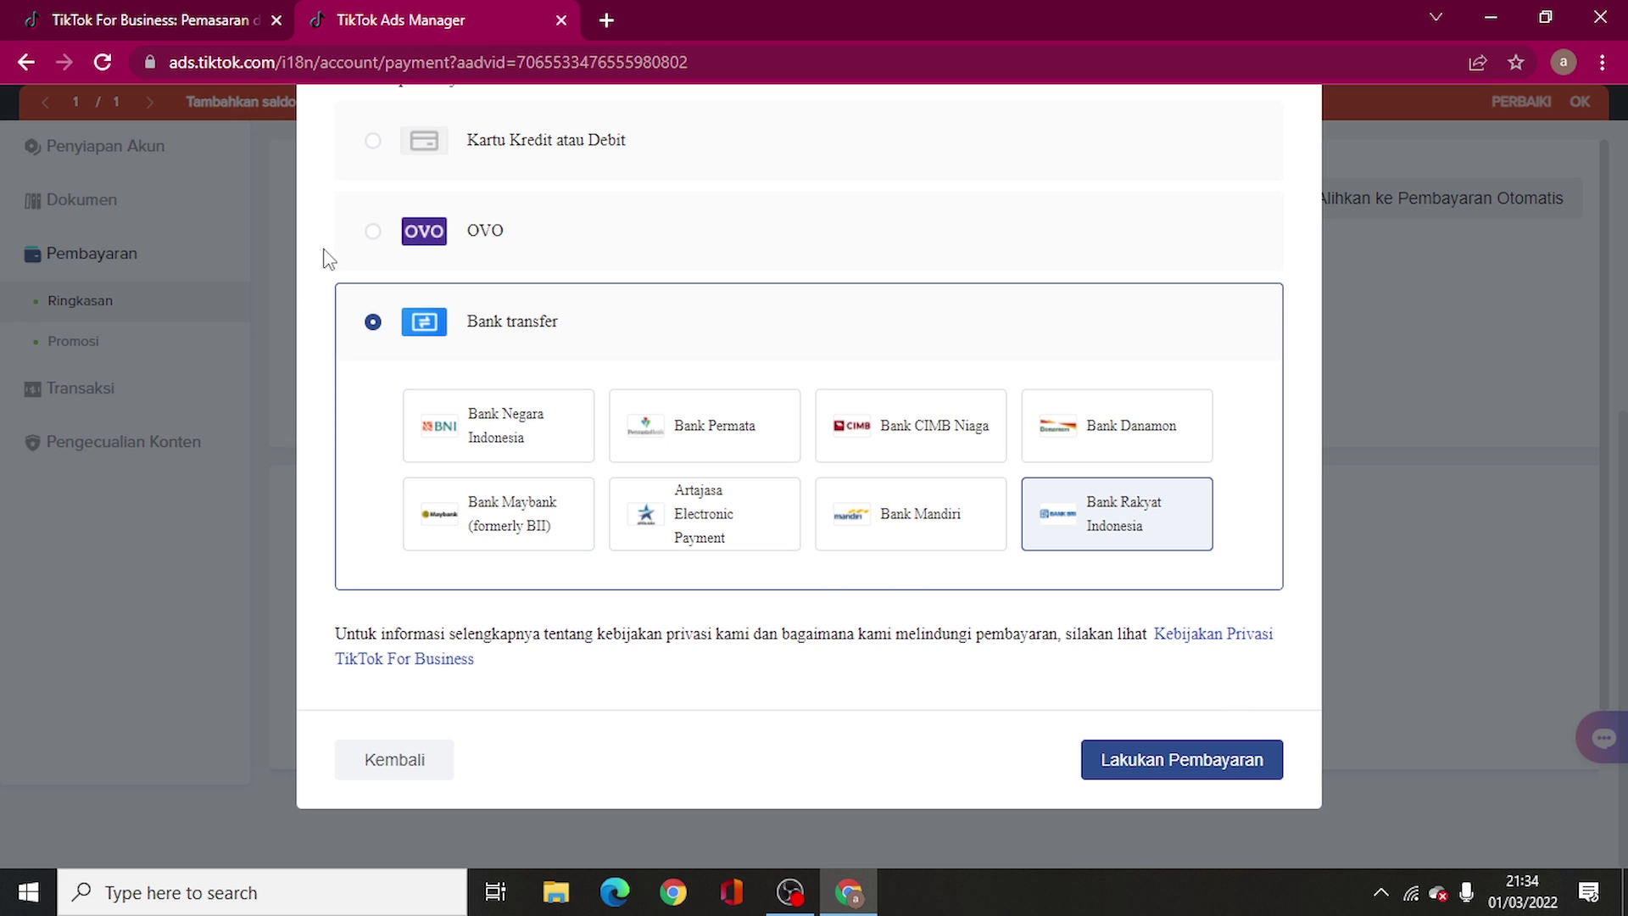
scroll(1228, 393, up, 5)
scroll(520, 636, down, 5)
click(431, 771)
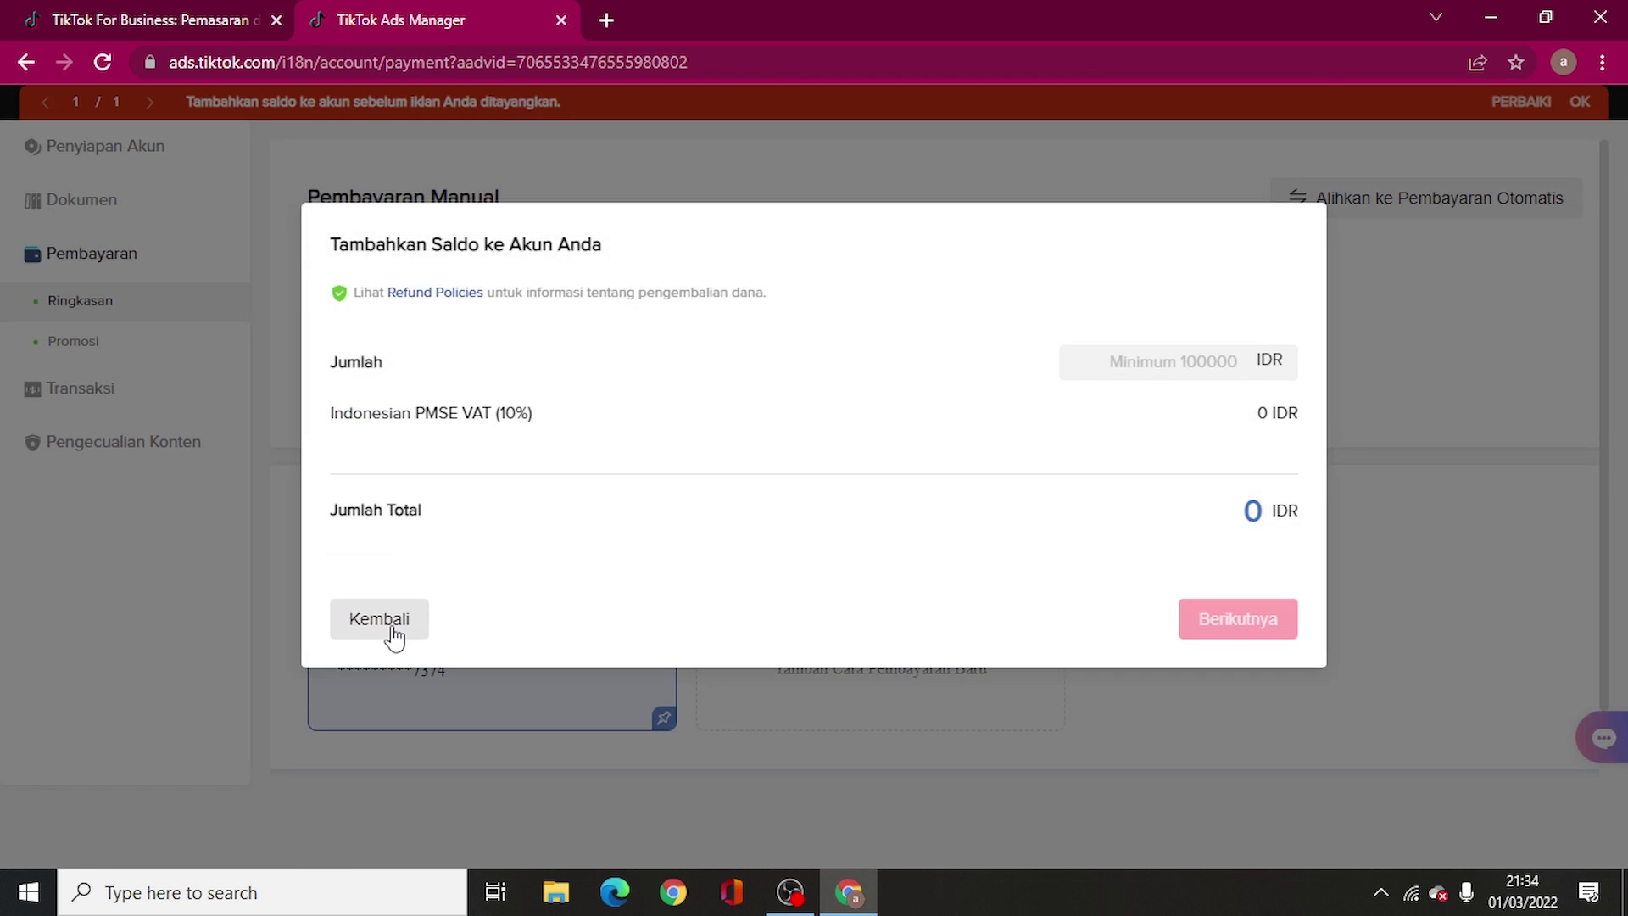
click(392, 628)
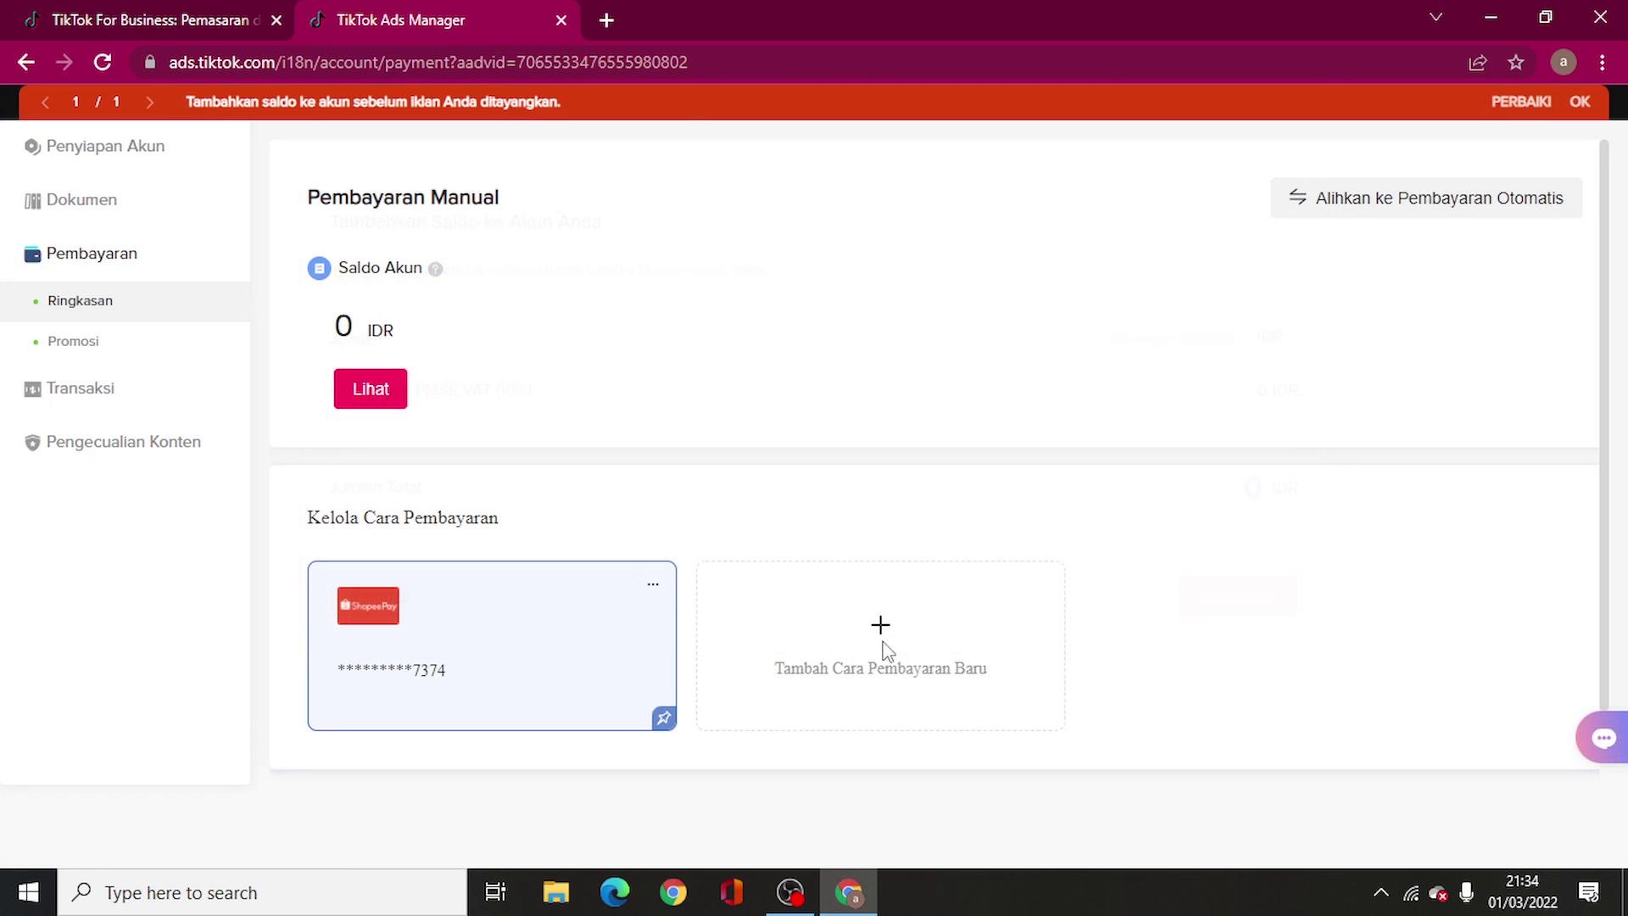